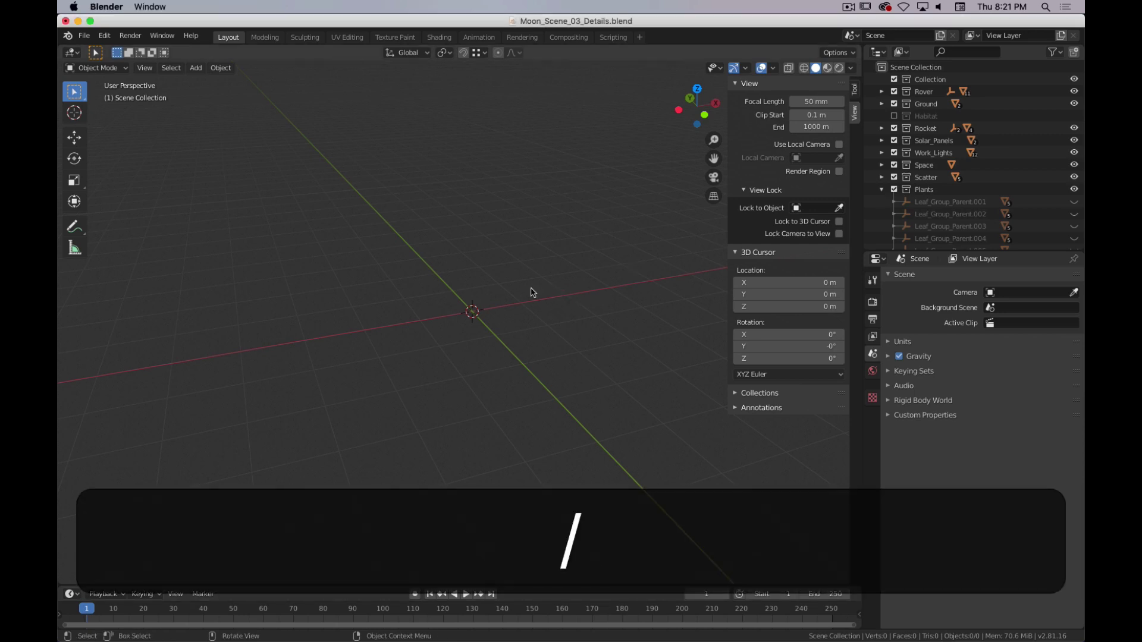
- Unhide all objects in the scene and bring the plants on the moon ground into view
key(alt+h)
scroll(530, 287, down, 4)
click(644, 185)
scroll(542, 363, up, 7)
shift+middle_drag(548, 345, 395, 314)
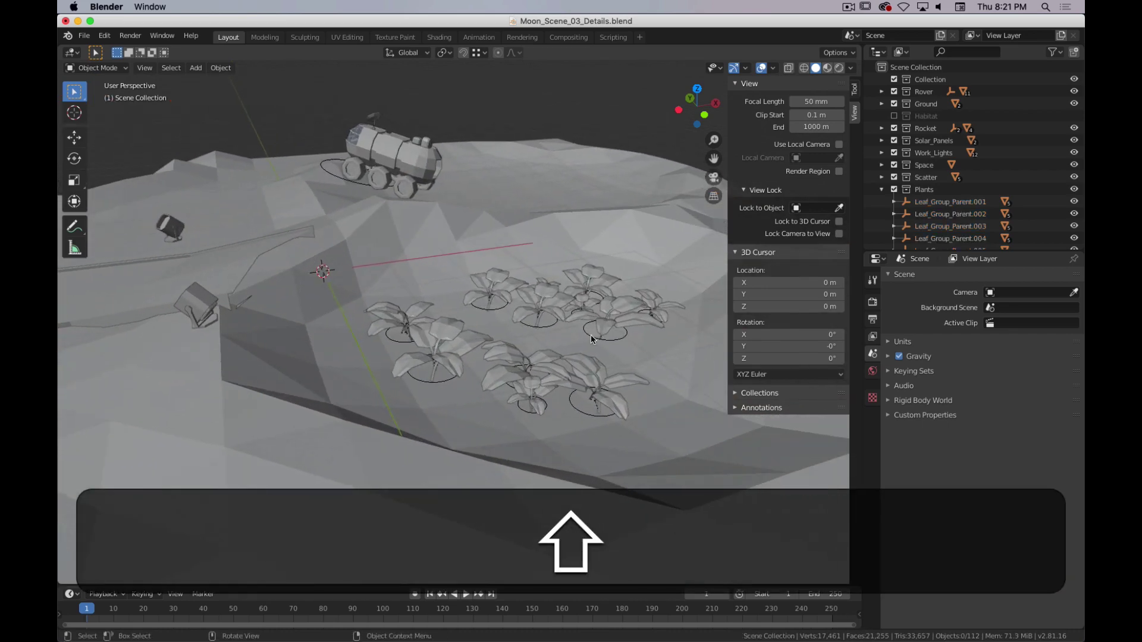
- Show the Habitat collection to see the dome around the plants and exclude it again
click(894, 116)
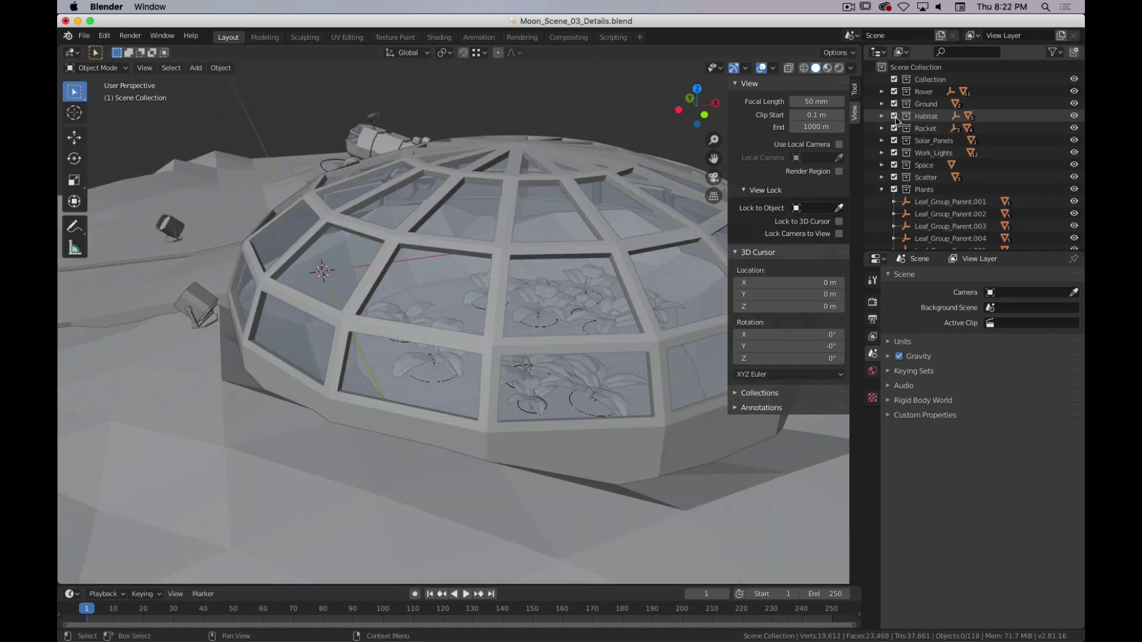
scroll(545, 302, up, 6)
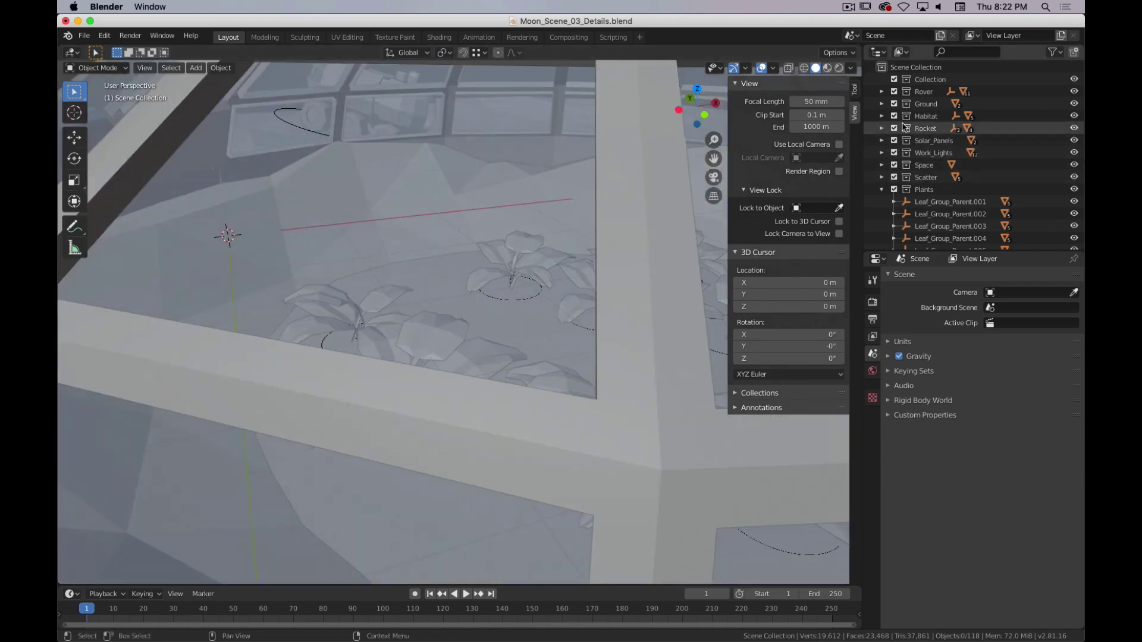
click(894, 116)
- Examine the leaves, the plant arrangement and one plant's parent empty from close up, from afar and from above
scroll(387, 455, up, 5)
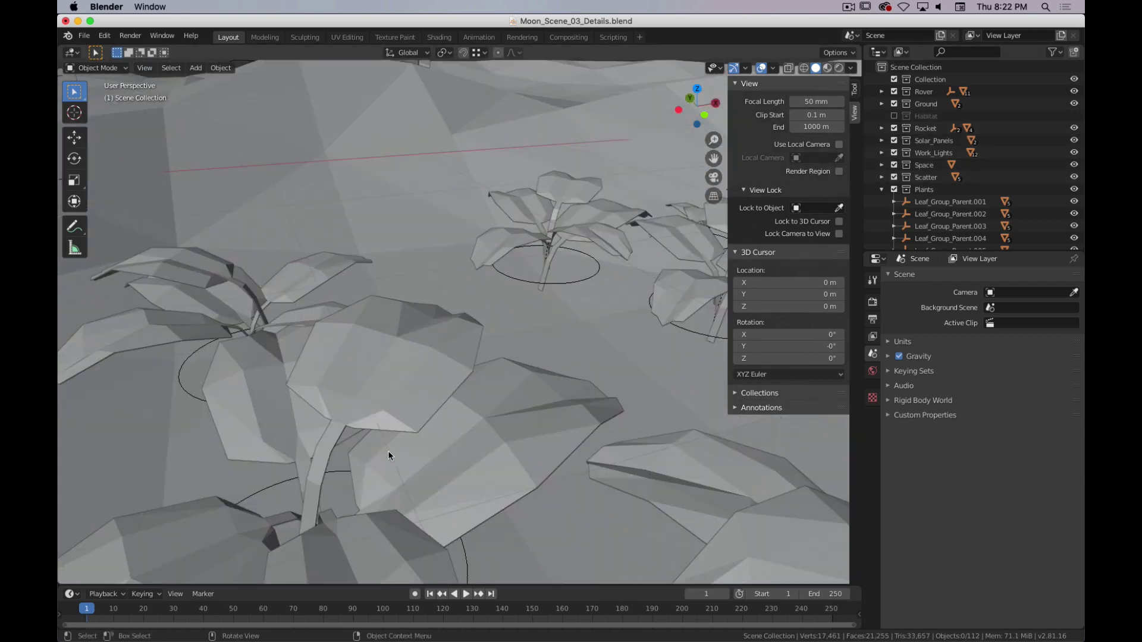
shift+middle_drag(388, 456, 457, 373)
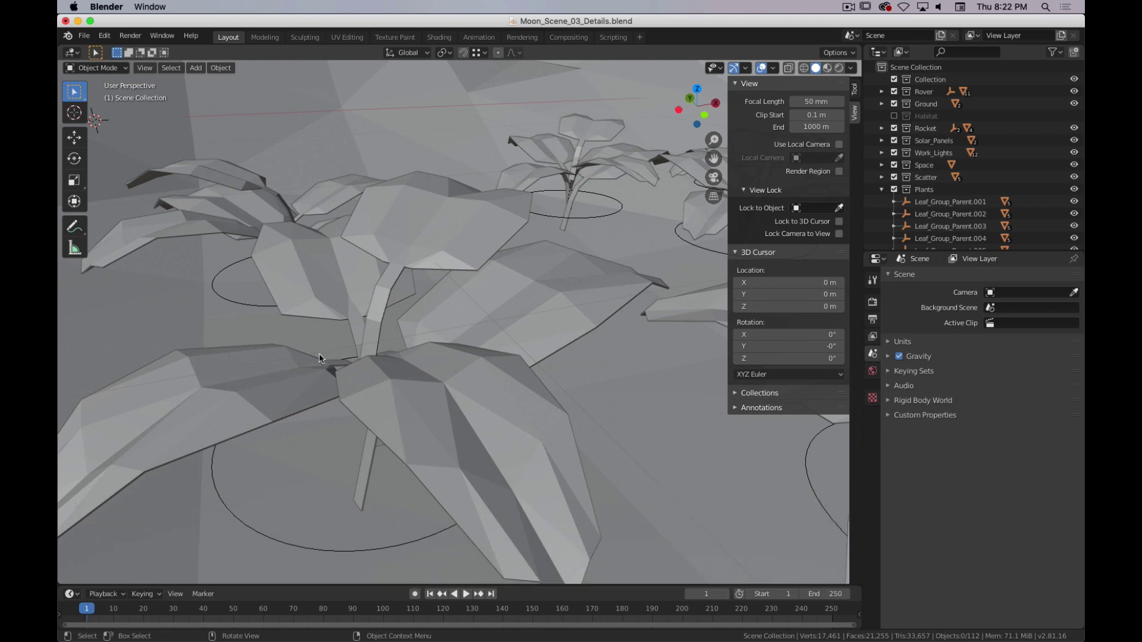
scroll(370, 344, down, 5)
scroll(370, 341, down, 8)
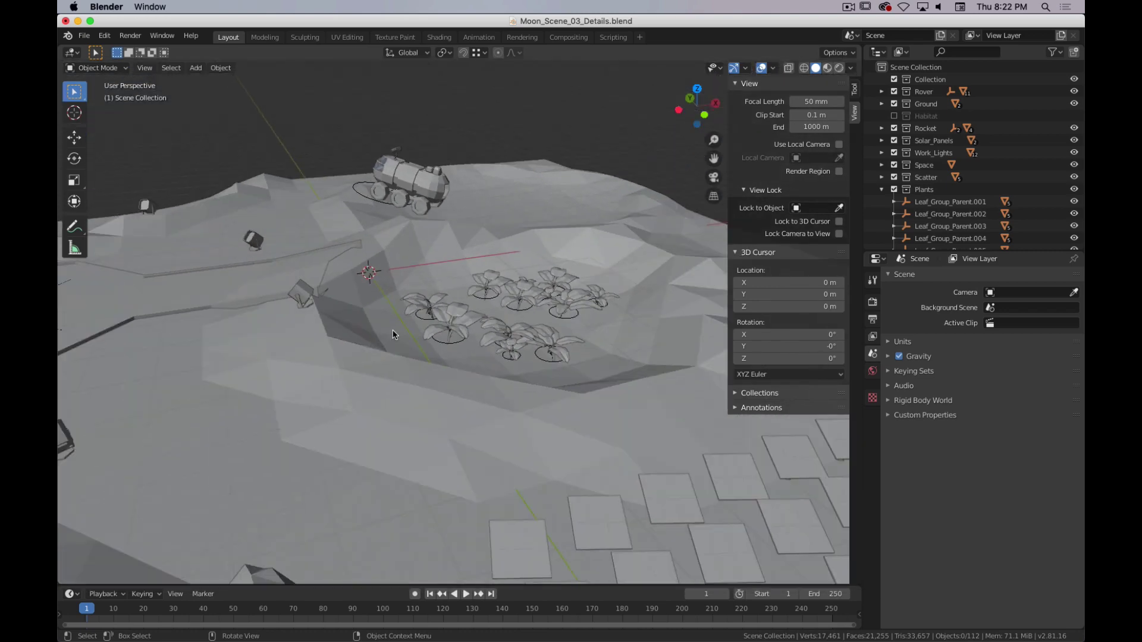
middle_drag(370, 341, 445, 313)
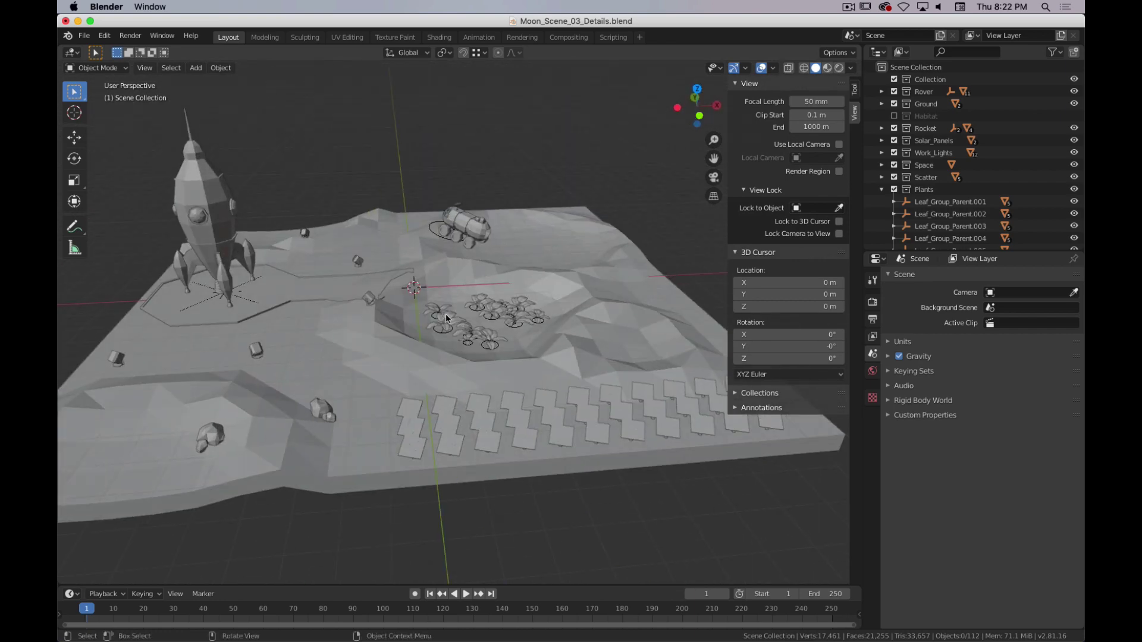
scroll(449, 314, up, 6)
click(423, 349)
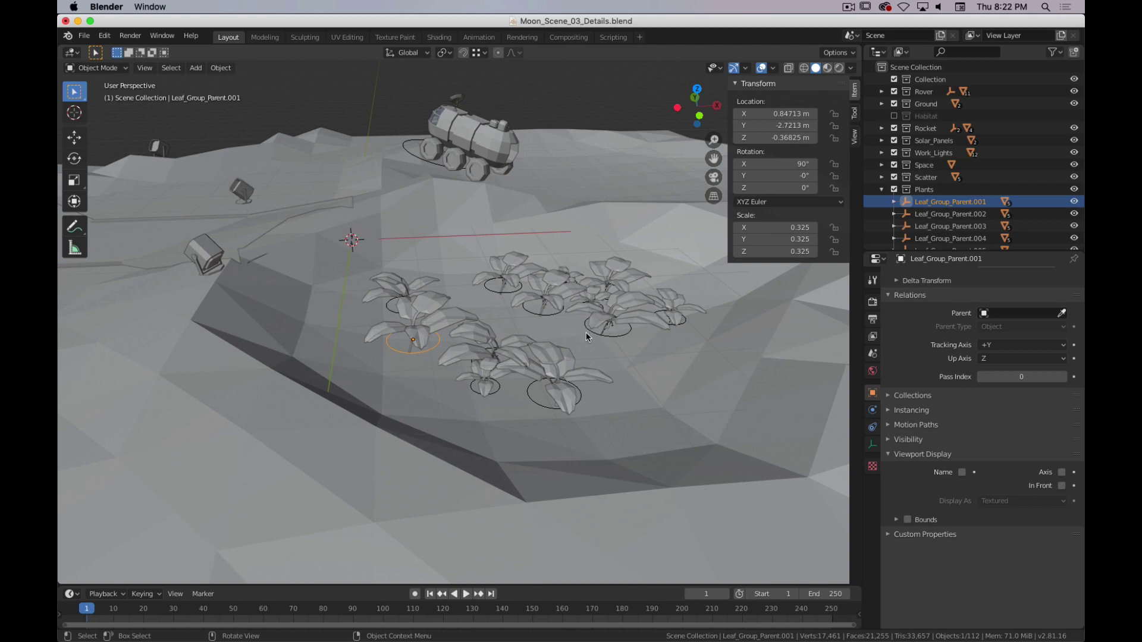
middle_drag(501, 269, 484, 352)
scroll(484, 356, up, 5)
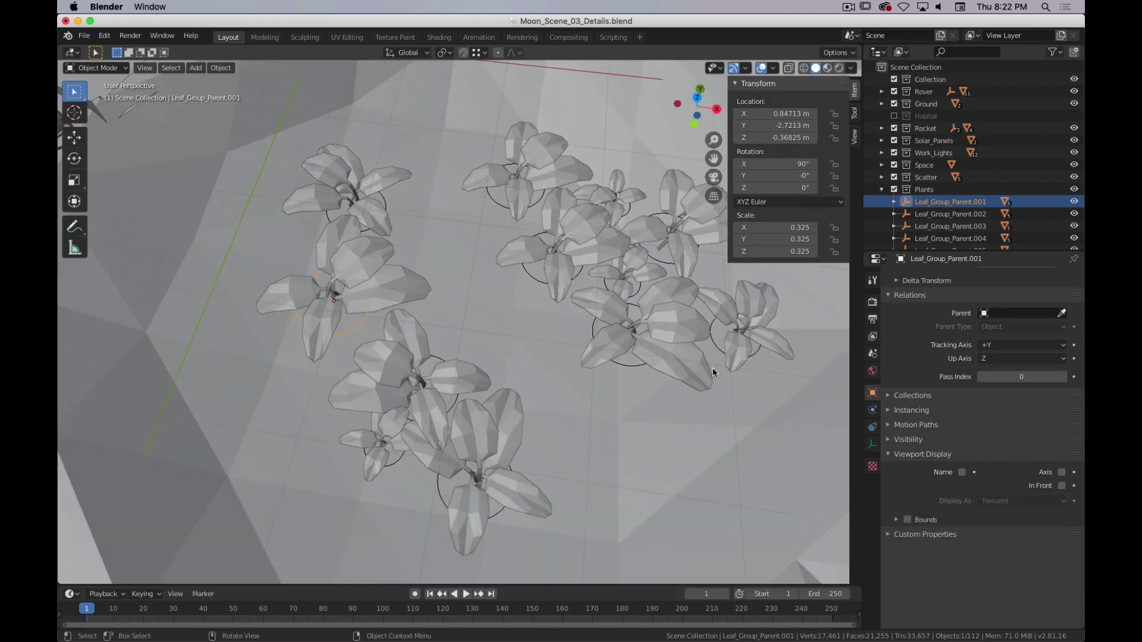
middle_drag(554, 380, 505, 363)
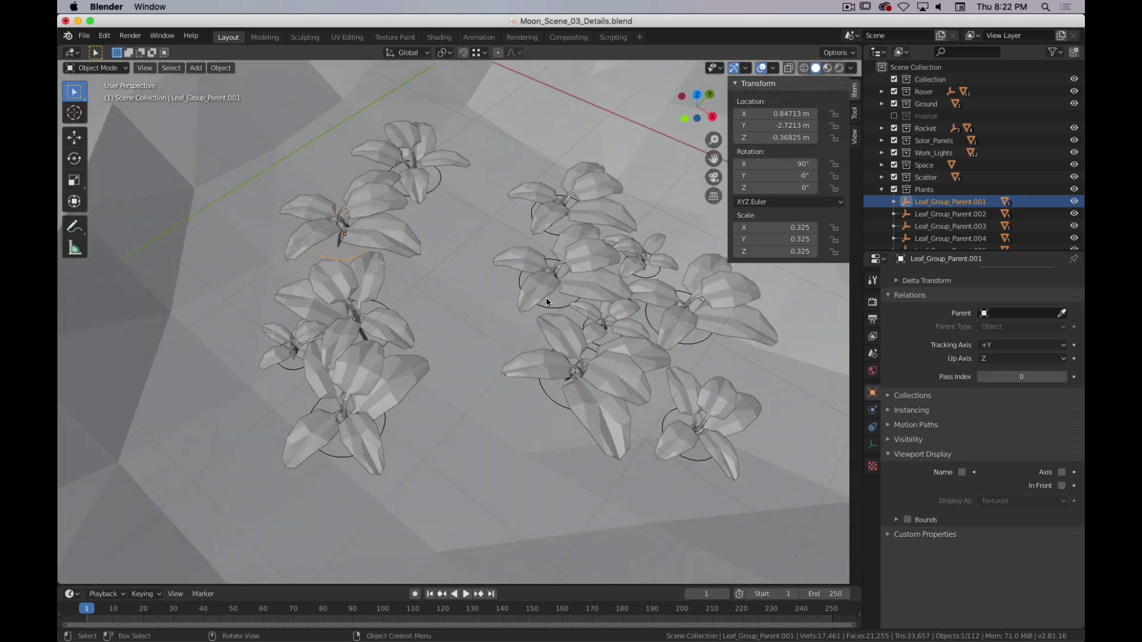
- Select the tip vertices of one plant's leaf in Edit Mode and try scaling them with proportional editing
click(539, 293)
shift+middle_drag(634, 282, 564, 283)
key(Tab)
scroll(478, 273, up, 4)
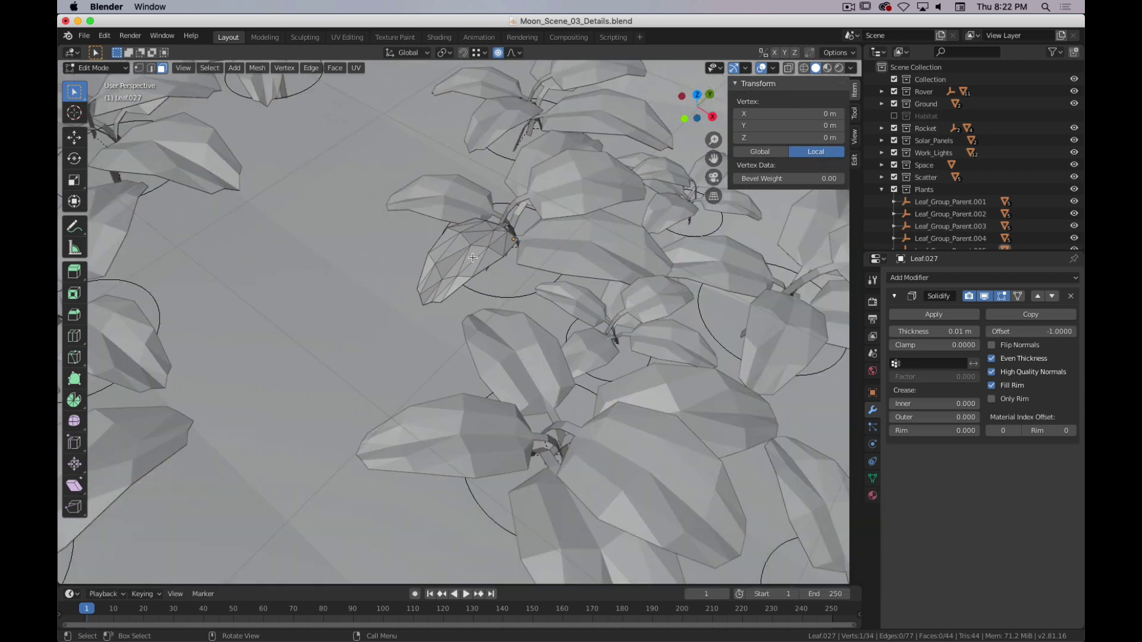
key(1)
drag(395, 276, 430, 311)
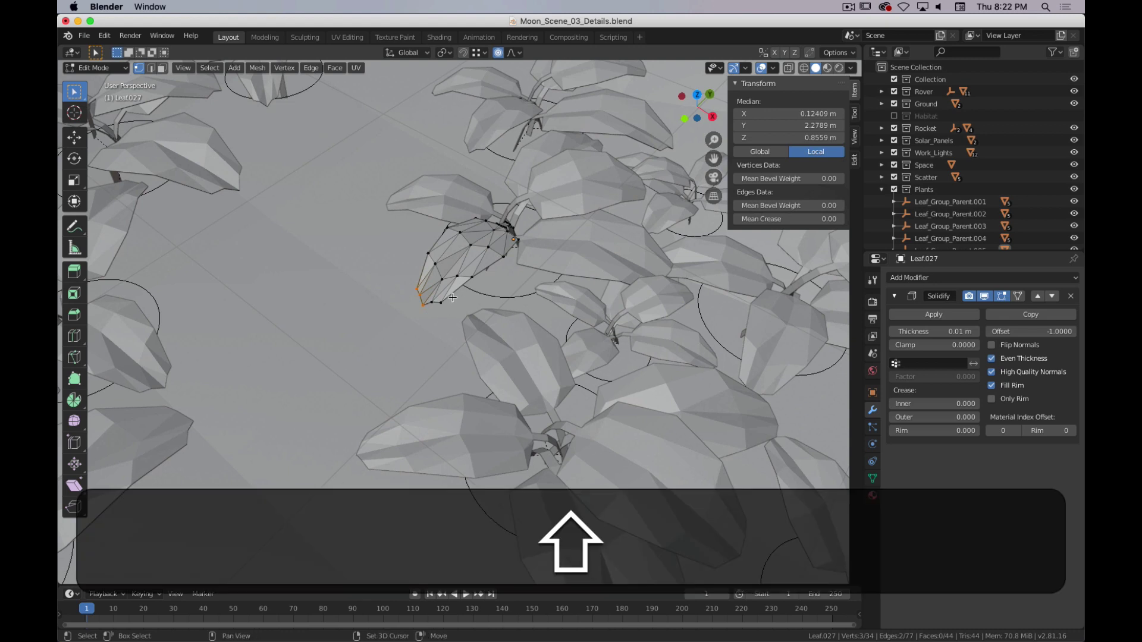
key(s)
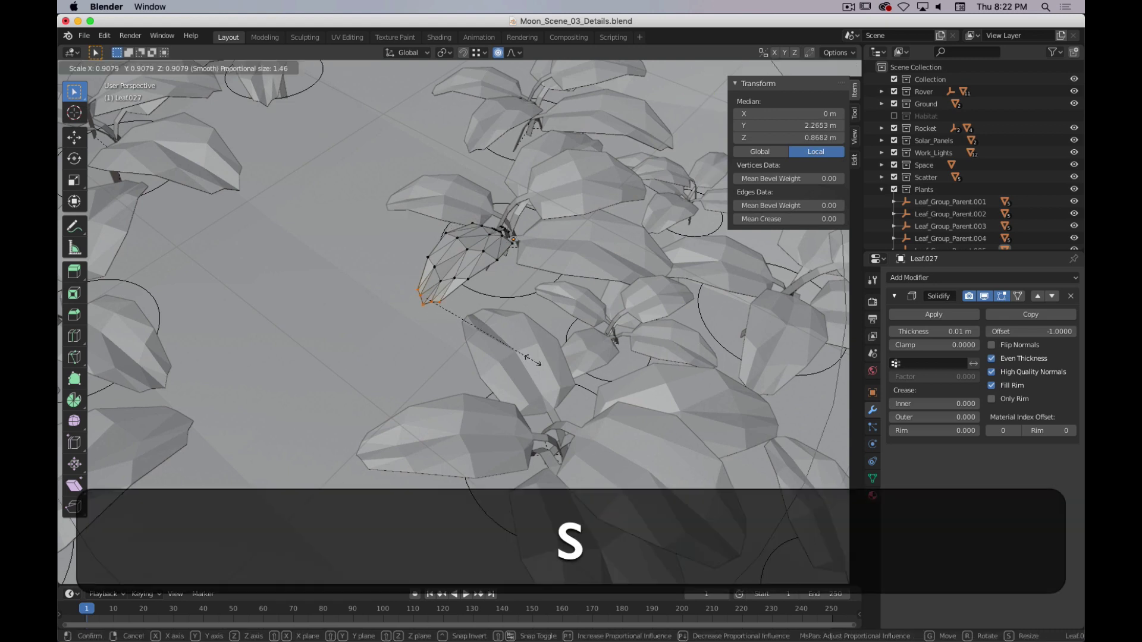
right_click(528, 354)
- Turn off proportional editing, scale the selected leaf tip and return to Object Mode
click(500, 52)
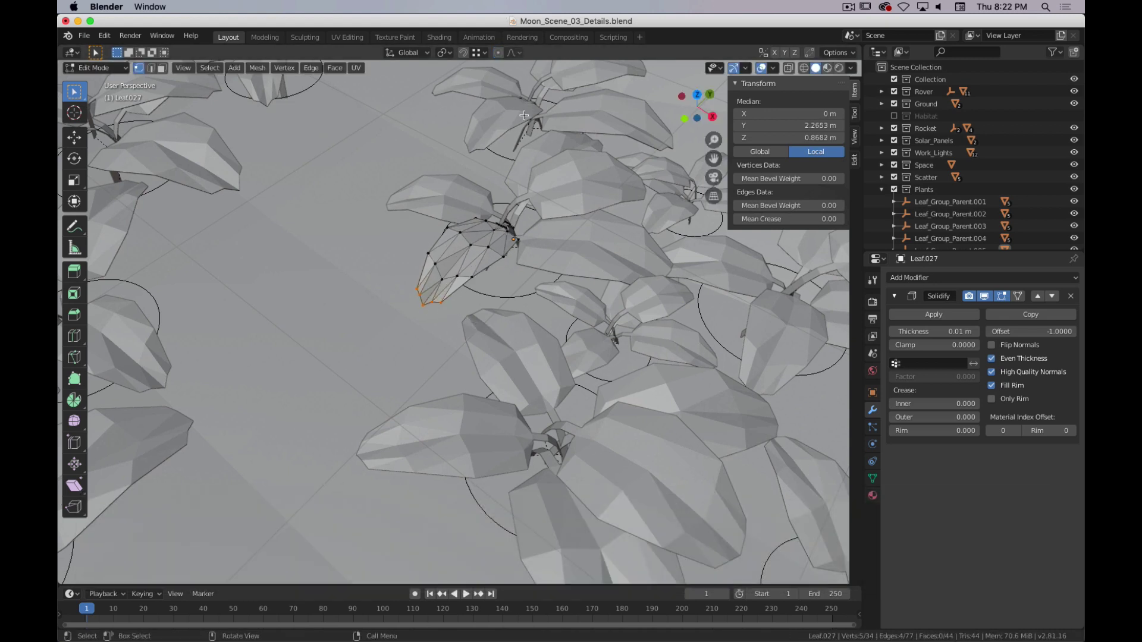
key(s)
click(520, 271)
middle_drag(495, 332, 511, 271)
key(Tab)
scroll(512, 272, down, 5)
middle_drag(462, 298, 442, 319)
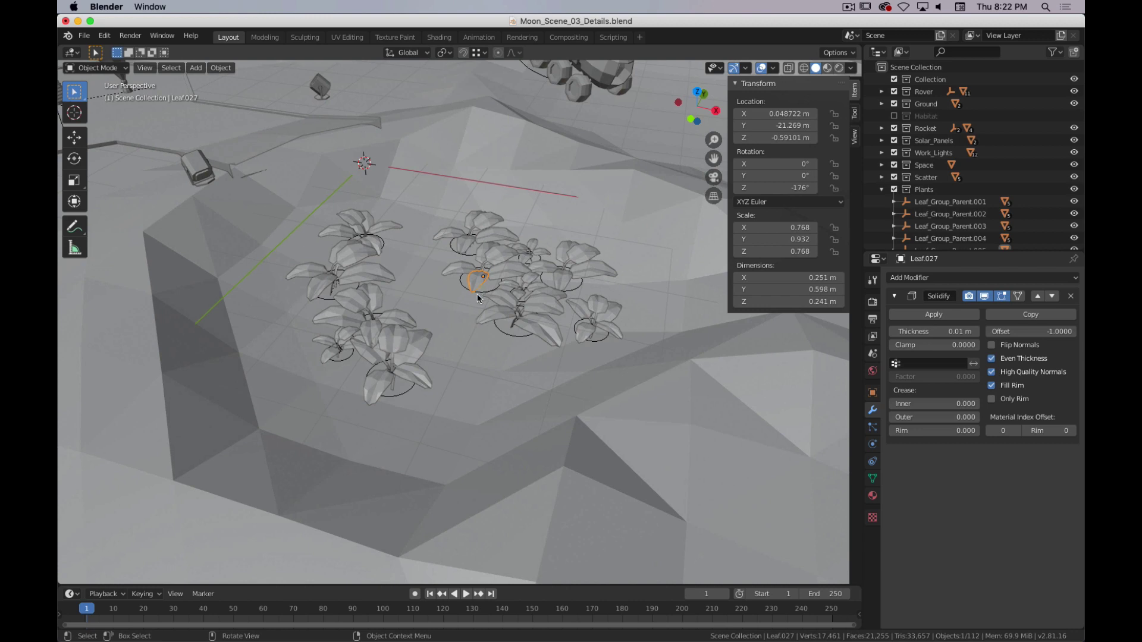
- Hide all objects and reset the 3D cursor and view to the world origin
key(a)
key(h)
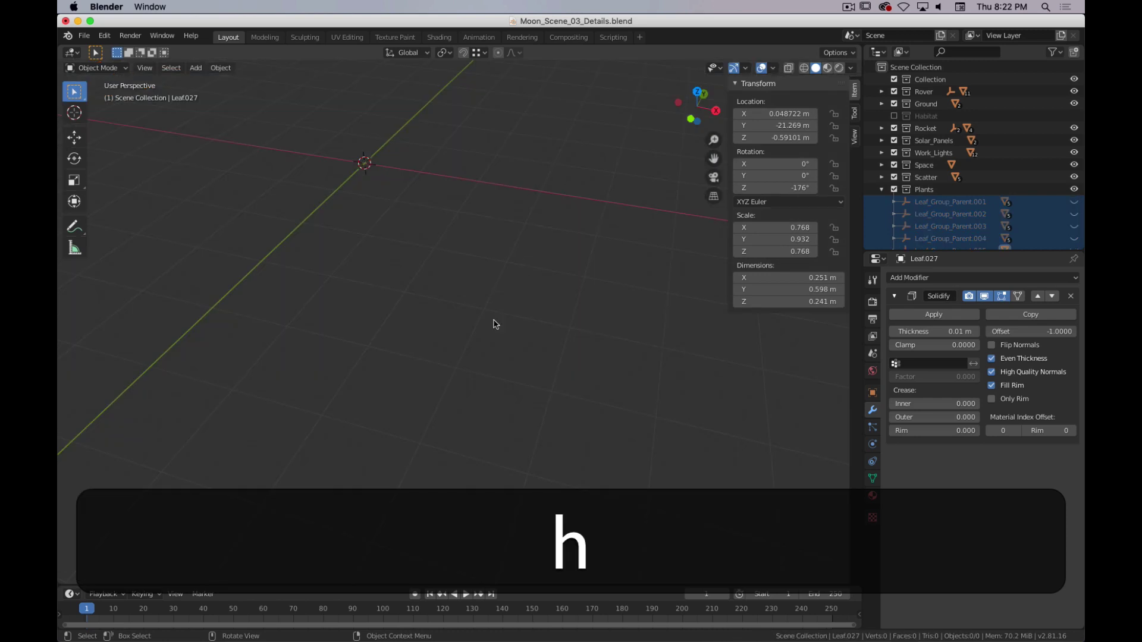
key(shift+c)
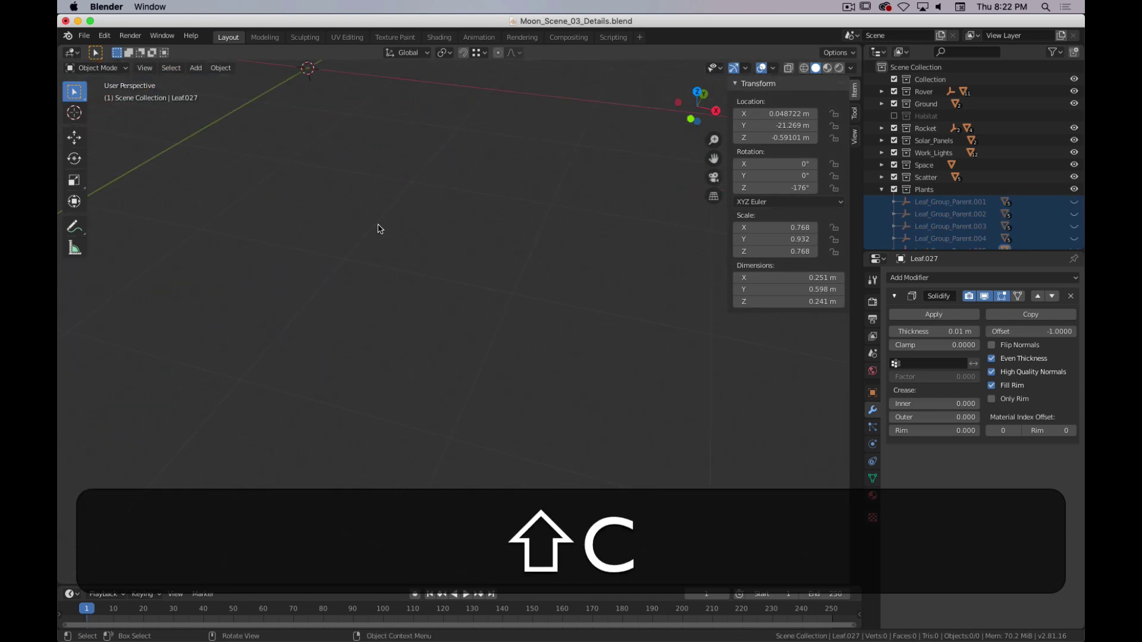
shift+middle_drag(386, 226, 532, 516)
shift+middle_drag(494, 377, 499, 376)
- Add a 2 m mesh plane at the world origin
key(shift+a)
mouse_move(497, 371)
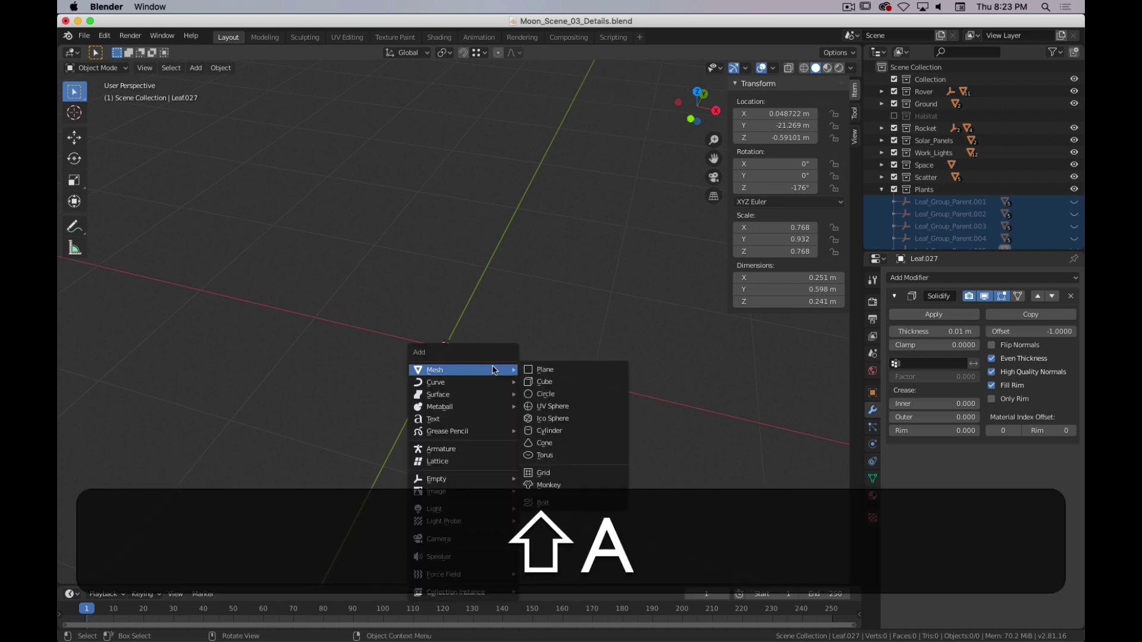
click(545, 370)
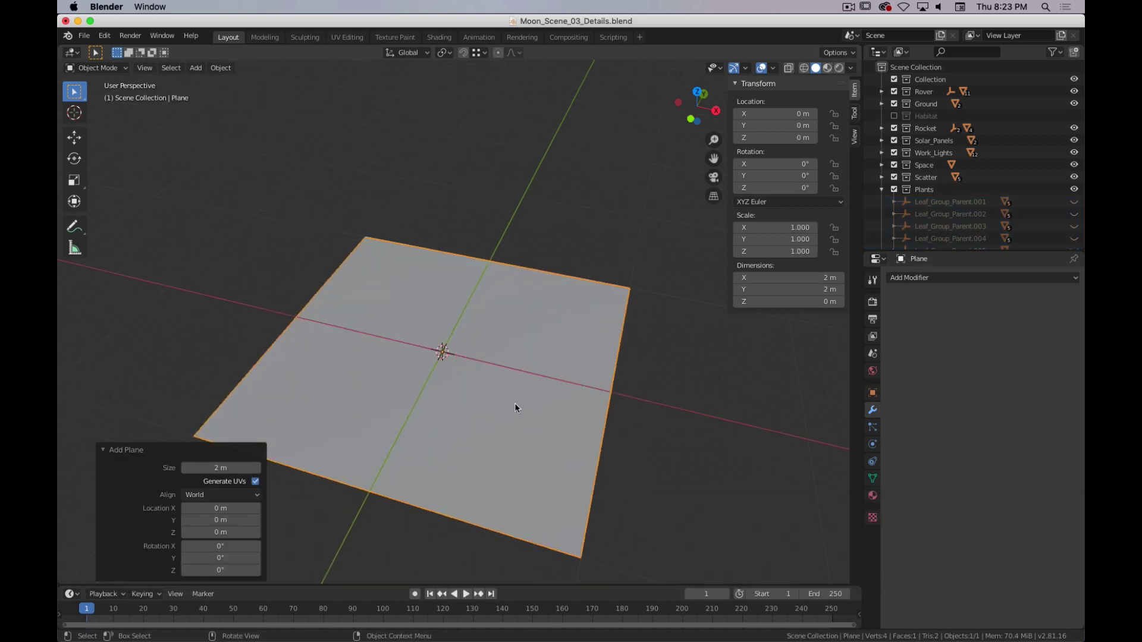
scroll(515, 403, down, 3)
- Scale the whole plane in Edit Mode to about 0.49 along the X axis
key(Tab)
mouse_move(445, 389)
middle_down()
mouse_move(460, 375)
mouse_move(447, 390)
middle_up()
shift+middle_drag(454, 369, 474, 331)
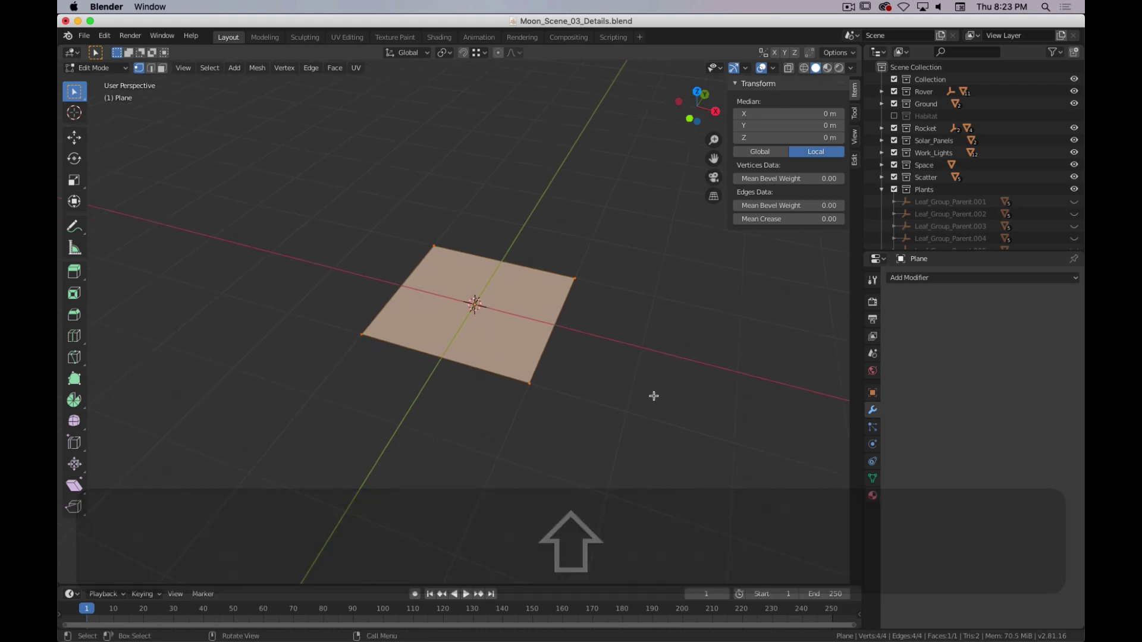
key(s)
key(x)
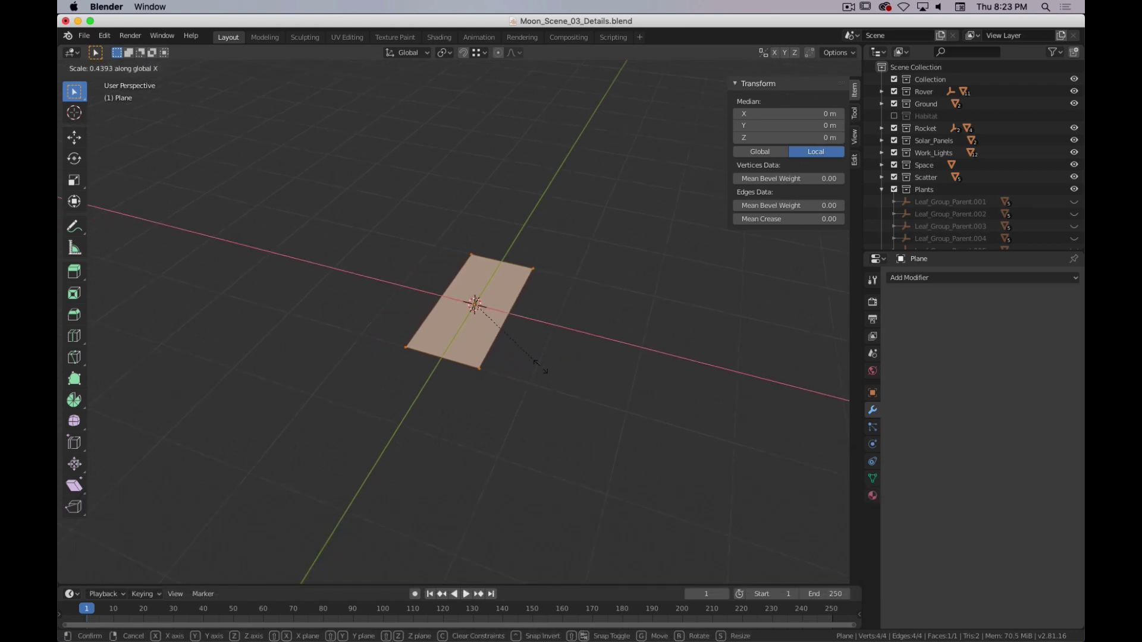
click(555, 365)
middle_drag(498, 388, 492, 361)
- Add three evenly spaced loop cuts across the length of the plane
middle_drag(448, 328, 462, 310)
key(ctrl+r)
scroll(490, 264, up, 1)
scroll(490, 265, up, 1)
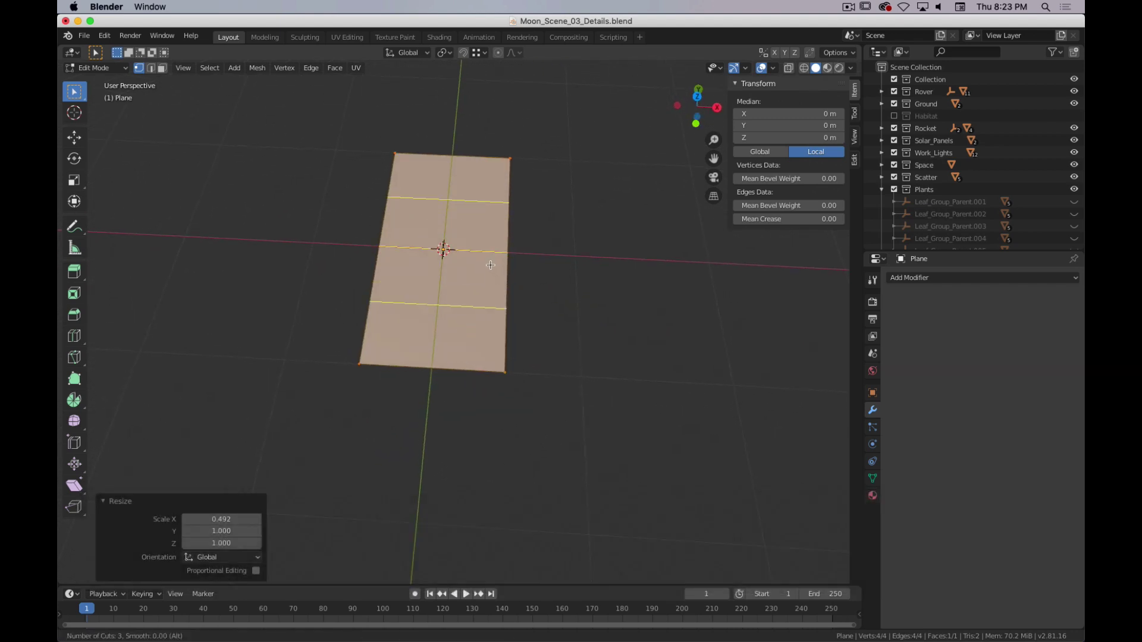
click(470, 214)
- Scale the end edge at positive Y to about 0.2 in top view to form a tapered tip
key(2)
click(471, 160)
alt+middle_drag(471, 160, 479, 204)
key(alt+7)
key(shift+7)
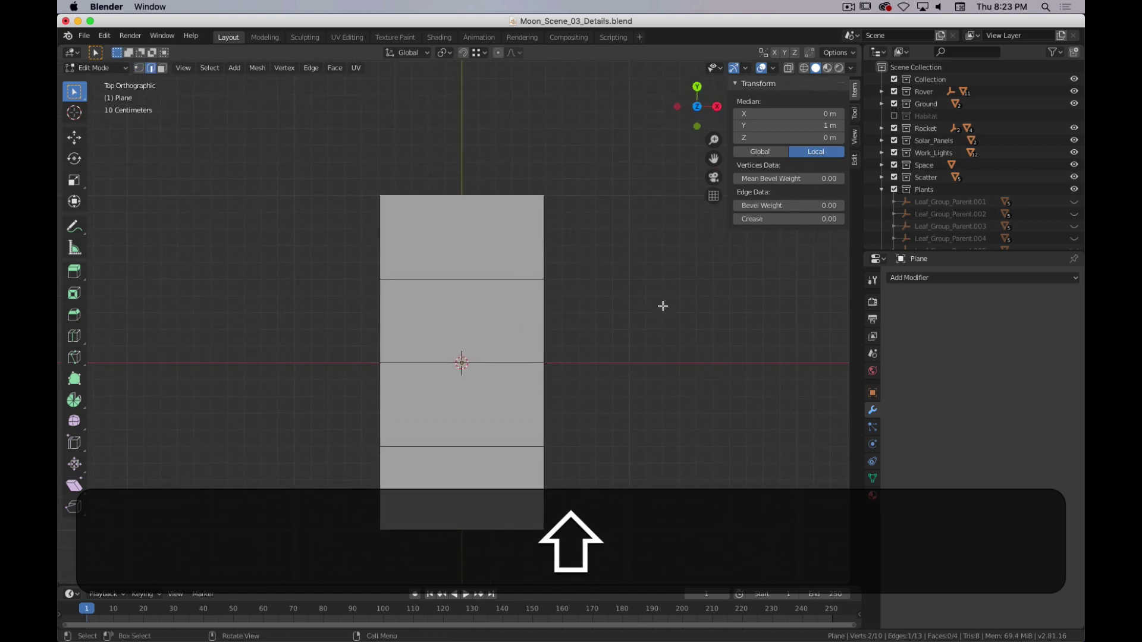
key(s)
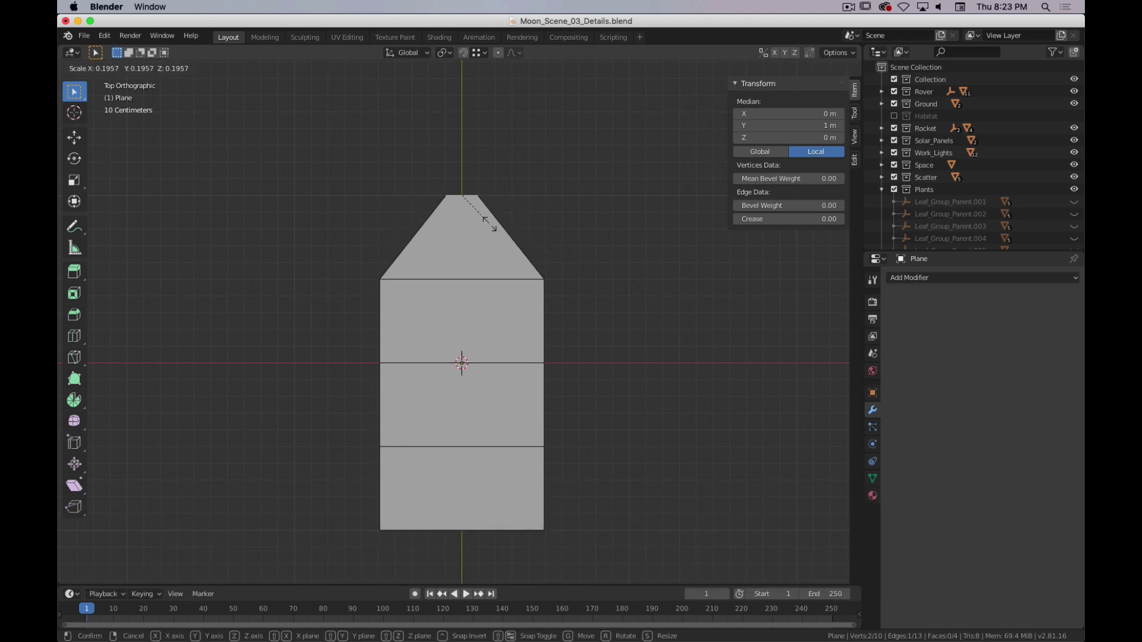
click(493, 221)
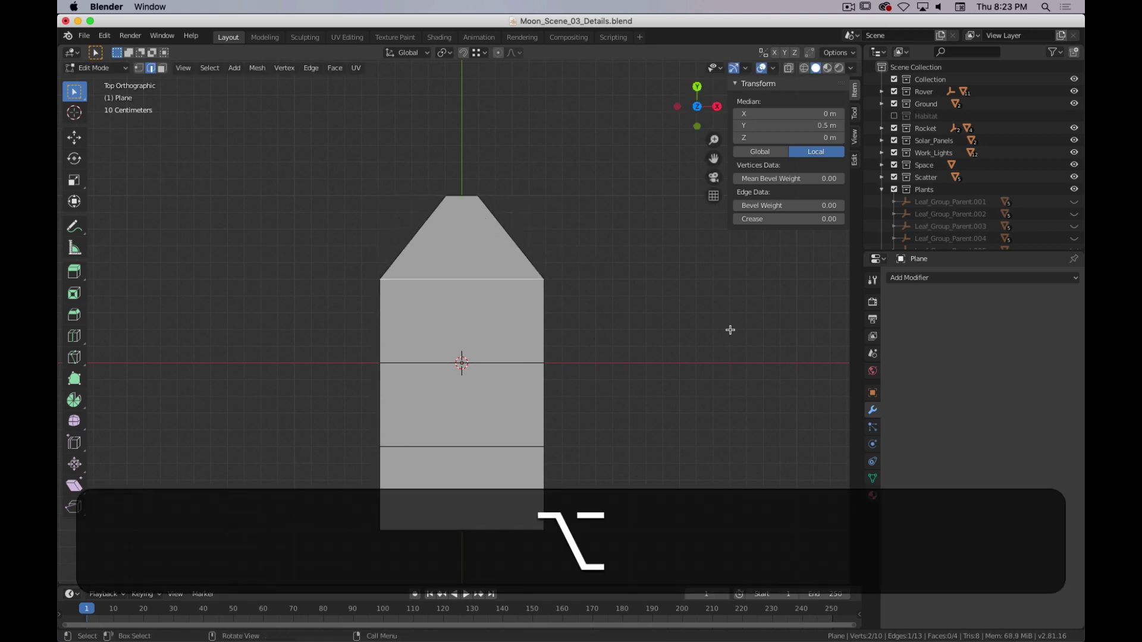
- Scale down the cross edges halfway between the centre and each end to narrow the leaf outline
key(s)
click(643, 337)
alt+click(519, 447)
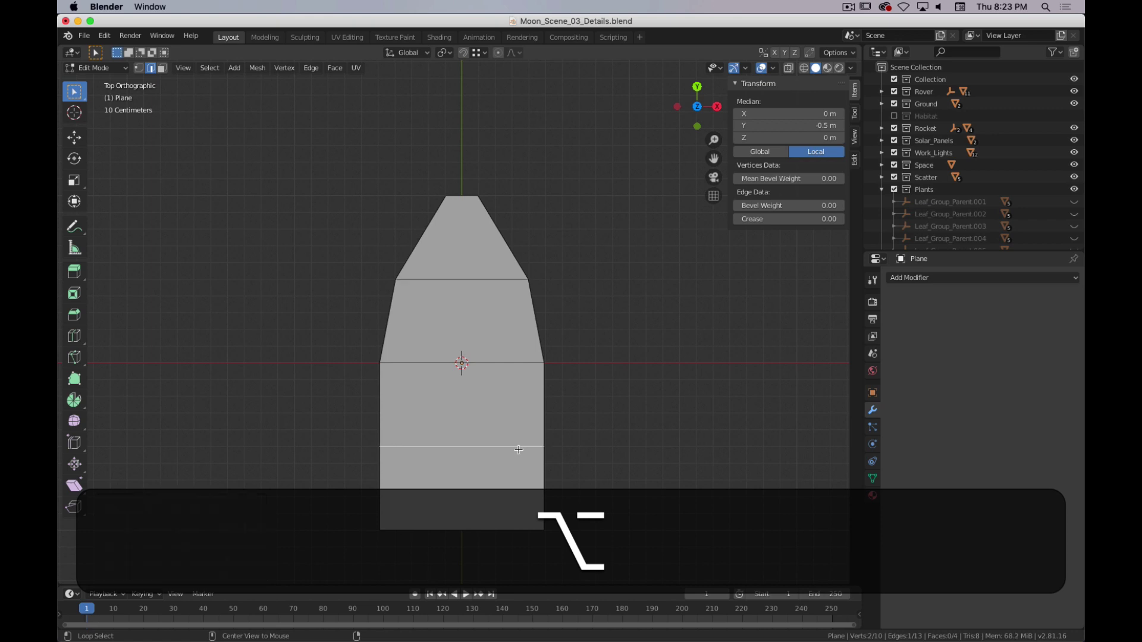
key(s)
click(543, 483)
alt+click(587, 529)
alt+click(515, 534)
key(s)
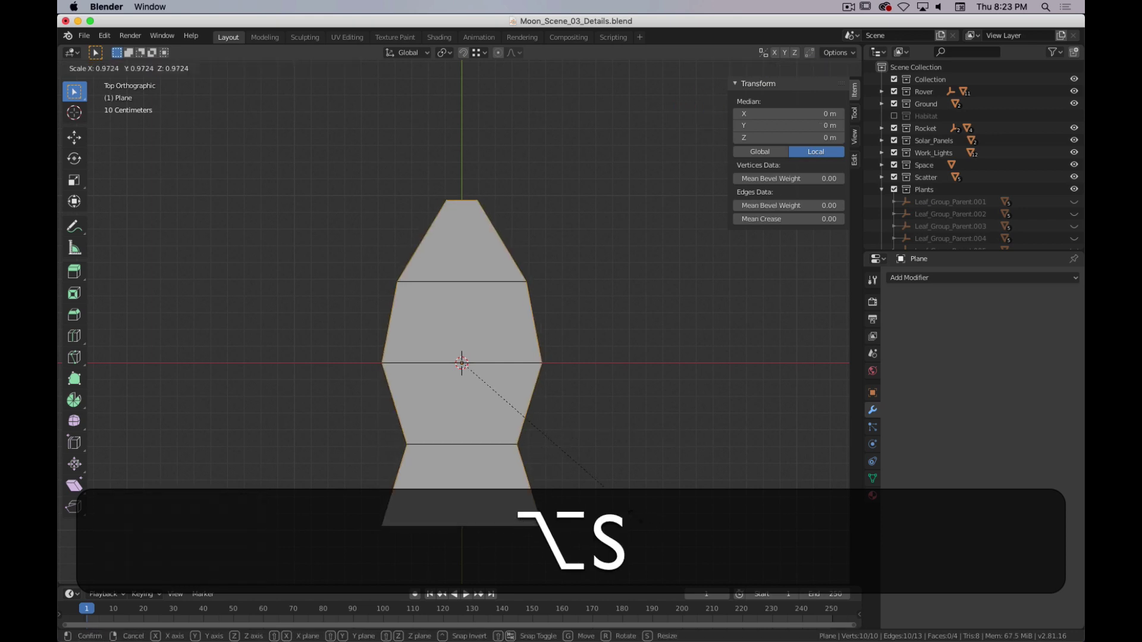
right_click(535, 453)
- Scale the end edge at negative Y to 0.314 to taper the leaf's base
alt+click(527, 531)
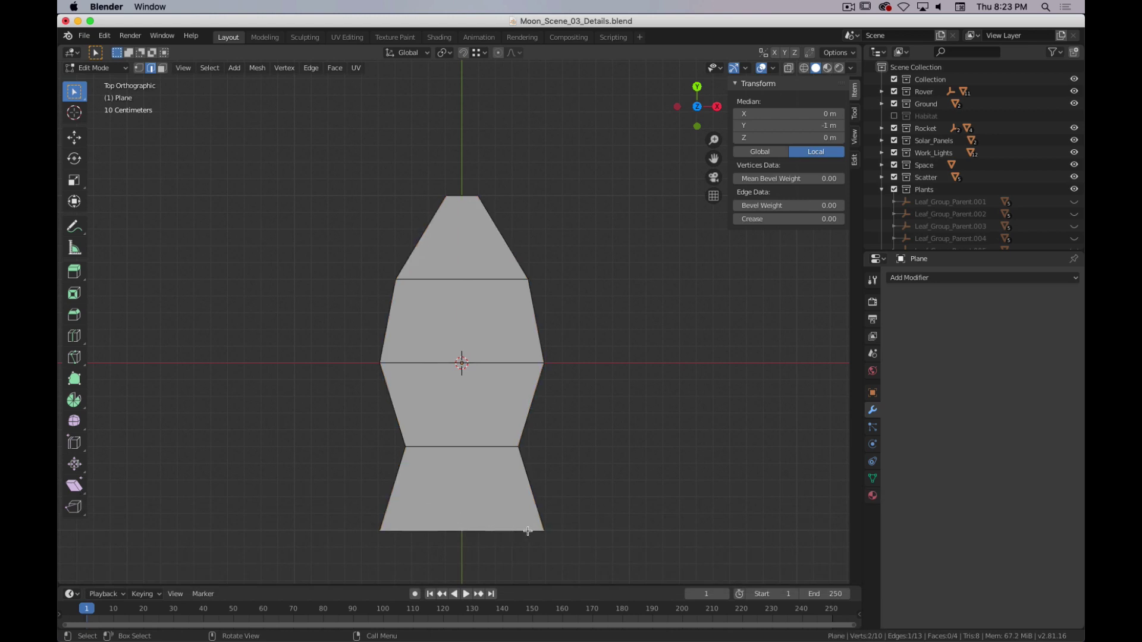
key(s)
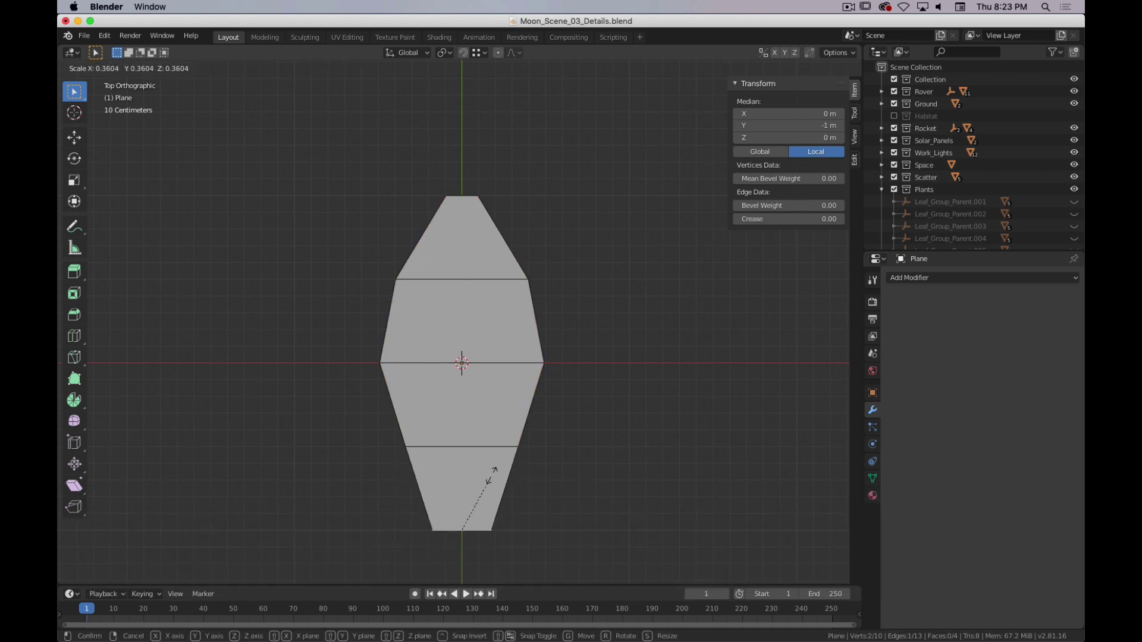
click(462, 471)
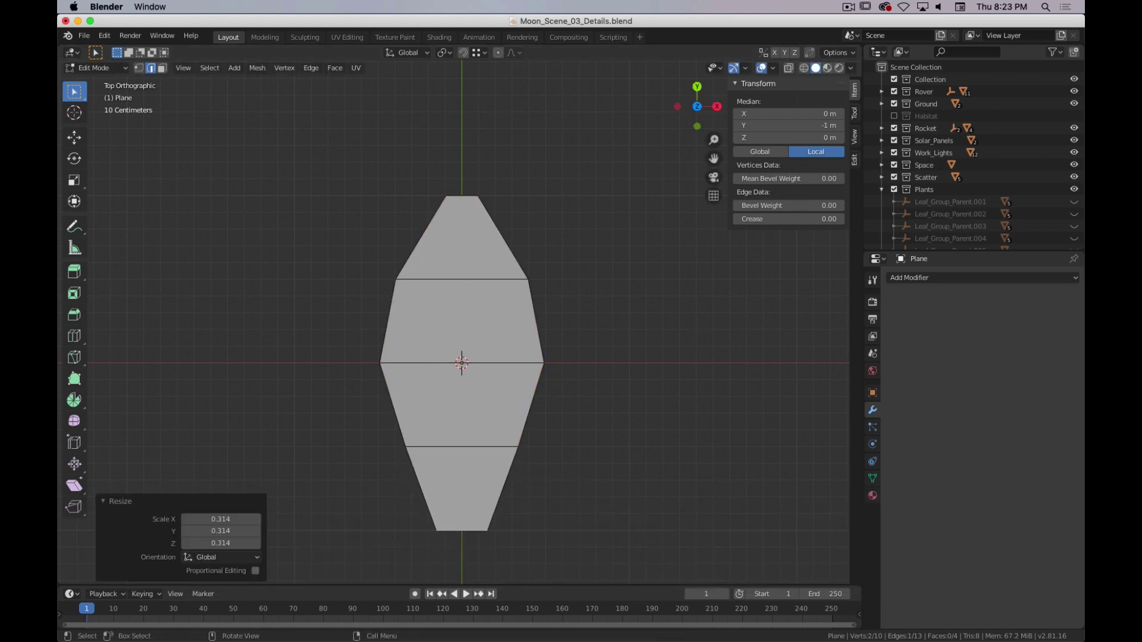
- Widen the cross edge nearest the leaf's base by scaling it to 1.278
alt+click(486, 448)
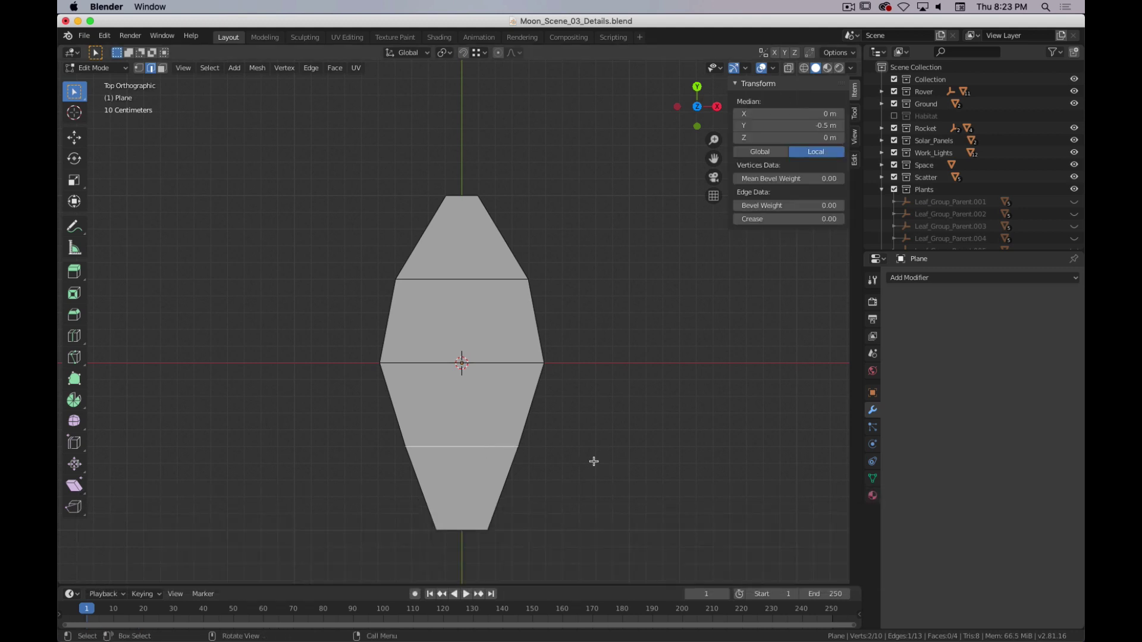
key(s)
click(689, 467)
middle_drag(688, 466, 544, 471)
key(7)
- Add three unslid loop cuts running lengthwise along the leaf
middle_drag(651, 443, 624, 383)
shift+middle_drag(573, 438, 648, 364)
key(ctrl+r)
scroll(491, 300, up, 2)
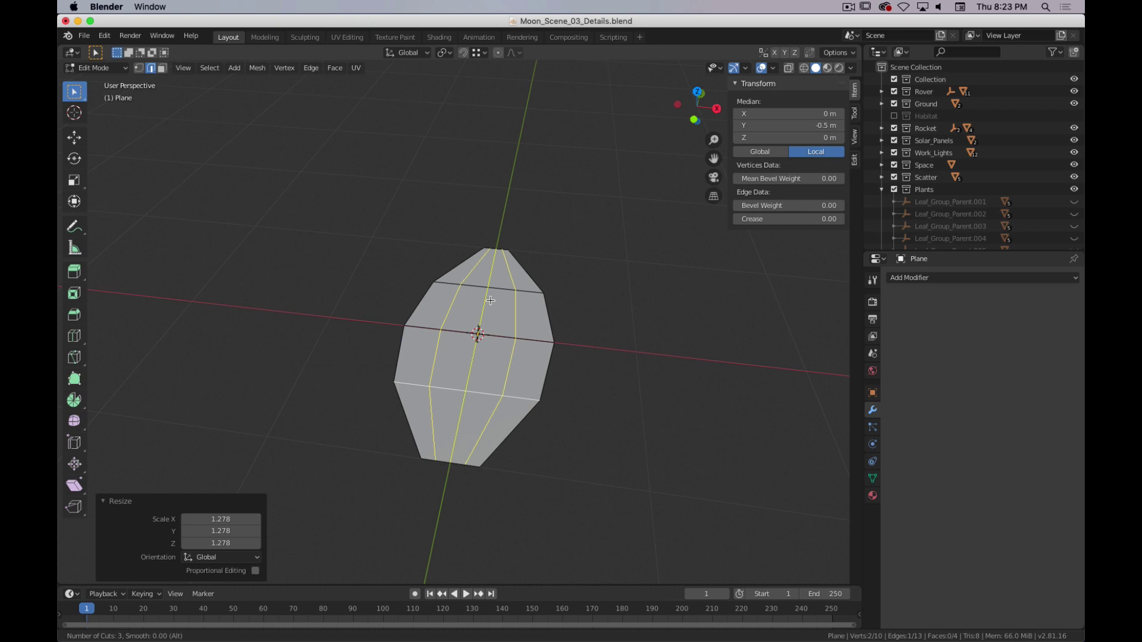
click(491, 301)
right_click(491, 301)
- Raise the two outer lengthwise edge loops, either side of the leaf's midline, about 0.032 m along Z
middle_drag(612, 398, 634, 387)
scroll(518, 379, up, 3)
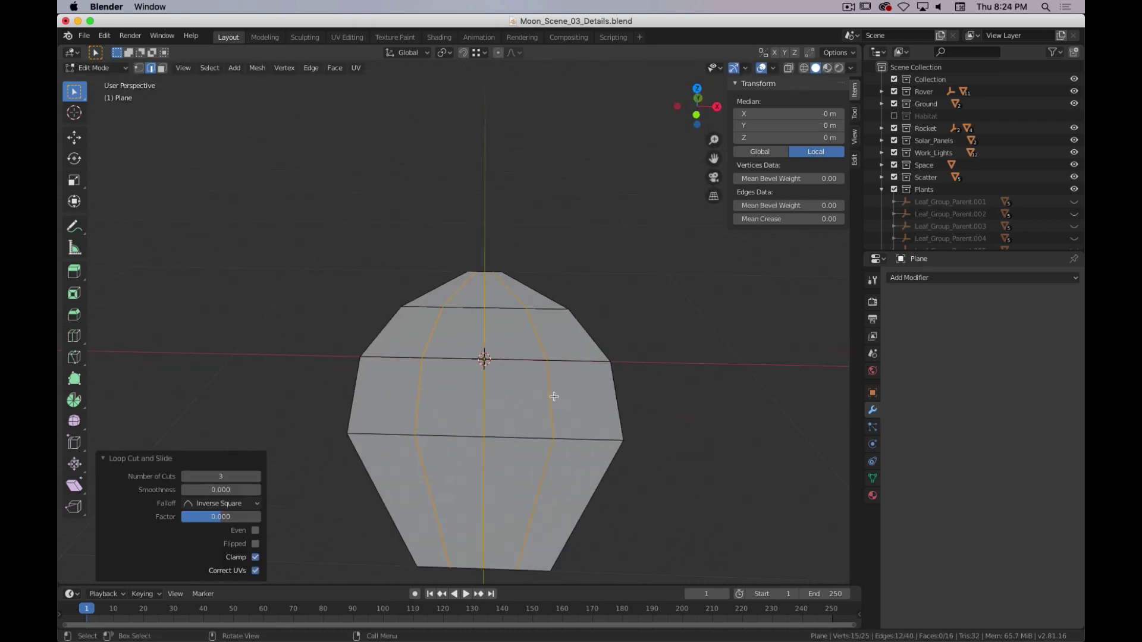
alt+click(550, 392)
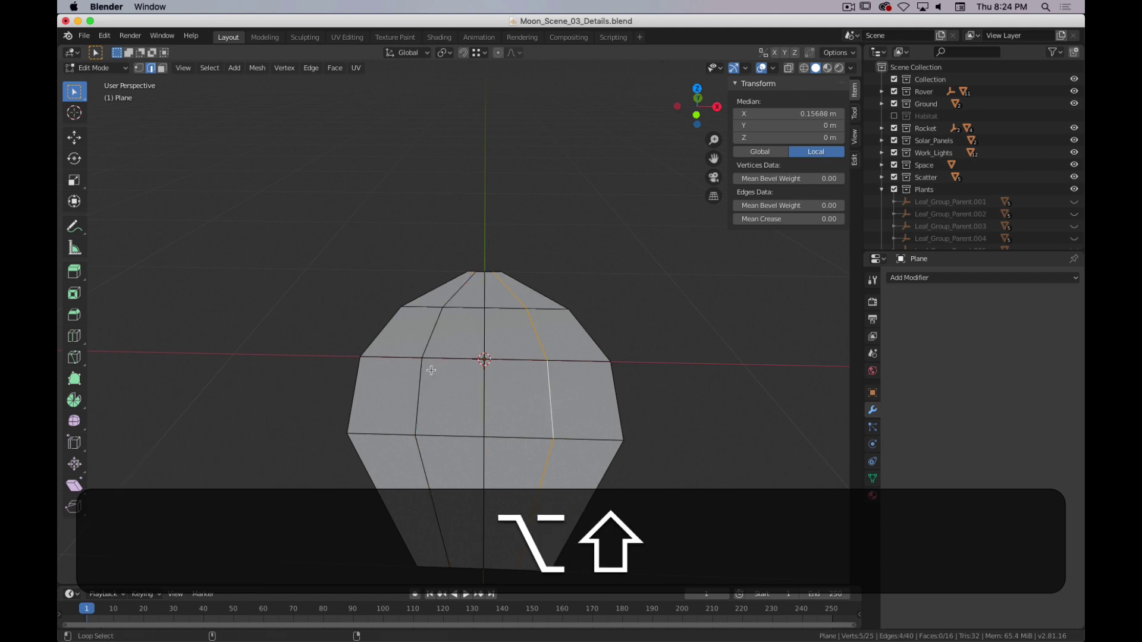
alt+shift+click(422, 385)
middle_drag(681, 467, 643, 444)
key(g)
key(z)
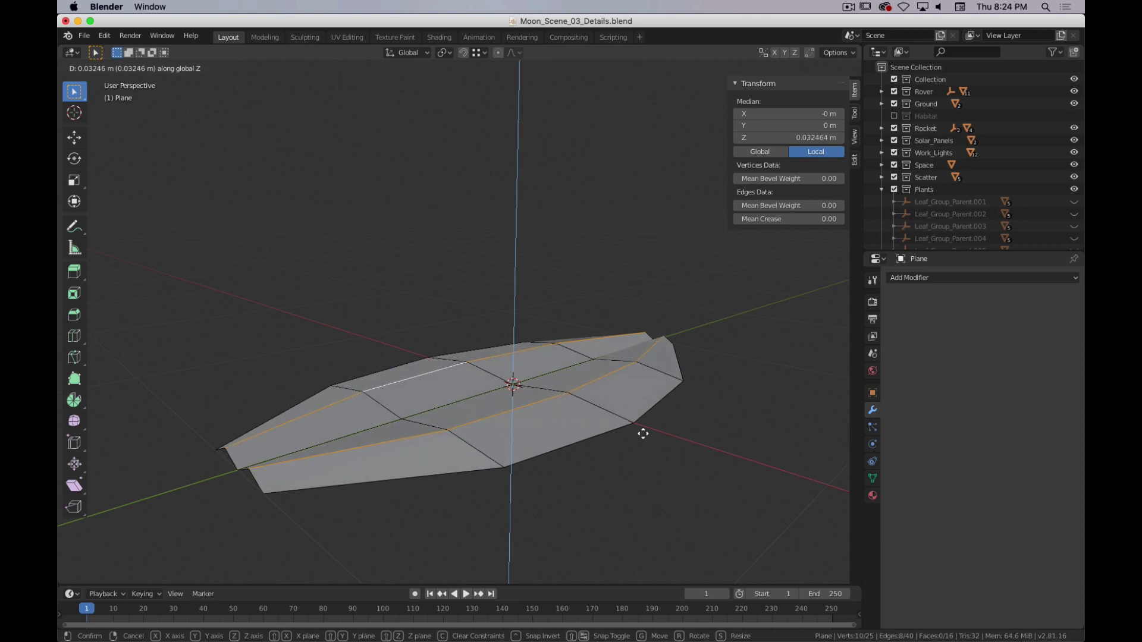
click(643, 434)
- Flatten the five vertices at the leaf's positive Y tip by scaling them to about 0.026 along Z
middle_drag(620, 441, 454, 448)
shift+middle_drag(754, 477, 600, 463)
key(1)
drag(693, 434, 606, 556)
middle_drag(628, 543, 610, 484)
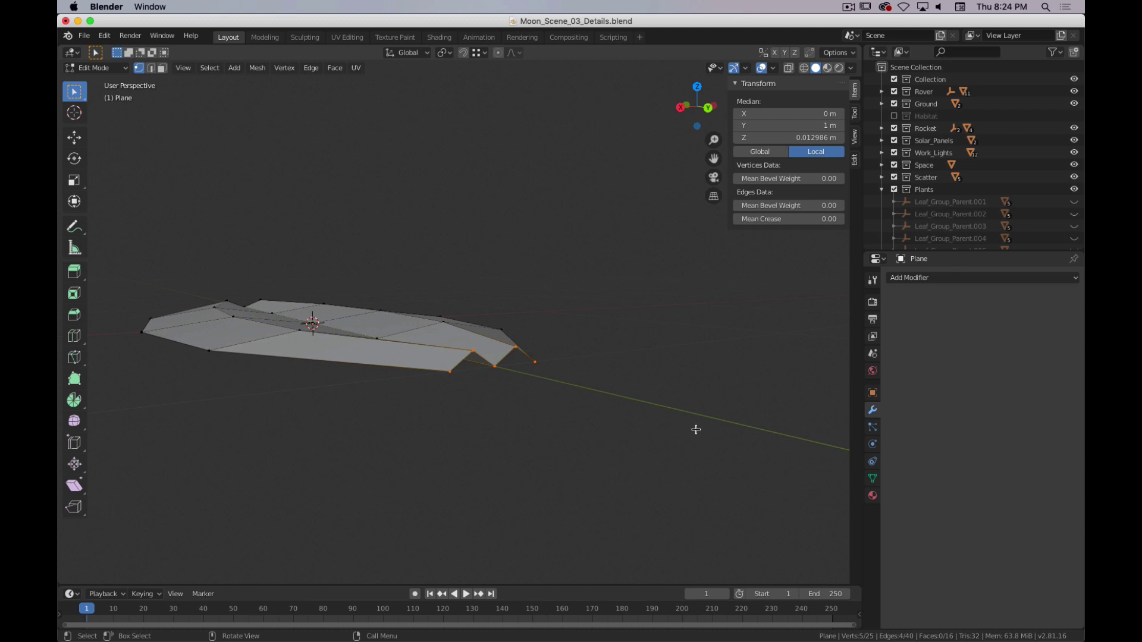
key(s)
key(z)
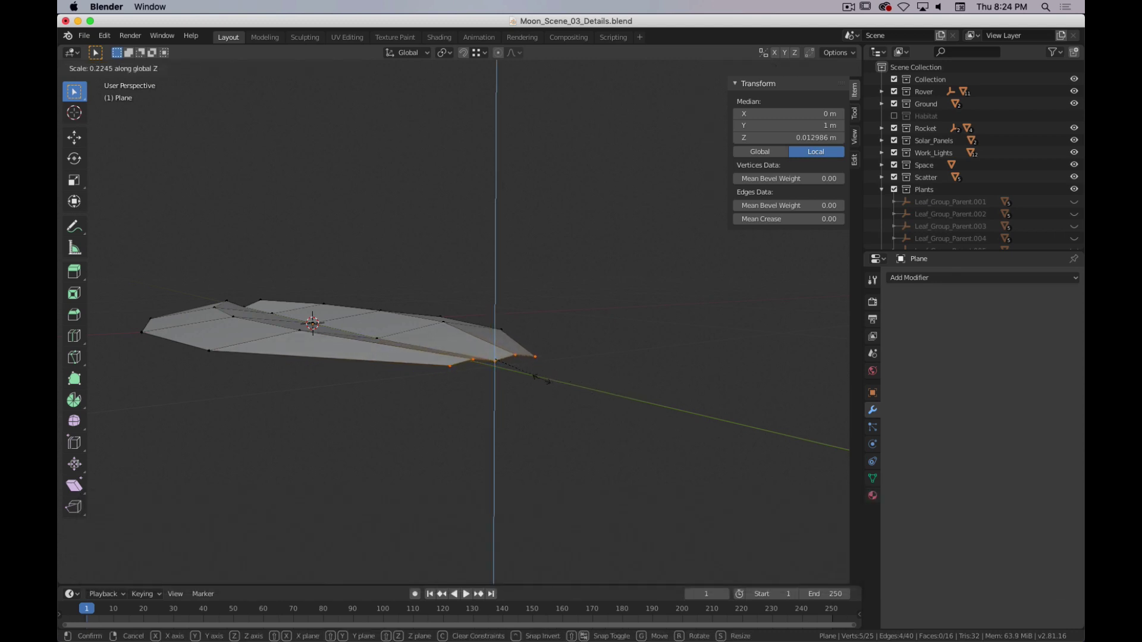
click(498, 364)
- Move the three middle tip vertices outward along Y by about 0.03 m to round the tip
middle_drag(446, 402, 540, 467)
shift+middle_drag(635, 443, 485, 410)
click(513, 381)
shift+click(515, 407)
shift+click(516, 397)
key(g)
key(y)
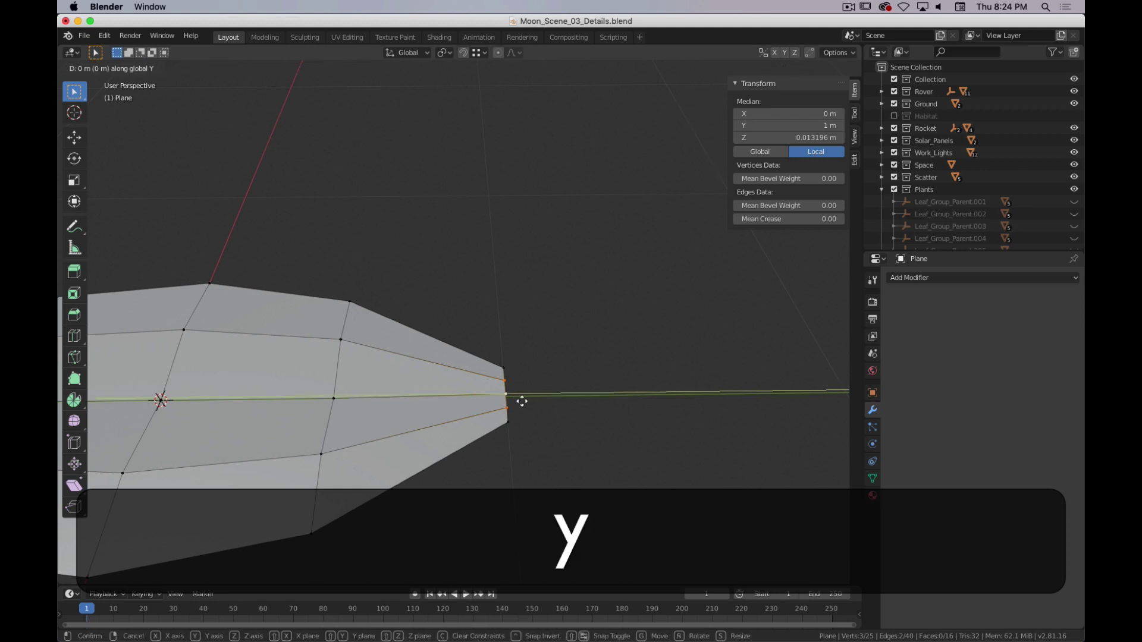
click(518, 395)
- Move only the centre tip vertex a further 0.021 m along Y to make a point
click(517, 395)
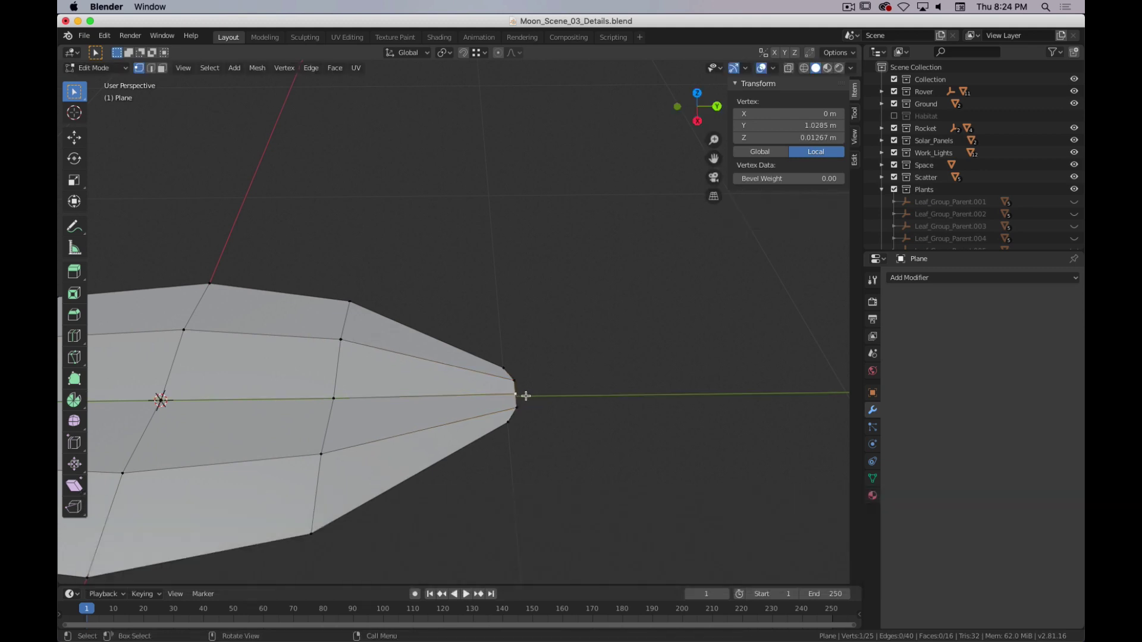
key(g)
key(y)
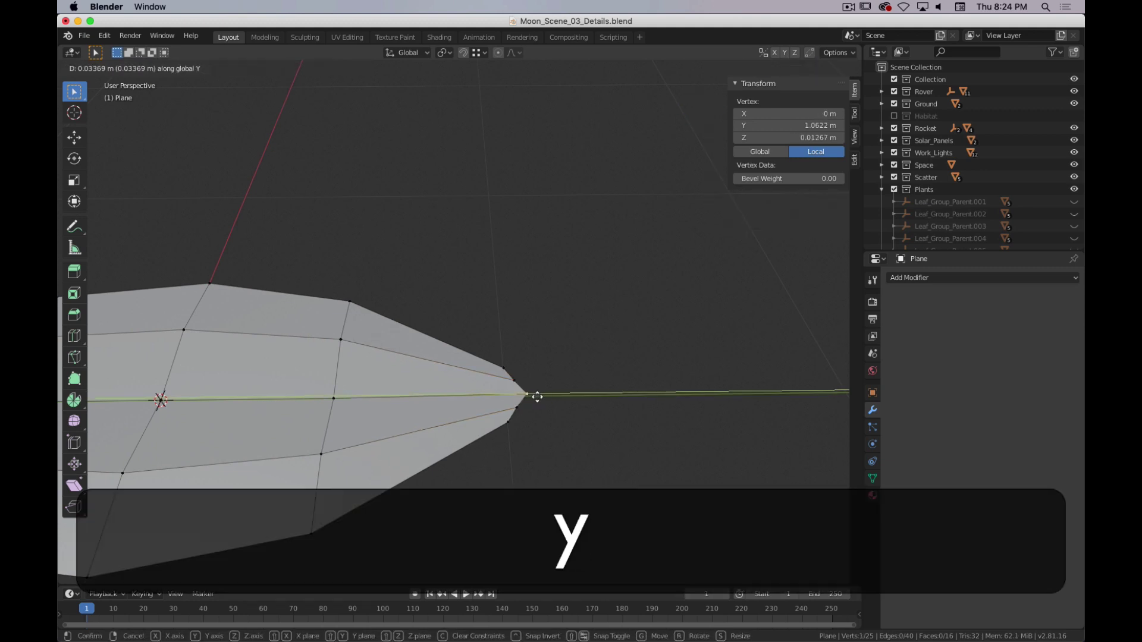
click(532, 397)
- Scale the three middle vertices of the leaf's base to 0.463 along X and 0.371 along Z
middle_drag(533, 398, 587, 421)
scroll(588, 424, down, 5)
shift+middle_drag(336, 442, 521, 470)
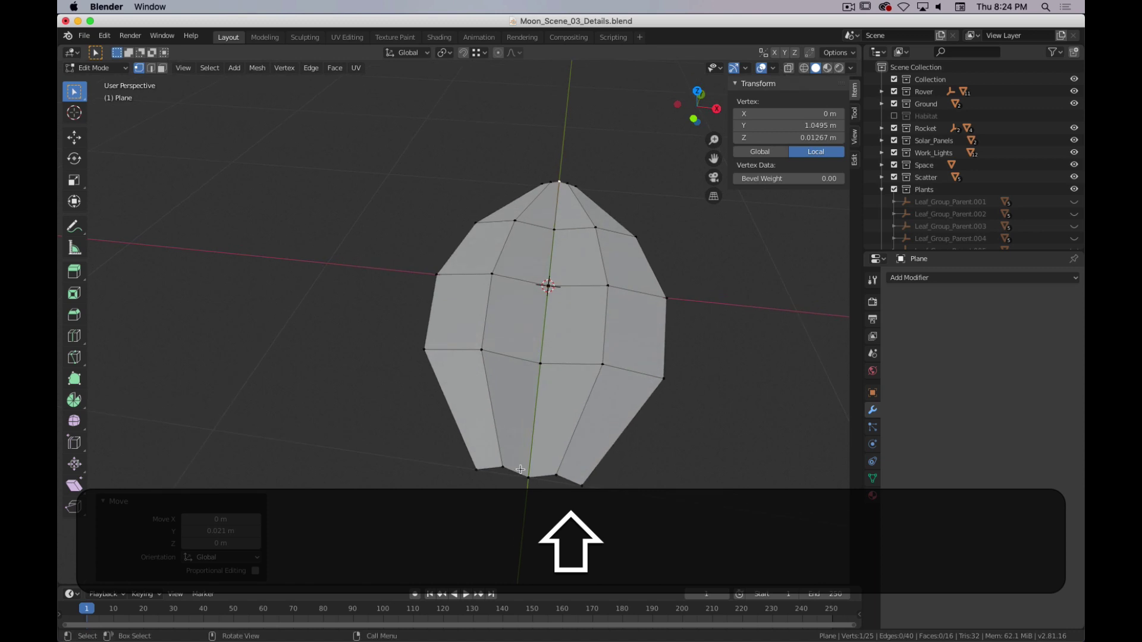
click(555, 476)
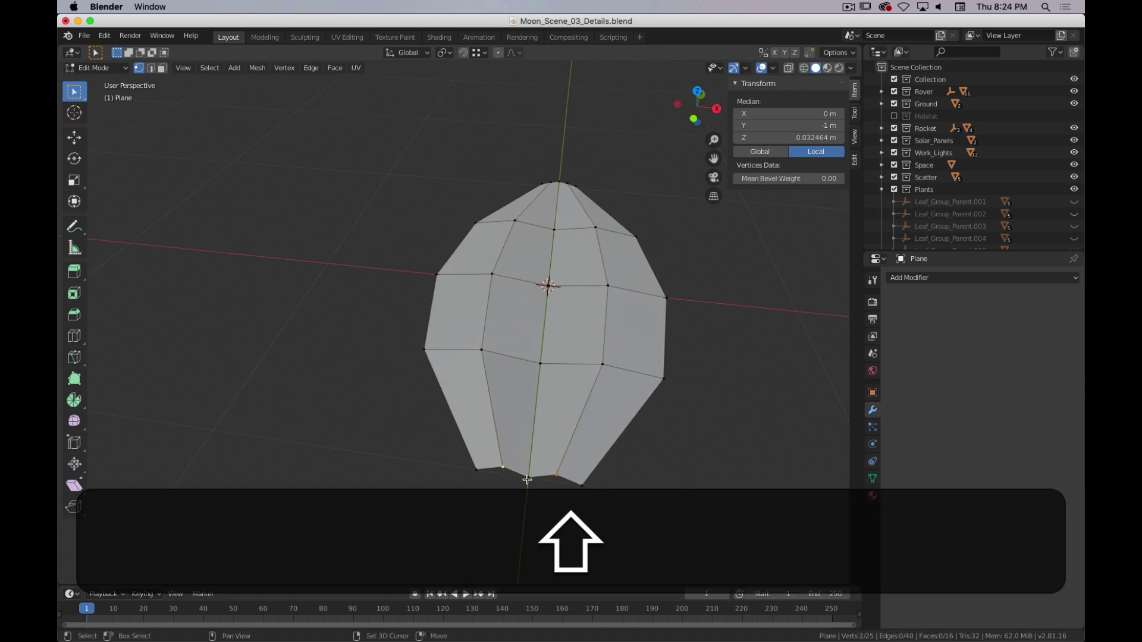
shift+click(527, 480)
middle_drag(530, 479, 524, 467)
middle_drag(528, 324, 528, 344)
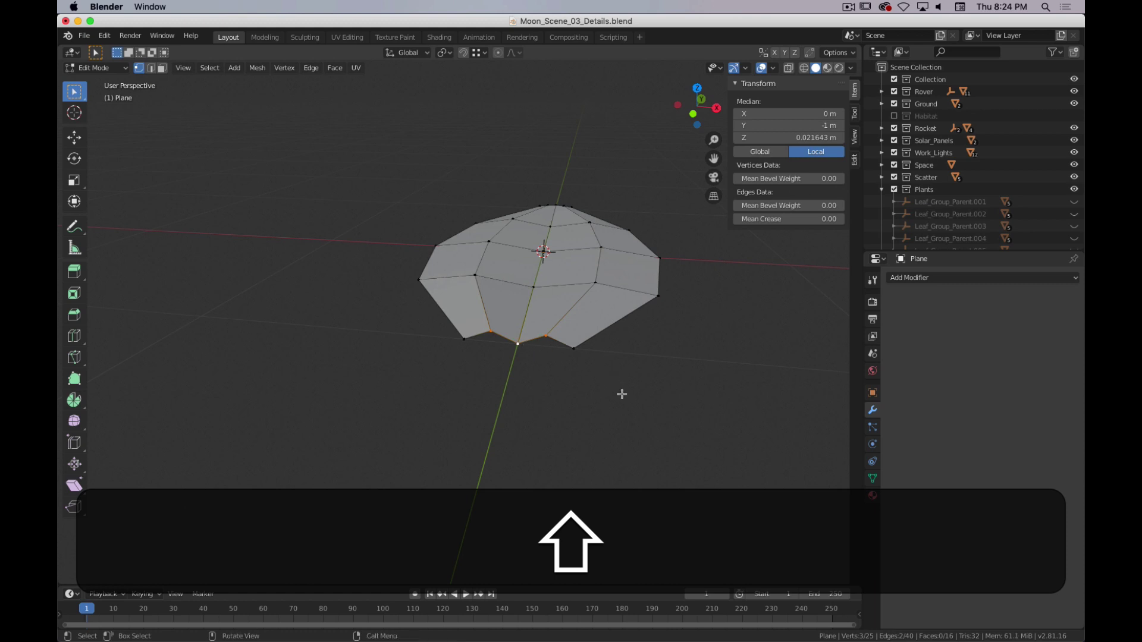
key(s)
key(x)
click(573, 384)
key(s)
key(z)
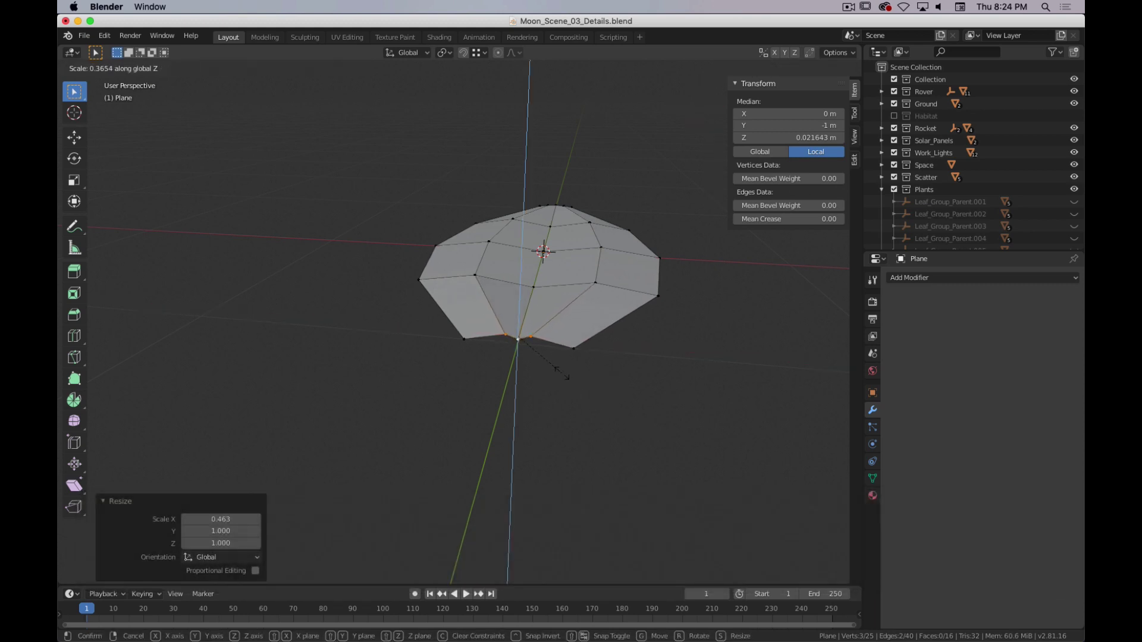
click(535, 388)
- Extrude the two middle base edges about 0.28 m outward and 0.11 m down in side view, and rotate the new stem end
middle_drag(535, 387, 530, 394)
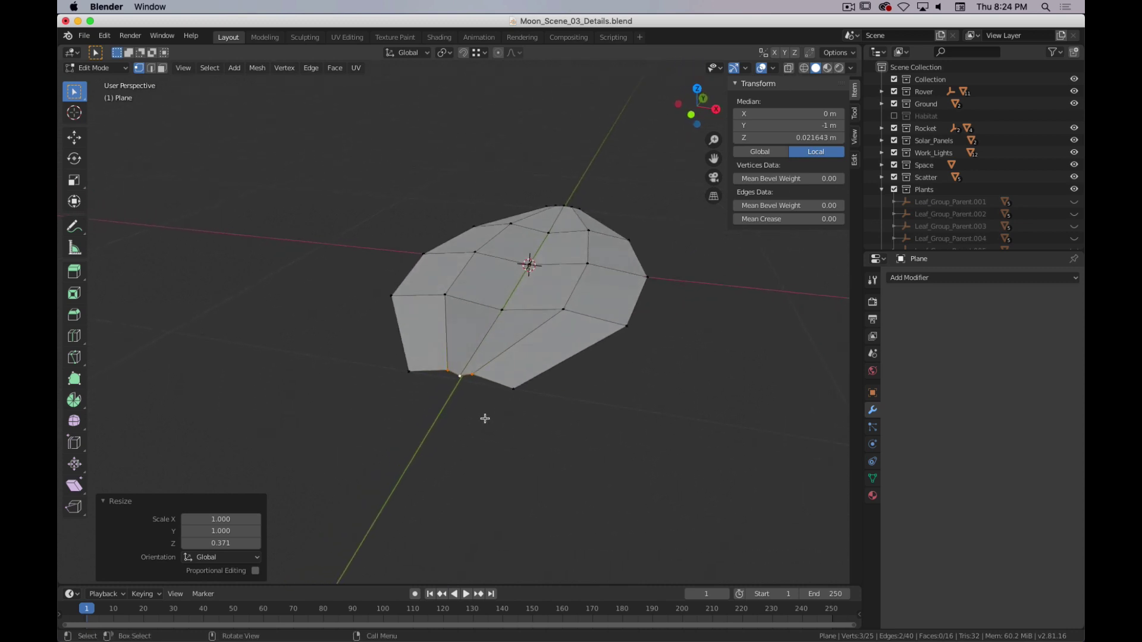
key(shift+2)
middle_drag(482, 413, 566, 322)
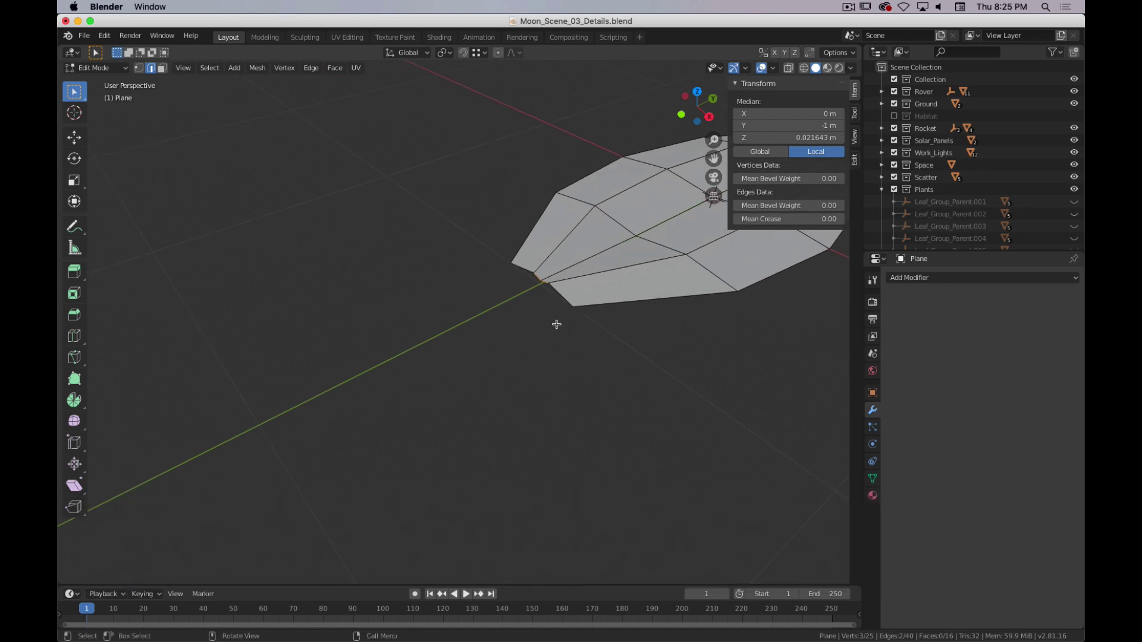
key(3)
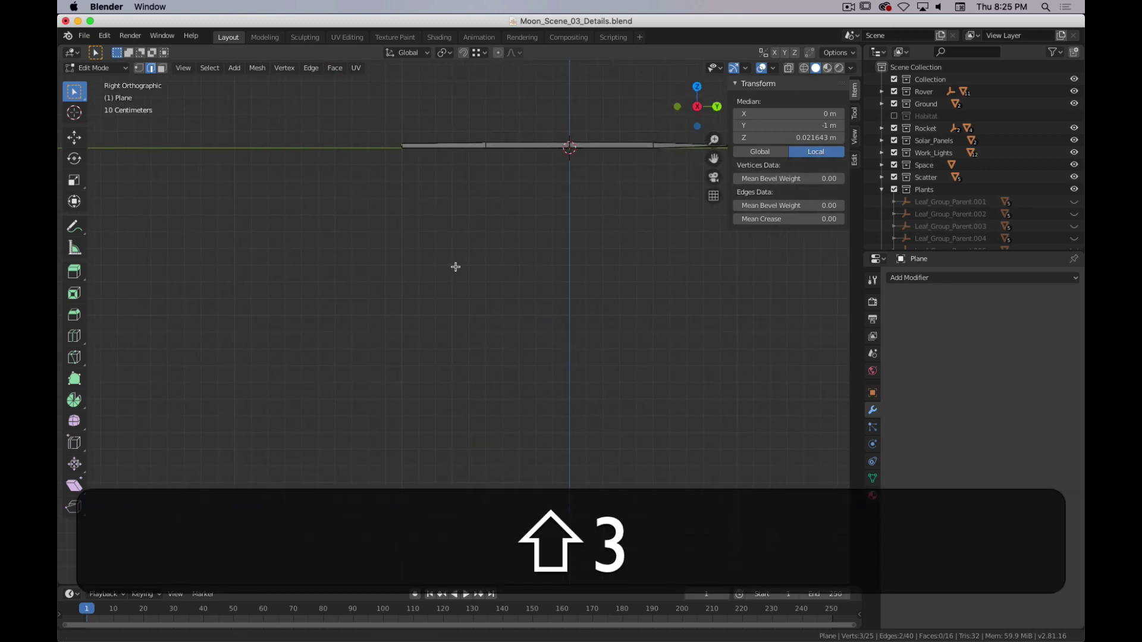
shift+middle_drag(454, 268, 525, 287)
key(e)
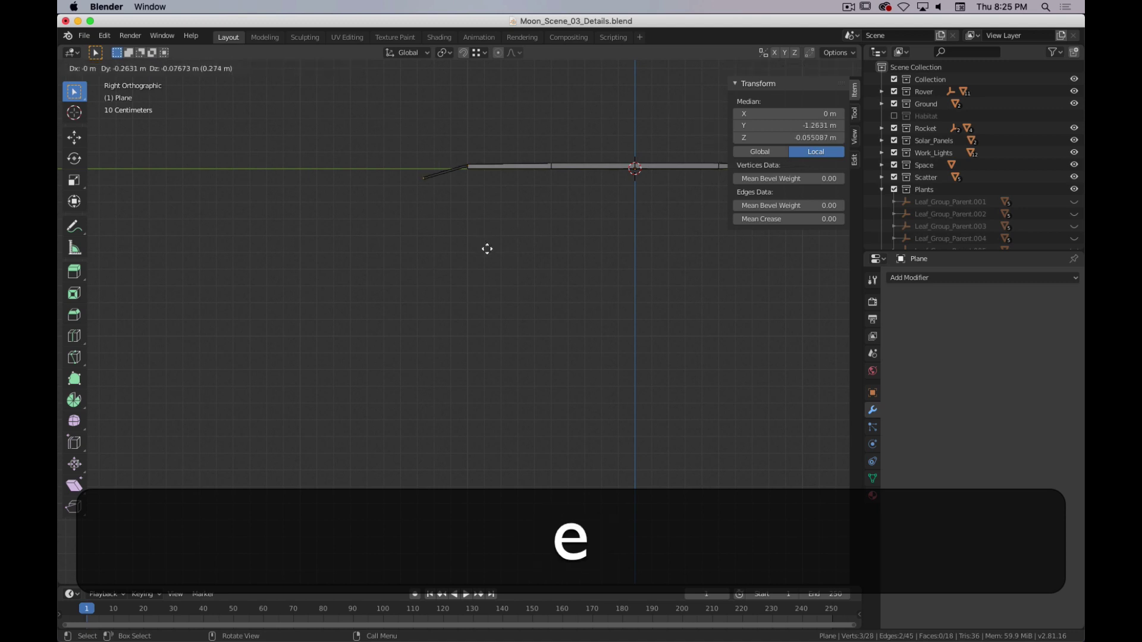
click(485, 255)
key(r)
click(558, 223)
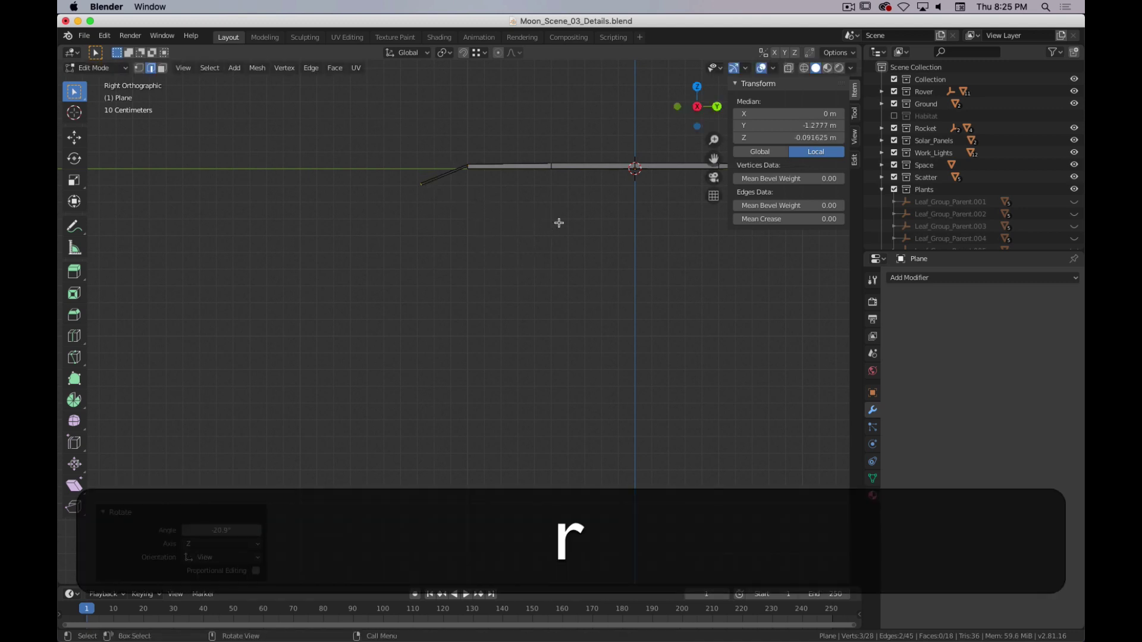
- Extrude a second stem section about 0.2 m outward and 0.32 m down, and rotate its end by -22°
key(e)
click(519, 279)
click(541, 240)
scroll(359, 242, up, 6)
shift+middle_drag(357, 180, 448, 277)
shift+middle_drag(518, 323, 495, 400)
- Extrude a third stem section about 0.14 m outward and 0.38 m down, and rotate its end by -31.7°
key(e)
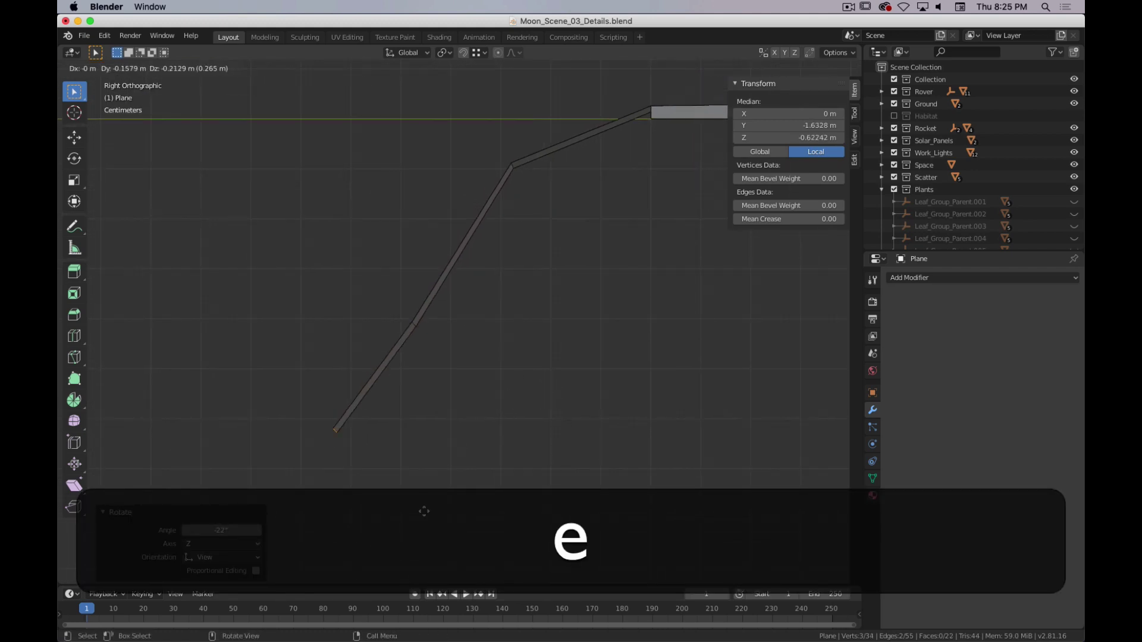
click(446, 535)
shift+middle_drag(482, 452, 527, 238)
key(r)
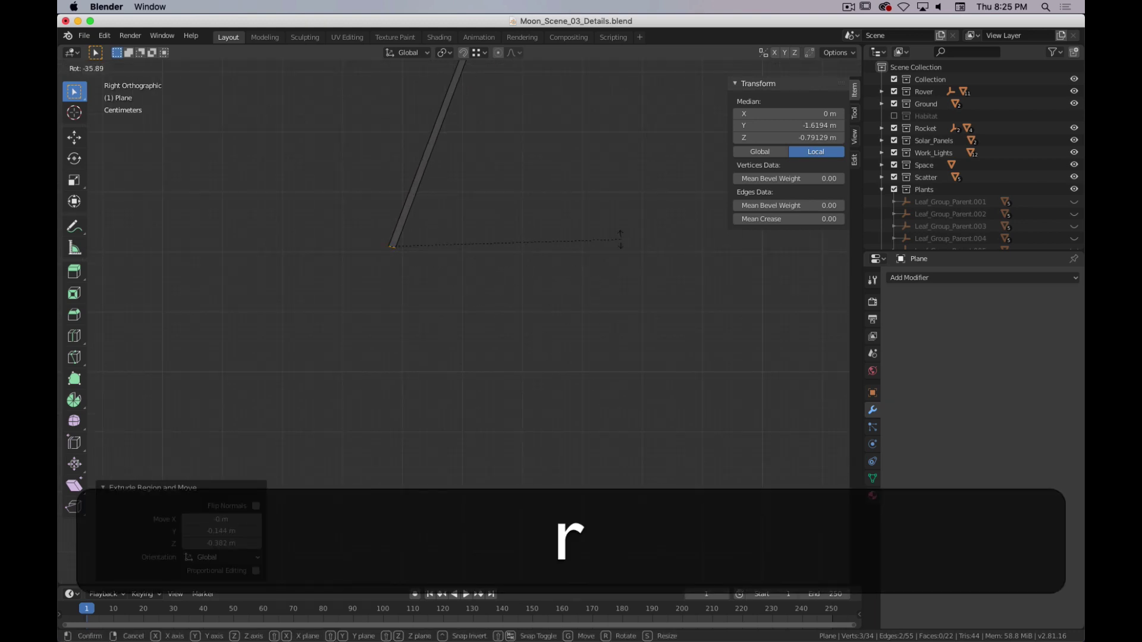
click(616, 259)
- Lengthen the stem by moving its end edges 0.037 m along Y and -0.176 m along Z
scroll(572, 288, up, 2)
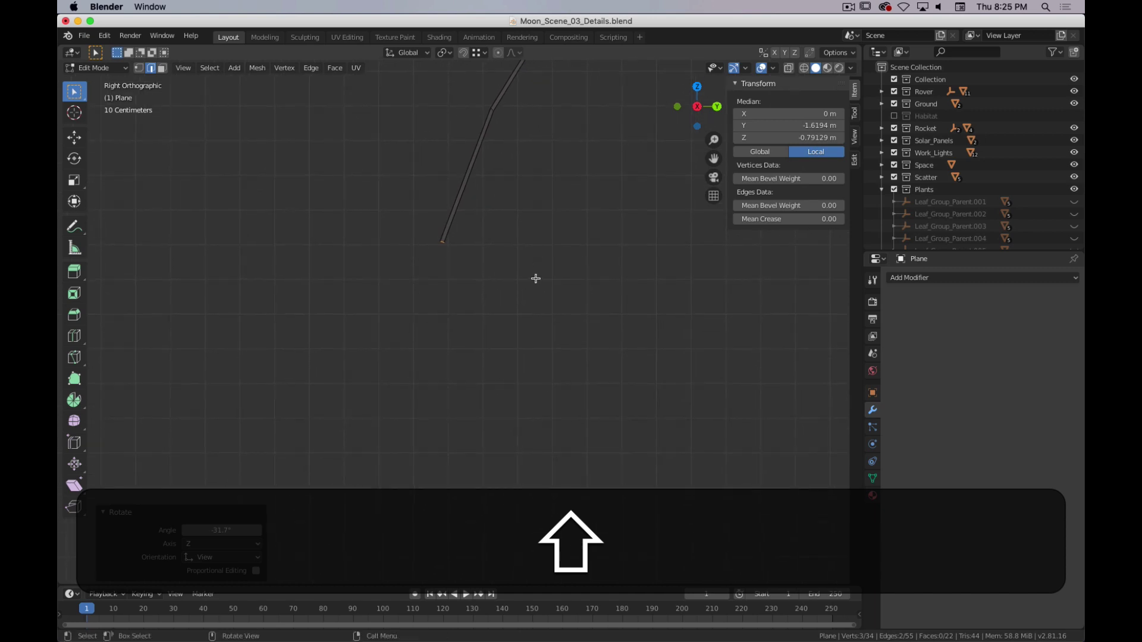
key(g)
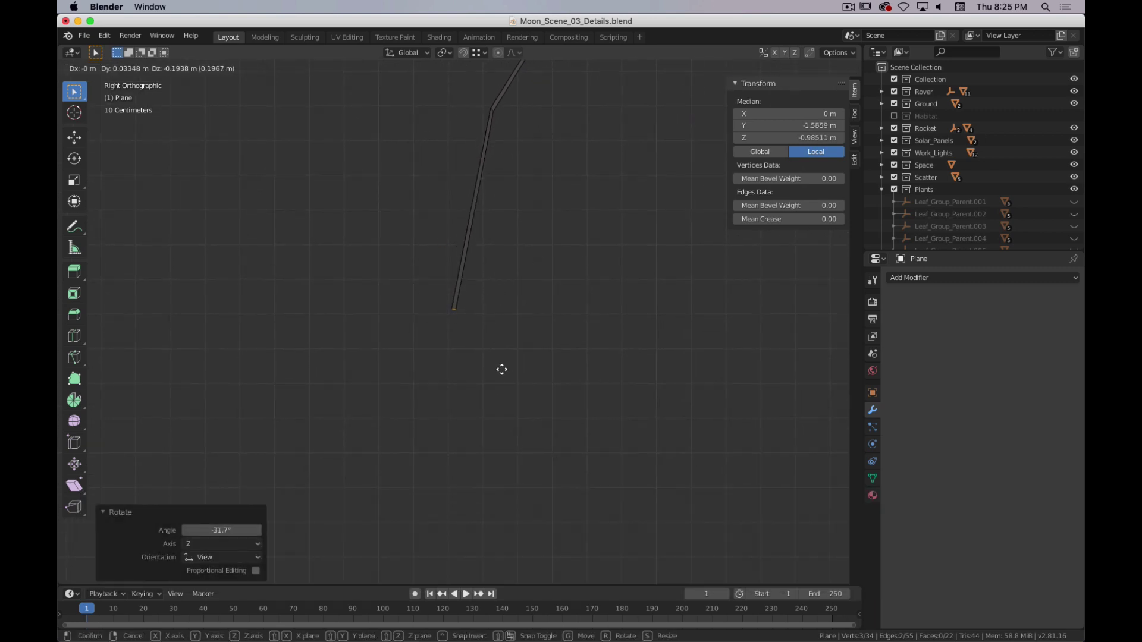
click(493, 352)
- Arch the leaf by rotating its five tip vertices about 25.5° in side view, using smooth proportional editing with a size of about 2.36
middle_drag(490, 347, 368, 331)
shift+middle_drag(518, 311, 472, 347)
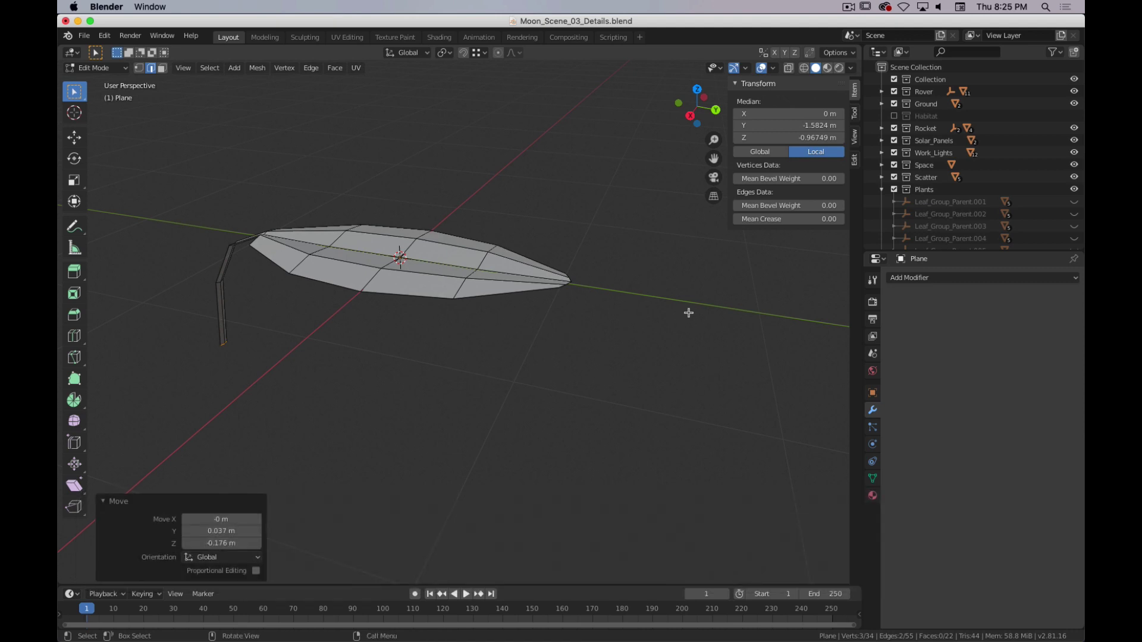
middle_drag(475, 339, 540, 327)
key(1)
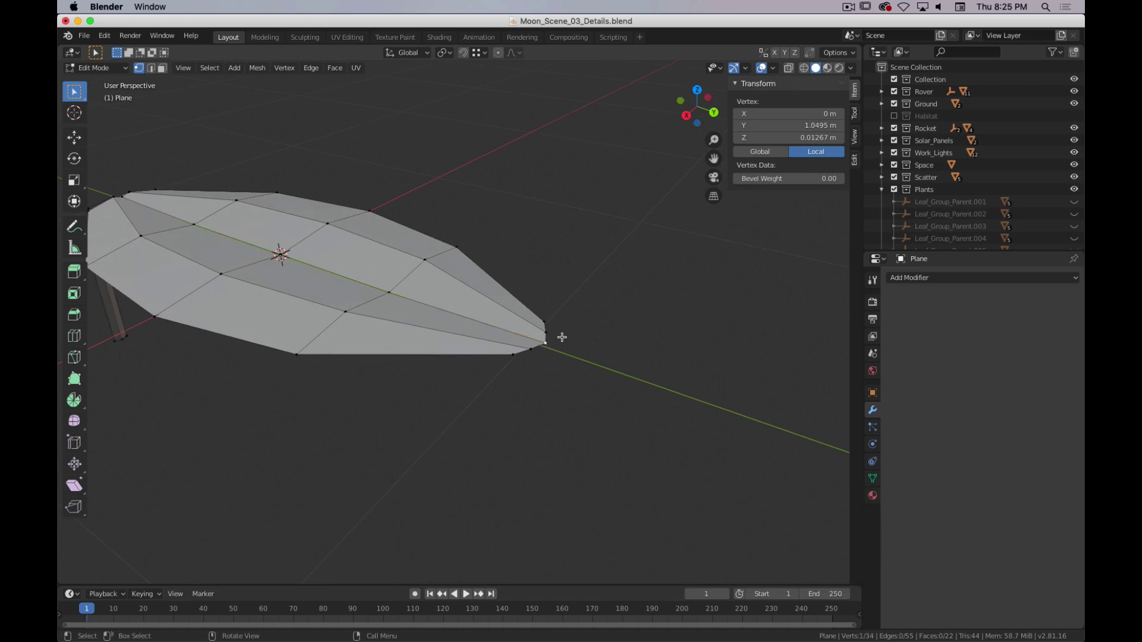
middle_drag(493, 426, 415, 377)
key(KP_3)
key(KP_3)
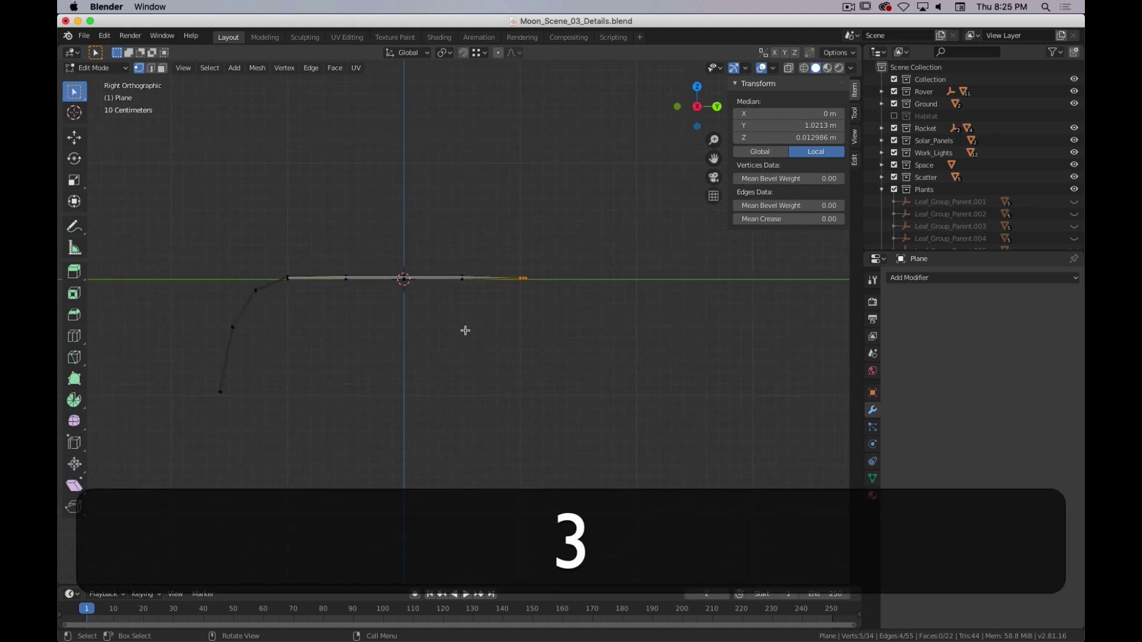
click(513, 53)
click(506, 104)
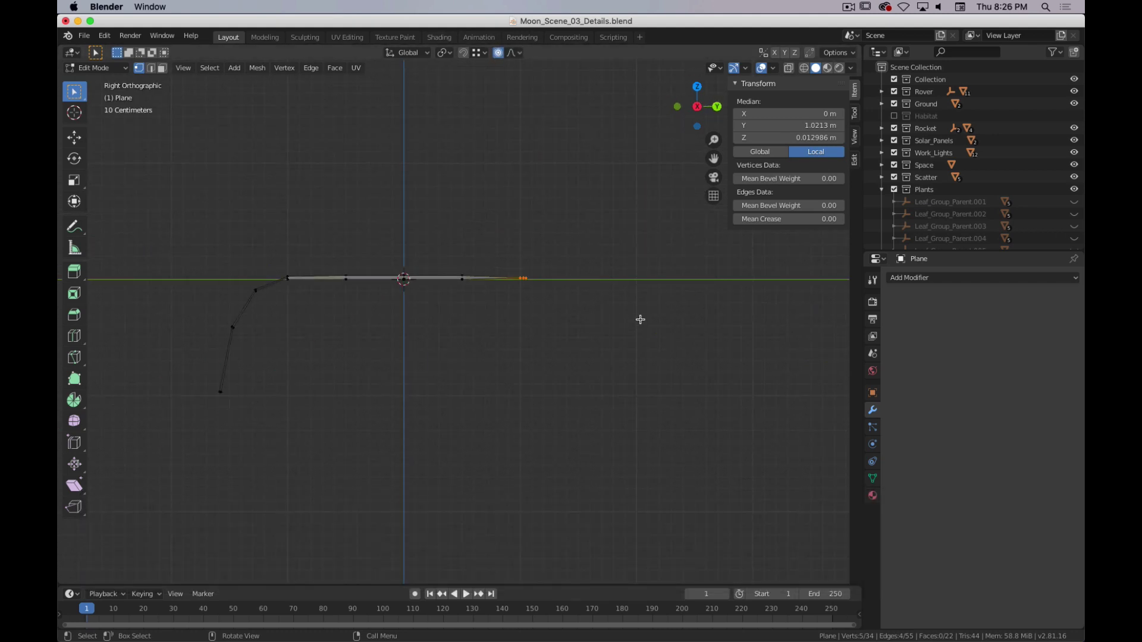
key(r)
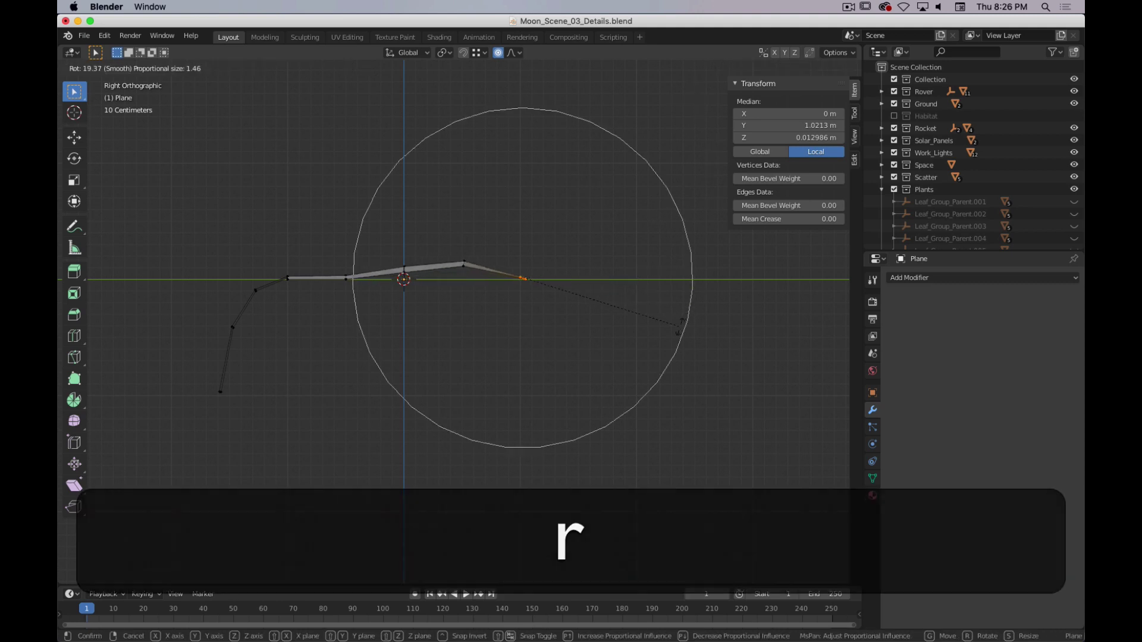
scroll(680, 327, down, 5)
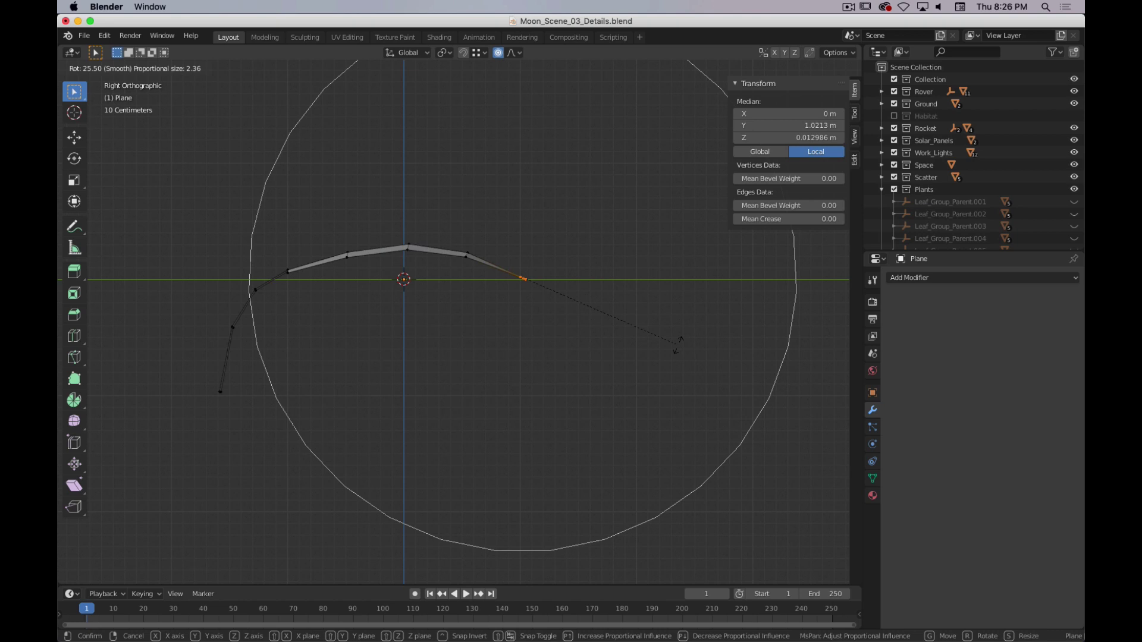
click(679, 344)
- Add a Solidify modifier to the leaf
key(Tab)
mouse_move(471, 280)
middle_down()
mouse_move(421, 350)
mouse_move(318, 336)
mouse_move(573, 321)
mouse_move(627, 365)
mouse_move(518, 335)
mouse_move(331, 360)
mouse_move(382, 329)
mouse_move(536, 339)
mouse_move(477, 302)
middle_up()
scroll(533, 330, up, 4)
key(Tab)
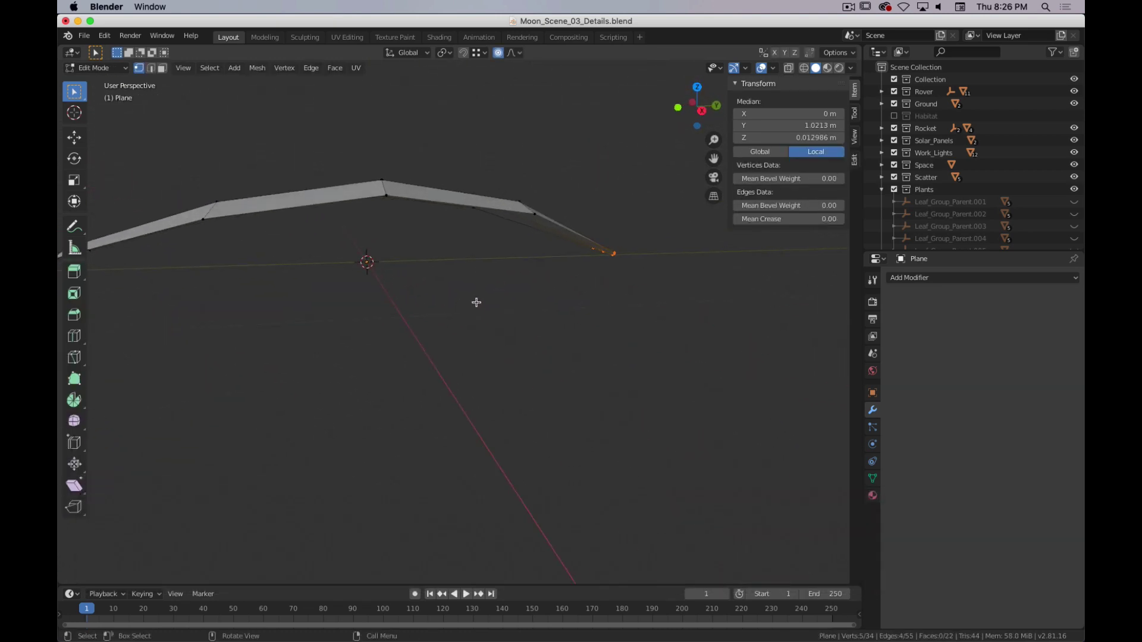
scroll(520, 294, down, 2)
scroll(522, 291, up, 2)
middle_drag(499, 284, 554, 285)
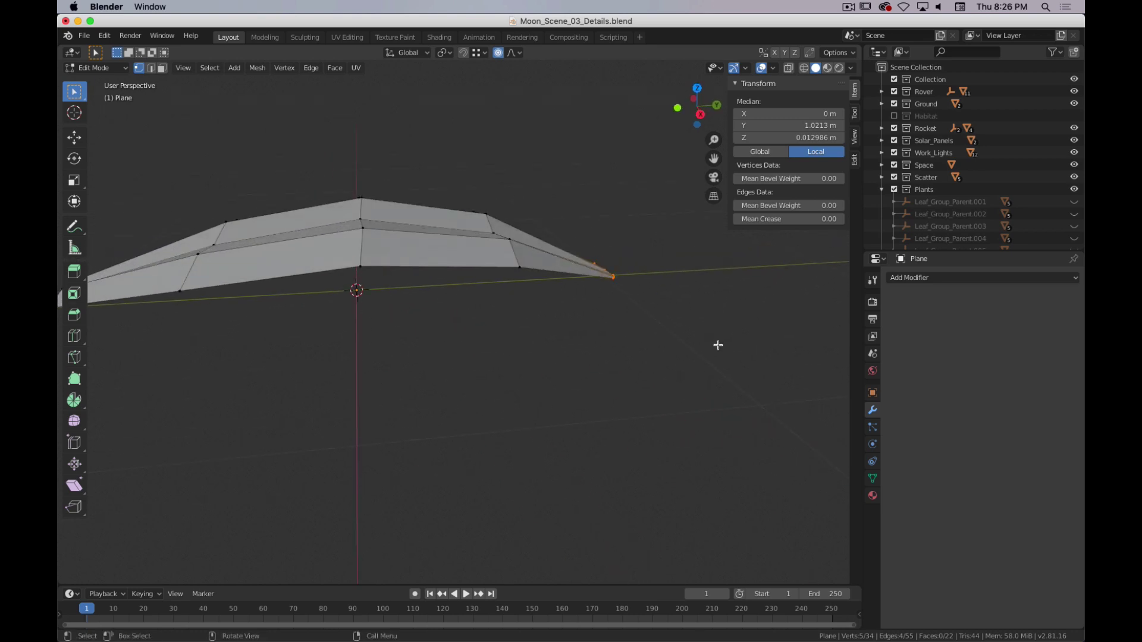
click(920, 279)
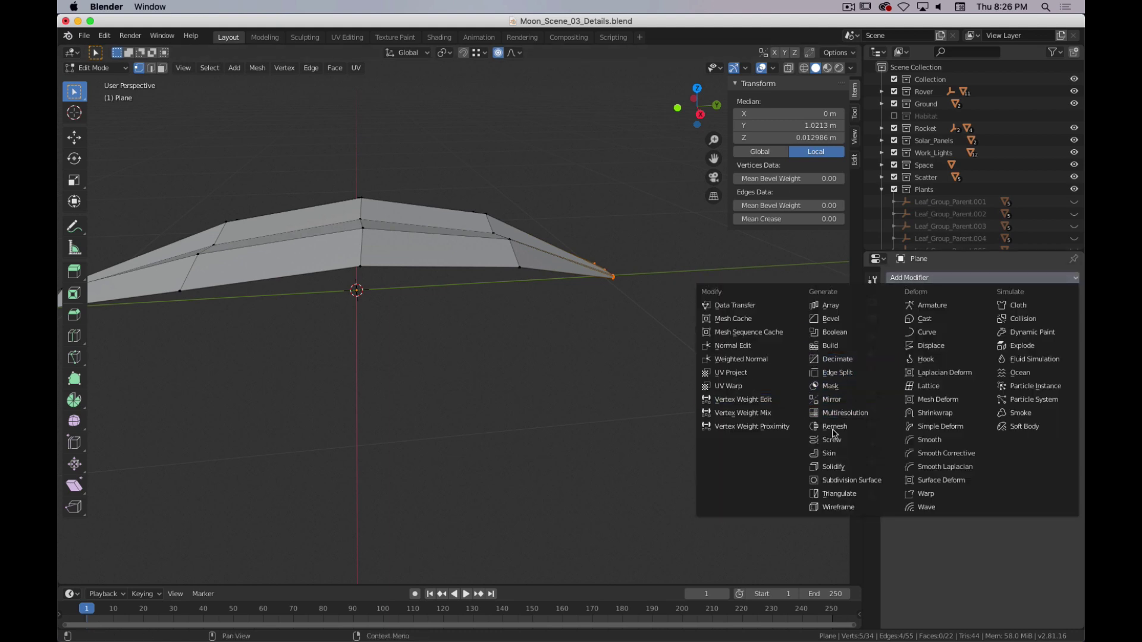
click(855, 467)
- Return to Object Mode and examine the thickened leaf and stem from several angles
middle_drag(574, 381, 534, 318)
scroll(535, 318, down, 6)
shift+middle_drag(421, 348, 502, 277)
key(Tab)
middle_drag(355, 308, 329, 317)
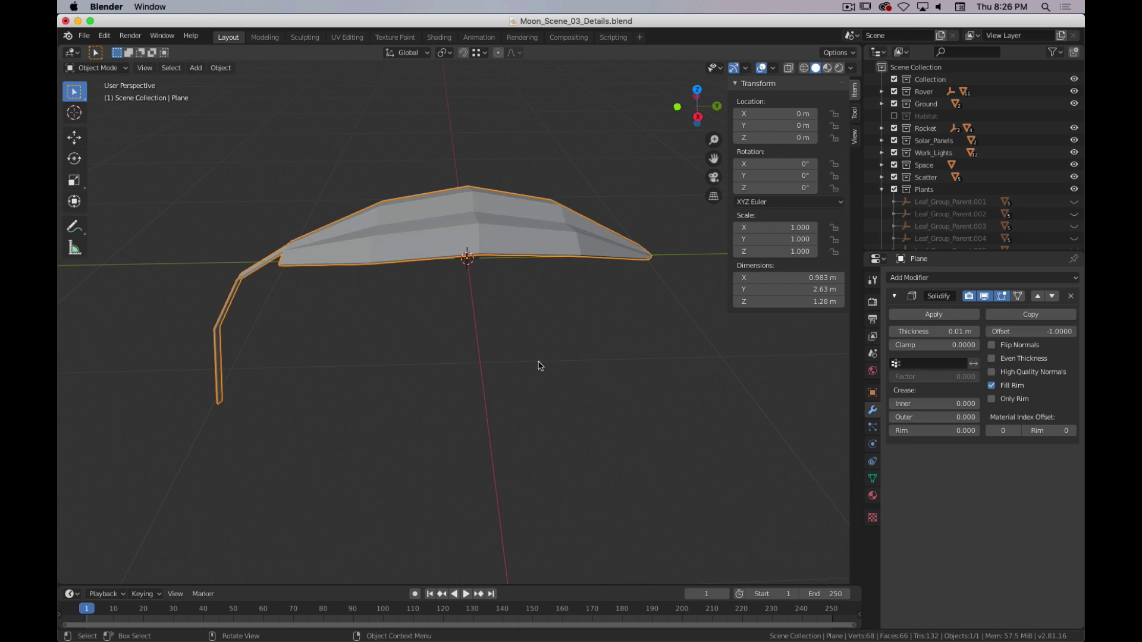
scroll(577, 365, up, 4)
shift+middle_drag(481, 334, 481, 410)
middle_drag(505, 410, 519, 434)
scroll(515, 446, down, 3)
- Try scaling the whole leaf down uniformly and undo it
key(s)
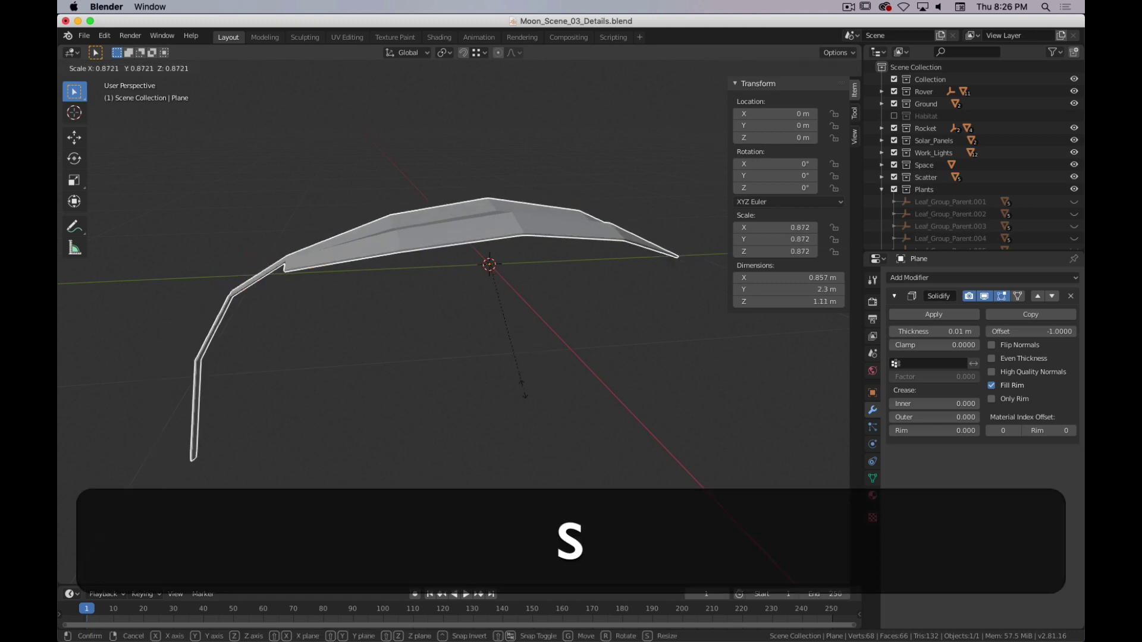
click(505, 281)
scroll(508, 275, up, 10)
shift+middle_drag(506, 205, 457, 276)
key(ctrl+z)
- Move the two outer corner vertices at the leaf's base about 0.17 m toward the stem along Y, with proportional editing off
scroll(459, 280, down, 10)
middle_drag(448, 326, 459, 355)
middle_drag(448, 429, 609, 425)
shift+middle_drag(507, 404, 496, 338)
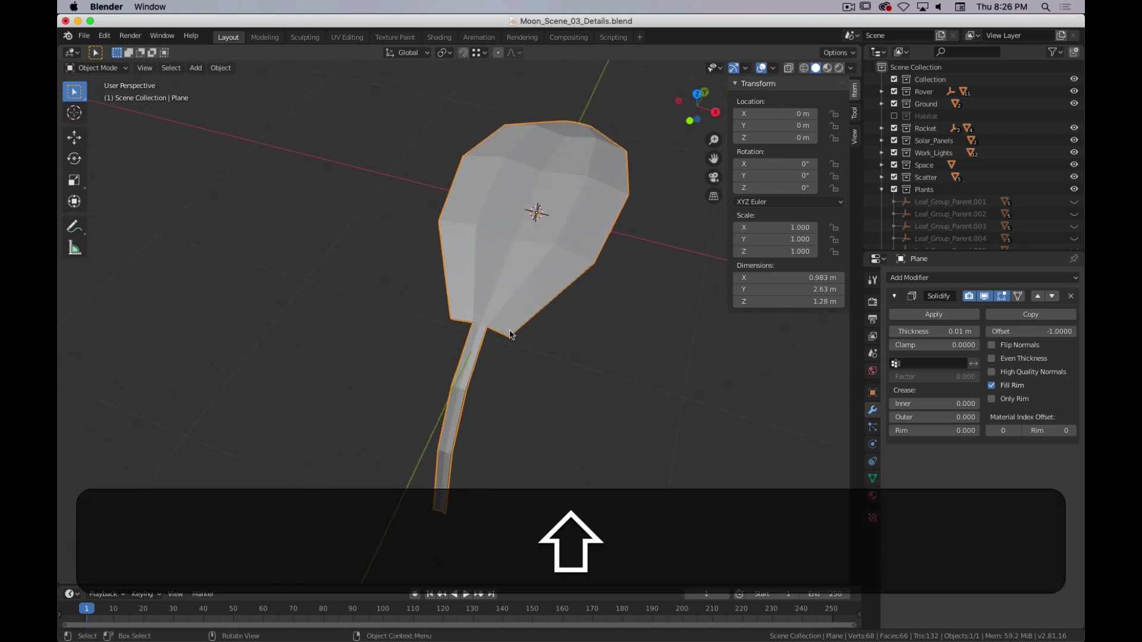
key(Tab)
click(515, 331)
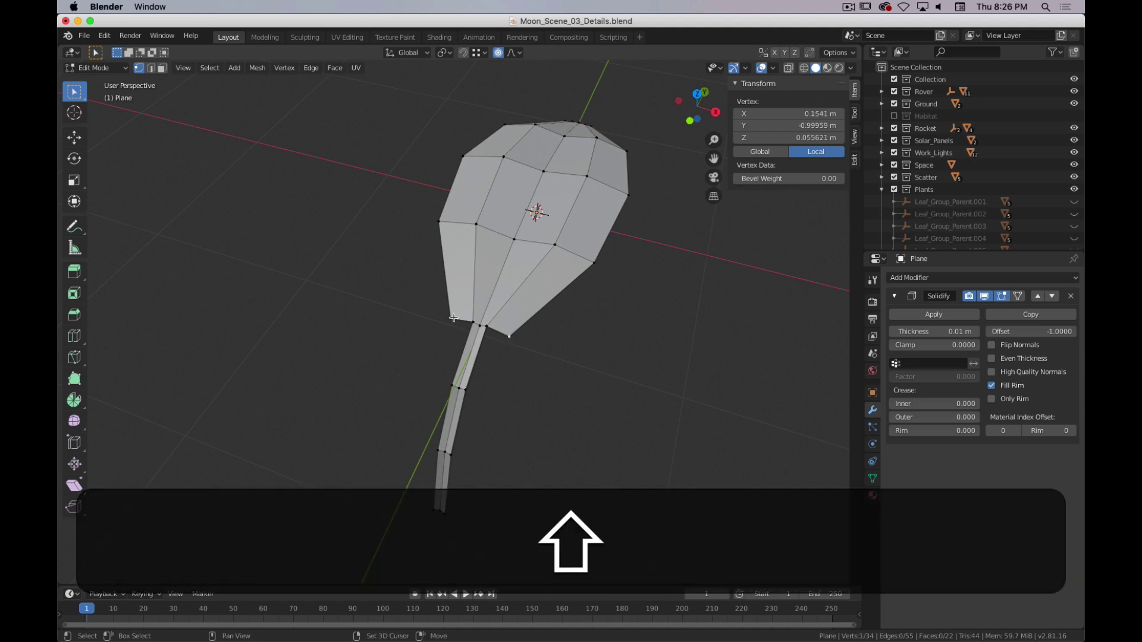
key(shift+KP_7)
shift+middle_drag(666, 433, 608, 355)
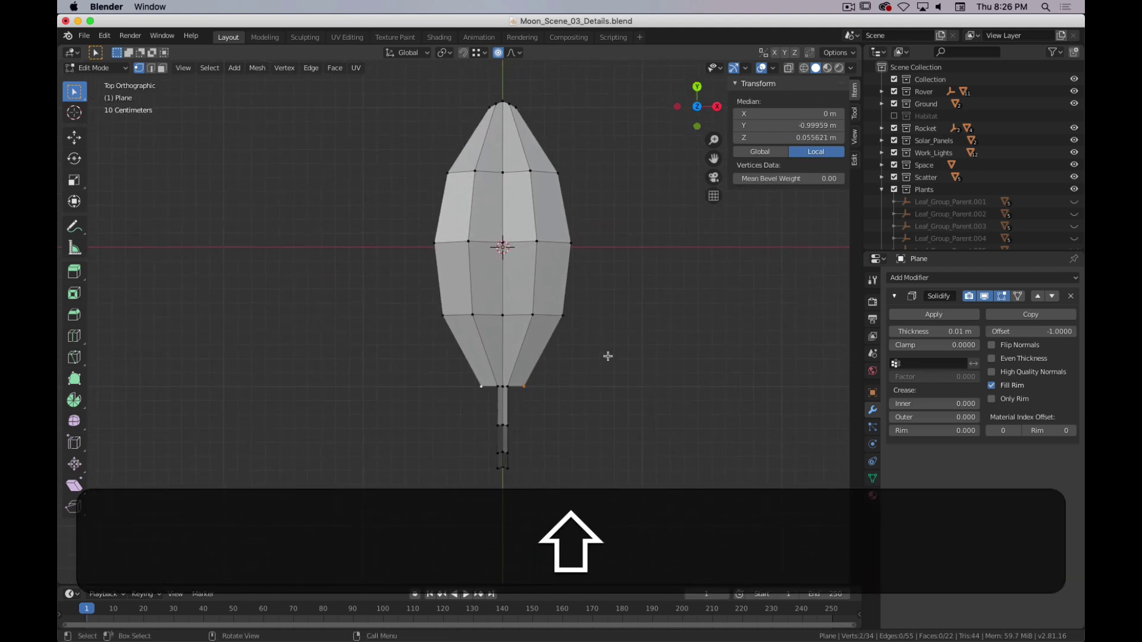
key(g)
right_click(579, 381)
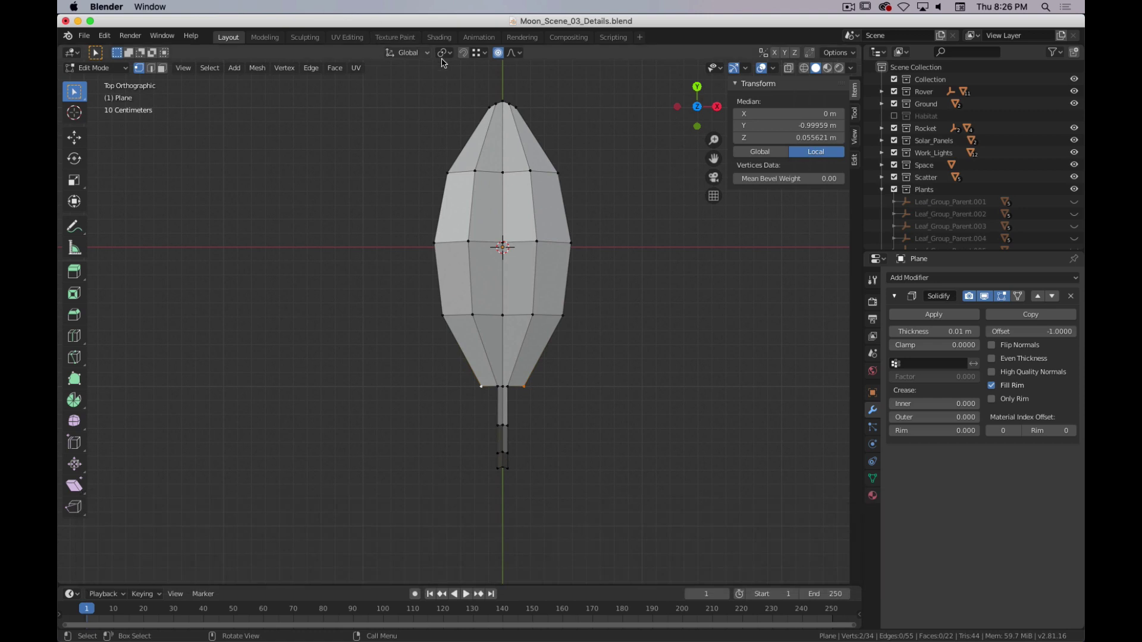
key(g)
key(y)
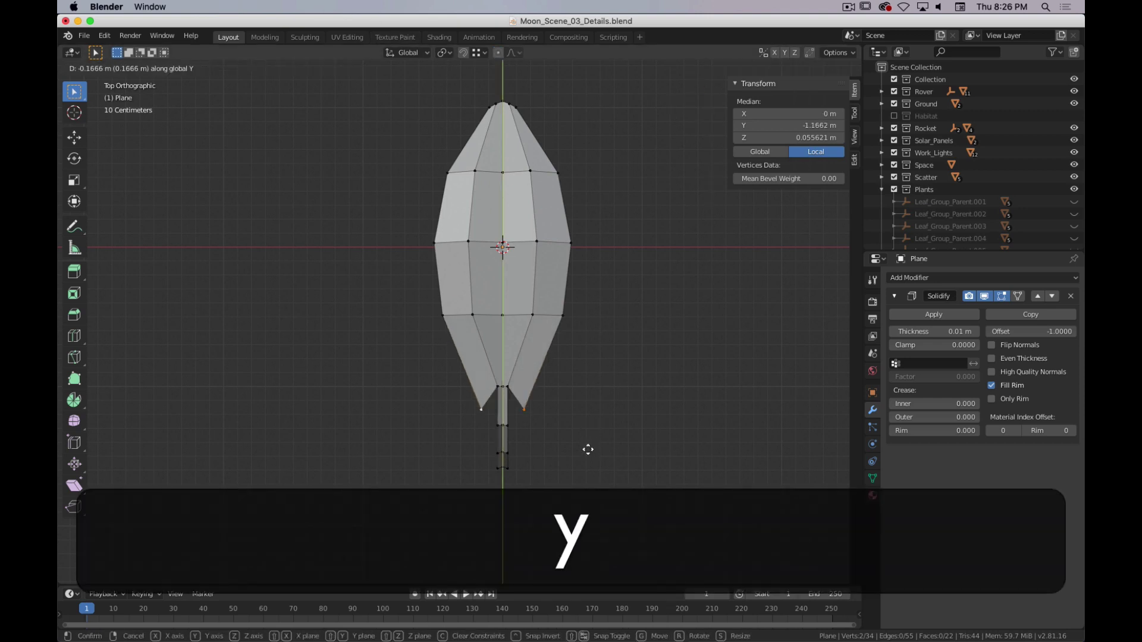
click(587, 443)
middle_drag(576, 464, 532, 335)
key(Tab)
scroll(535, 330, down, 2)
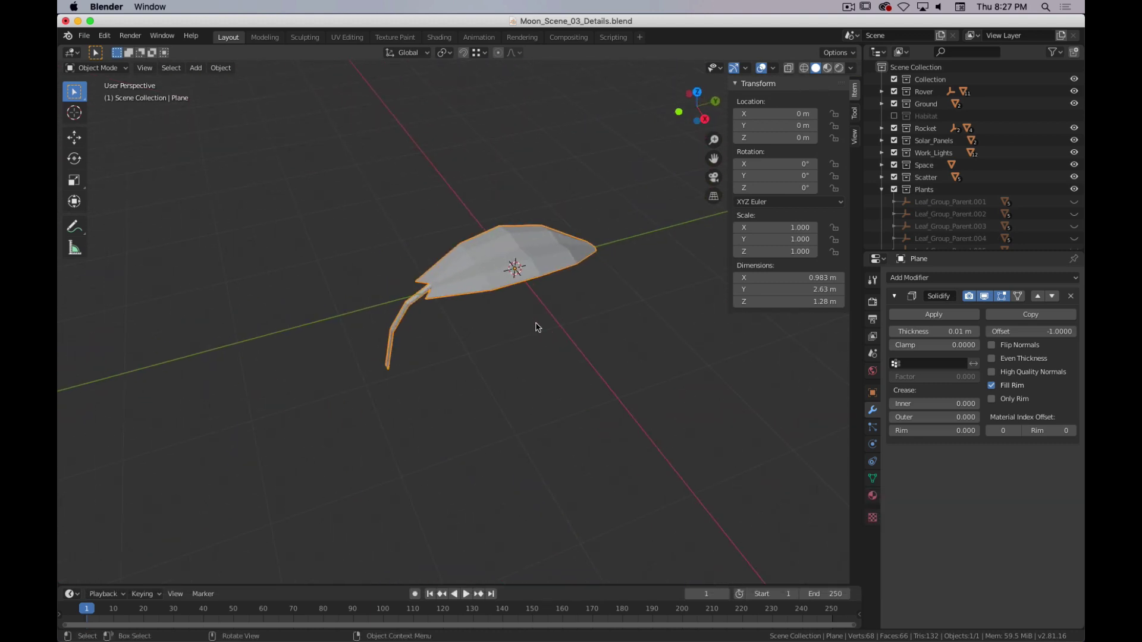
- Move the entire leaf mesh about 1.77 m along positive Y in Edit Mode, bringing the stem's end near the object origin
key(7)
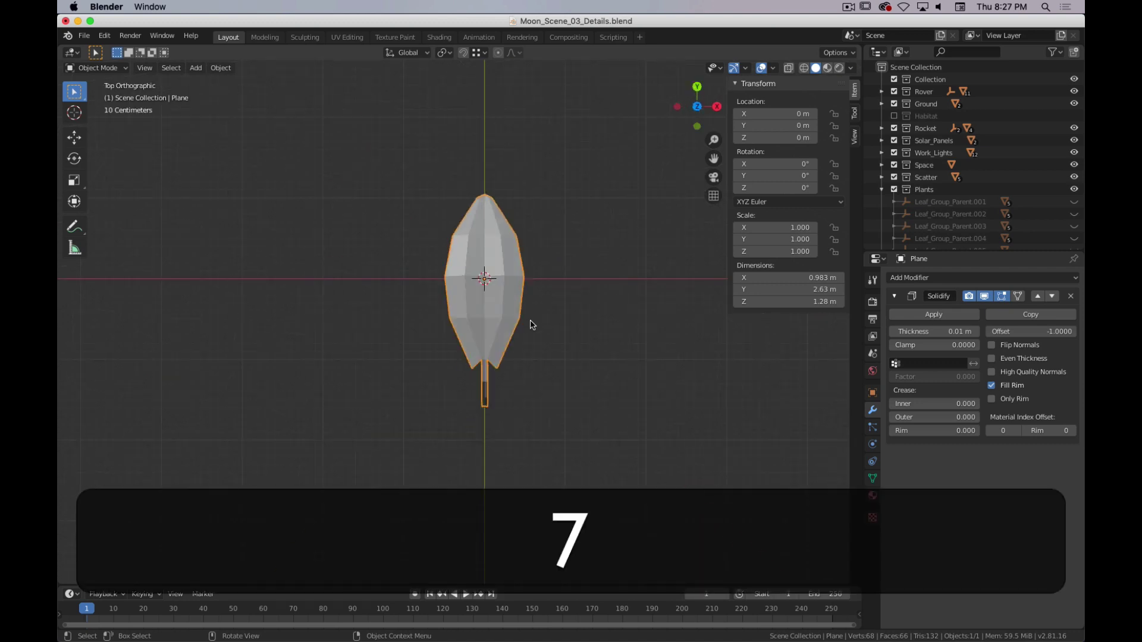
key(Tab)
key(a)
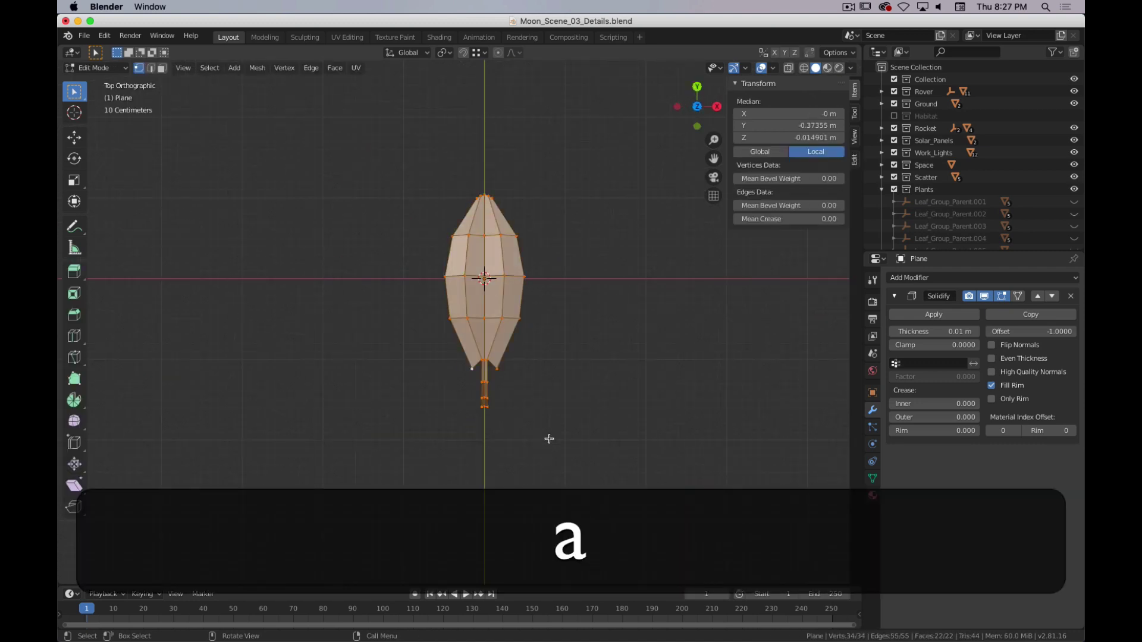
key(g)
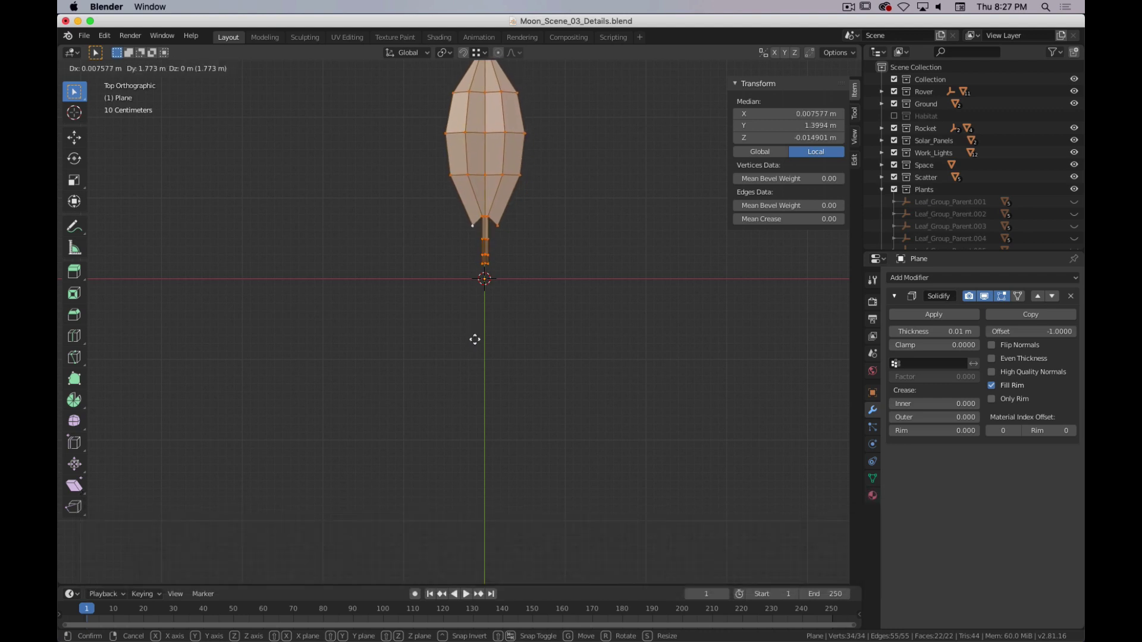
click(475, 340)
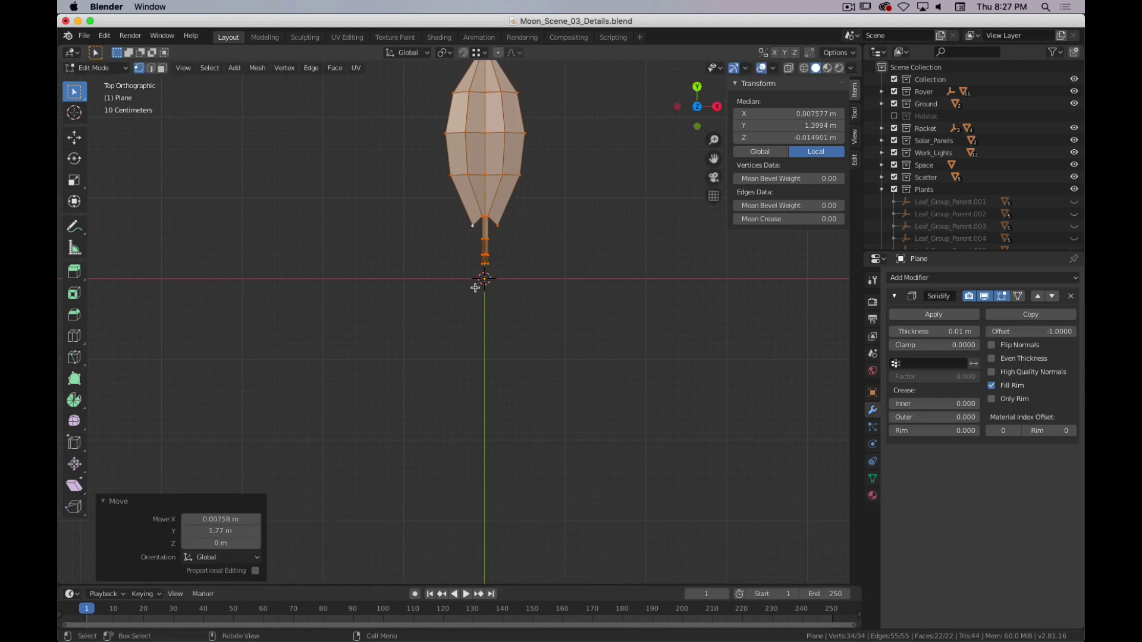
shift+middle_drag(530, 240, 548, 285)
key(Tab)
key(Tab)
- Raise the entire leaf mesh about 1.37 m along Z in Edit Mode, bringing the stem's foot near the origin's height
middle_drag(561, 324, 498, 335)
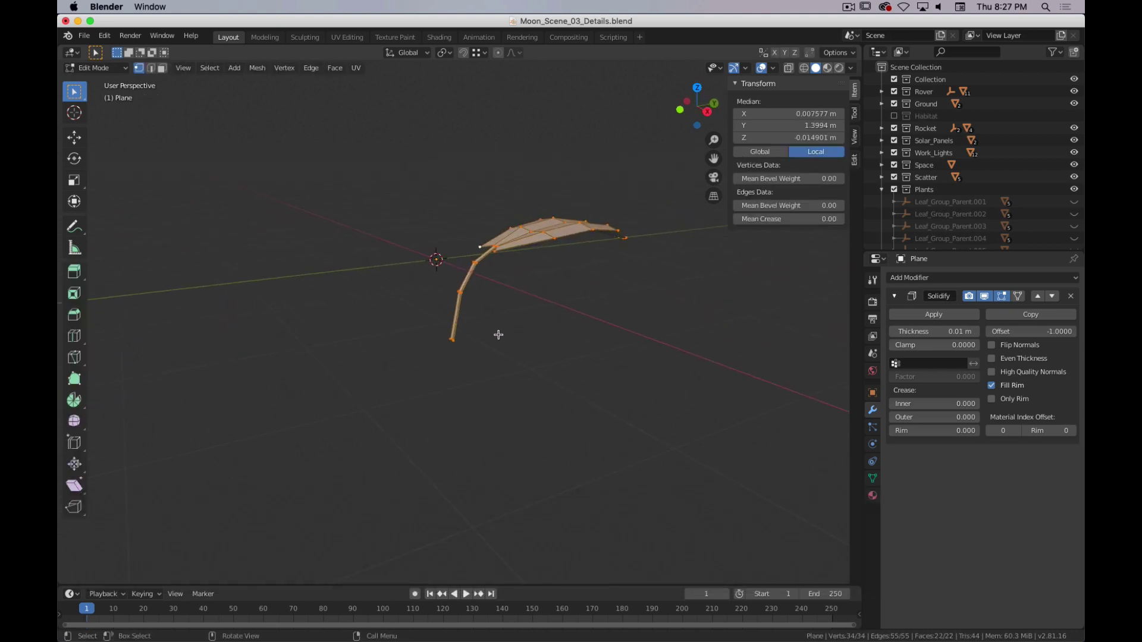
key(g)
key(z)
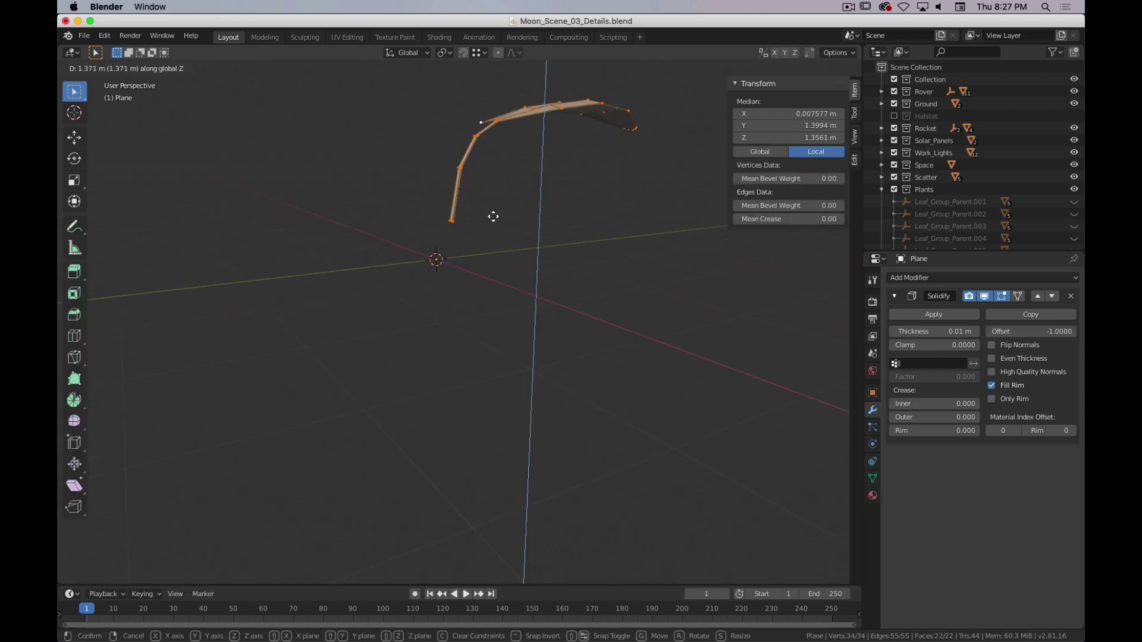
click(491, 221)
middle_drag(458, 229, 528, 282)
key(Tab)
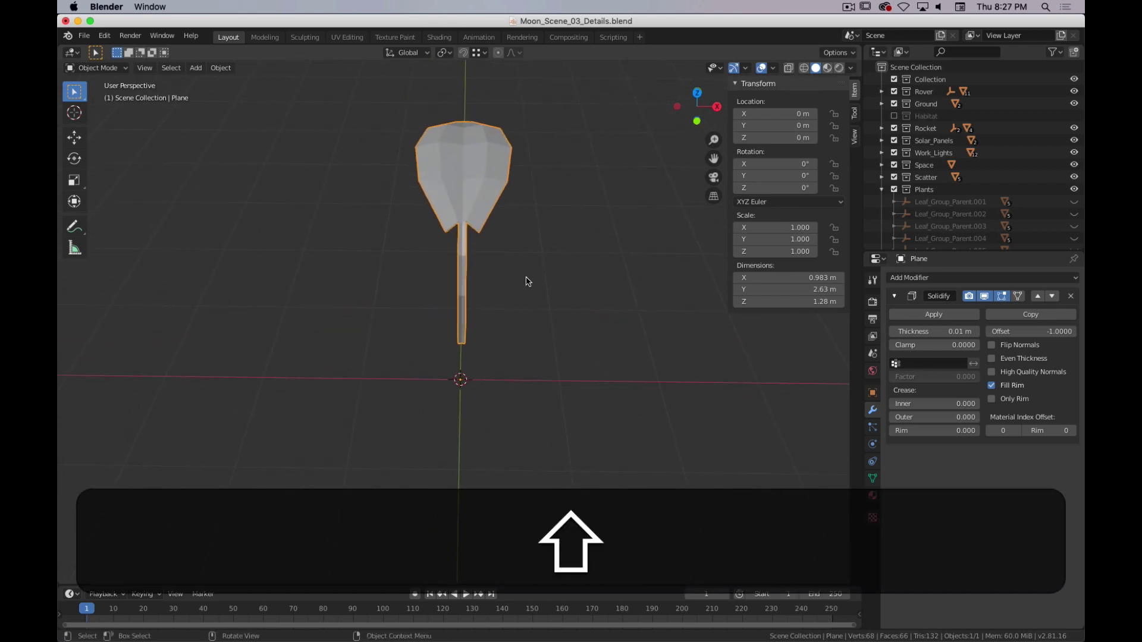
- Duplicate the leaf in place and rotate the copy about 56° clockwise around the origin in top view
key(7)
shift+middle_drag(573, 334, 528, 299)
key(shift+d)
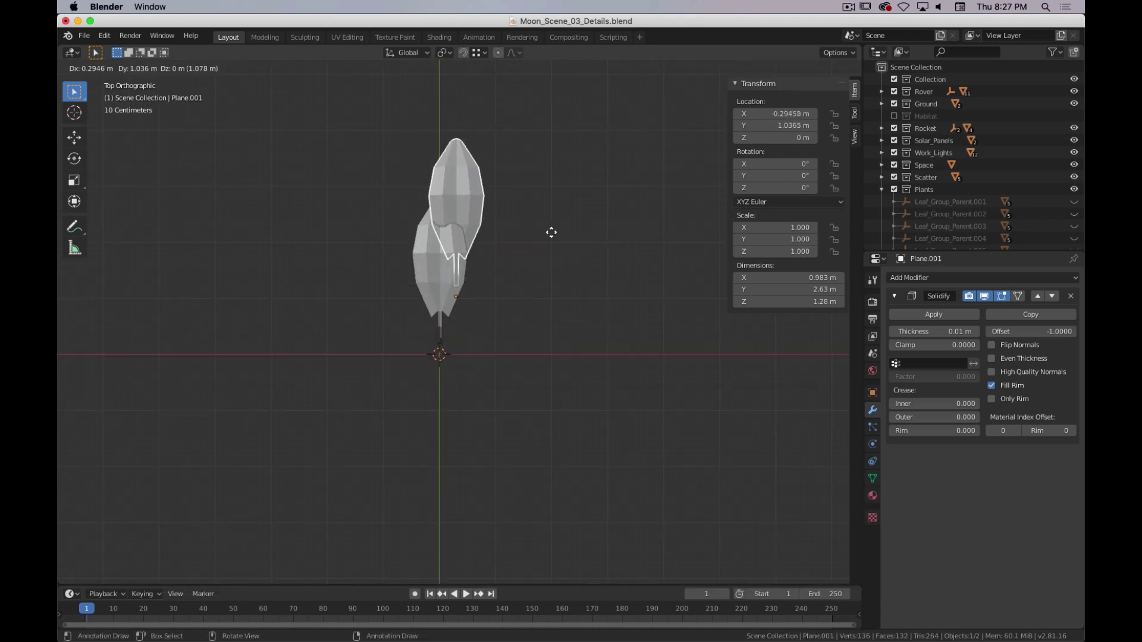
right_click(558, 283)
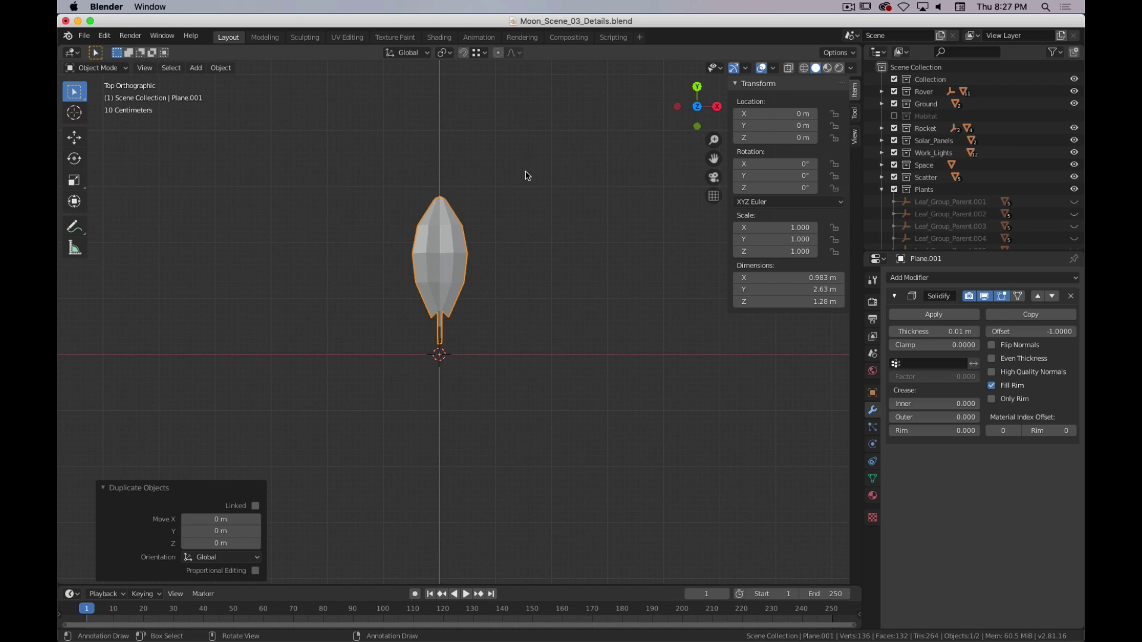
key(r)
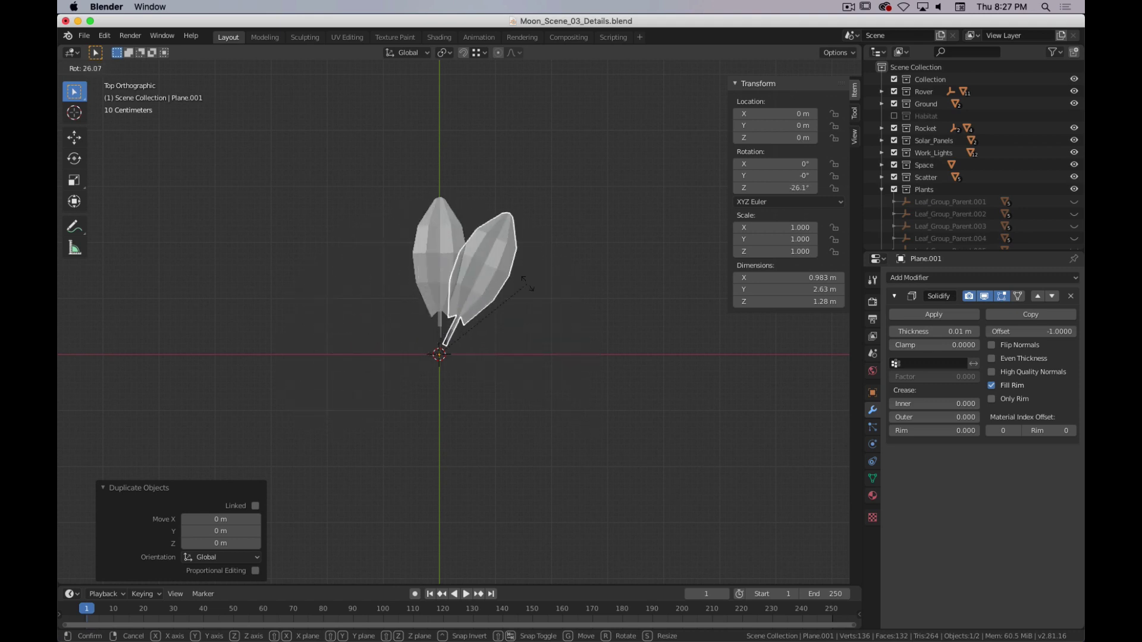
click(571, 331)
- Duplicate the second leaf in place and rotate the copy about 60° clockwise to a Z rotation of about -117°
key(shift+d)
right_click(596, 294)
key(r)
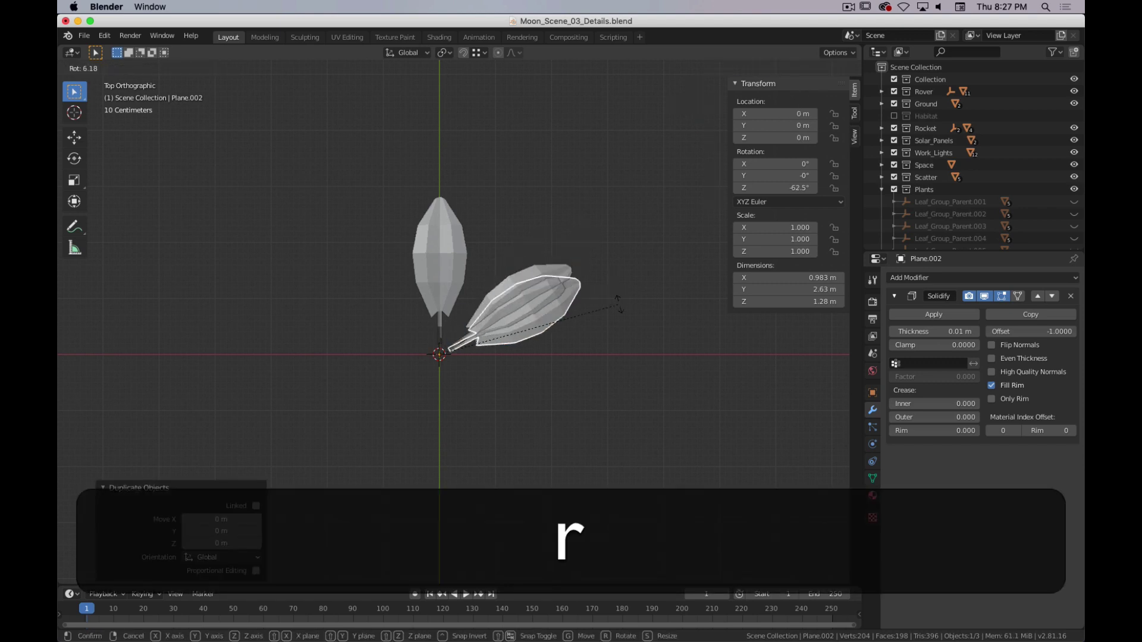
click(554, 447)
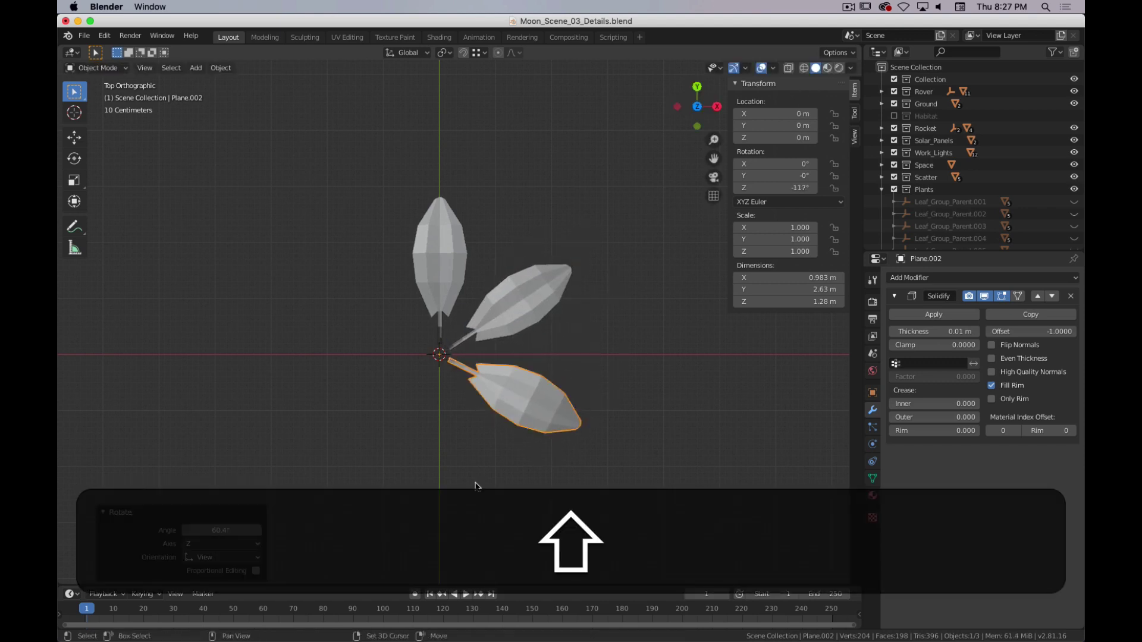
- Duplicate the third leaf in place and rotate the copy about -105° around global Z, to the origin's lower-left side
shift+middle_drag(477, 484, 658, 455)
key(shift+d)
right_click(714, 413)
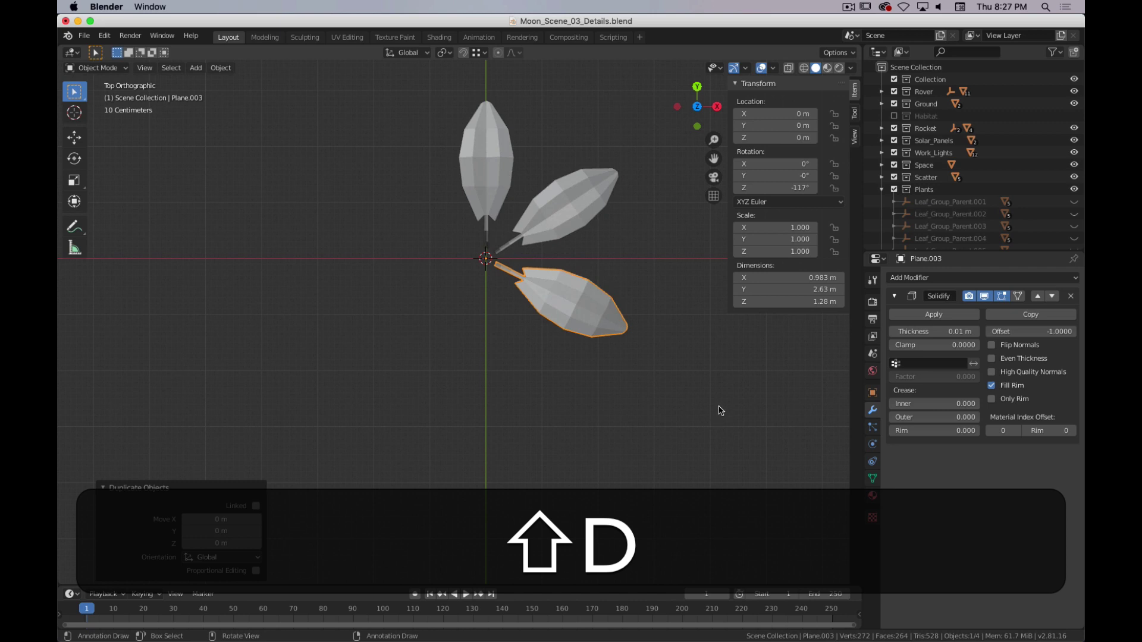
key(r)
key(z)
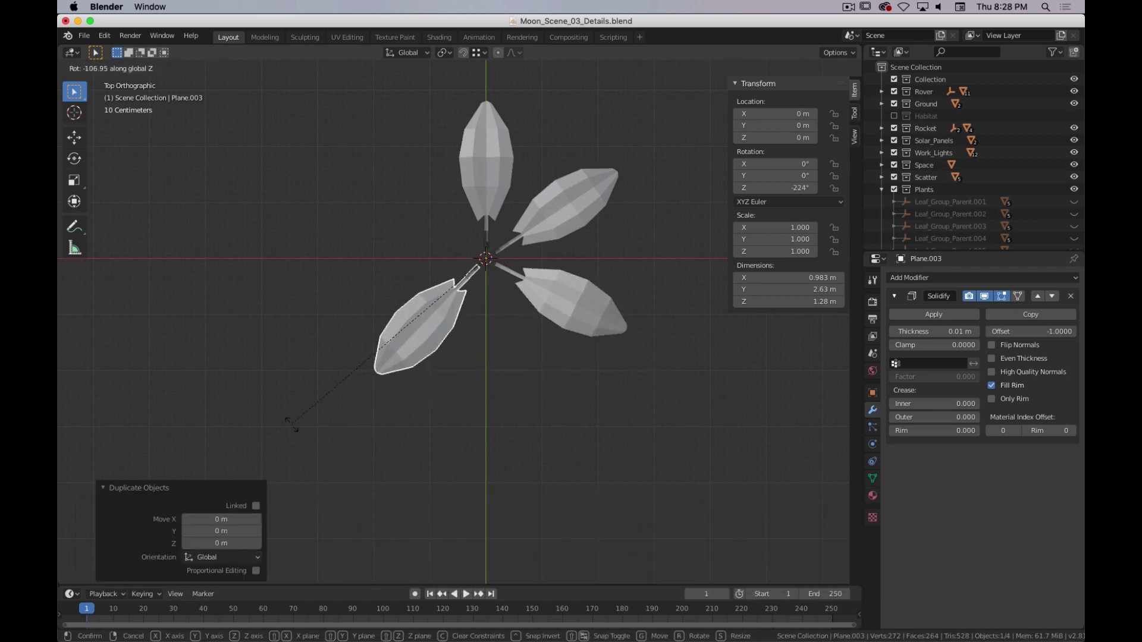
click(305, 428)
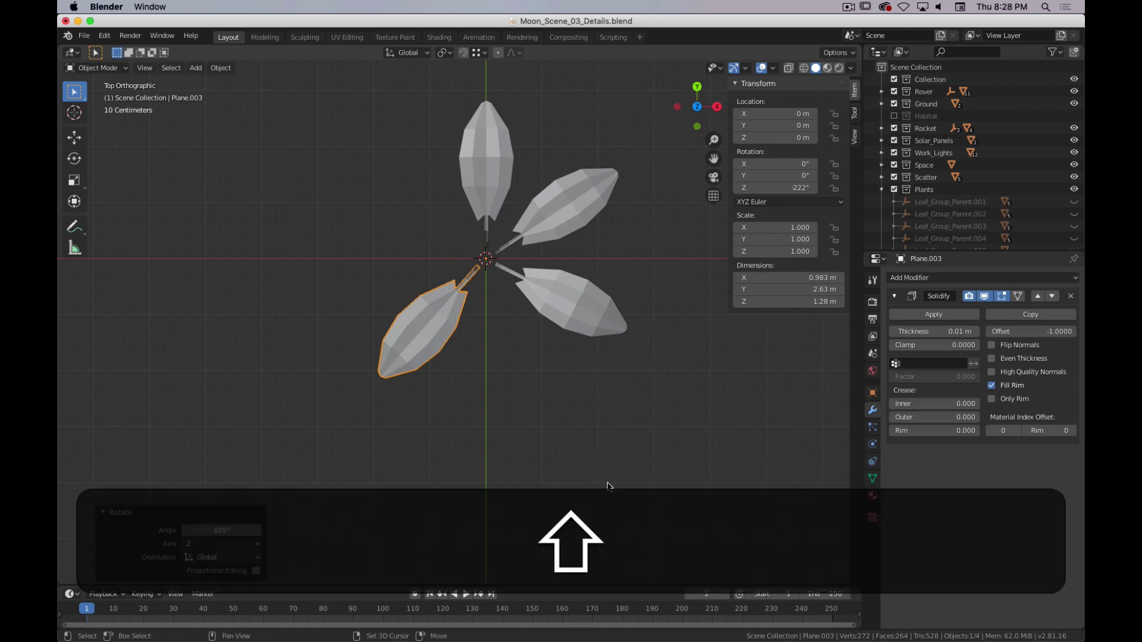
- Duplicate the fourth leaf in place and rotate the copy clockwise around global Z
key(shift+d)
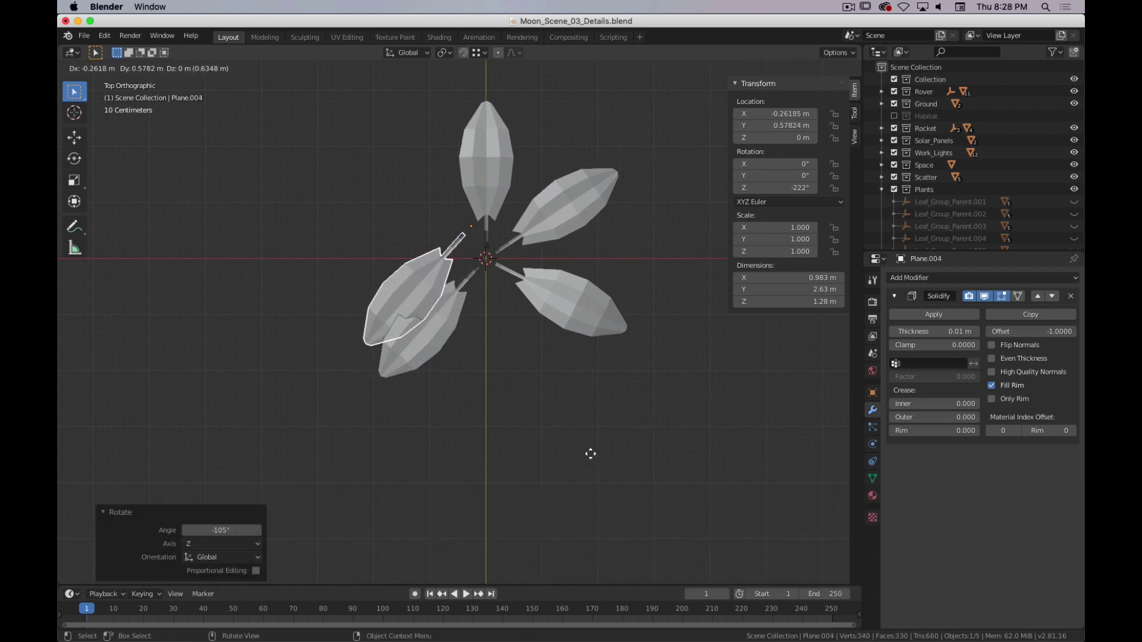
right_click(601, 450)
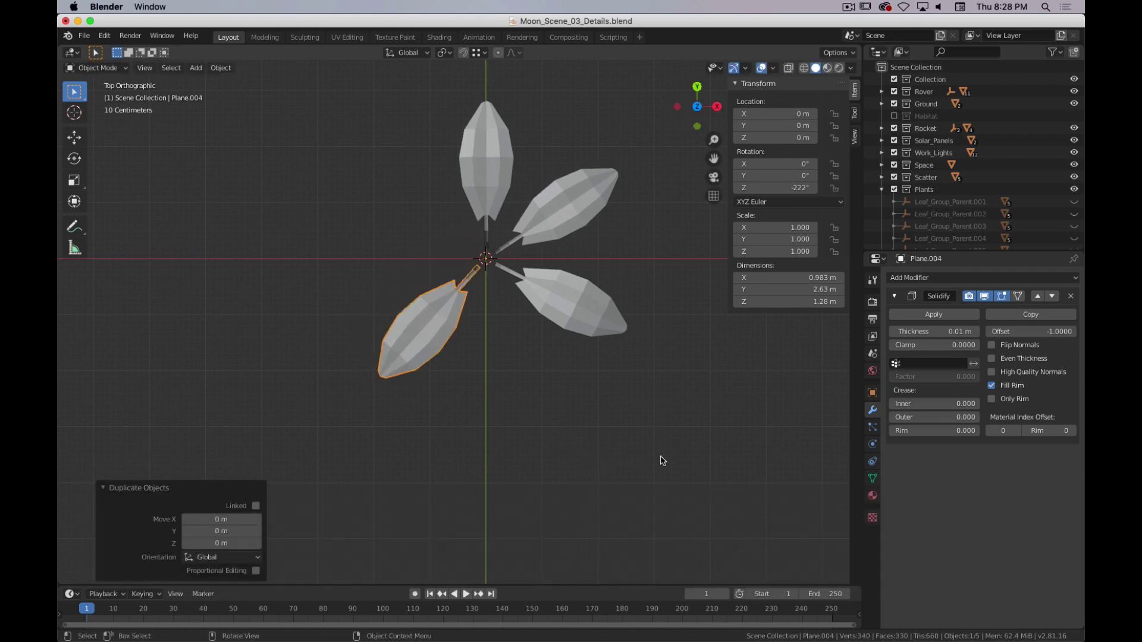
key(r)
key(z)
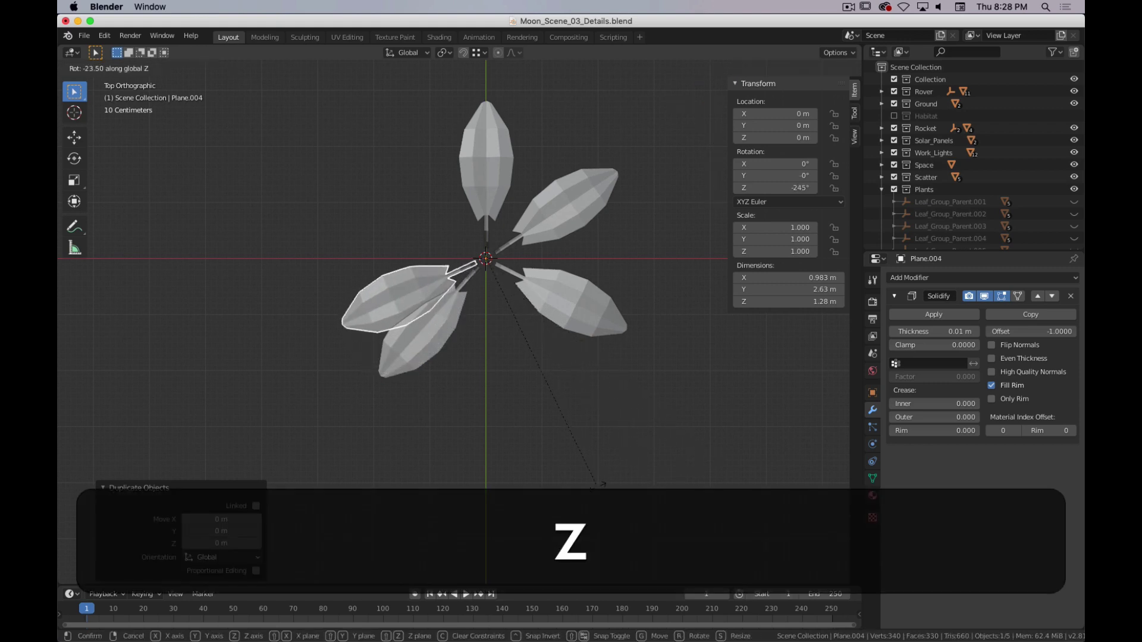
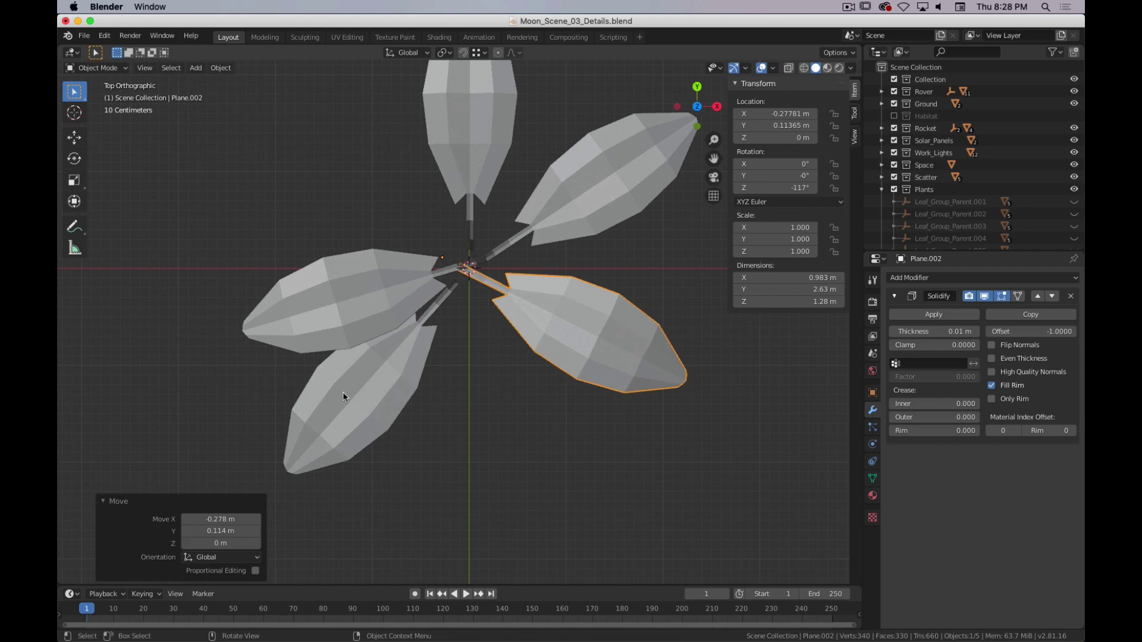
- Move the lower-left leaf slightly in top view so that its stem base sits closer to the origin
key(g)
right_click(365, 387)
click(372, 407)
key(g)
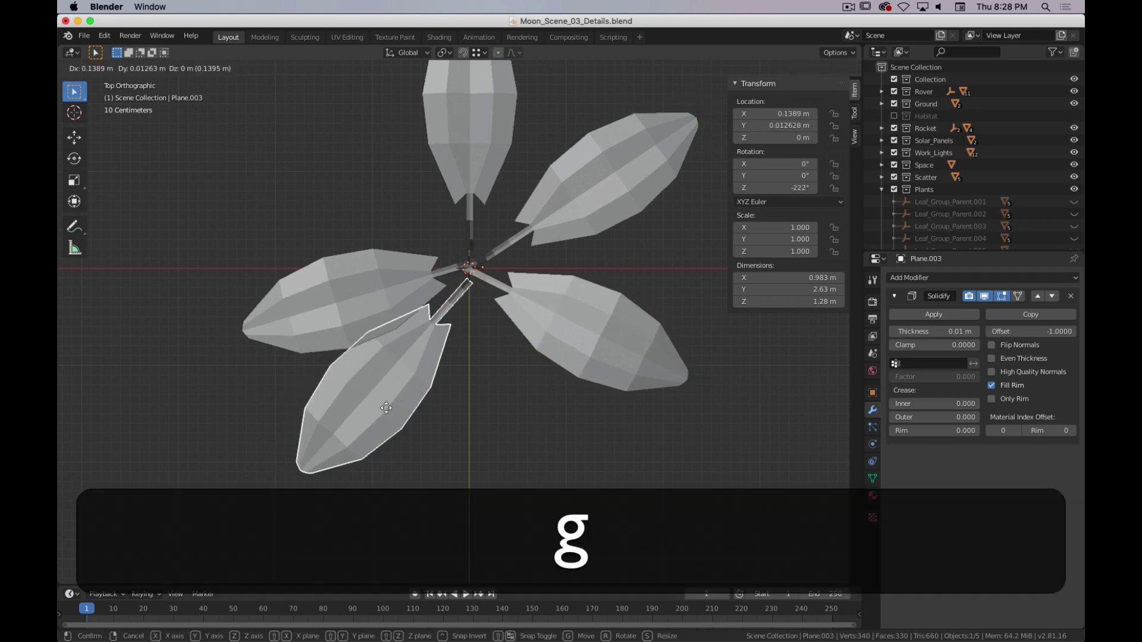
click(384, 405)
- Move the upper-right leaf about -0.316 m X, -0.208 m Y and the top leaf about -0.076 m X, -0.246 m Y toward the origin
click(595, 173)
key(g)
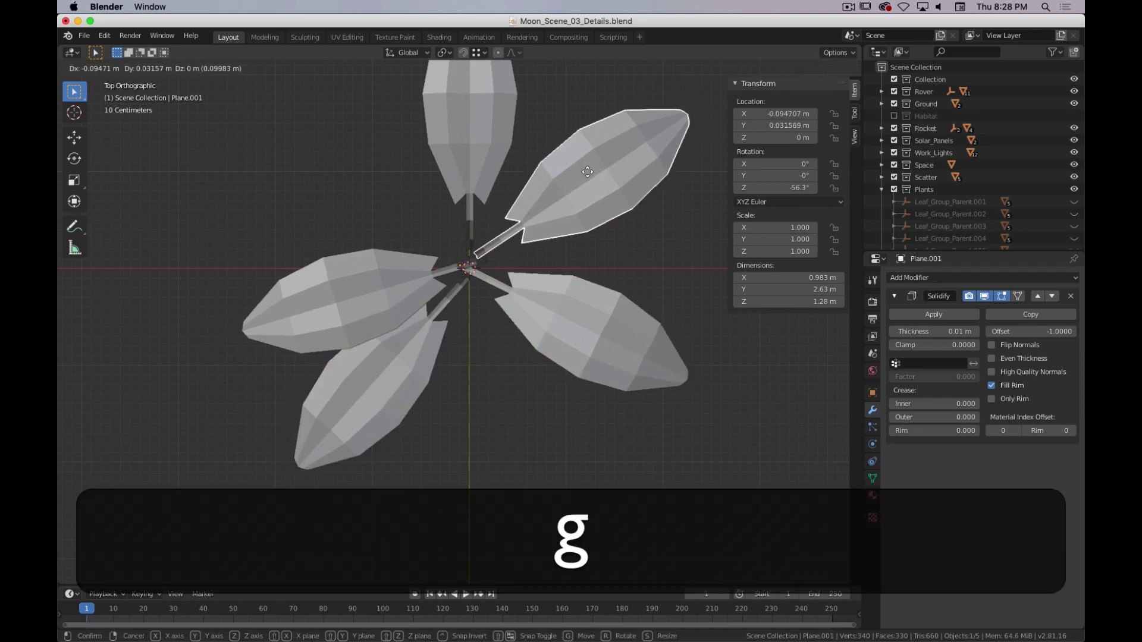
click(563, 195)
click(491, 133)
key(g)
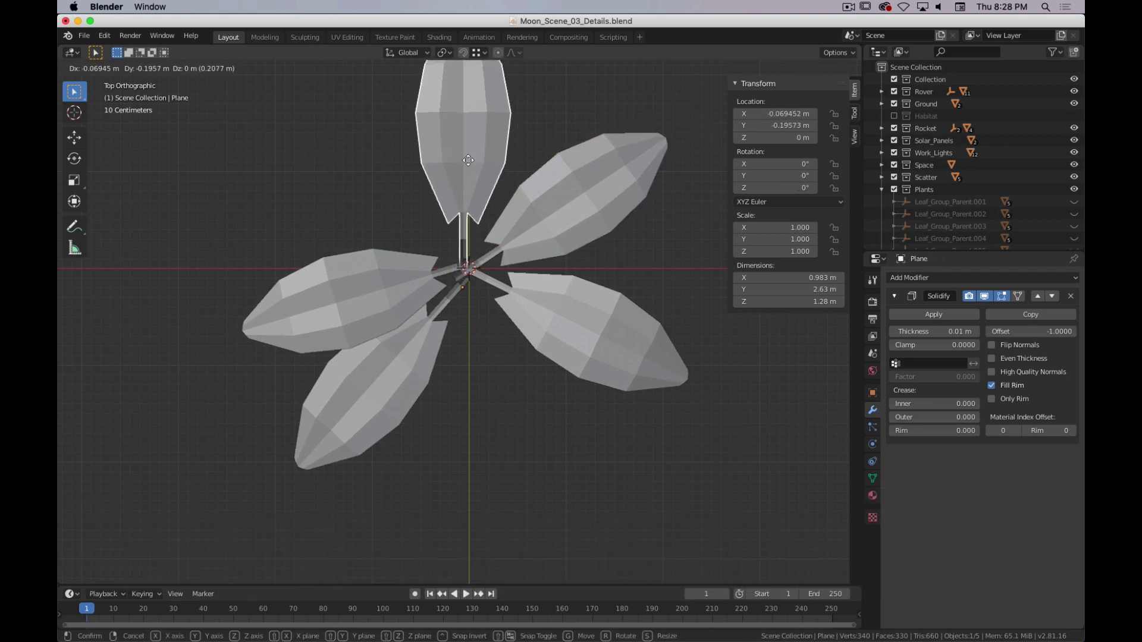
click(470, 169)
- In right view, raise the original leaf about 0.215 m along Z and lower the second leaf about 0.133 m
middle_drag(477, 482, 412, 356)
key(3)
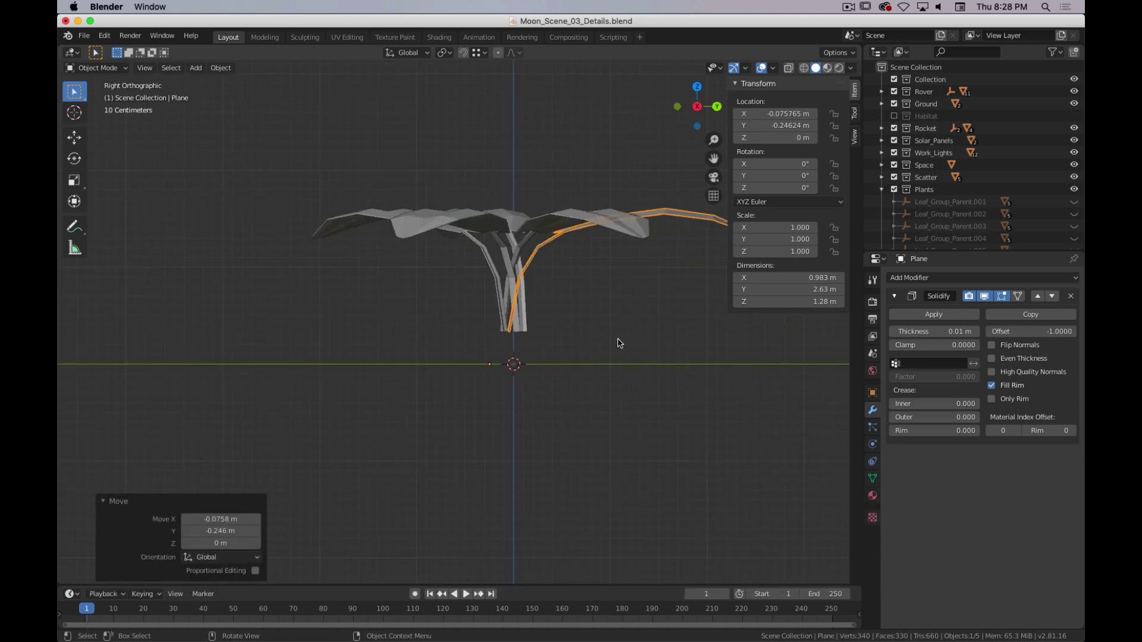
key(g)
key(z)
click(602, 244)
click(619, 217)
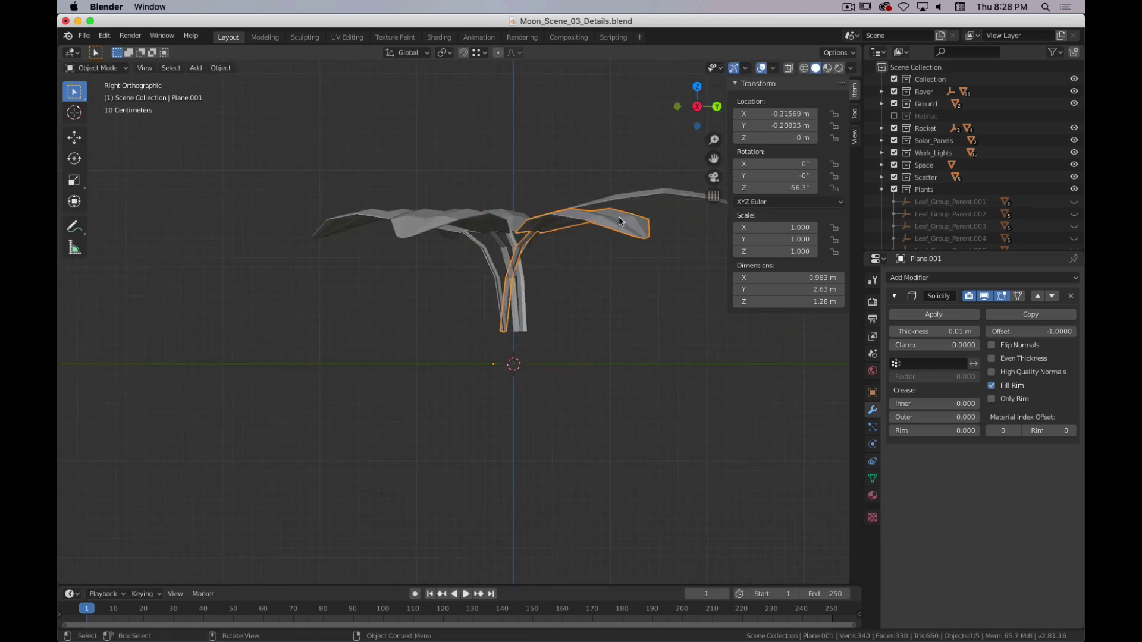
key(g)
key(z)
click(618, 230)
- Lower the third leaf, the one rotated -117°, along global Z to about -0.234 m
click(487, 227)
key(g)
key(z)
click(482, 240)
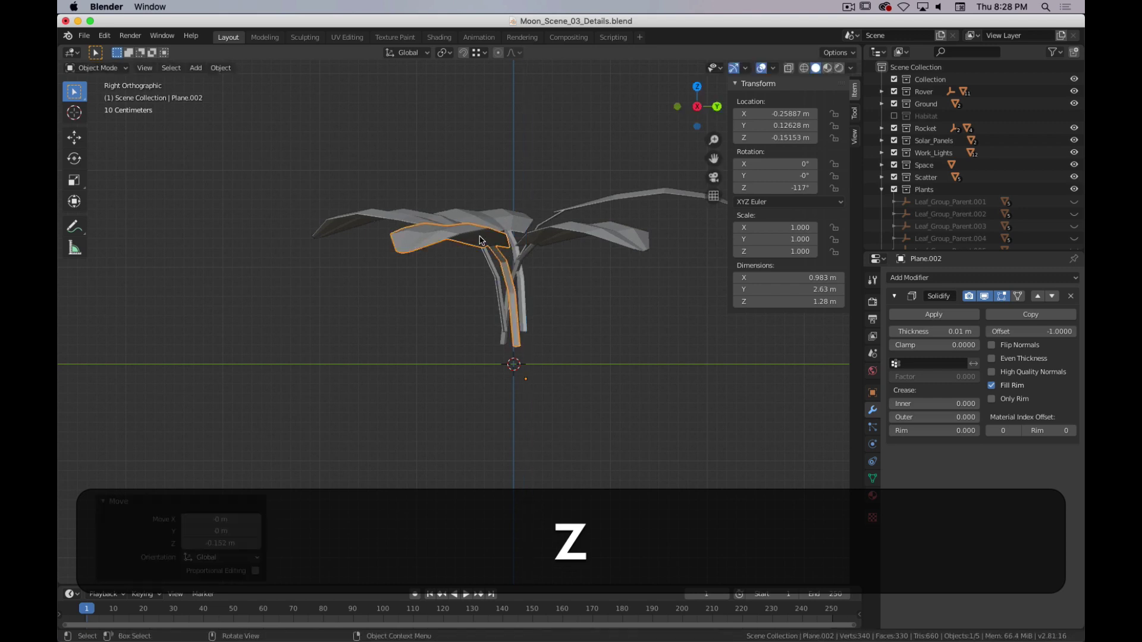
key(g)
key(z)
click(486, 225)
- Raise the fifth leaf, the one rotated -253°, slightly along global Z
click(484, 216)
key(g)
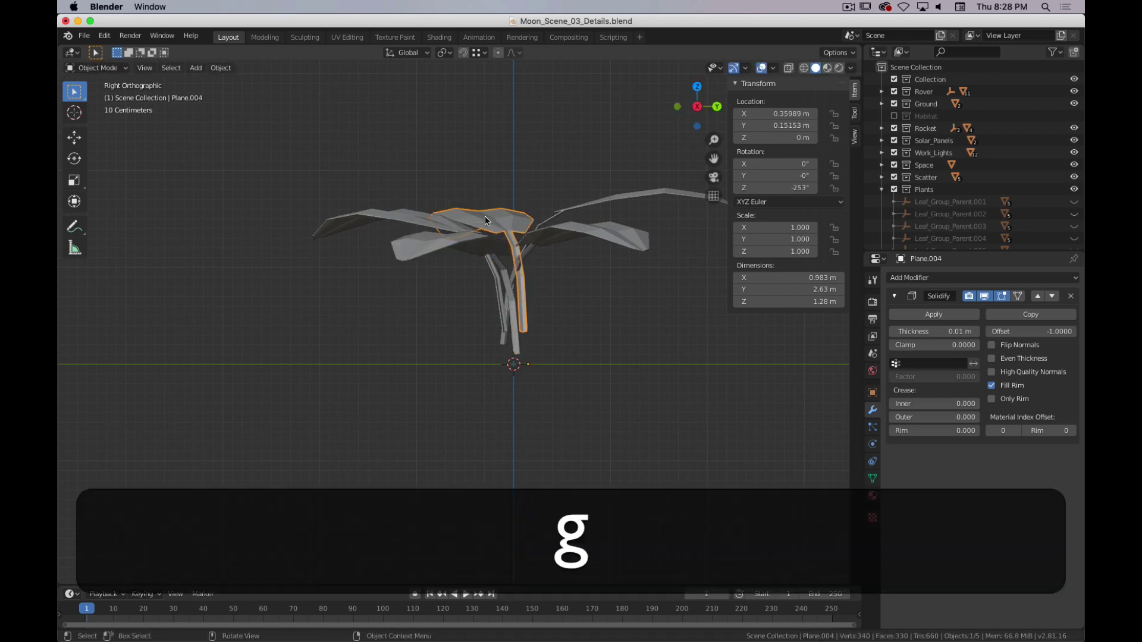
key(z)
click(486, 205)
- Widen the fifth leaf's whole mesh in Edit Mode by scaling it about 1.637 along its local X axis
middle_drag(452, 298, 582, 419)
scroll(572, 413, down, 2)
shift+middle_drag(525, 385, 475, 395)
middle_drag(360, 405, 428, 390)
middle_drag(352, 377, 401, 331)
scroll(516, 390, up, 1)
key(Tab)
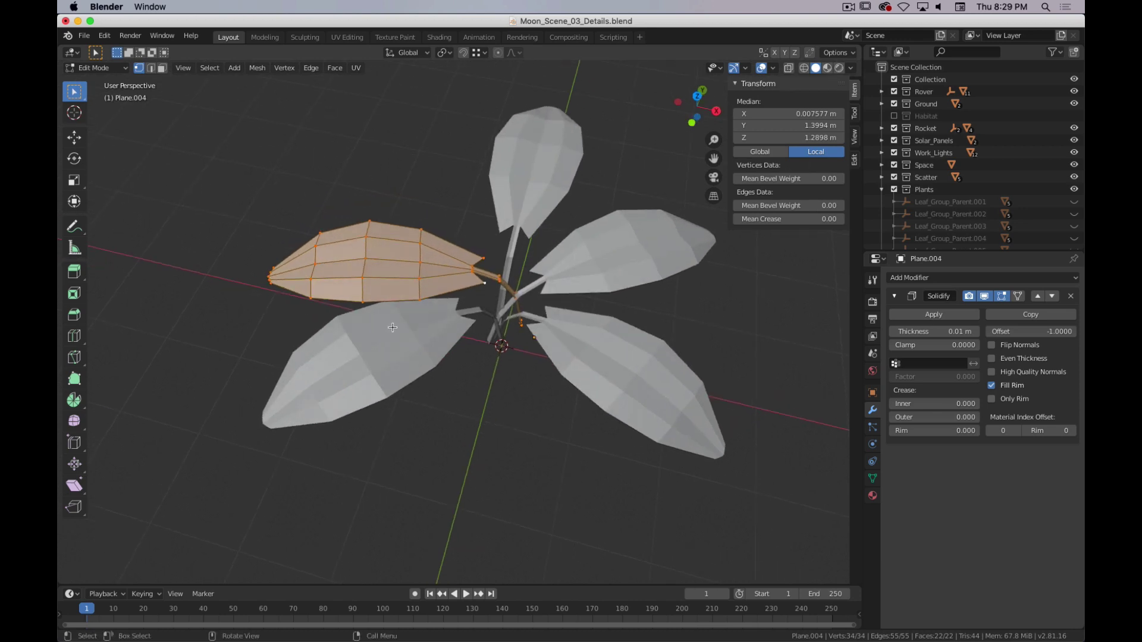
key(s)
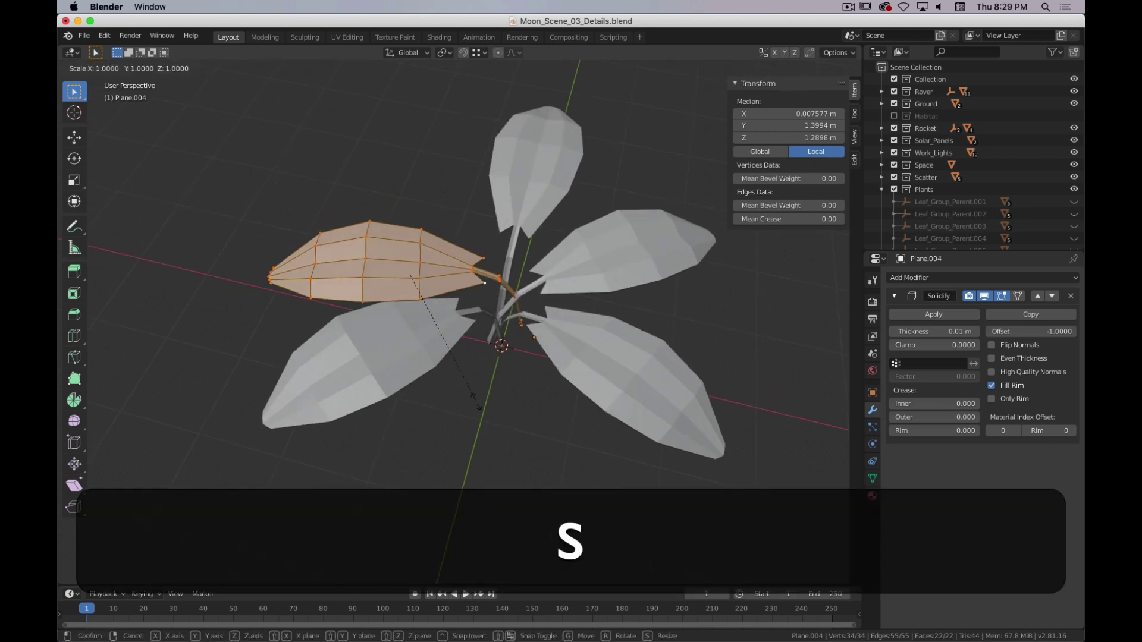
key(x)
key(x)
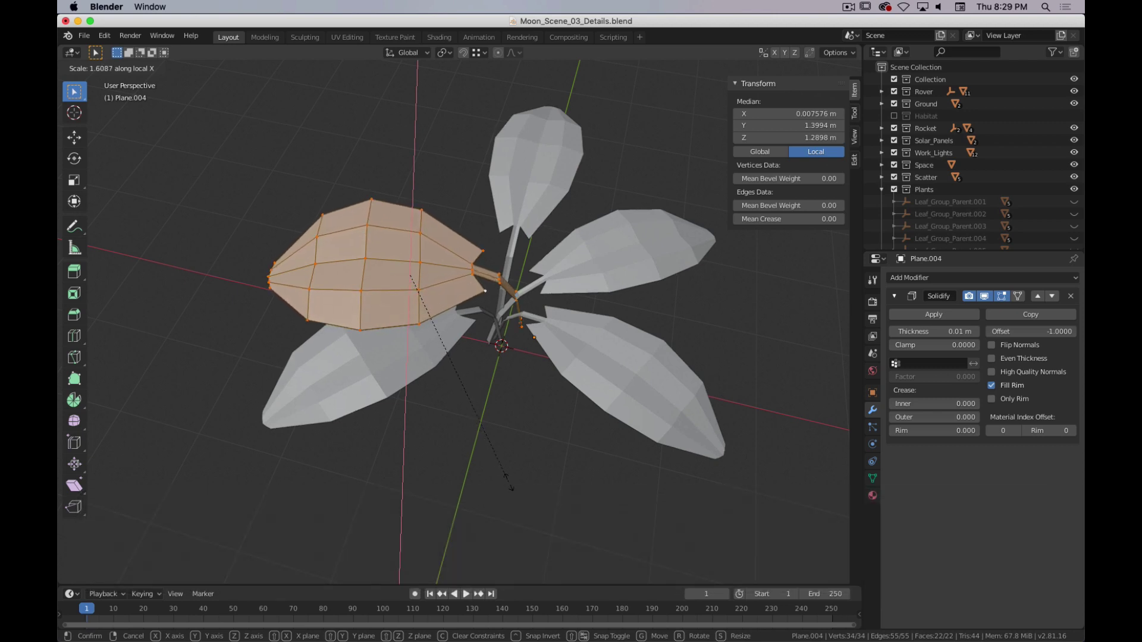
click(513, 486)
- Lengthen the fifth leaf's mesh by scaling it about 1.116 along local Y, and return to Object Mode
middle_drag(361, 458, 543, 431)
key(s)
key(y)
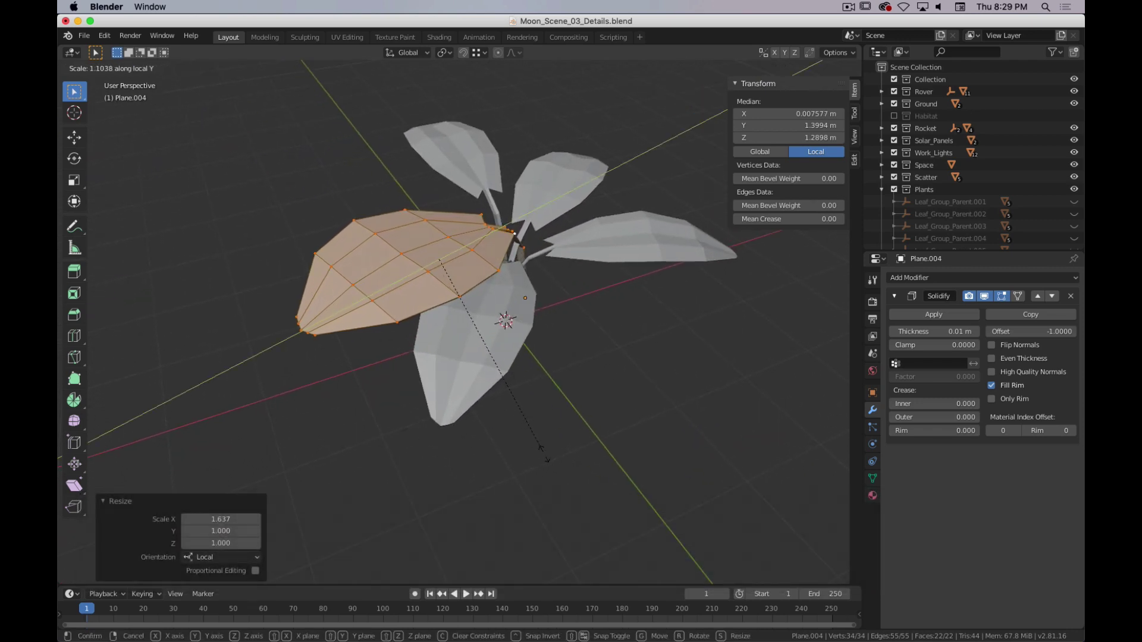
click(546, 456)
middle_drag(546, 456, 465, 345)
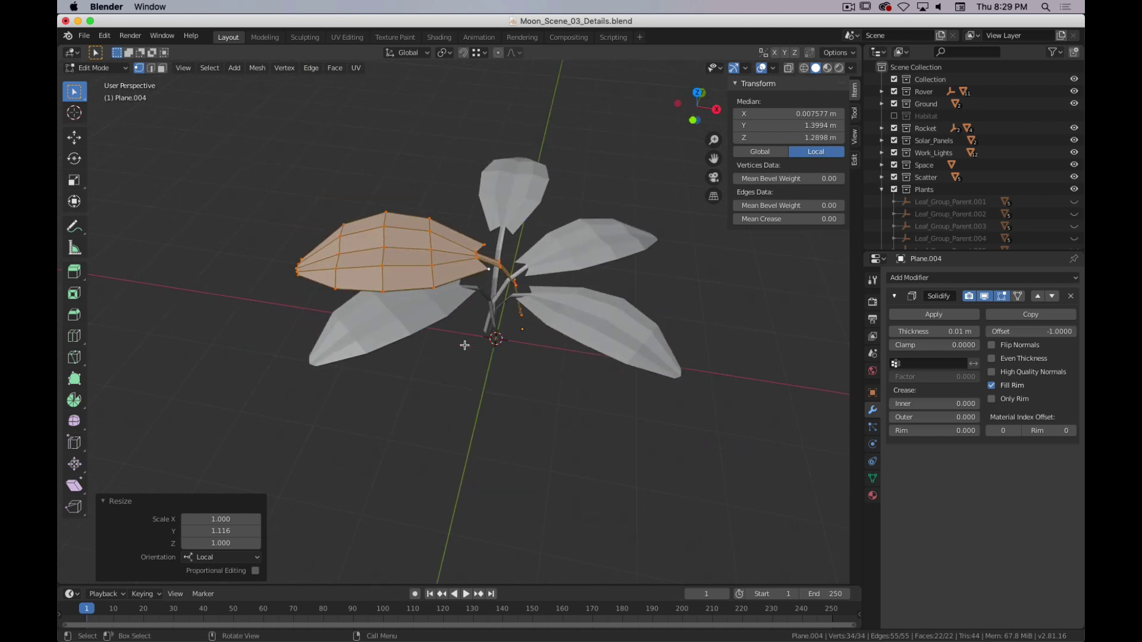
click(412, 333)
key(Tab)
- Shrink the fourth leaf's mesh in Edit Mode to about 0.823 along local Y and 0.730 along local X
click(401, 317)
key(Tab)
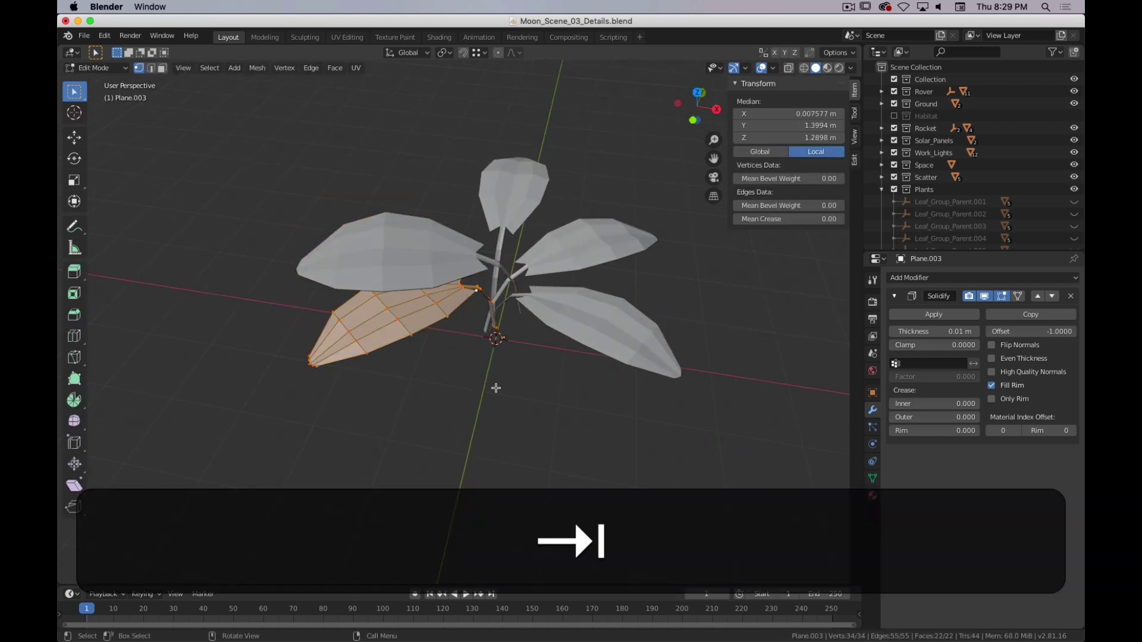
key(s)
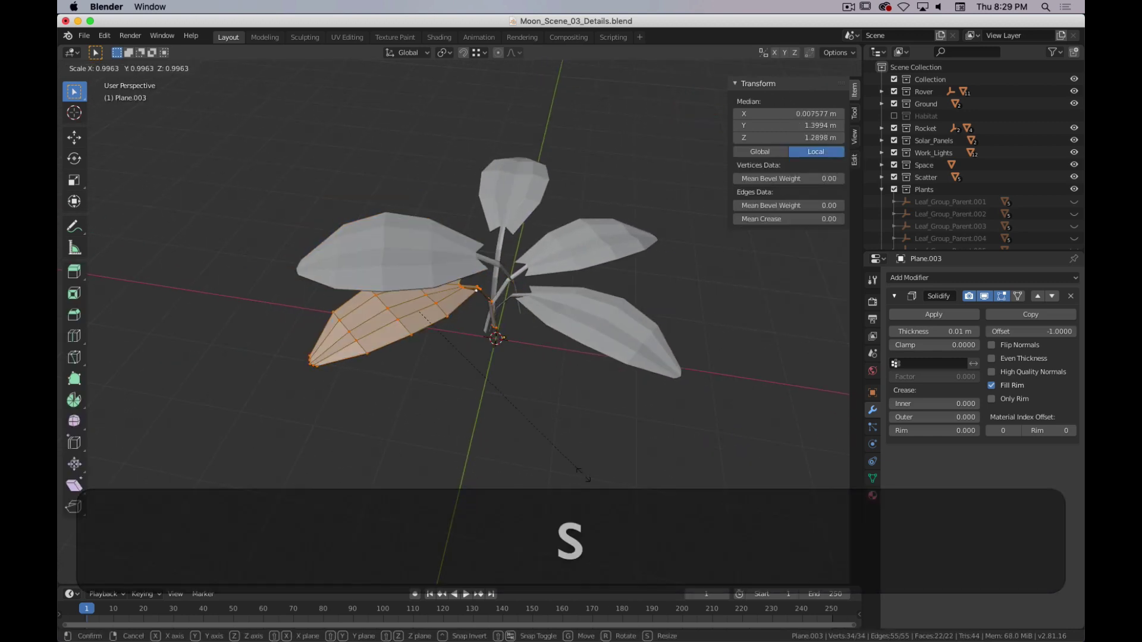
key(y)
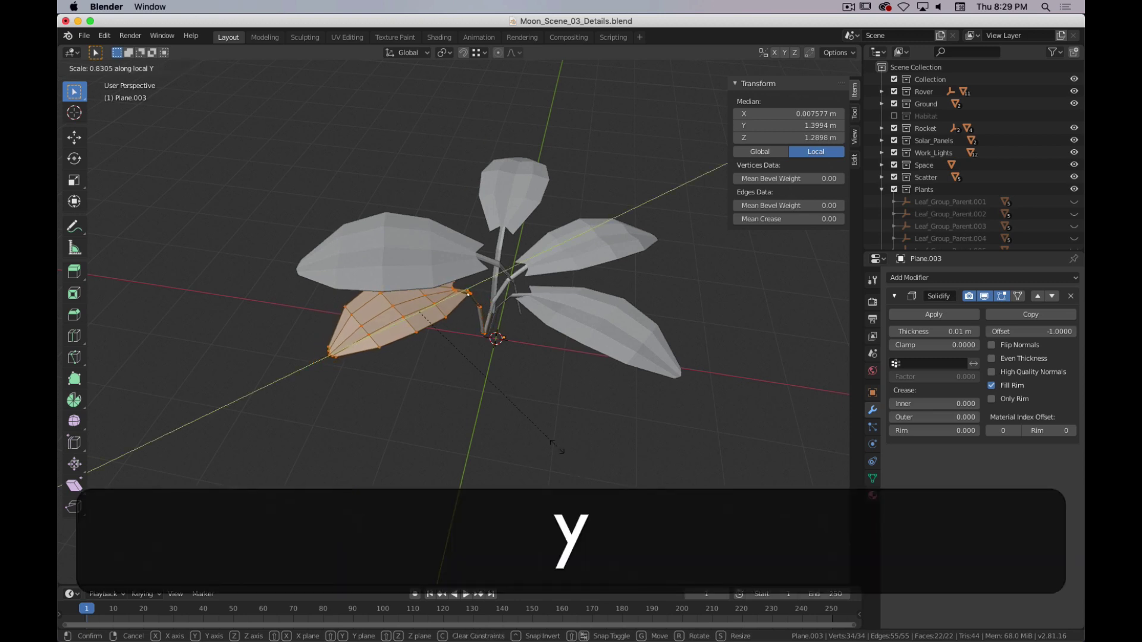
click(557, 447)
key(s)
key(x)
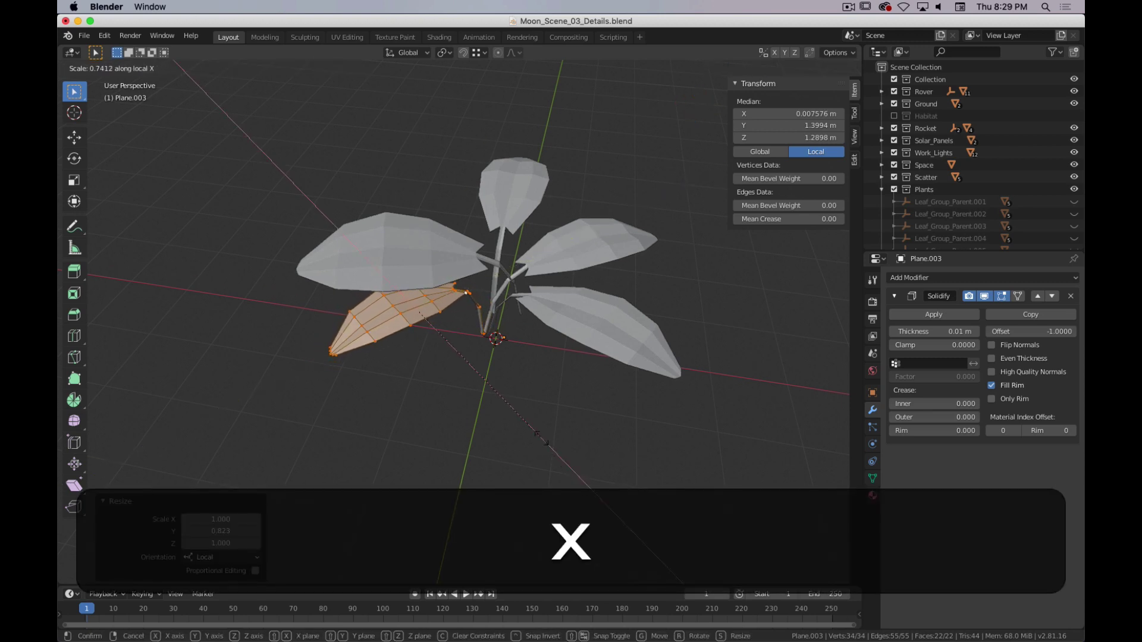
click(539, 436)
- Return to Object Mode and move the fourth leaf about 0.239 m X, 0.081 m Y and 0.052 m Z toward the plant's centre
middle_drag(539, 436, 431, 461)
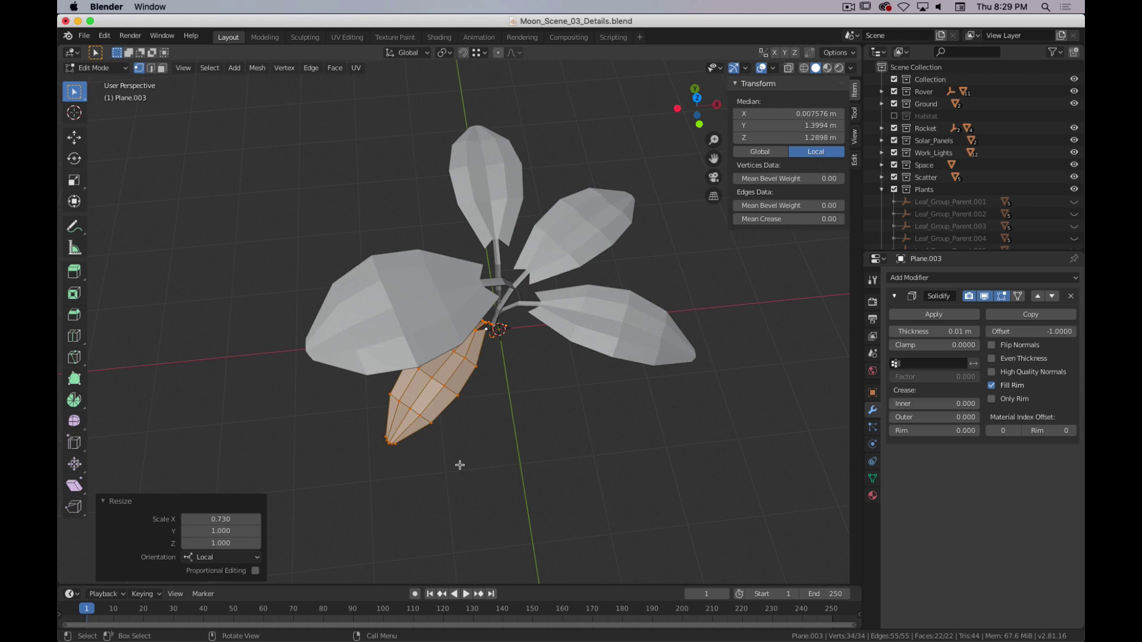
key(Tab)
key(g)
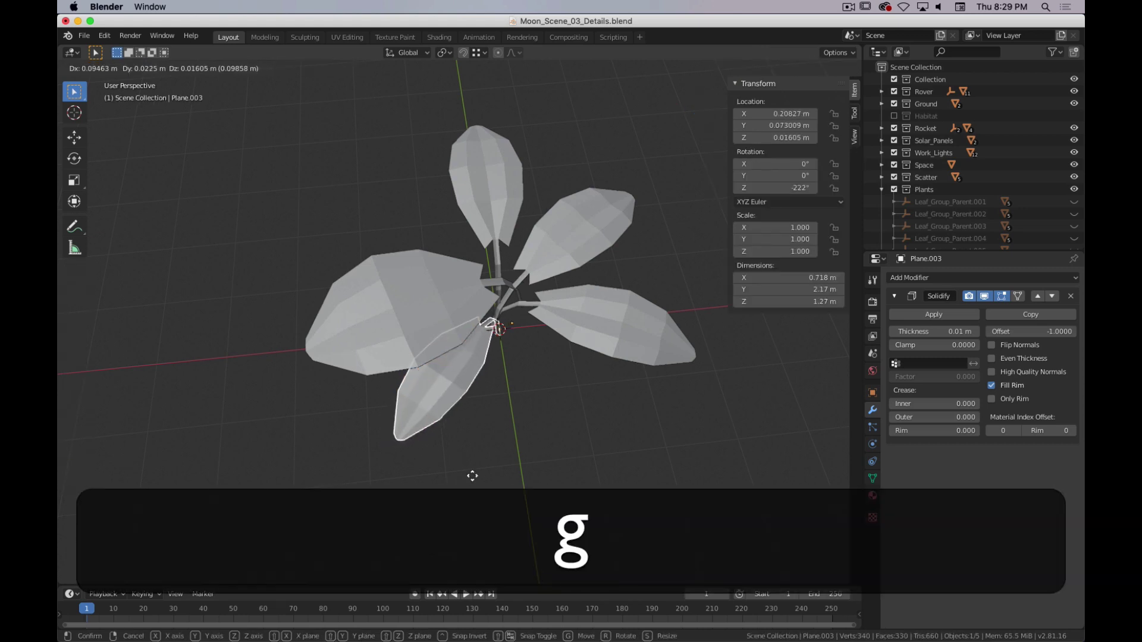
click(491, 469)
- Bend the fourth leaf by rotating its tip vertices about 8° around local X with smooth proportional editing, size about 4.59
middle_drag(491, 468, 404, 407)
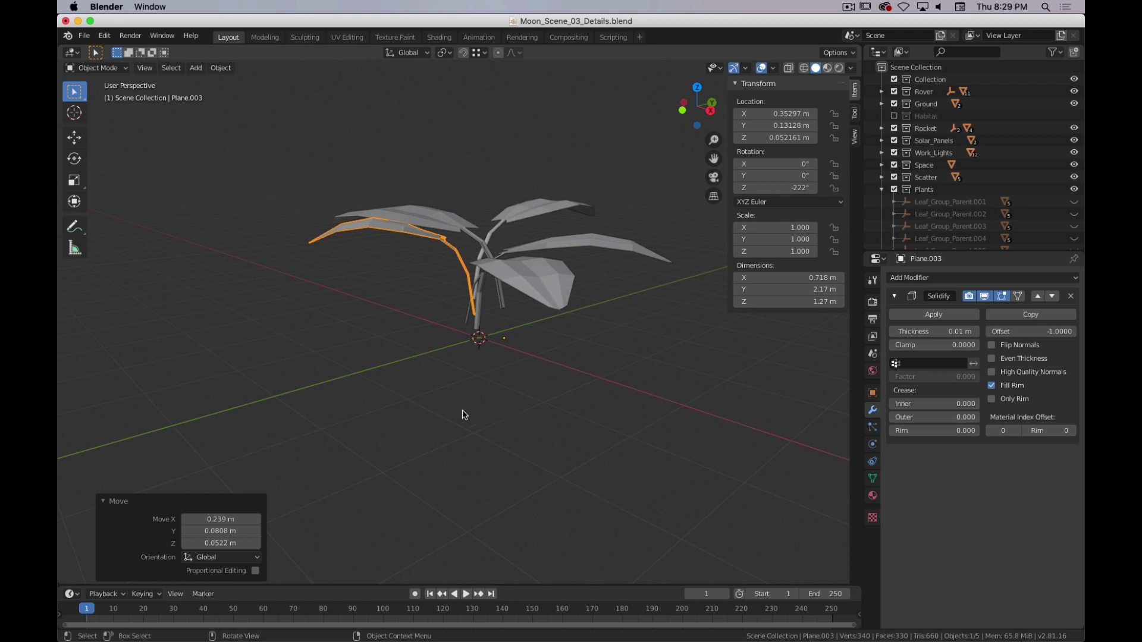
key(Tab)
middle_drag(320, 270, 357, 293)
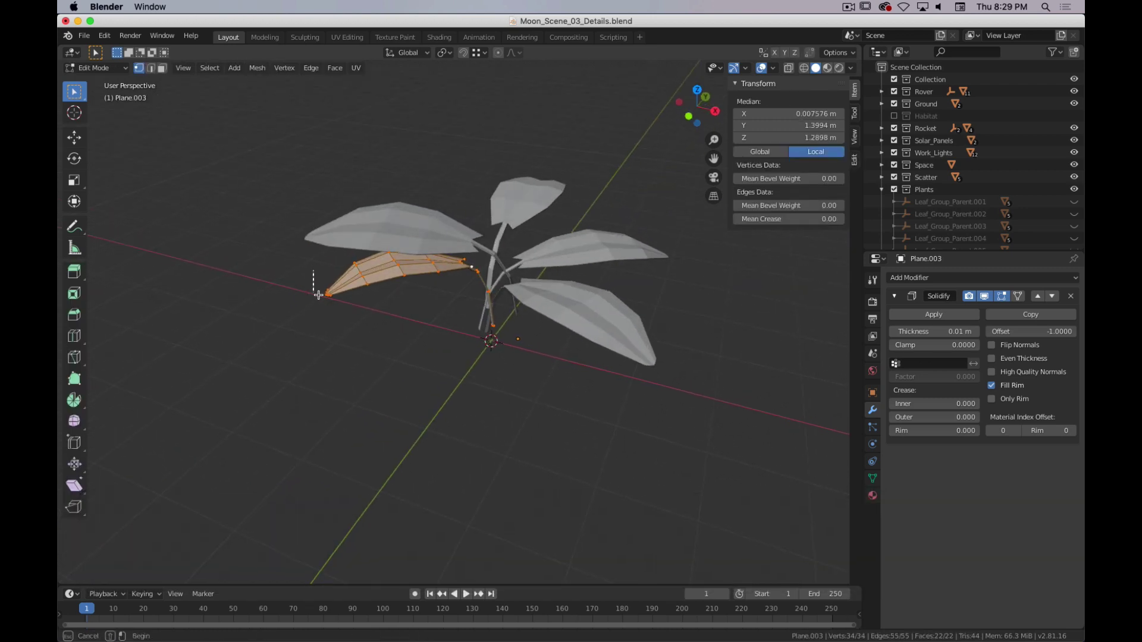
drag(312, 271, 363, 349)
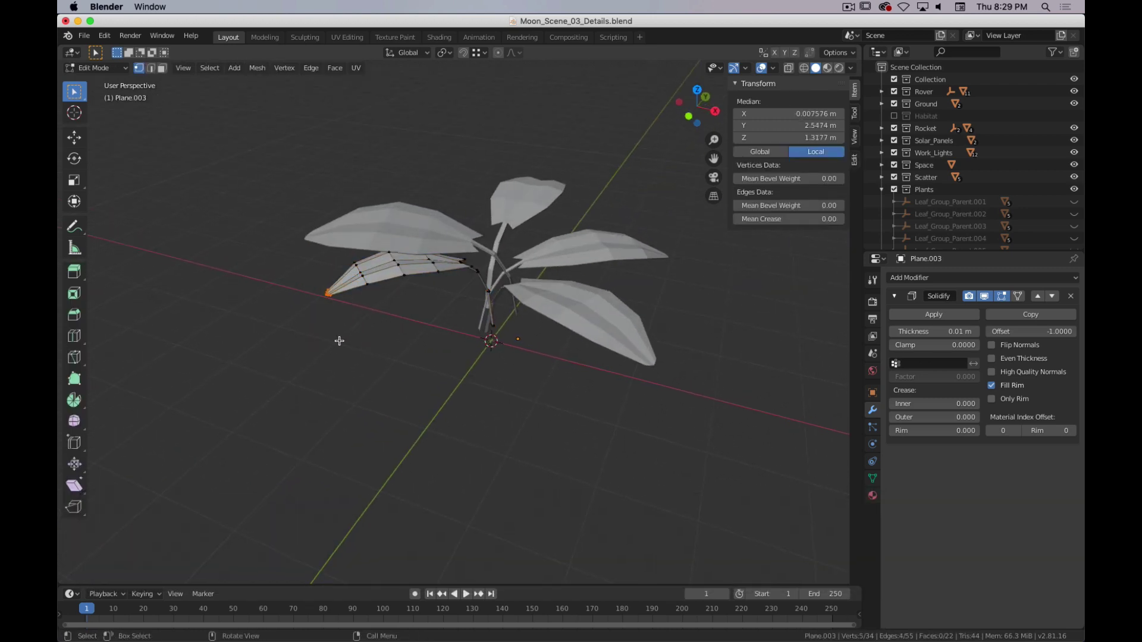
middle_drag(339, 340, 332, 327)
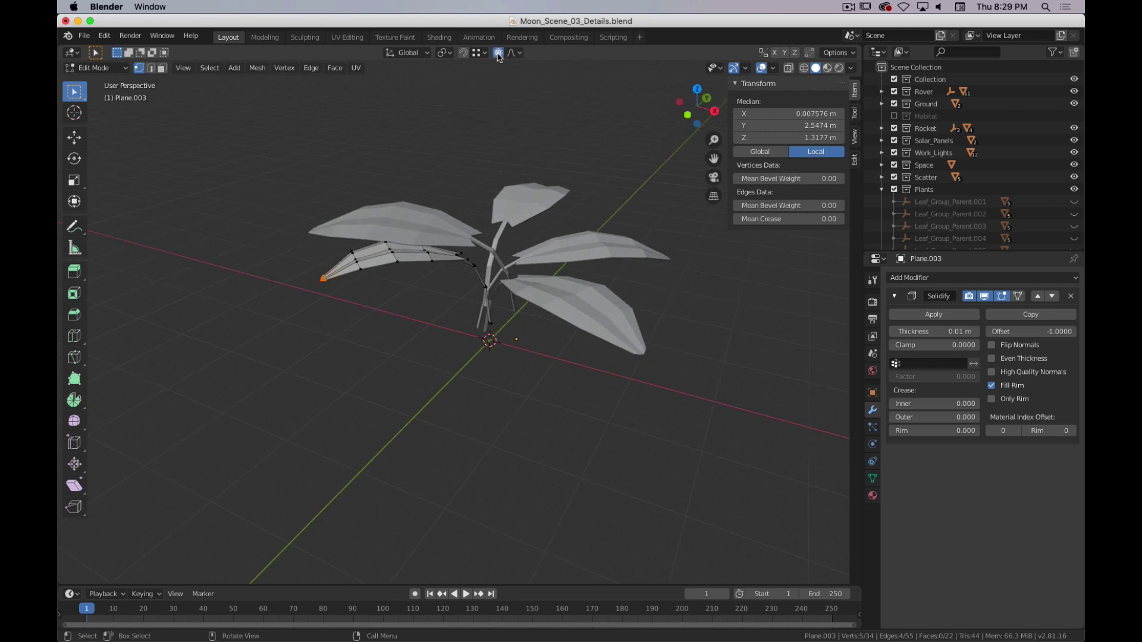
mouse_move(441, 357)
middle_down()
mouse_move(377, 329)
mouse_move(448, 365)
middle_up()
key(r)
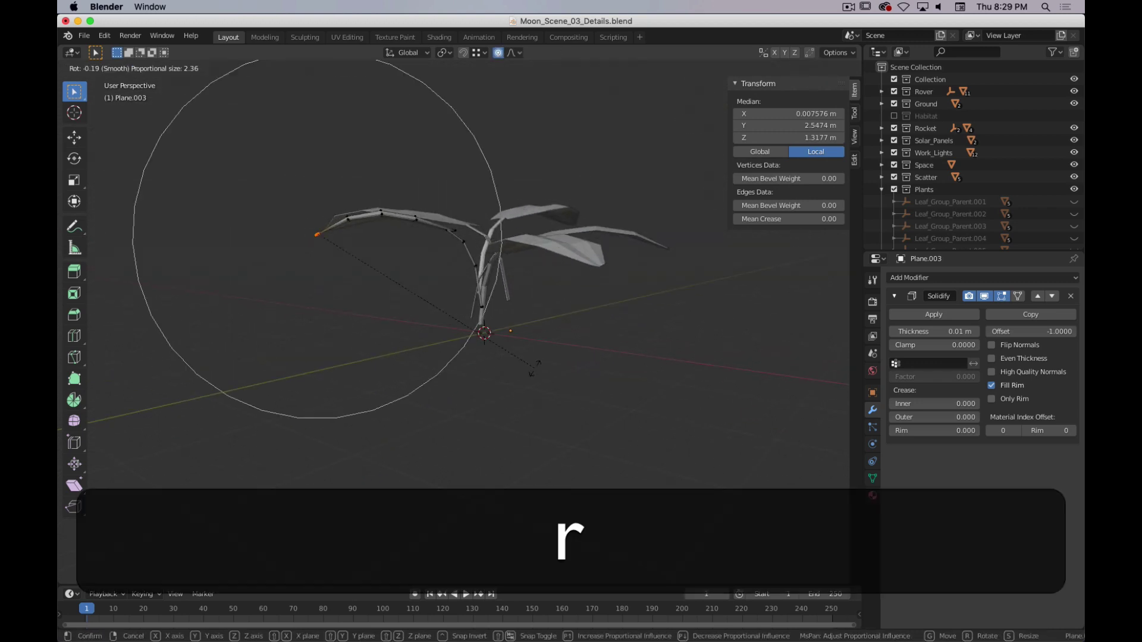
key(x)
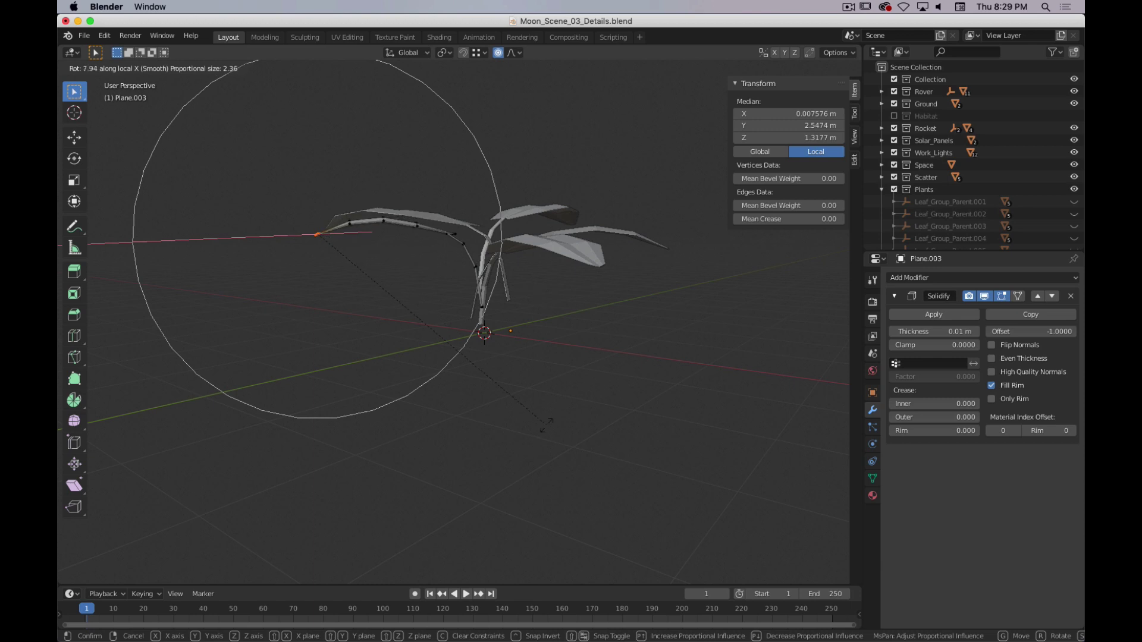
scroll(544, 423, down, 10)
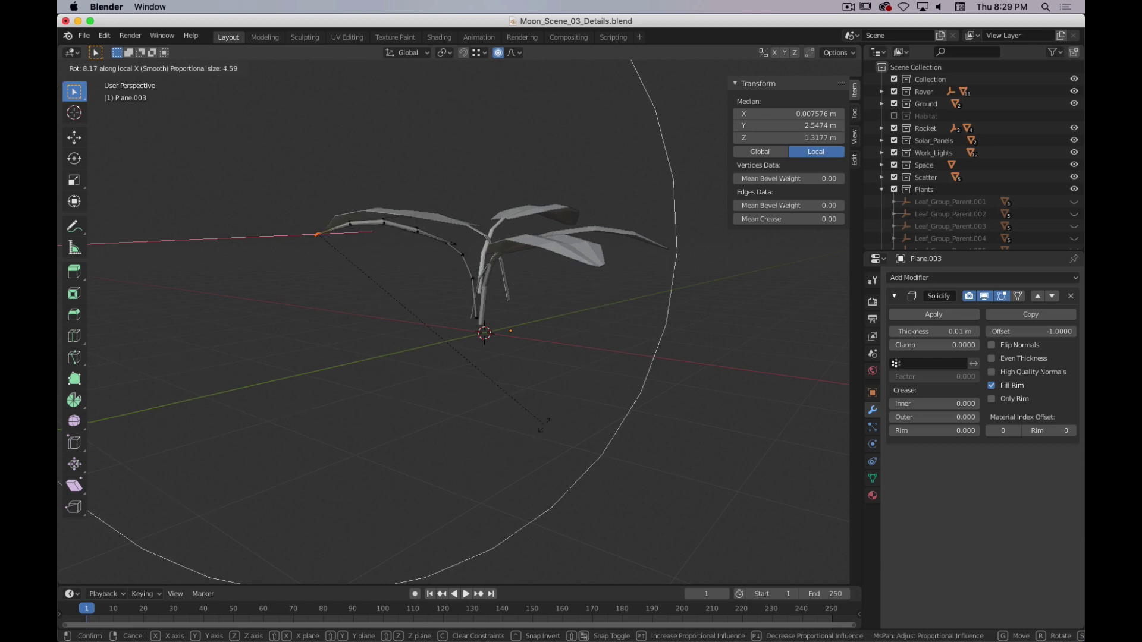
click(547, 421)
middle_drag(546, 422, 486, 287)
key(Tab)
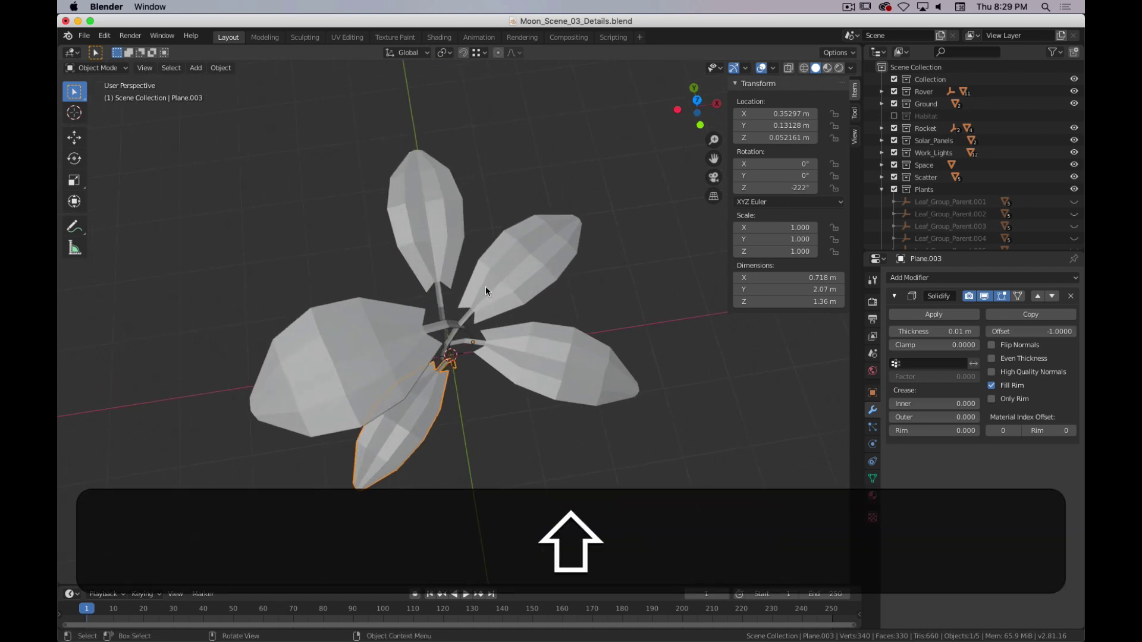
- Scale the second leaf down uniformly and enlarge the third leaf to about 1.09
click(501, 279)
key(s)
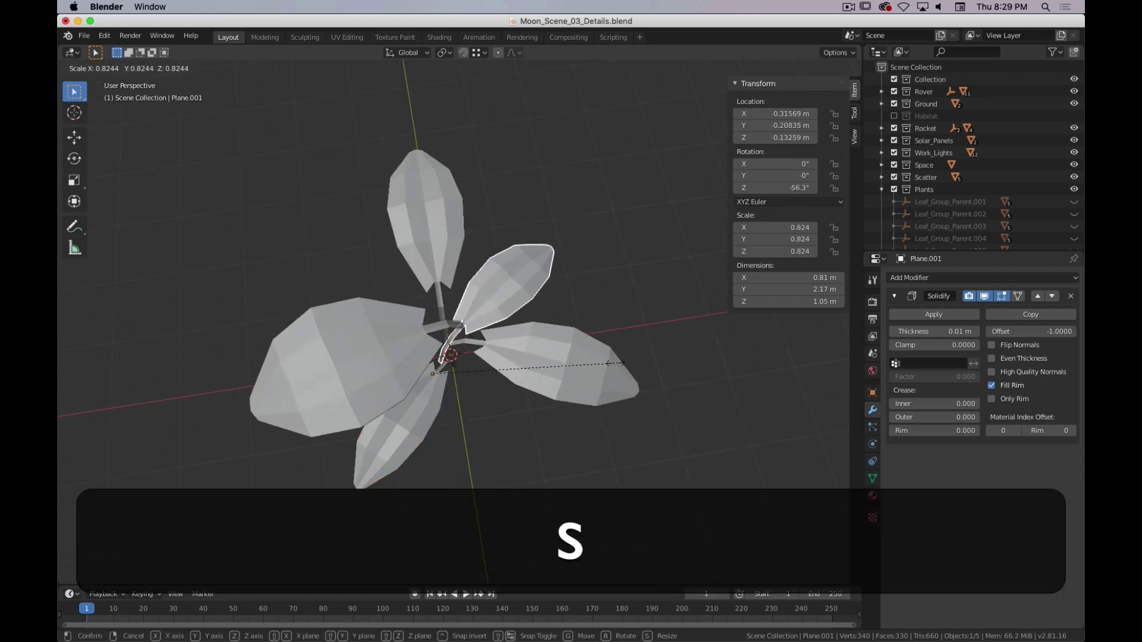
click(593, 369)
click(595, 392)
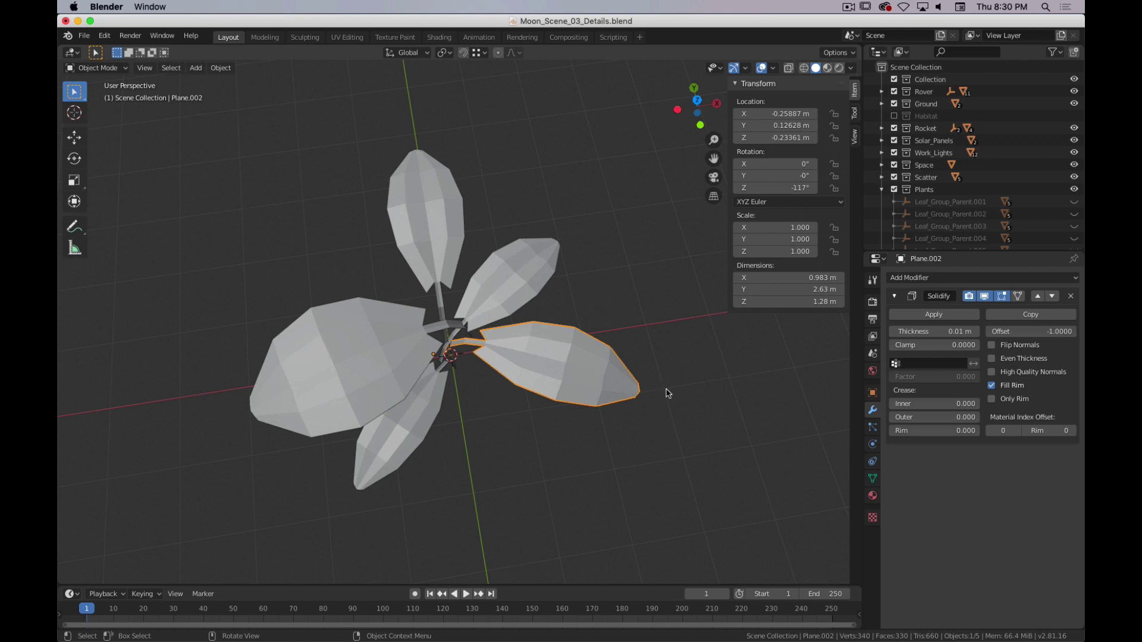
key(s)
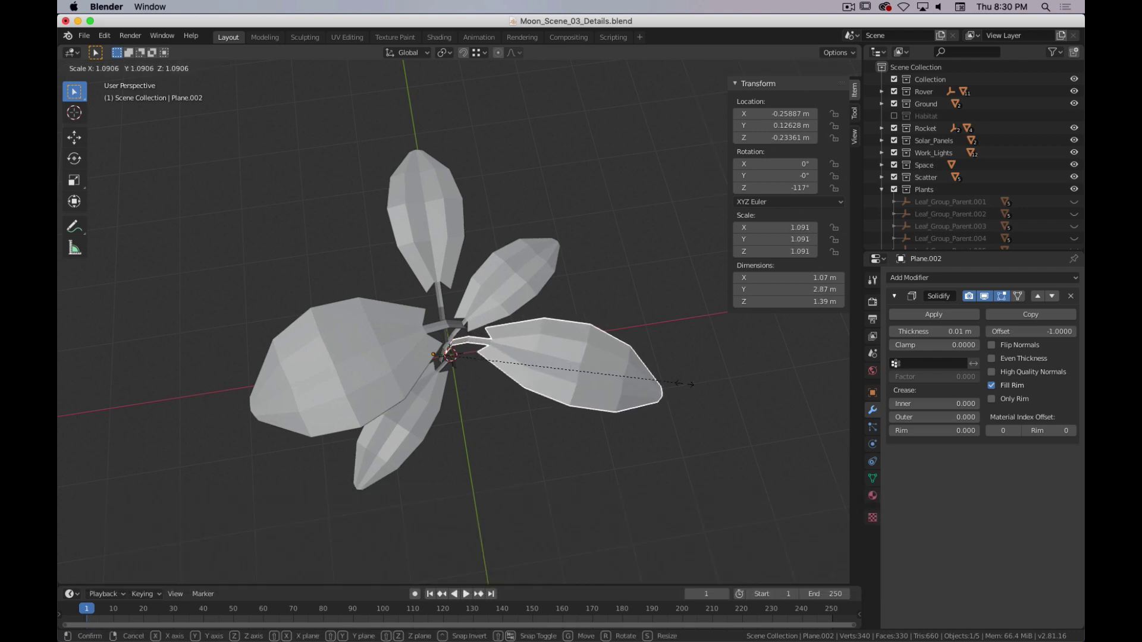
click(684, 384)
- Widen the original leaf's mesh in Edit Mode by scaling it about 1.296 along local X
middle_drag(684, 384, 377, 387)
click(424, 314)
key(Tab)
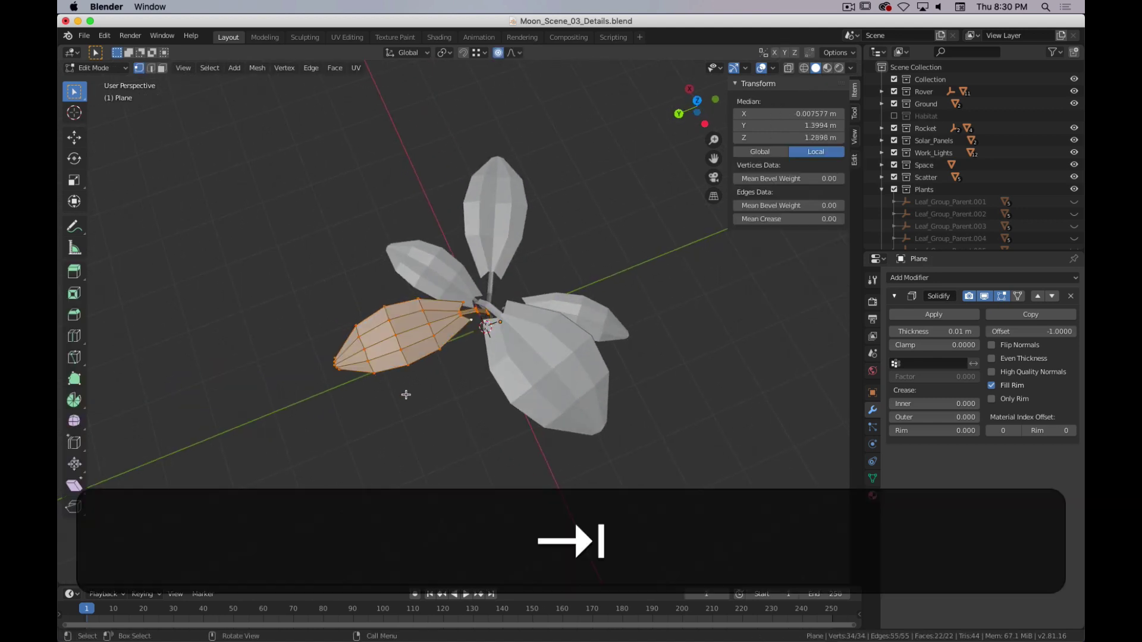
key(s)
key(x)
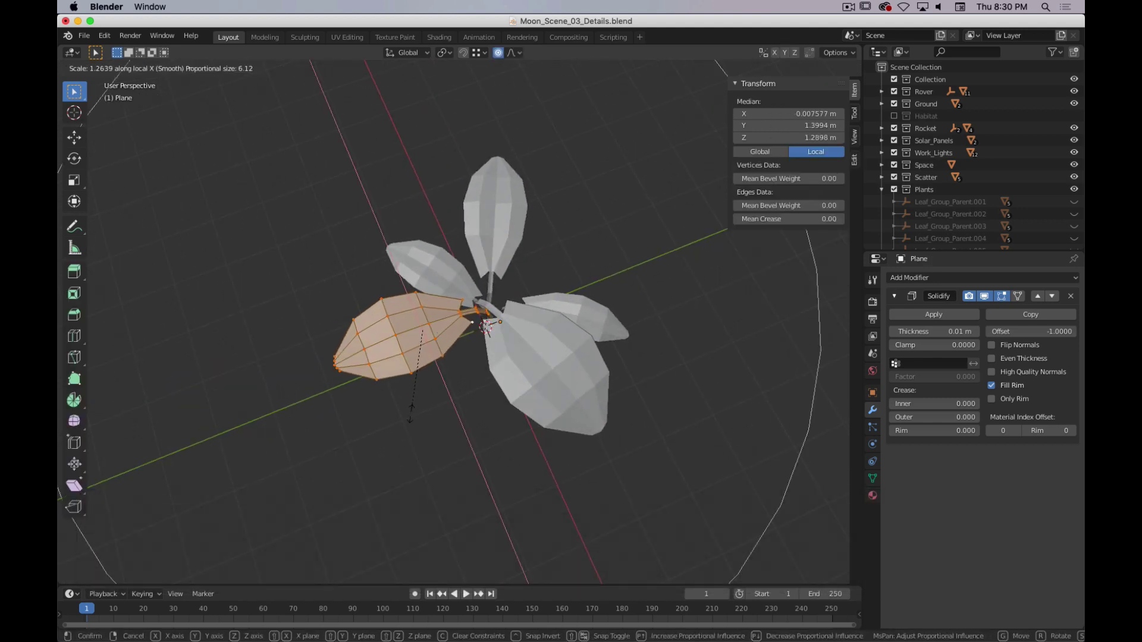
click(413, 416)
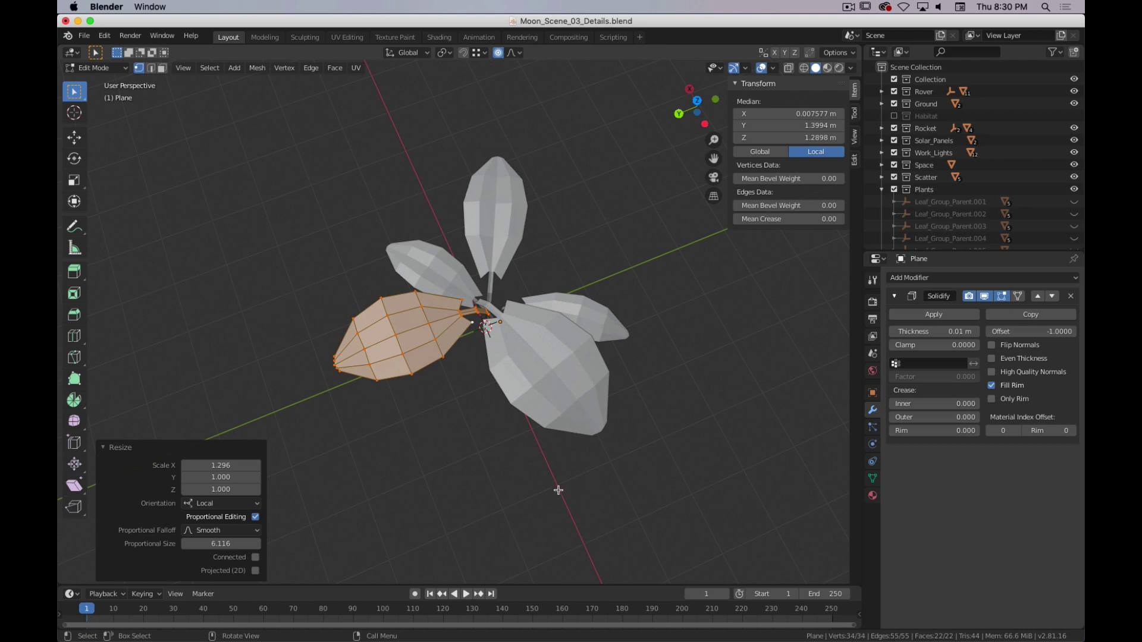
- Turn off proportional editing and scale the original leaf's mesh uniformly to about 0.685
key(s)
right_click(532, 474)
key(o)
key(s)
click(561, 326)
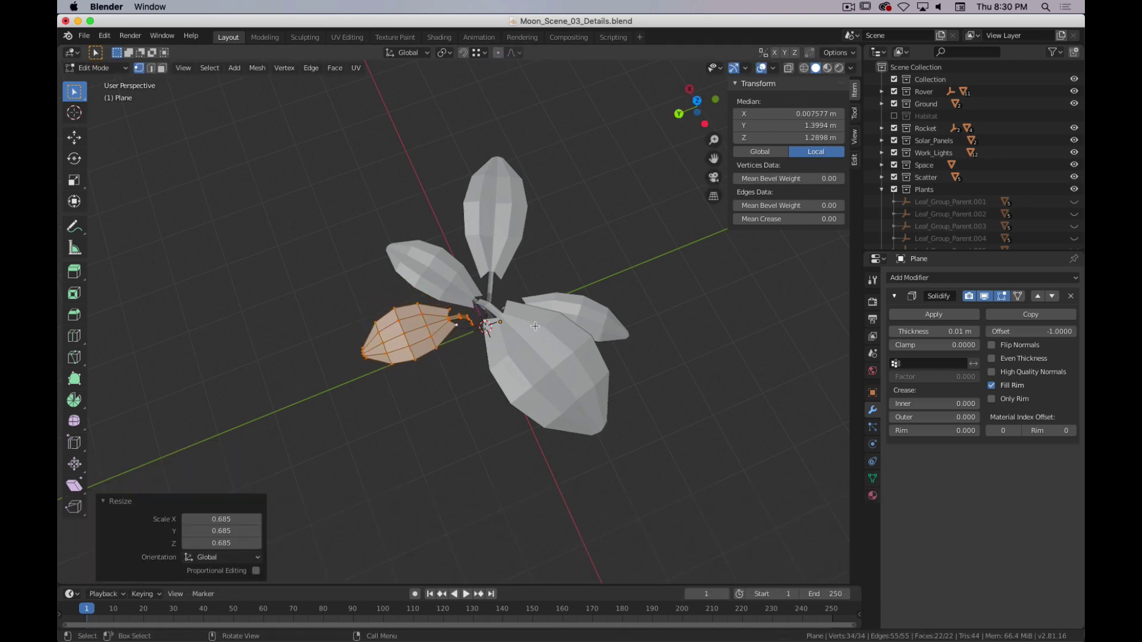
- Return to Object Mode and move the original leaf along global Y toward the plant's centre
key(Tab)
key(g)
key(y)
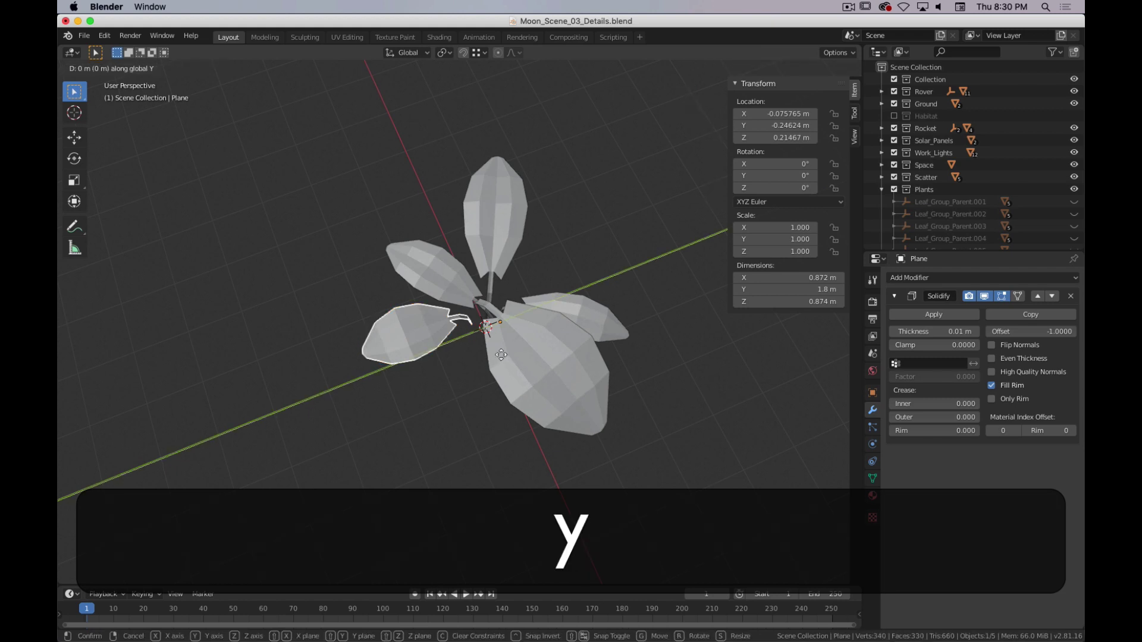
click(520, 353)
- Move the plant's largest leaf slightly outward from the centre in Object Mode
middle_drag(529, 375, 424, 384)
key(Tab)
key(Tab)
click(385, 370)
key(g)
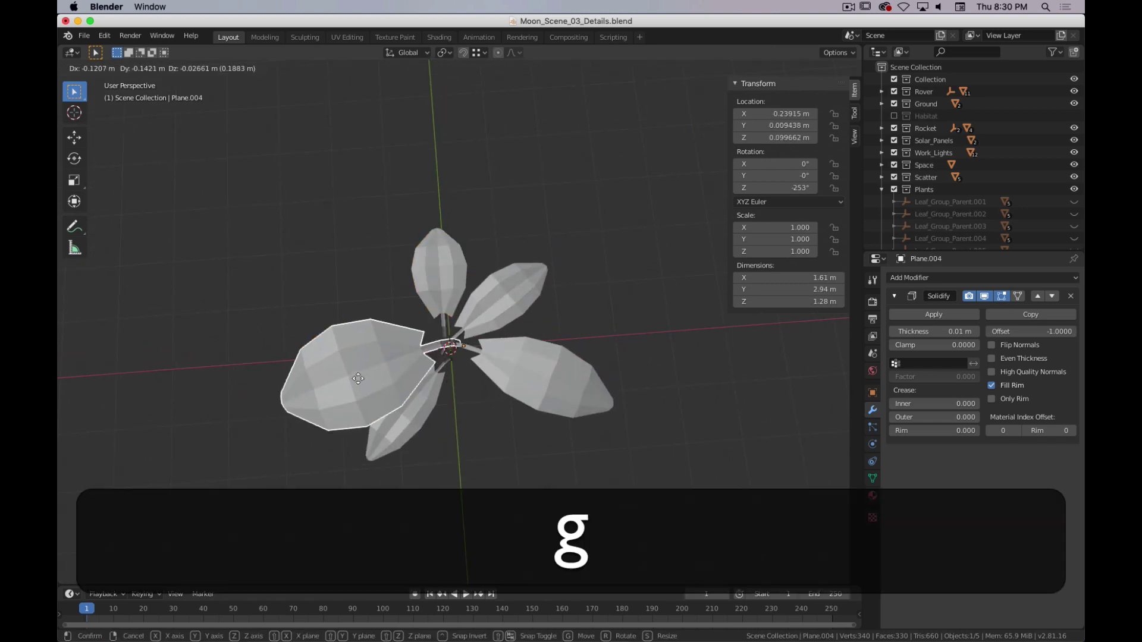
click(398, 419)
- Rotate the narrow leaf next to the largest leaf by about -2.05° around the view axis
click(397, 421)
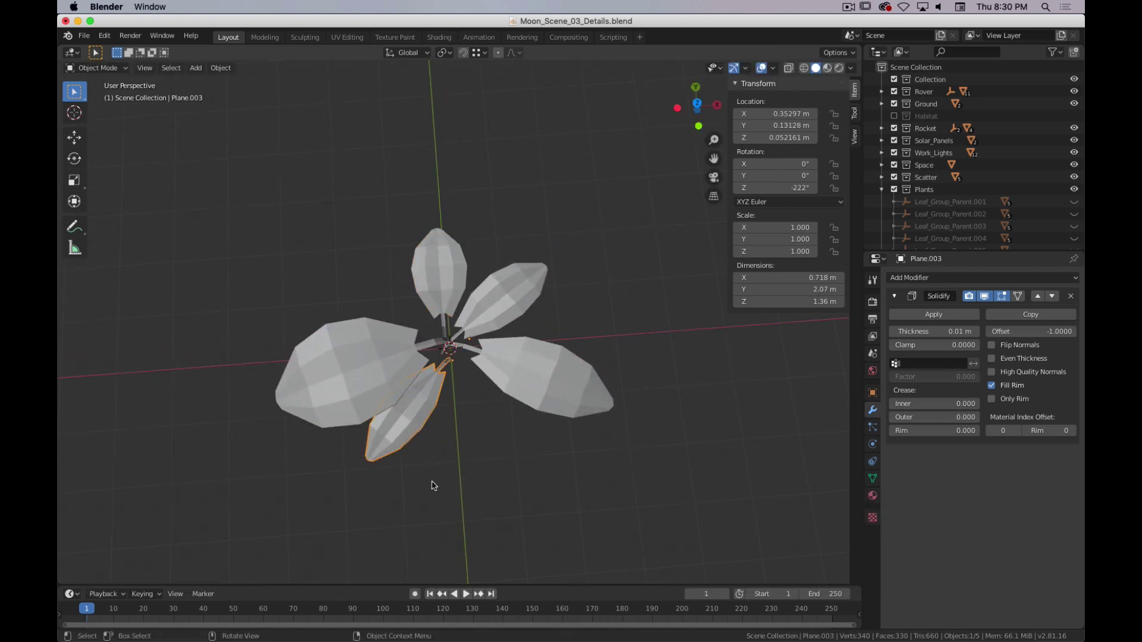
key(r)
click(373, 404)
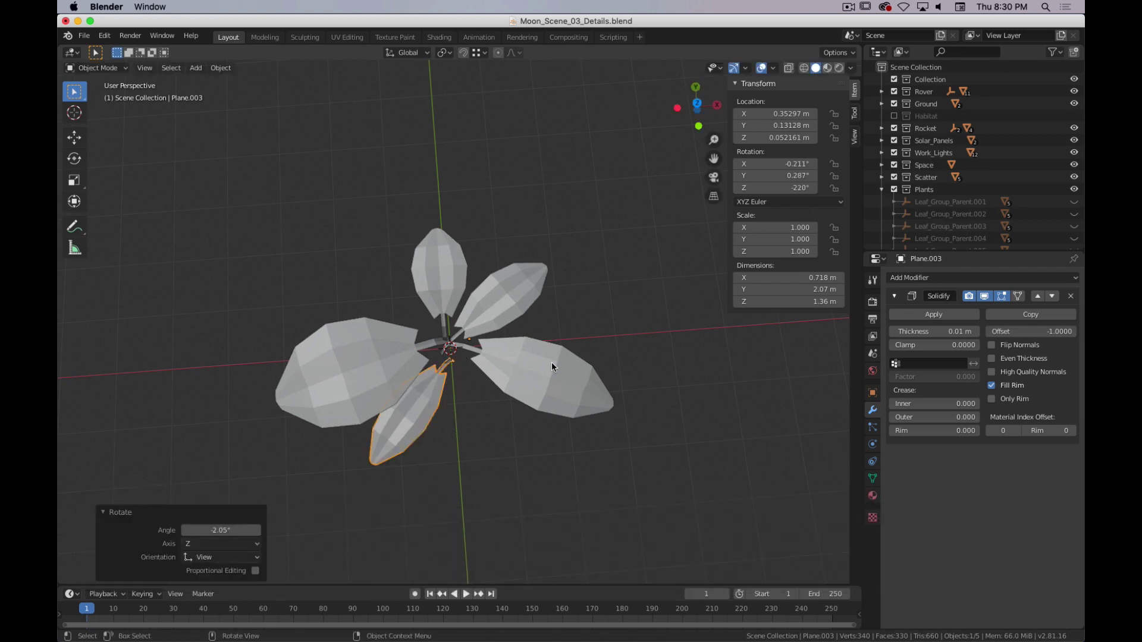
click(516, 315)
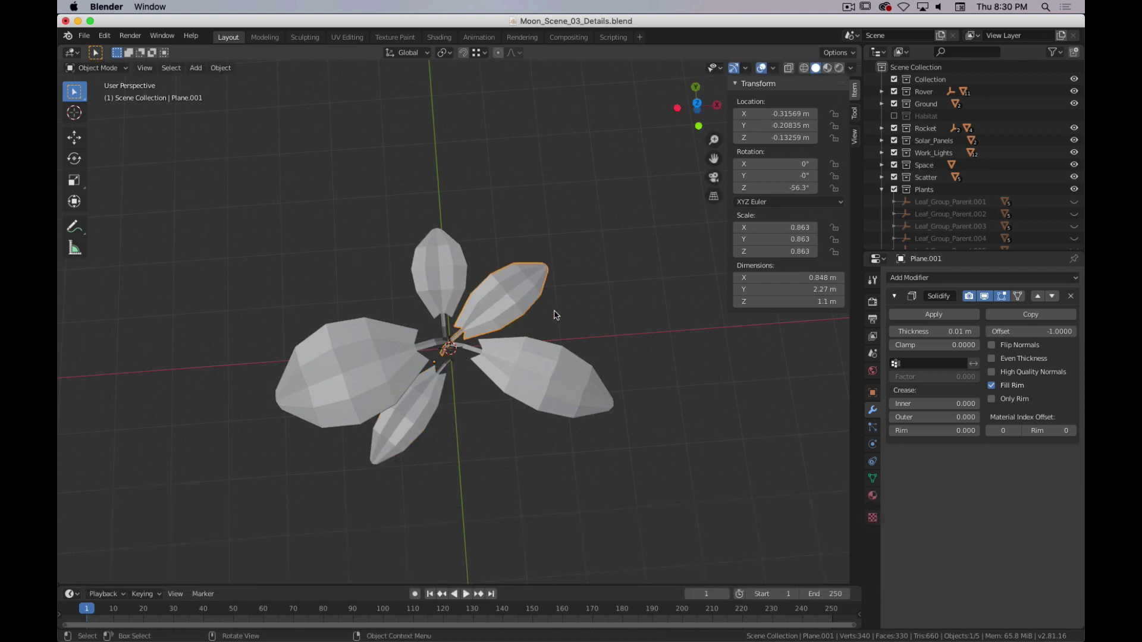
middle_drag(446, 490, 406, 405)
key(Tab)
scroll(407, 404, up, 6)
key(Tab)
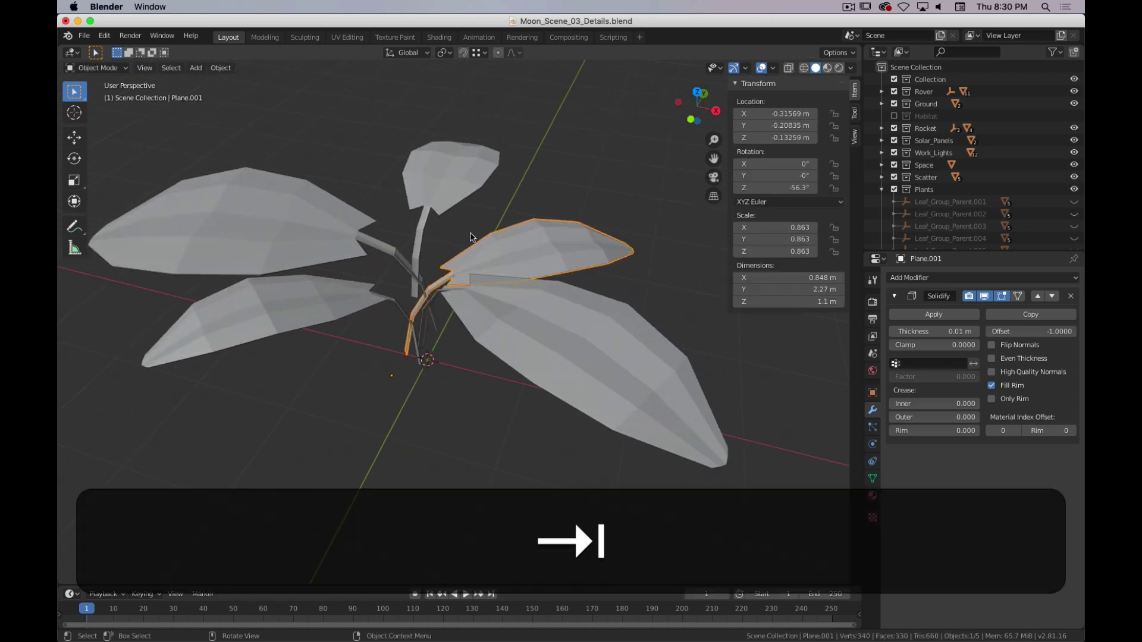
scroll(470, 236, down, 5)
- Add a circle empty at the origin and rotate it 90° about the X axis so it lies flat
key(shift+a)
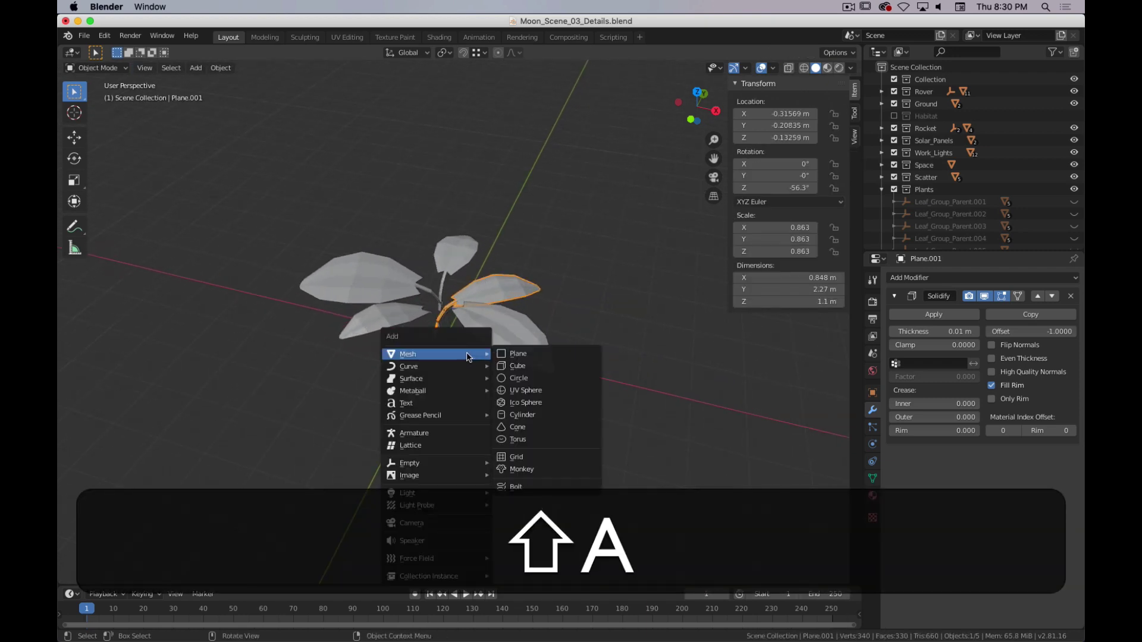
mouse_move(456, 463)
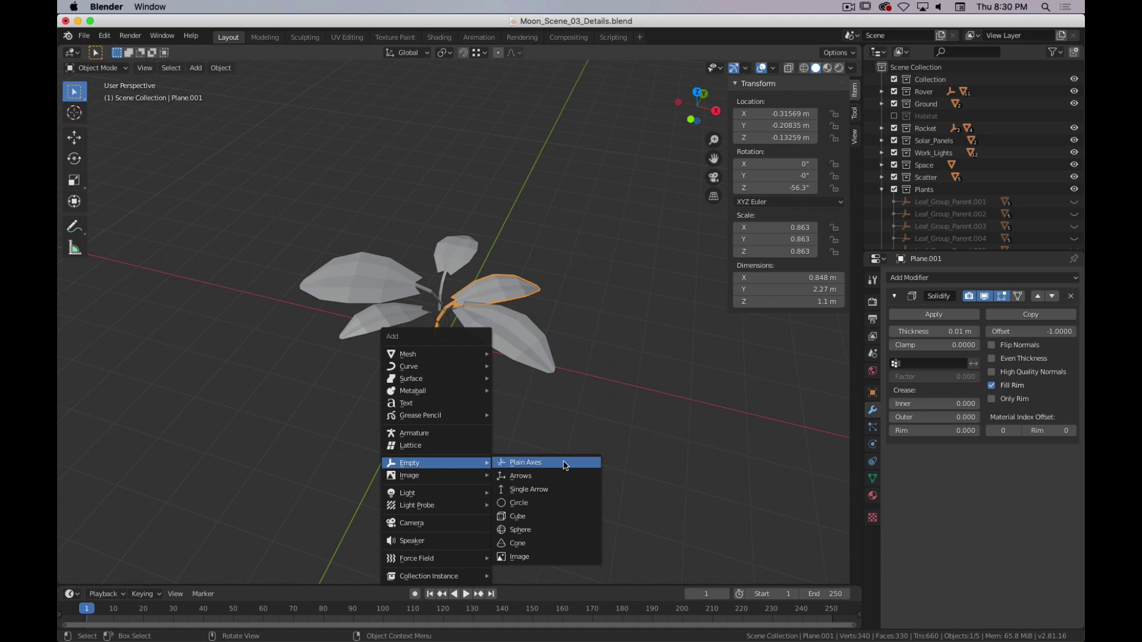
click(538, 504)
key(r)
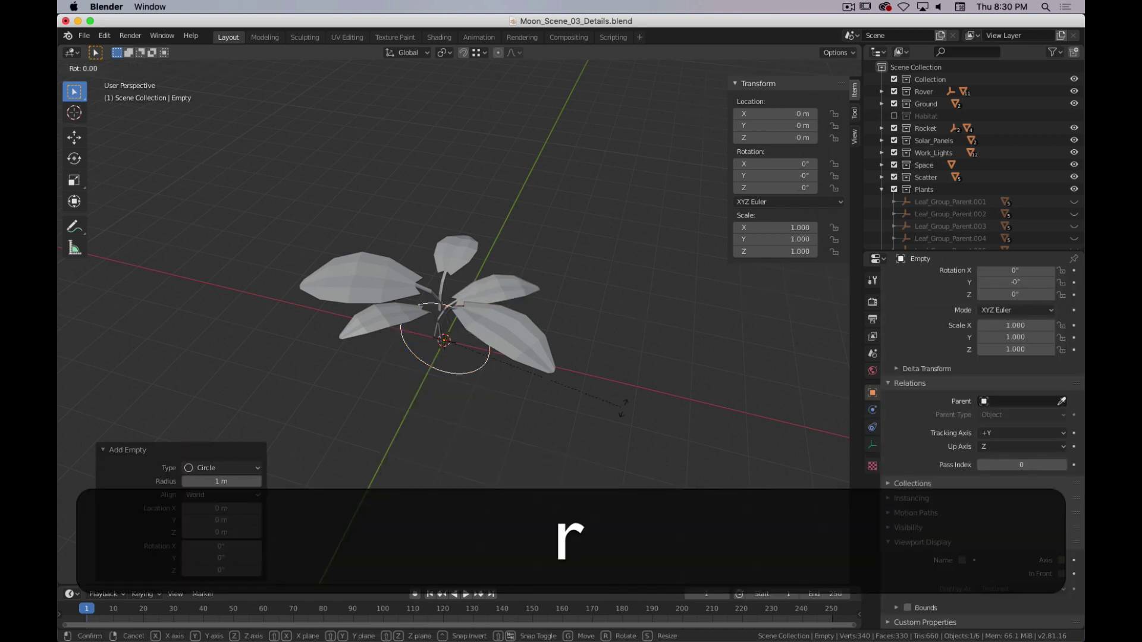
text(x90)
key(Return)
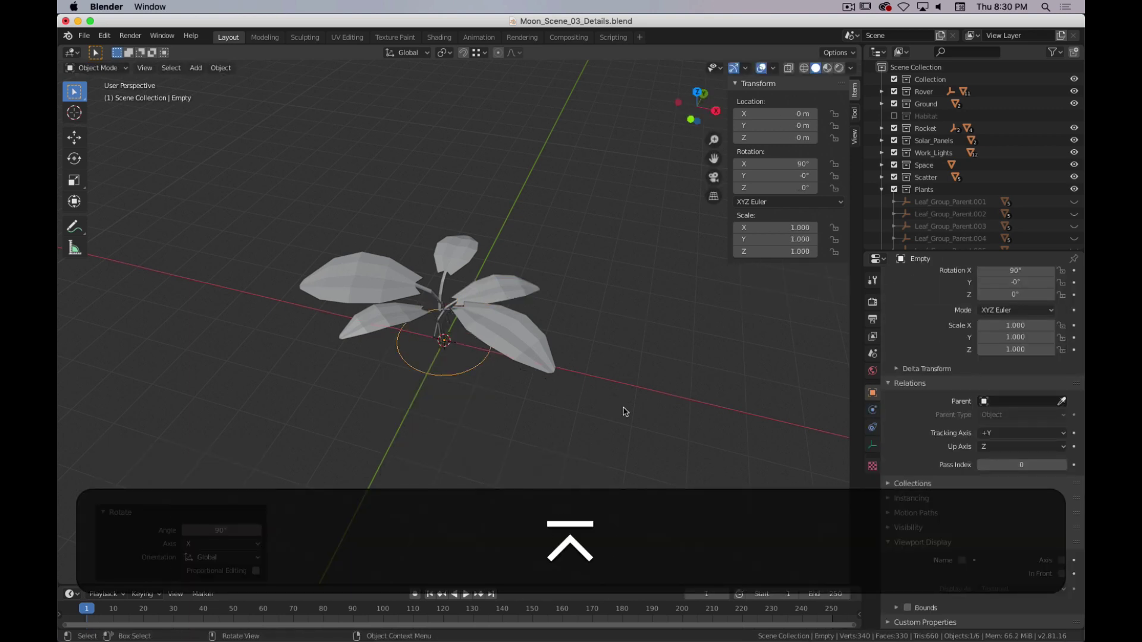
- Set the circle empty's display size to 2.4 m
middle_drag(441, 372, 482, 399)
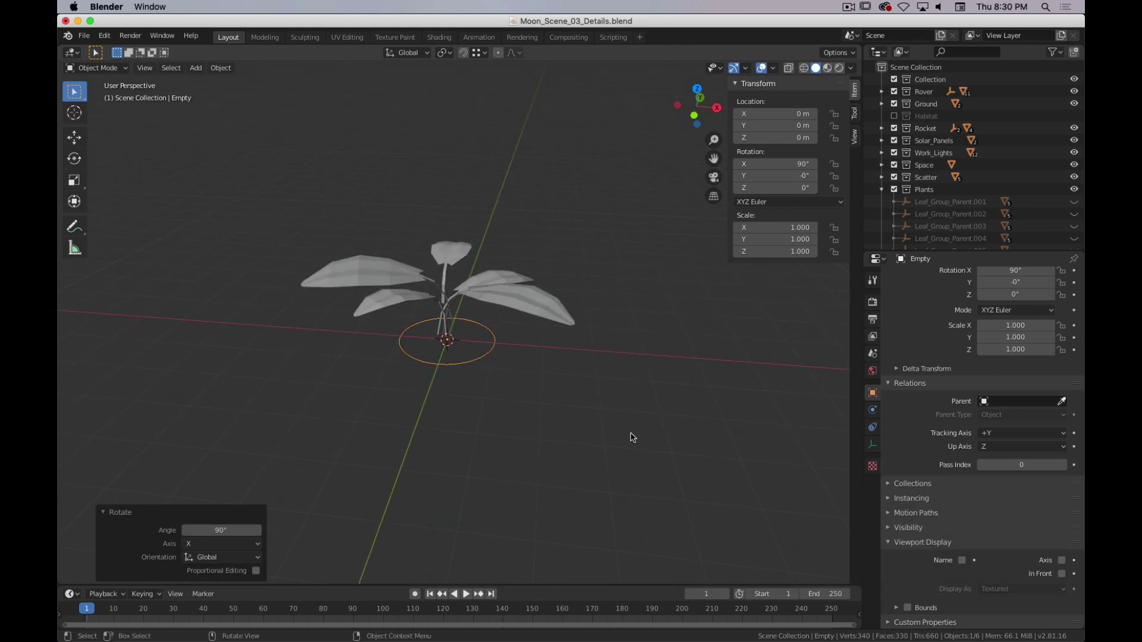
click(873, 446)
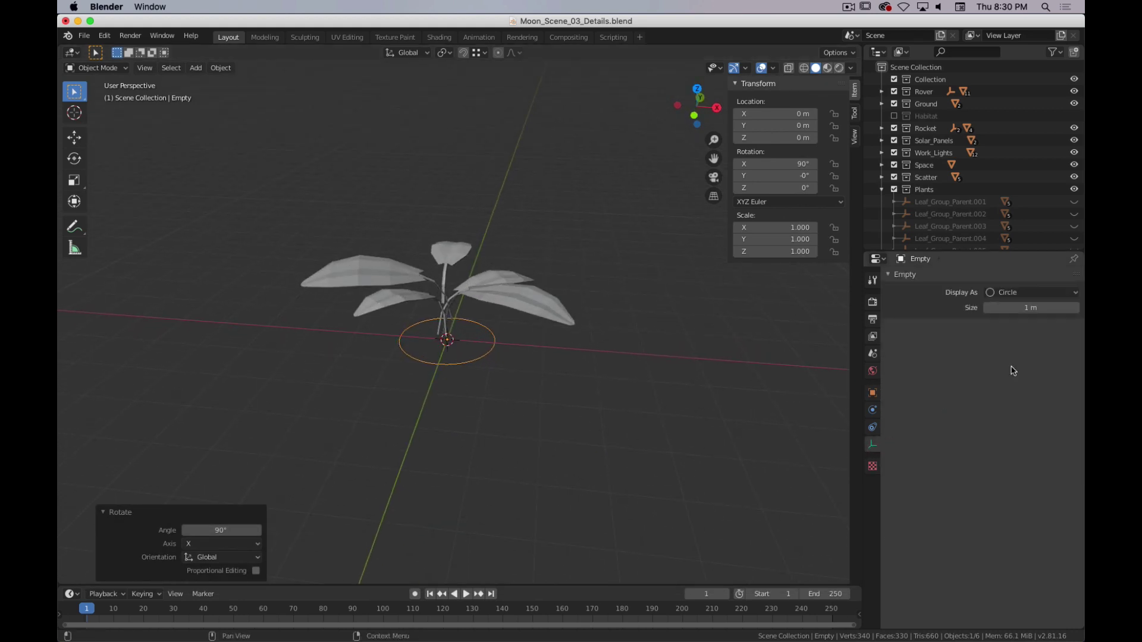
drag(1030, 308, 1053, 308)
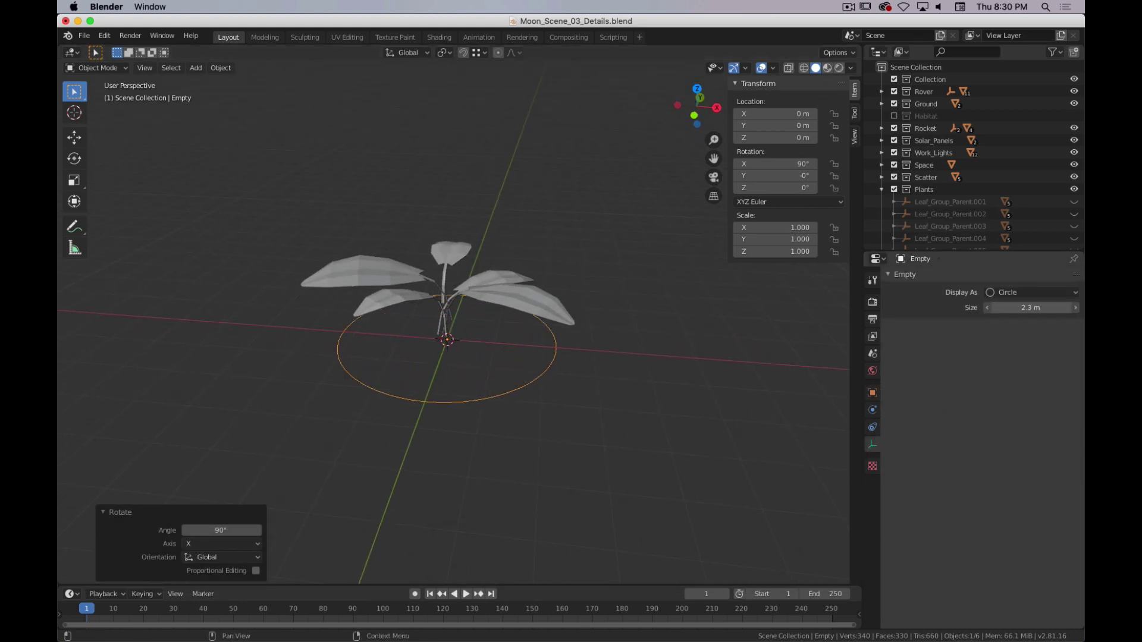
- Parent all five leaves to the circle empty using Object (Keep Transform)
middle_drag(530, 448, 492, 338)
drag(586, 145, 331, 387)
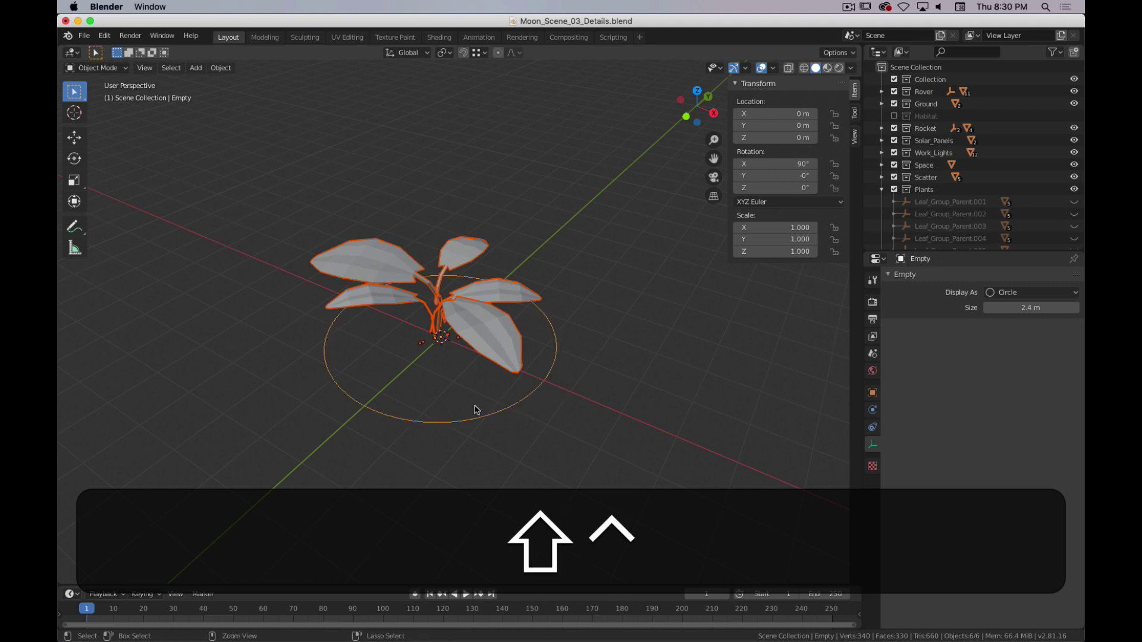
key(ctrl+p)
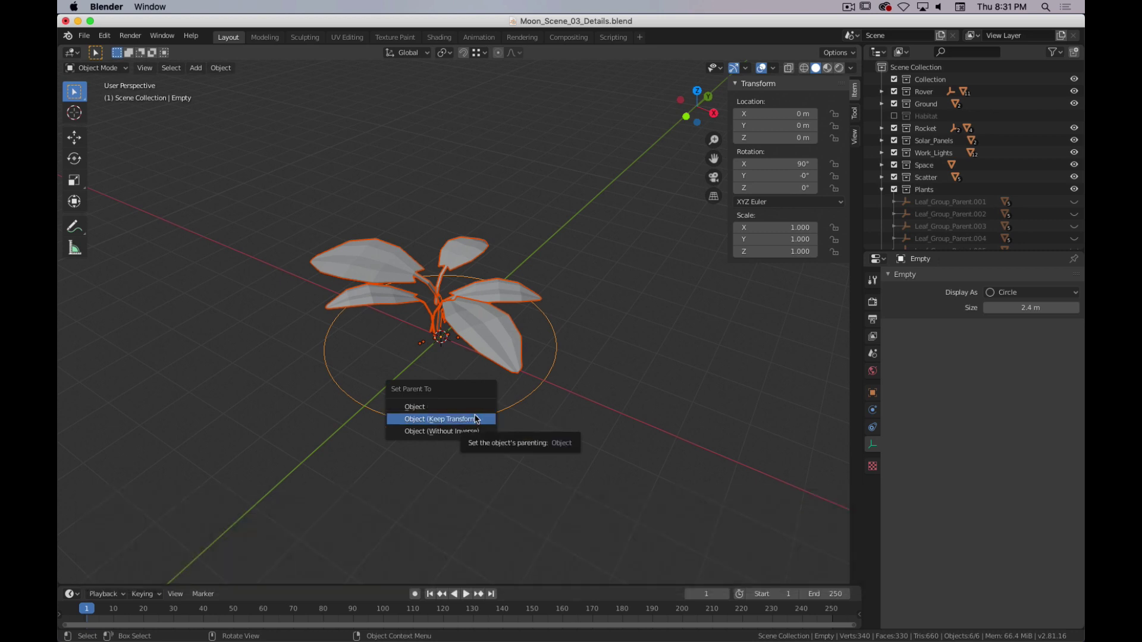
click(478, 421)
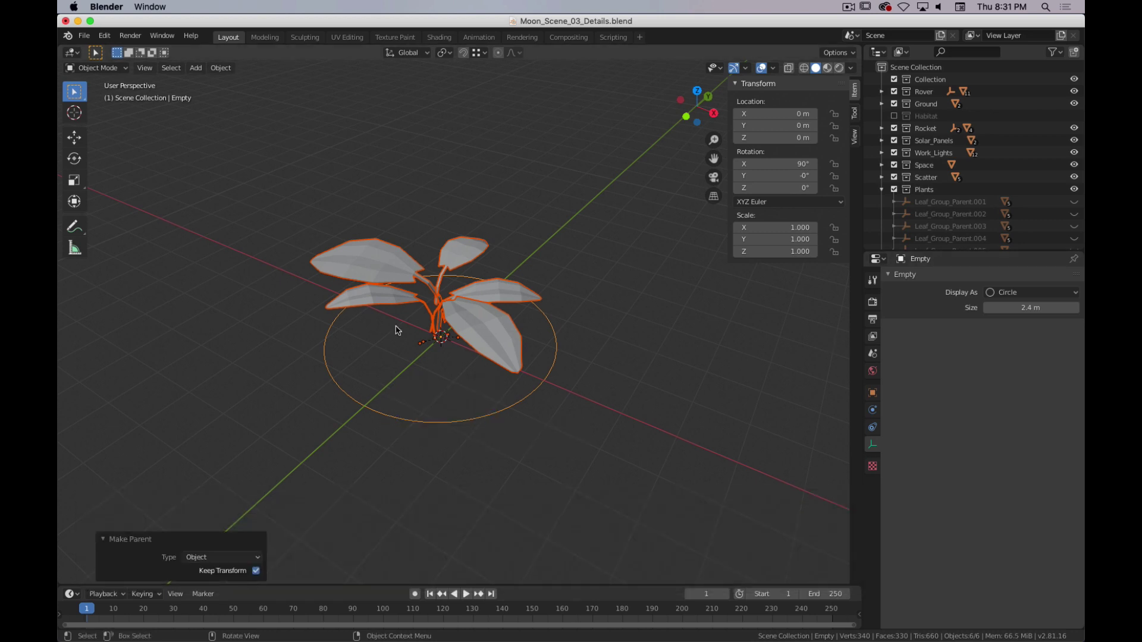
scroll(558, 361, down, 2)
scroll(558, 361, up, 1)
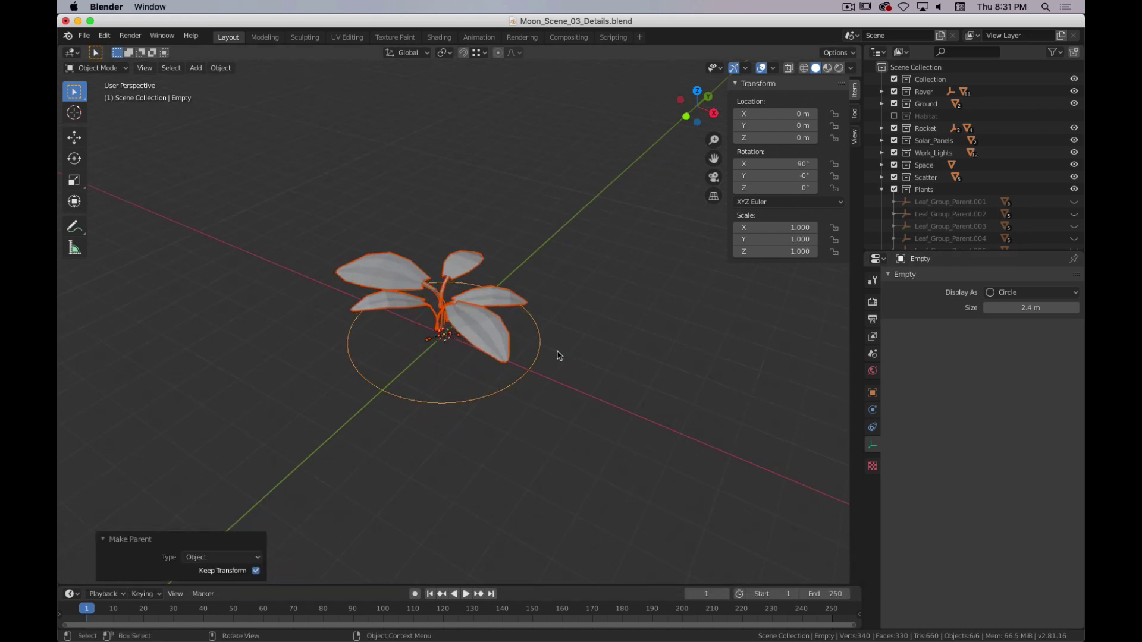
- Expand the empty's hierarchy in the Outliner and rename all five of its leaf planes to Leaf
scroll(982, 195, down, 5)
click(881, 239)
scroll(893, 232, down, 3)
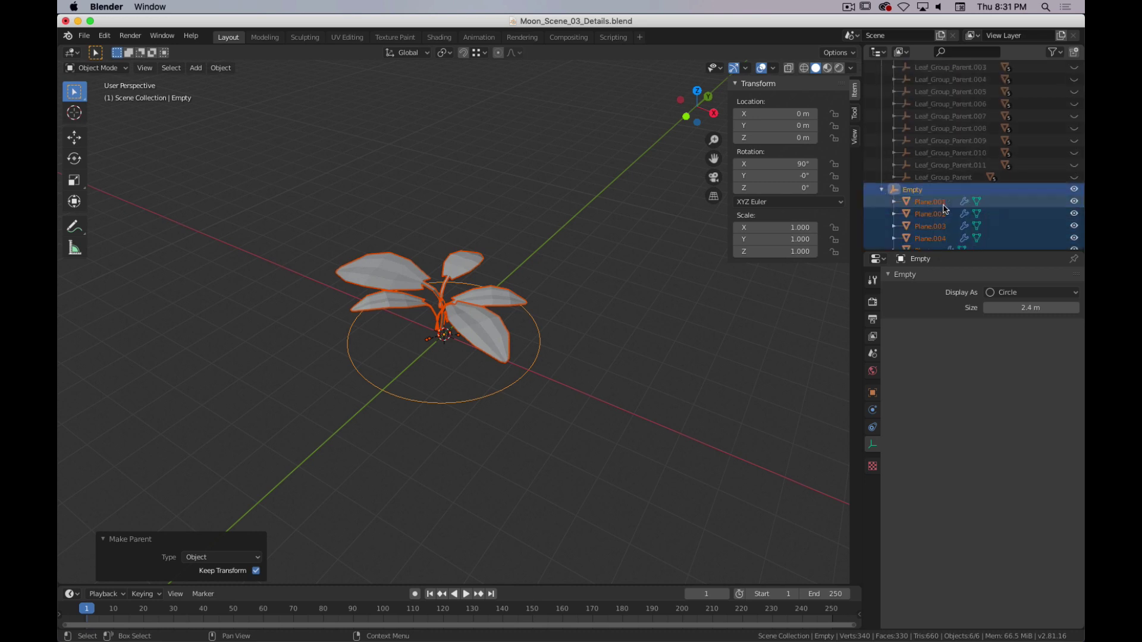
click(931, 195)
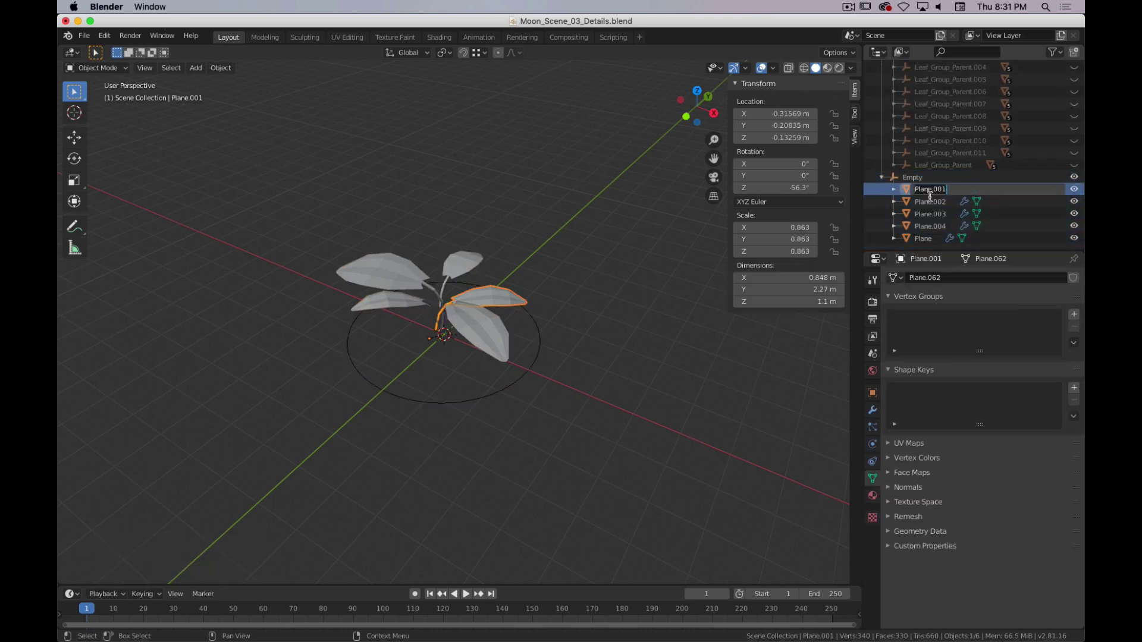
text(Leaf)
key(Return)
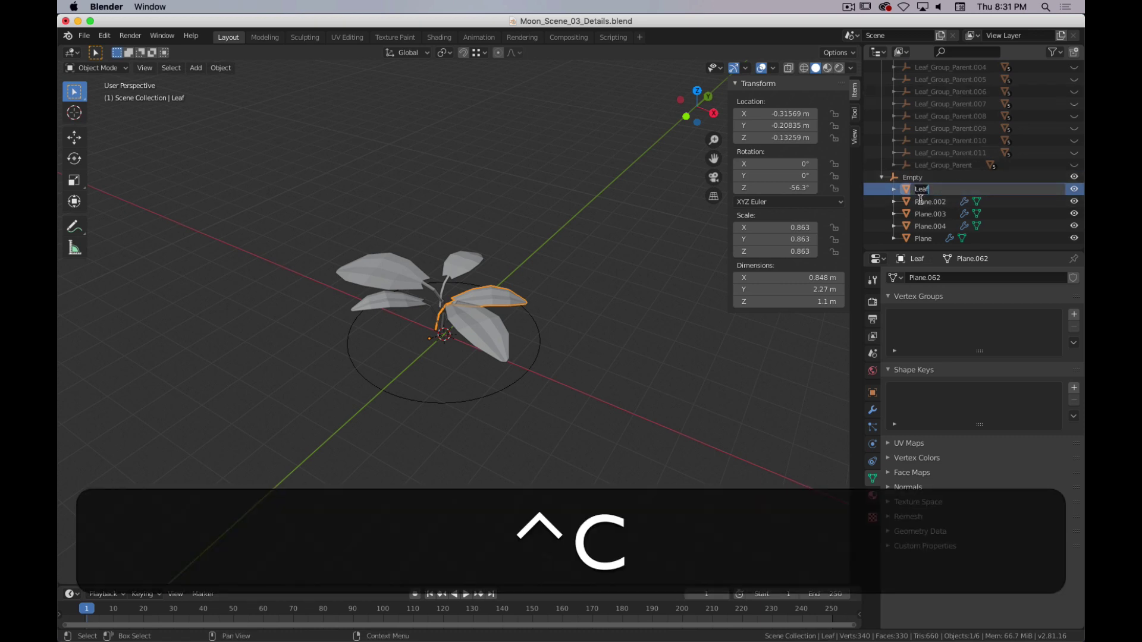
key(ctrl+v)
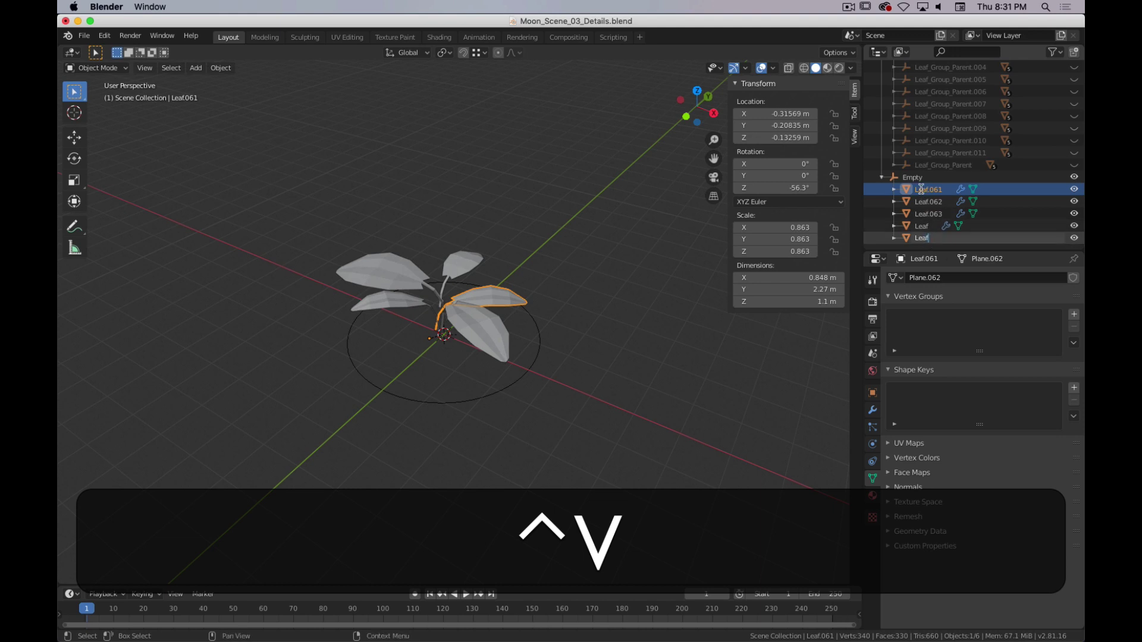
- Rename the parent empty to Empty_Leaf_Control and collapse its hierarchy
text(_)
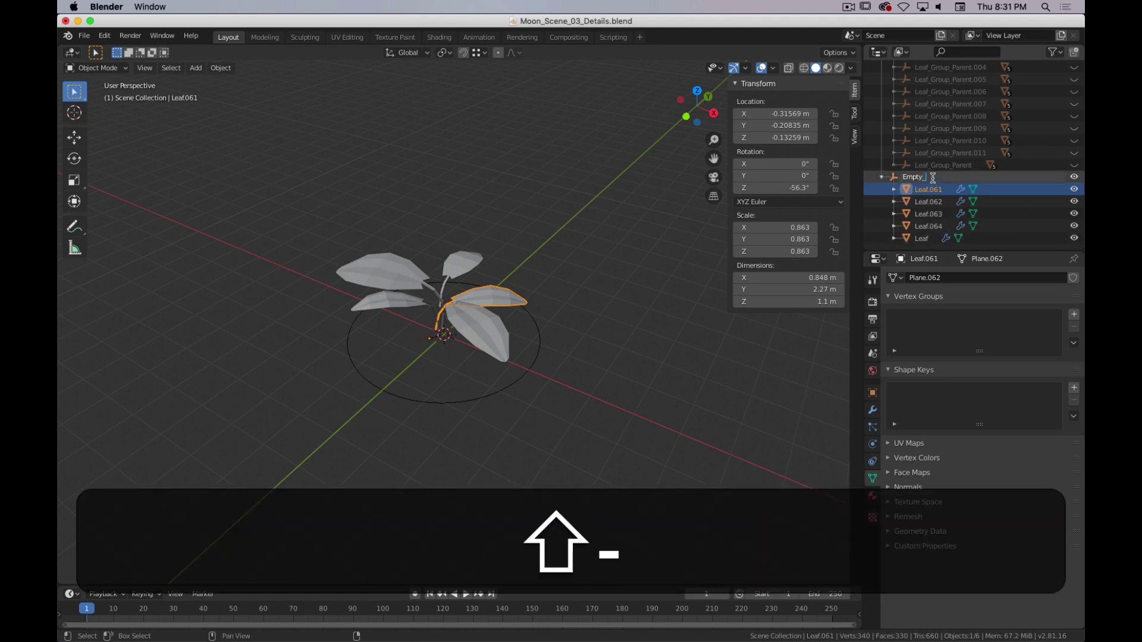
text(Leaf_Control)
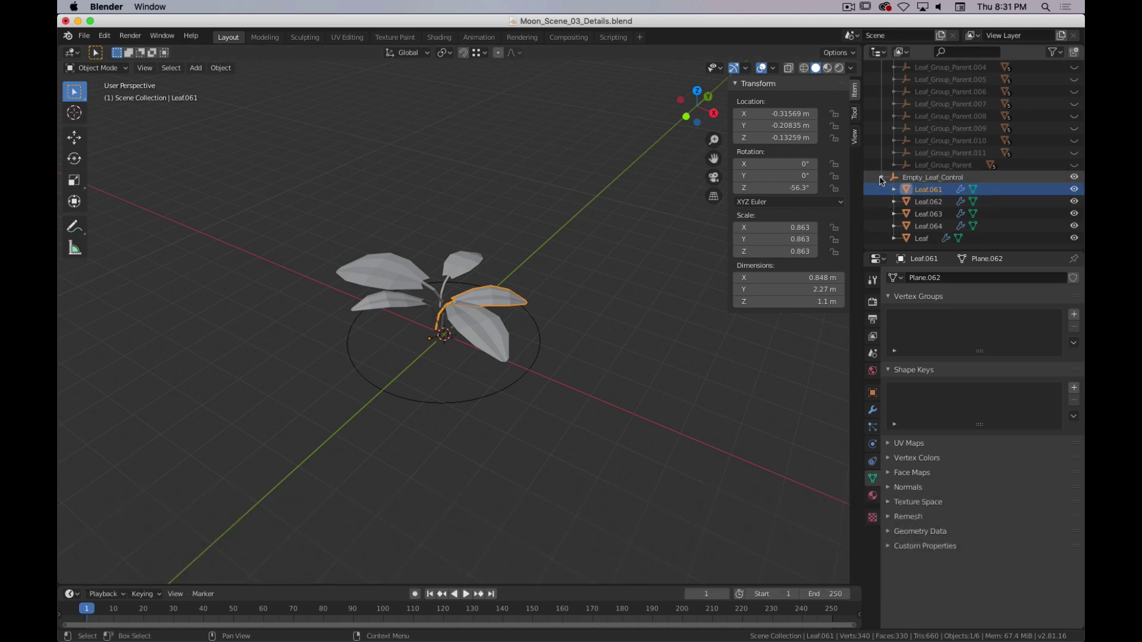
click(881, 177)
- Test the parenting by moving the whole plant with Empty_Leaf_Control, and cancel the move
click(476, 395)
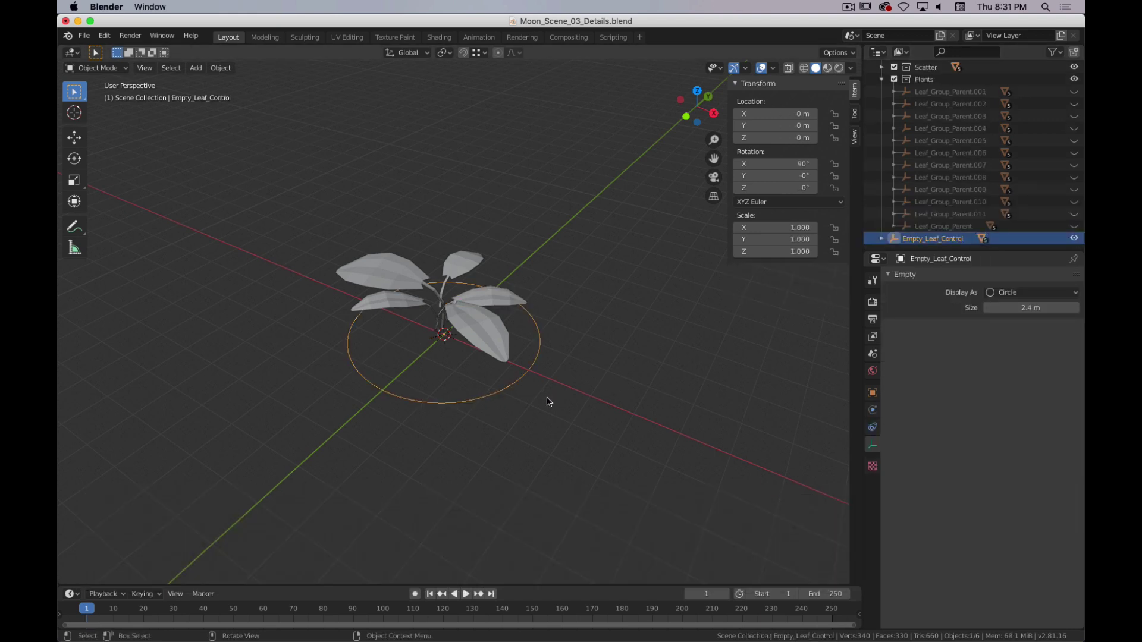
key(g)
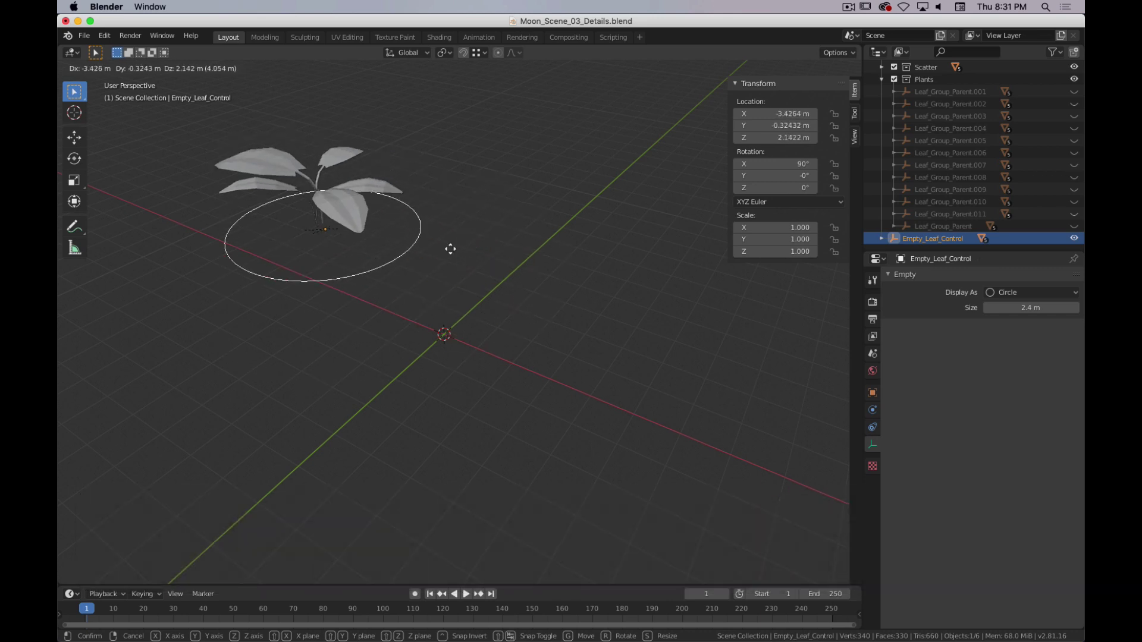
right_click(534, 317)
scroll(541, 439, down, 8)
scroll(538, 428, up, 6)
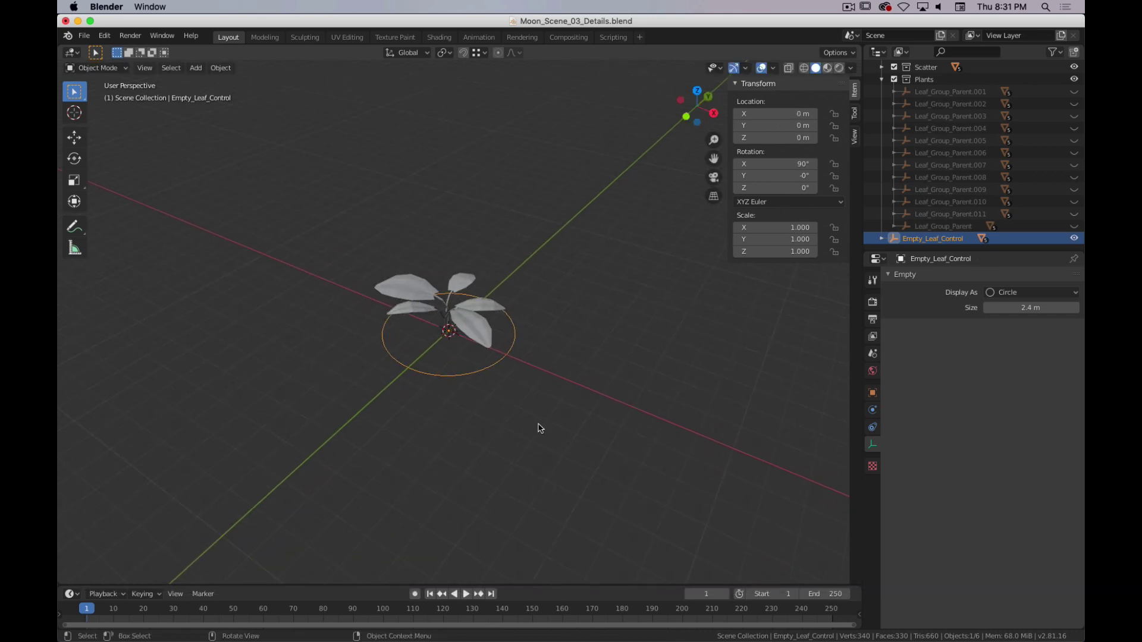
- Select the full Empty_Leaf_Control hierarchy and duplicate it, offsetting the copy about 5.14 m in X, 3.02 m in Y and -0.431 m in Z
click(881, 80)
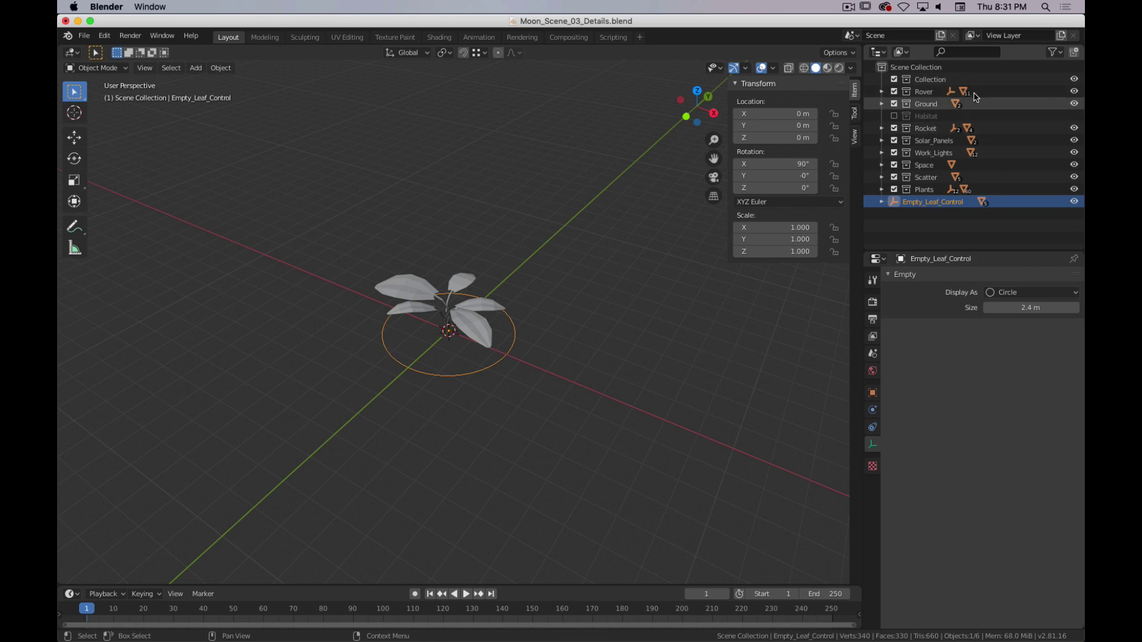
right_click(946, 206)
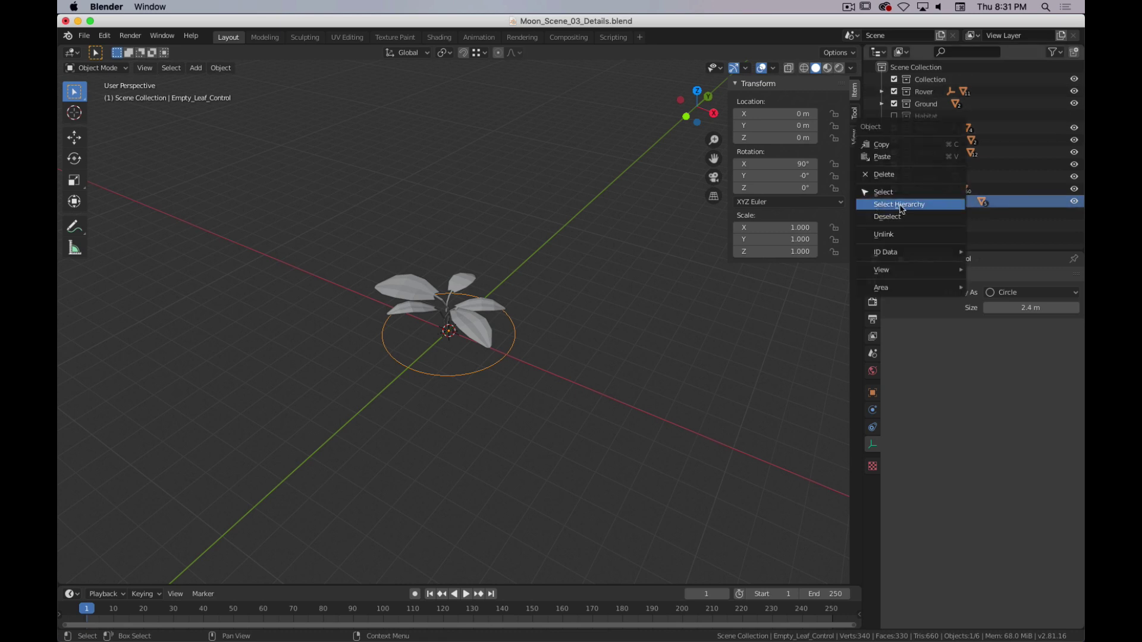
click(922, 205)
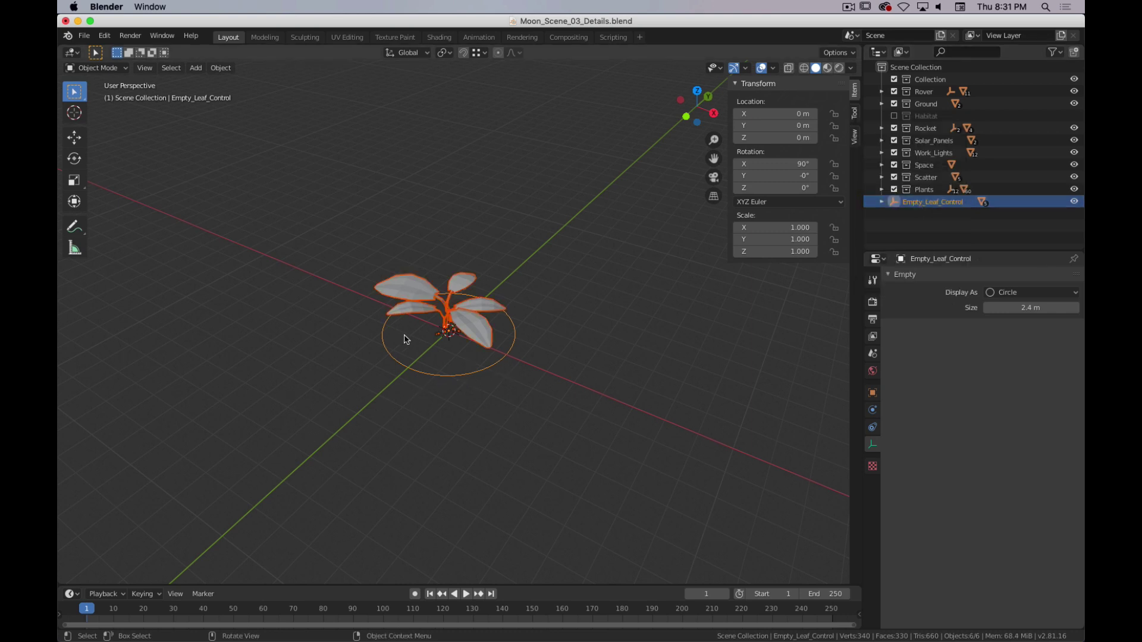
key(shift+d)
click(705, 356)
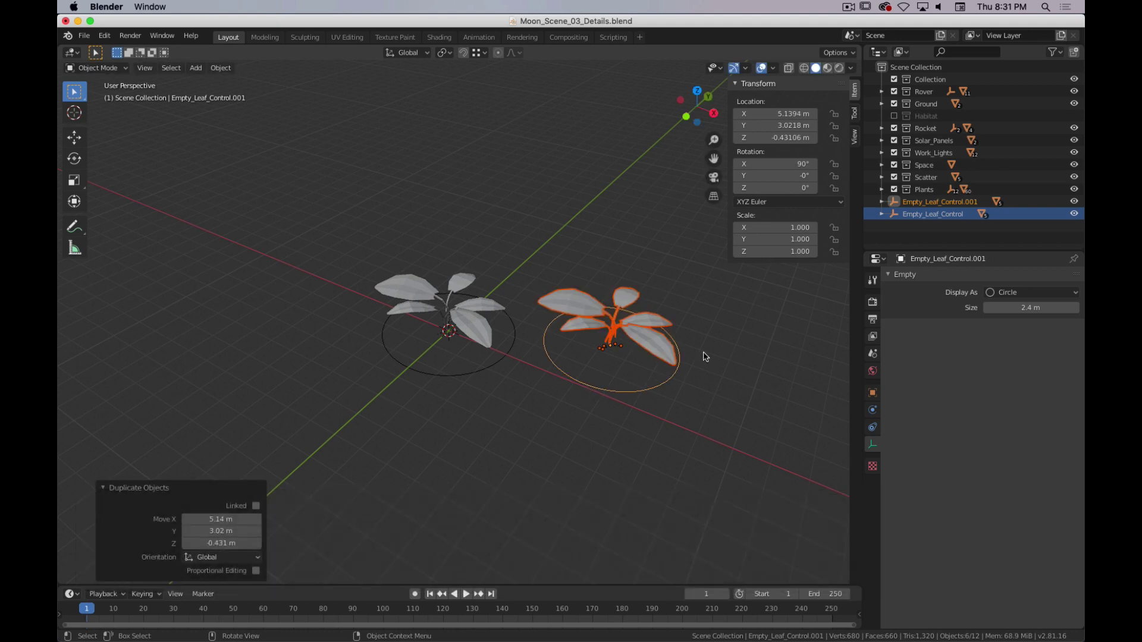
- Rotate the duplicated plant about -73.1° around global Z and scale it uniformly to about 0.794
key(r)
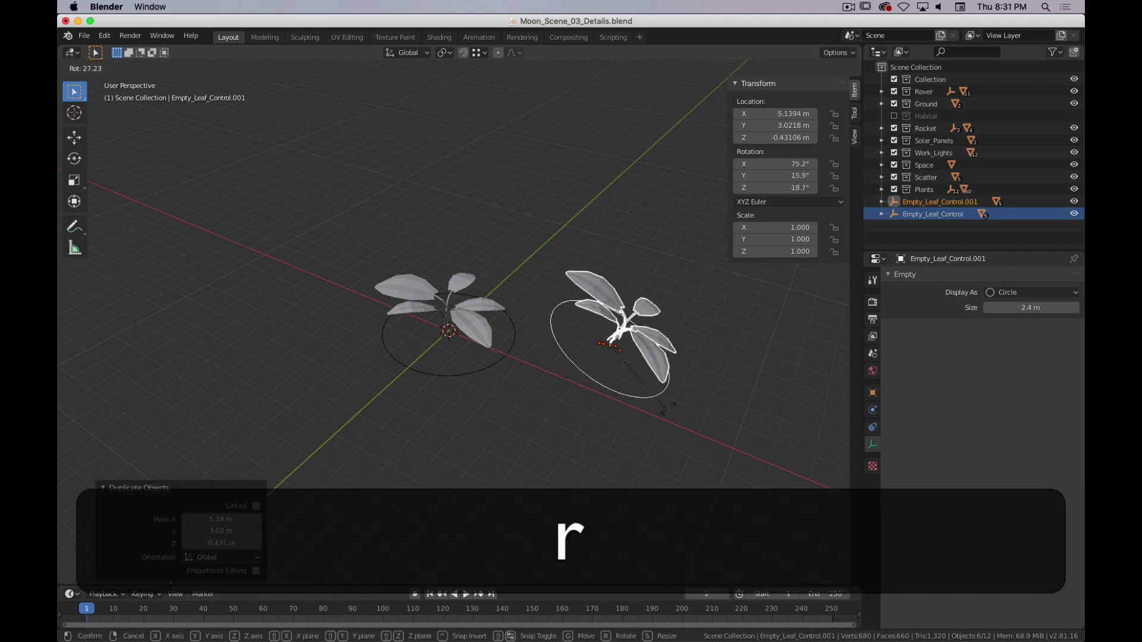
key(Escape)
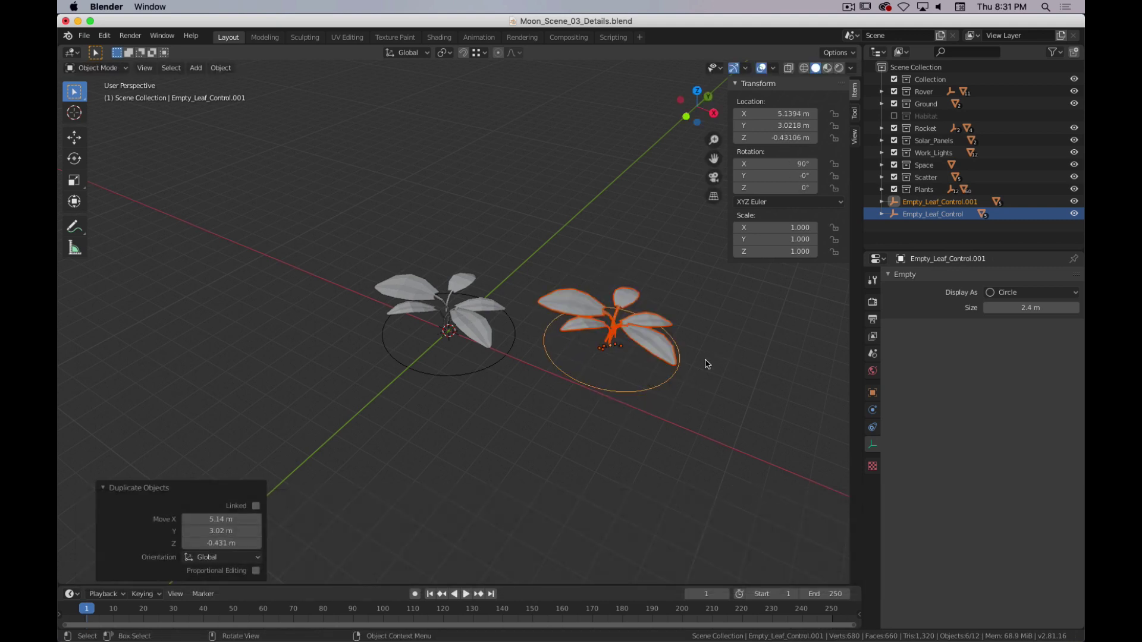
key(r)
key(z)
click(664, 436)
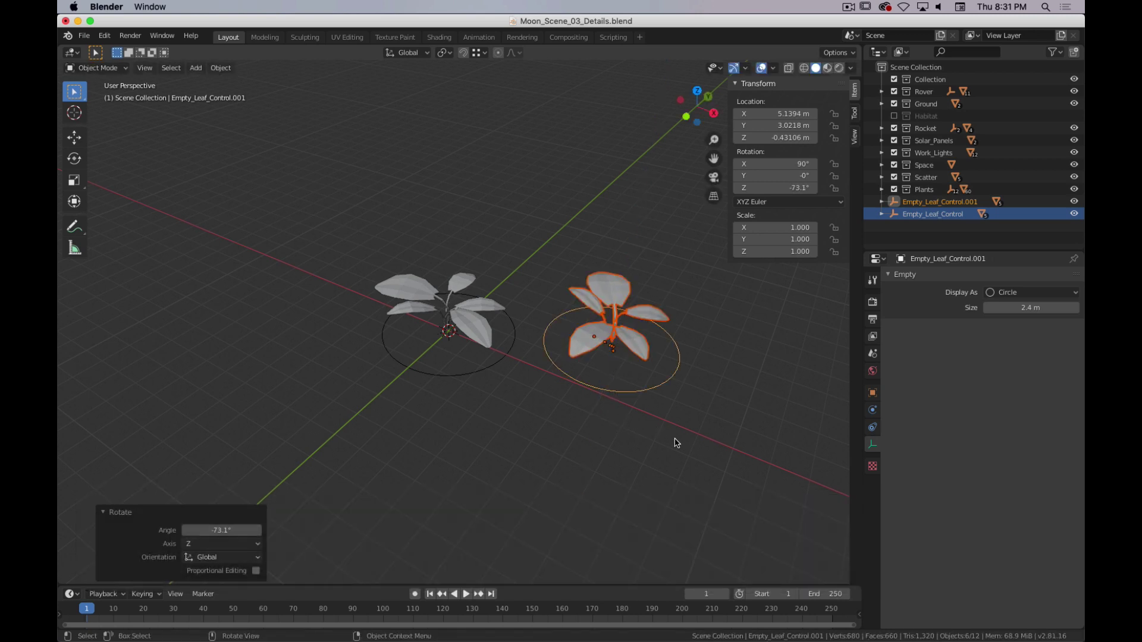
key(s)
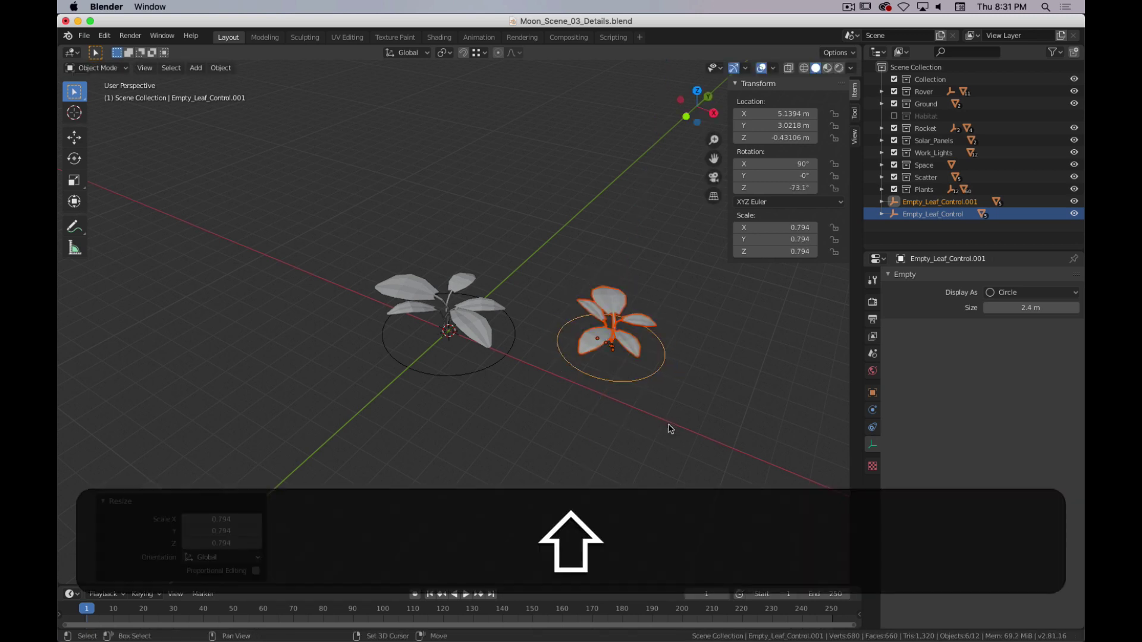
- Duplicate the smaller plant and shift the copy horizontally about -1.39 m in X and -2.91 m in Y, keeping its height
key(shift+d)
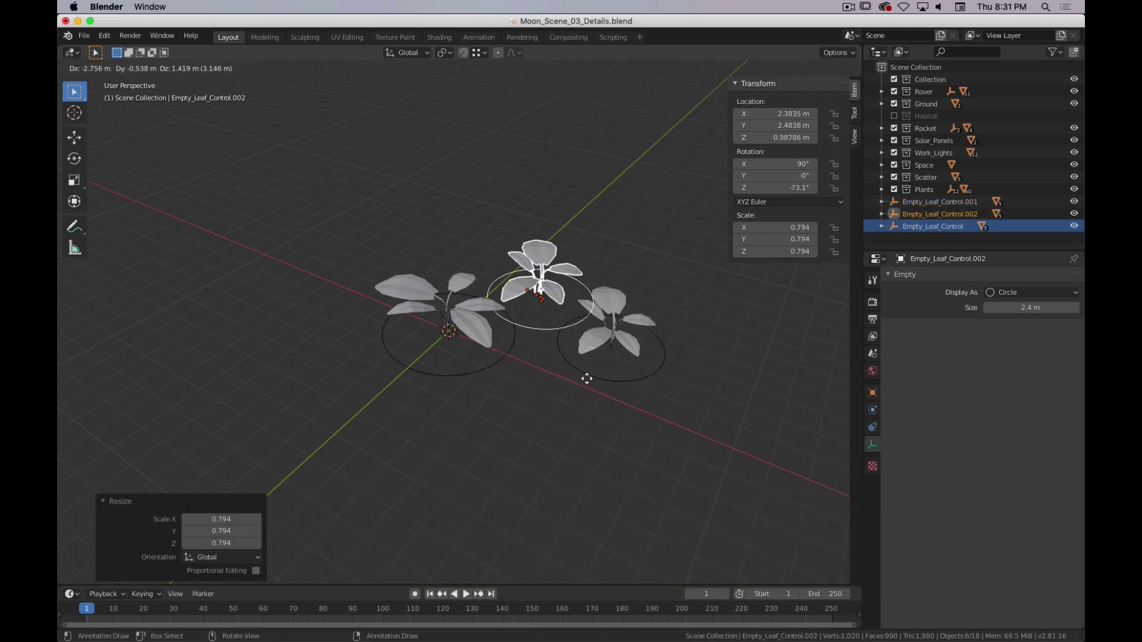
key(shift+z)
click(599, 459)
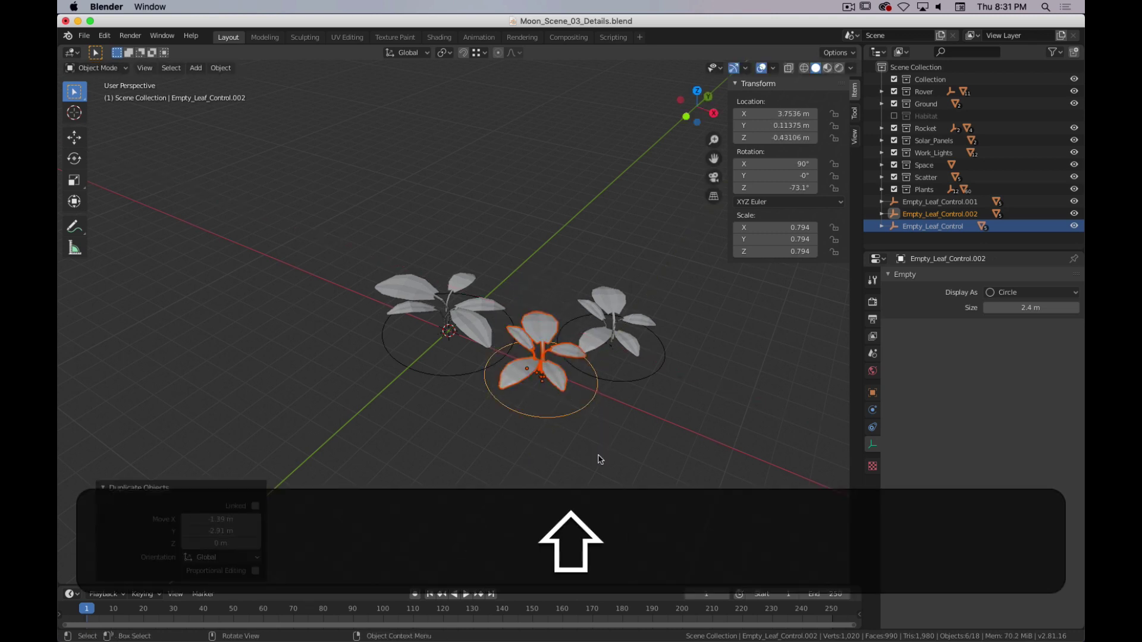
- Add the other smaller plant's control empty to the selection and raise both about 0.61 m along global Z
middle_drag(599, 459, 604, 395)
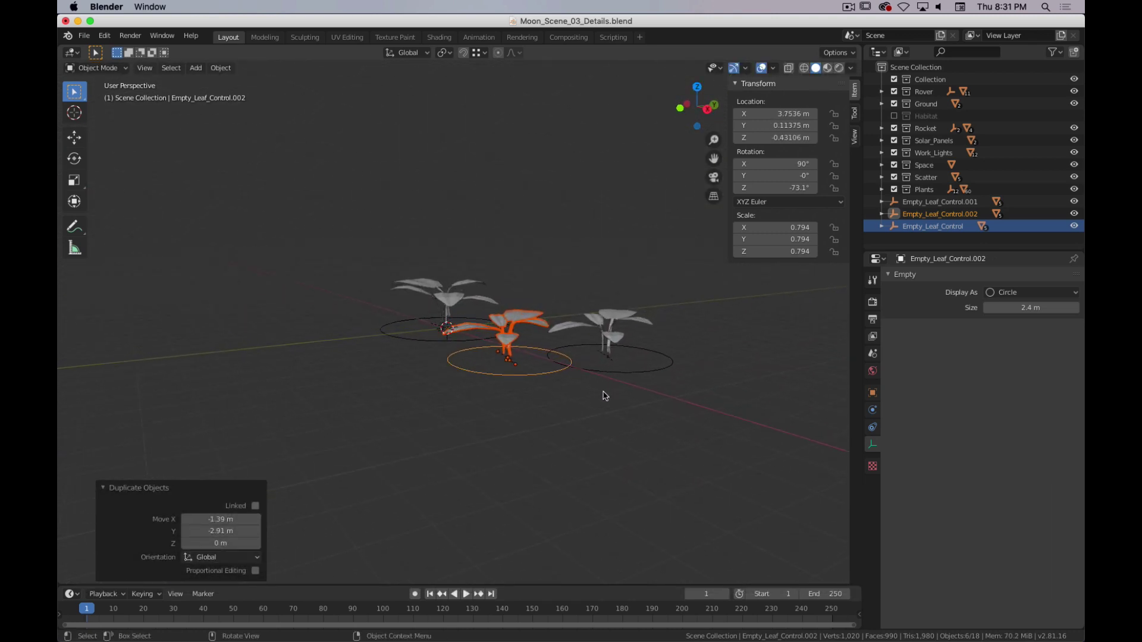
shift+click(612, 372)
key(g)
key(z)
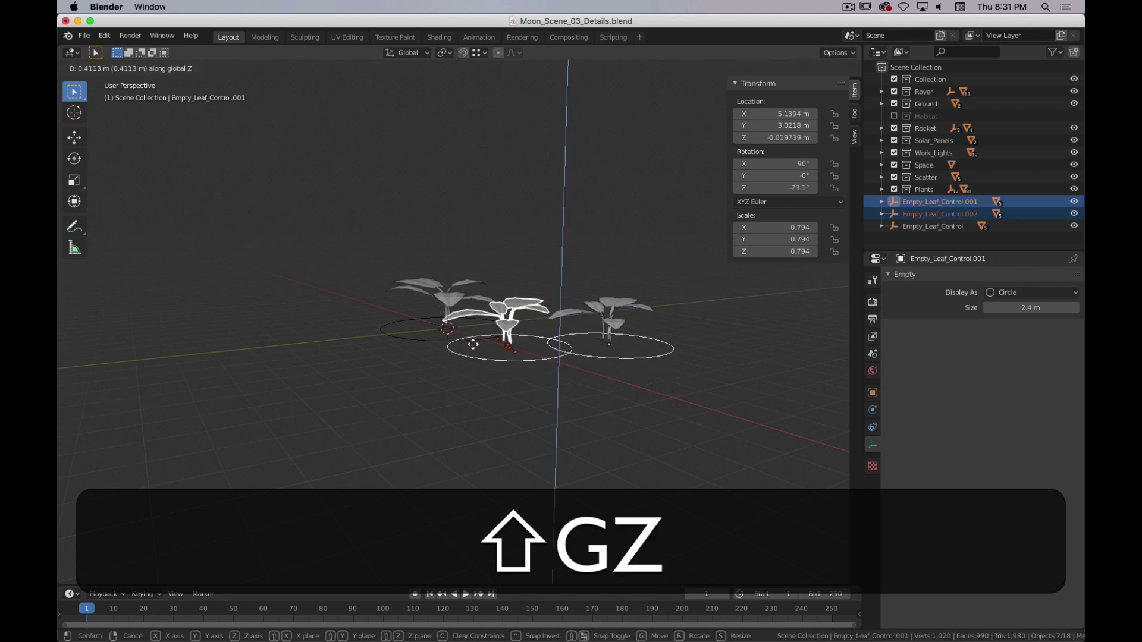
click(471, 350)
- In front view, lower both smaller plants about 0.164 m along global Z to the ground line
key(1)
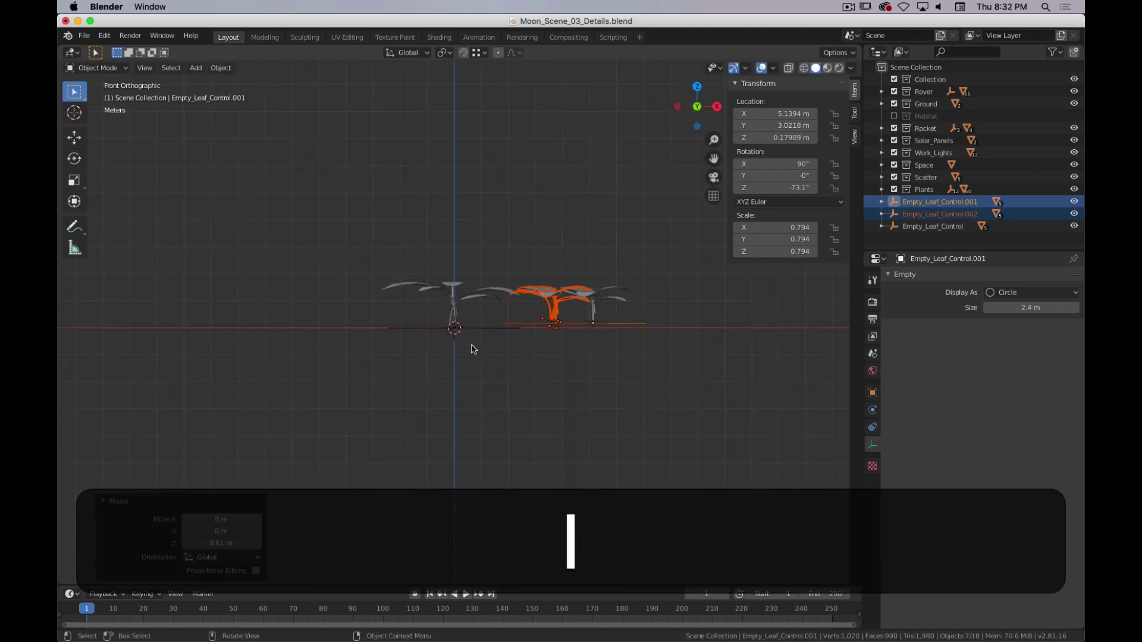
scroll(614, 369, up, 4)
key(g)
key(z)
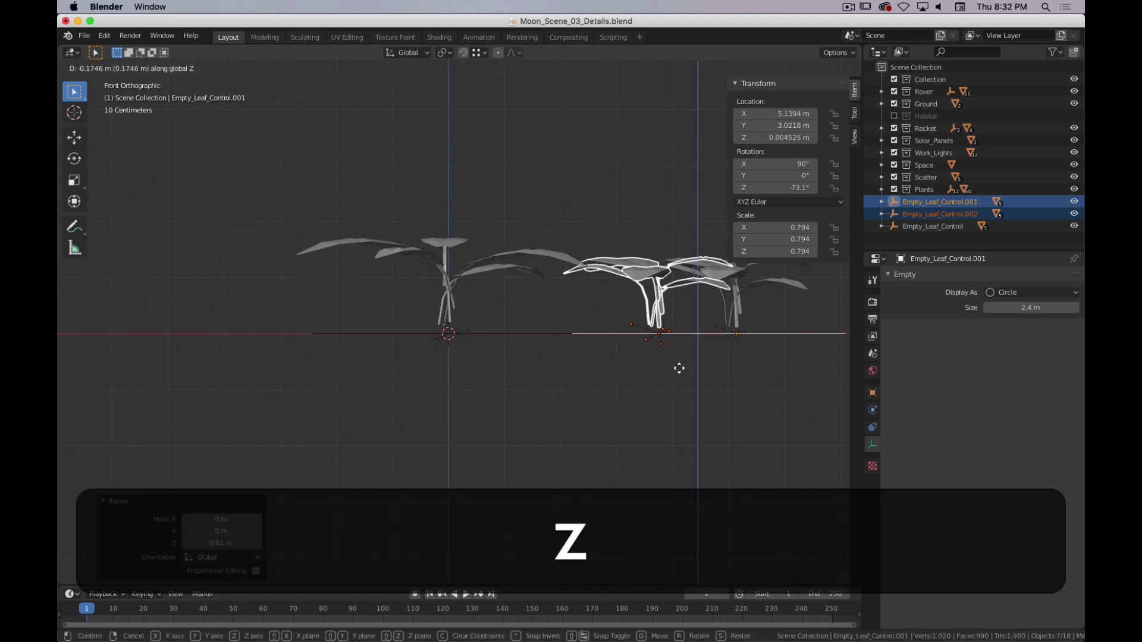
click(682, 372)
middle_drag(640, 372, 512, 406)
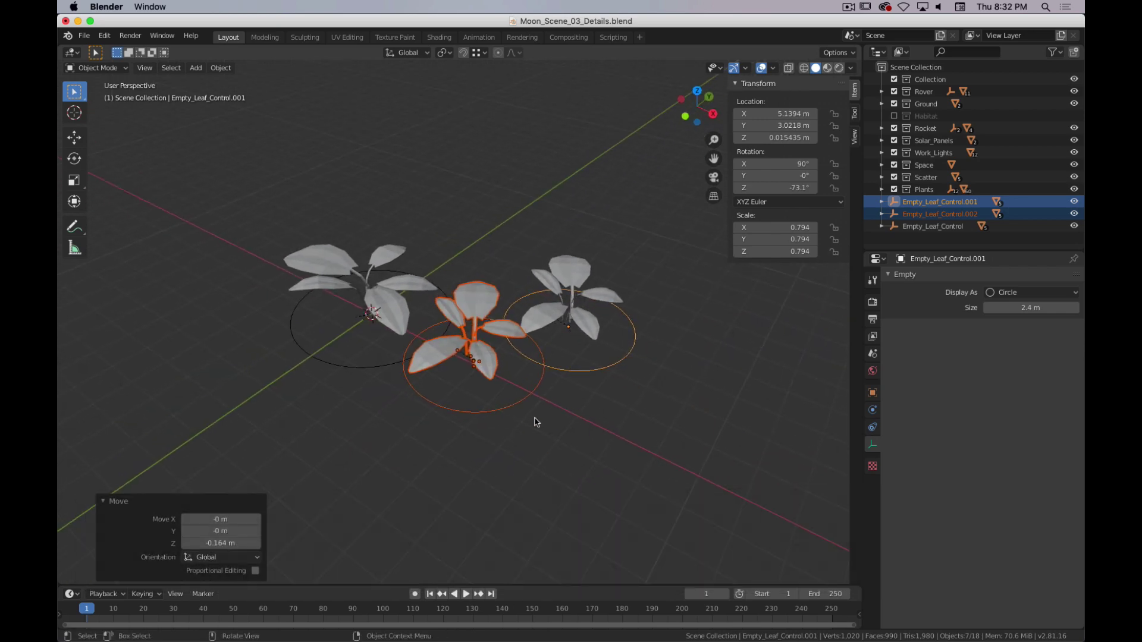
key(shift+d)
key(shift+z)
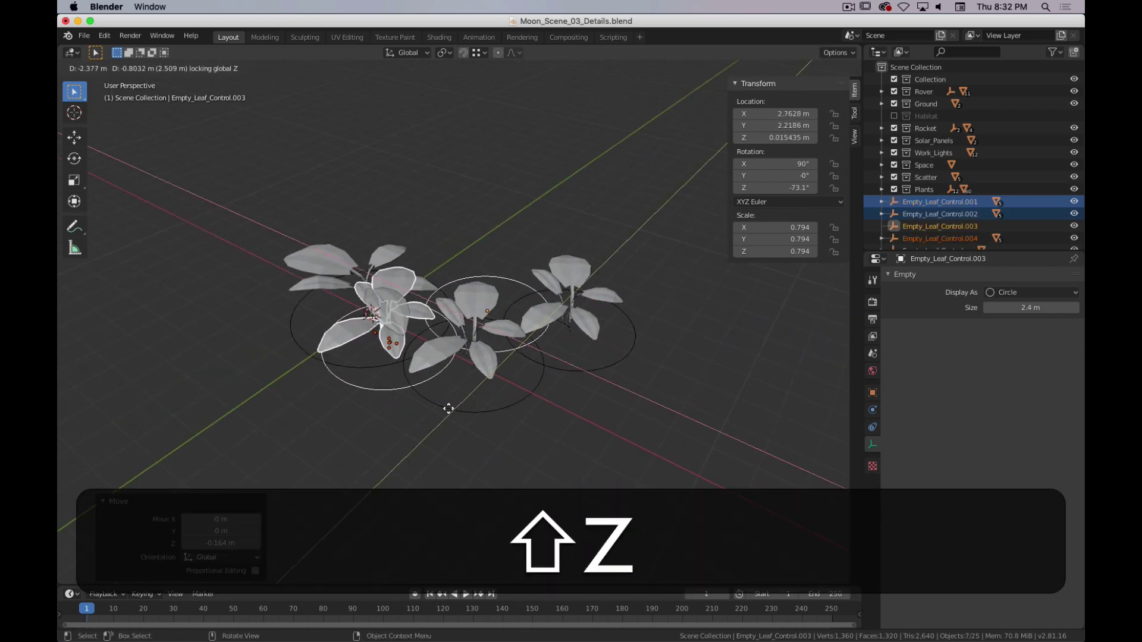
click(426, 416)
key(ctrl+z)
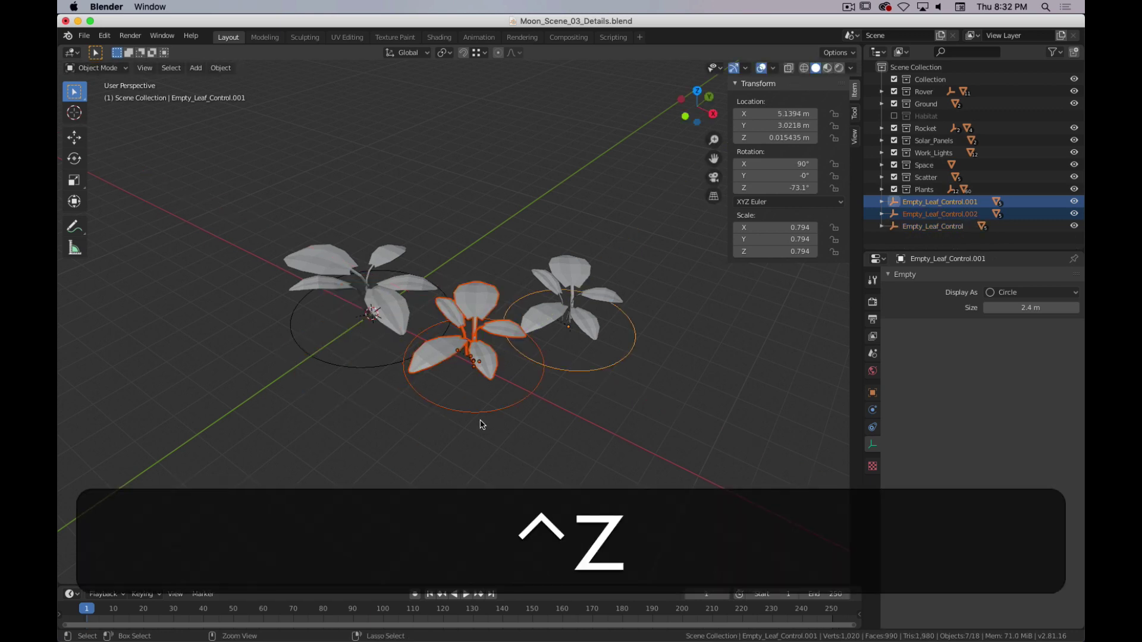
key(ctrl+z)
key(ctrl+shift+z)
key(ctrl+shift+z)
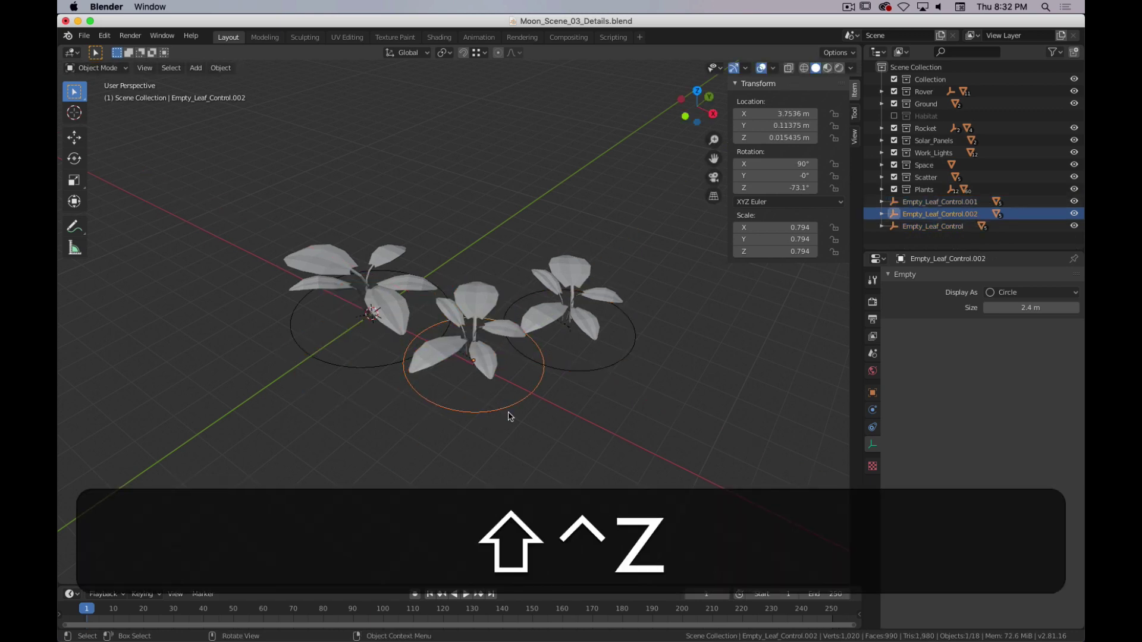
- Select the full Empty_Leaf_Control.002 hierarchy and duplicate it, shifting the copy about -1.85 m in X and 2.34 m in Y at the same height
right_click(948, 220)
click(948, 220)
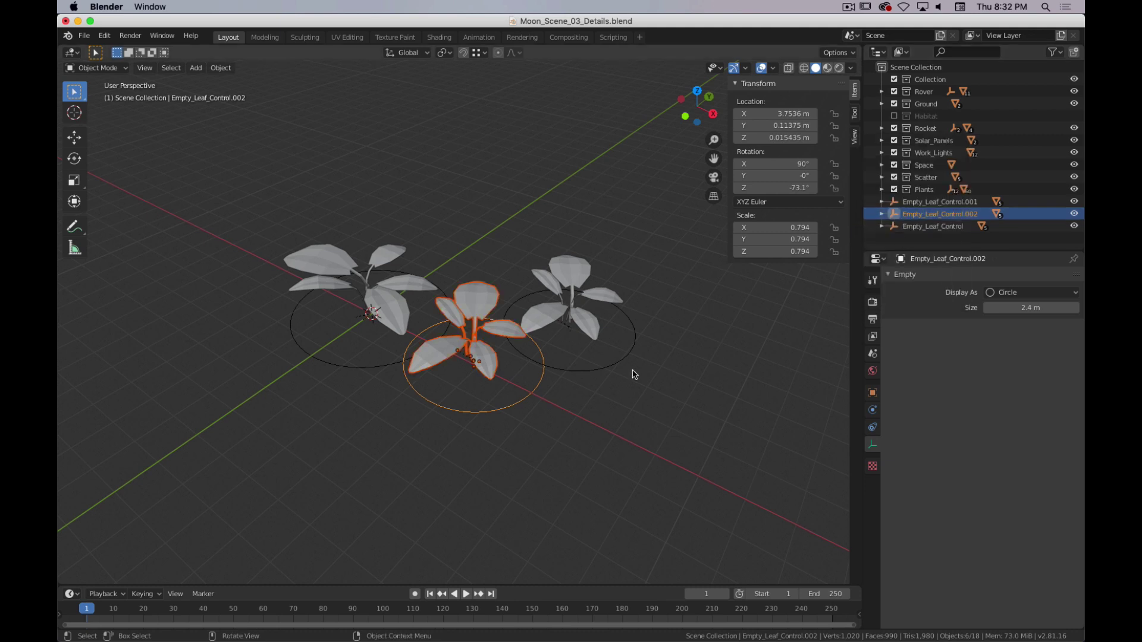
key(shift)
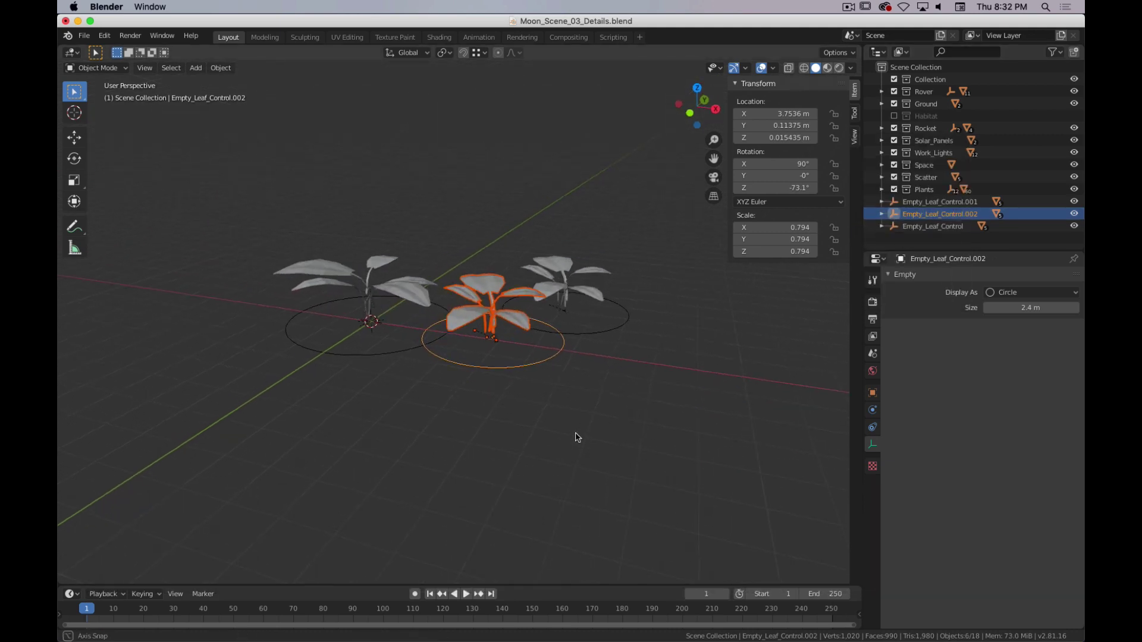
key(shift+d)
key(shift+z)
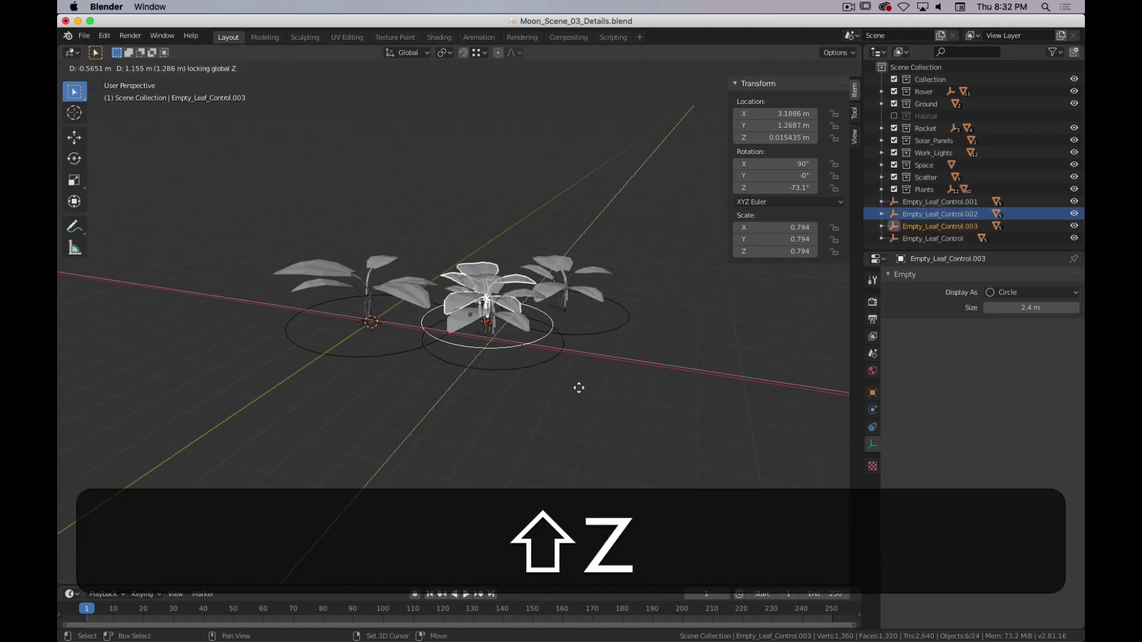
click(555, 375)
- Rotate the new duplicate about -36.8° around global Z and scale it uniformly by about 0.763
key(r)
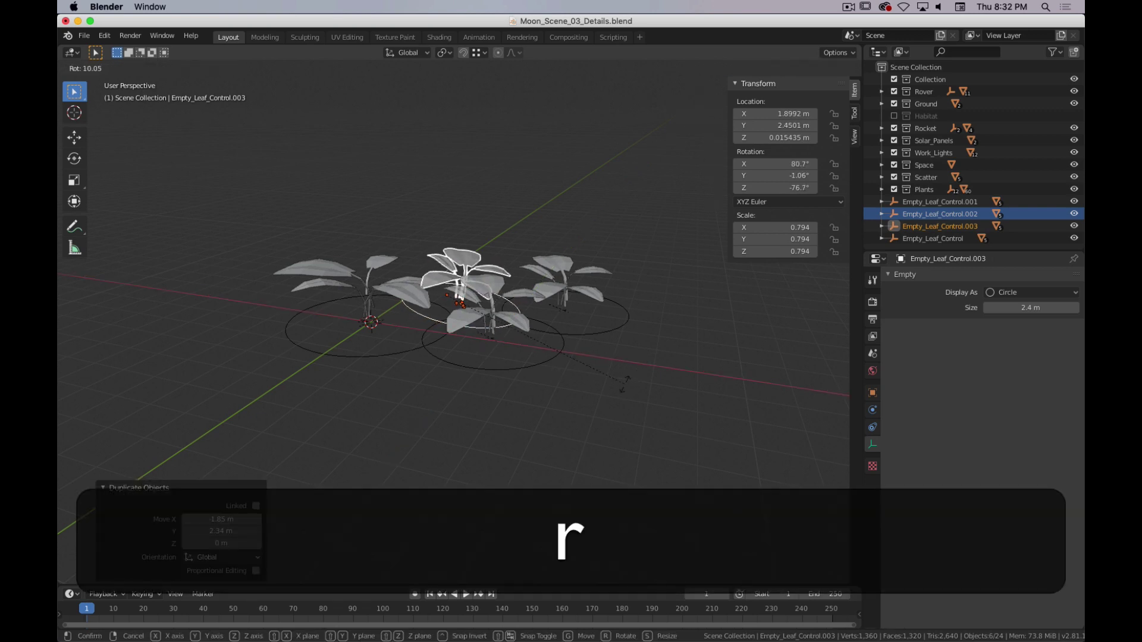
key(z)
click(587, 395)
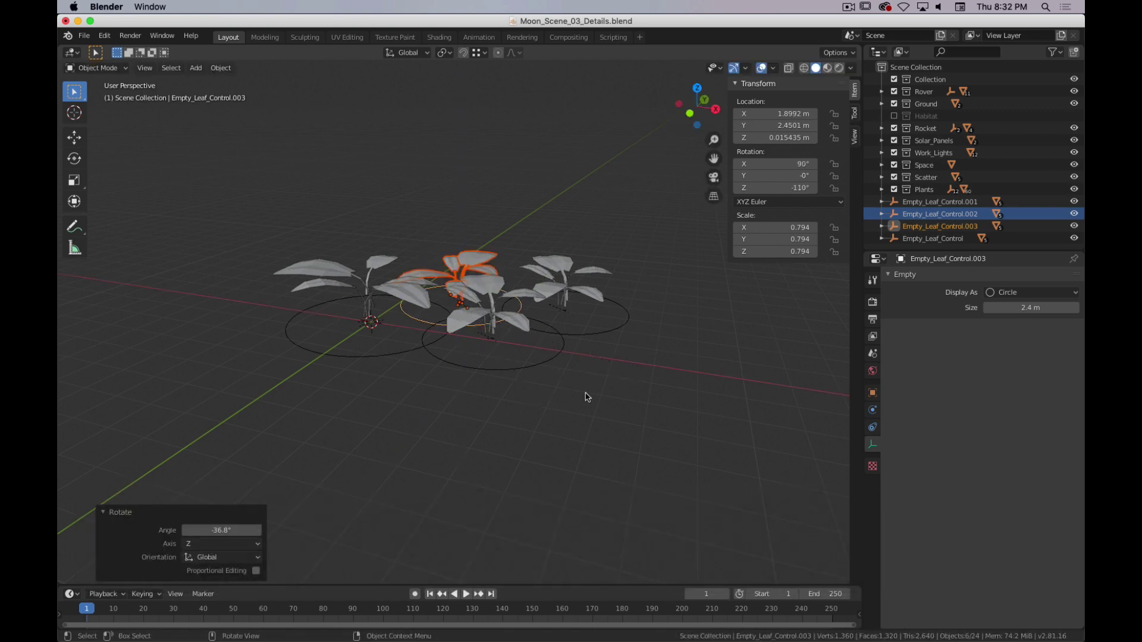
key(s)
click(621, 389)
- Rotate the largest leaf of the Empty_Leaf_Control.002 plant about -24.3° around global Z
middle_drag(620, 389, 564, 390)
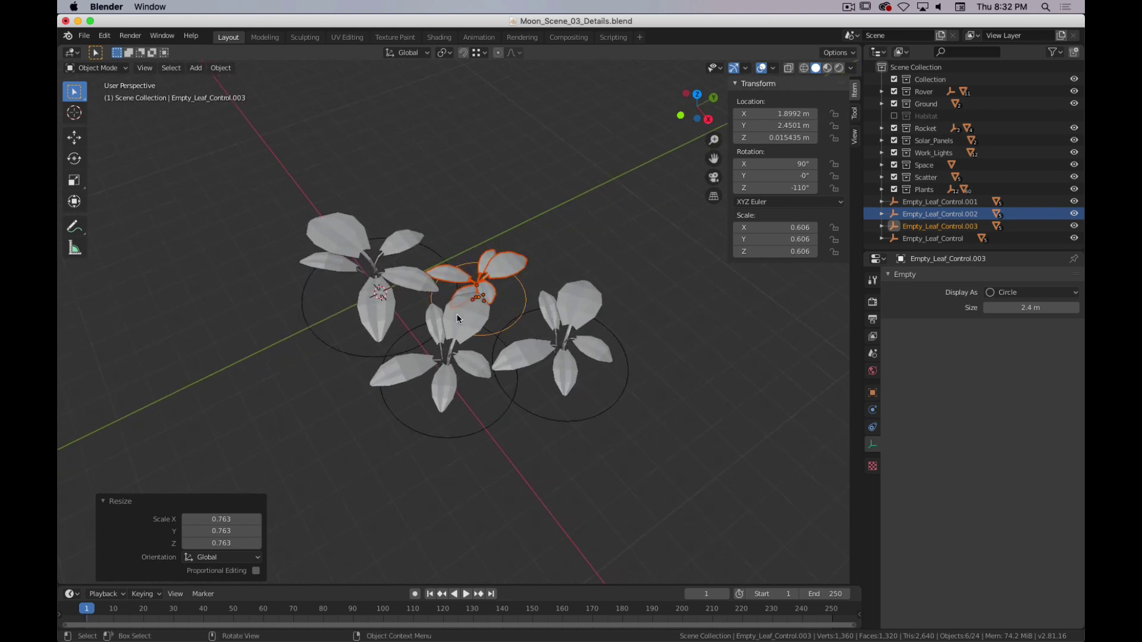
click(459, 319)
scroll(458, 350, up, 5)
key(Tab)
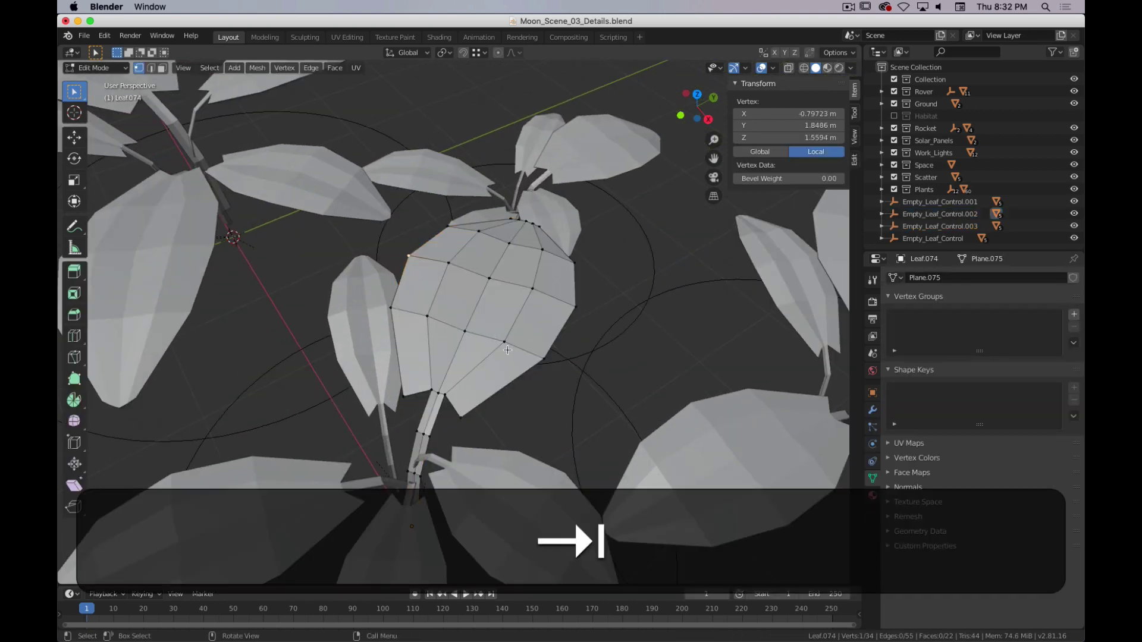
middle_drag(505, 366, 483, 270)
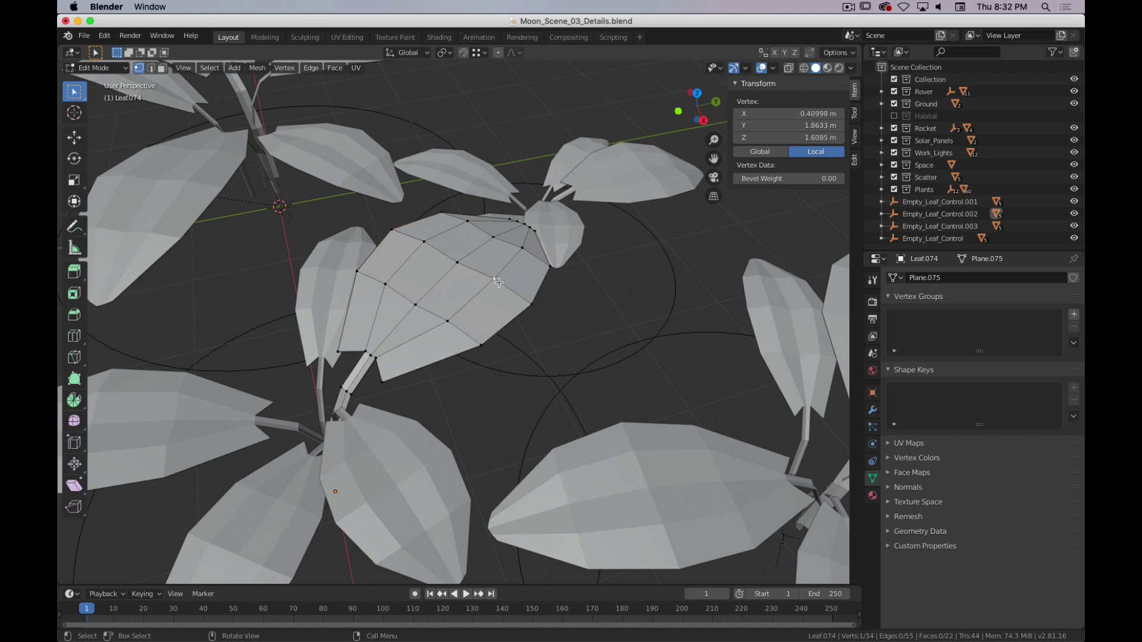
key(Tab)
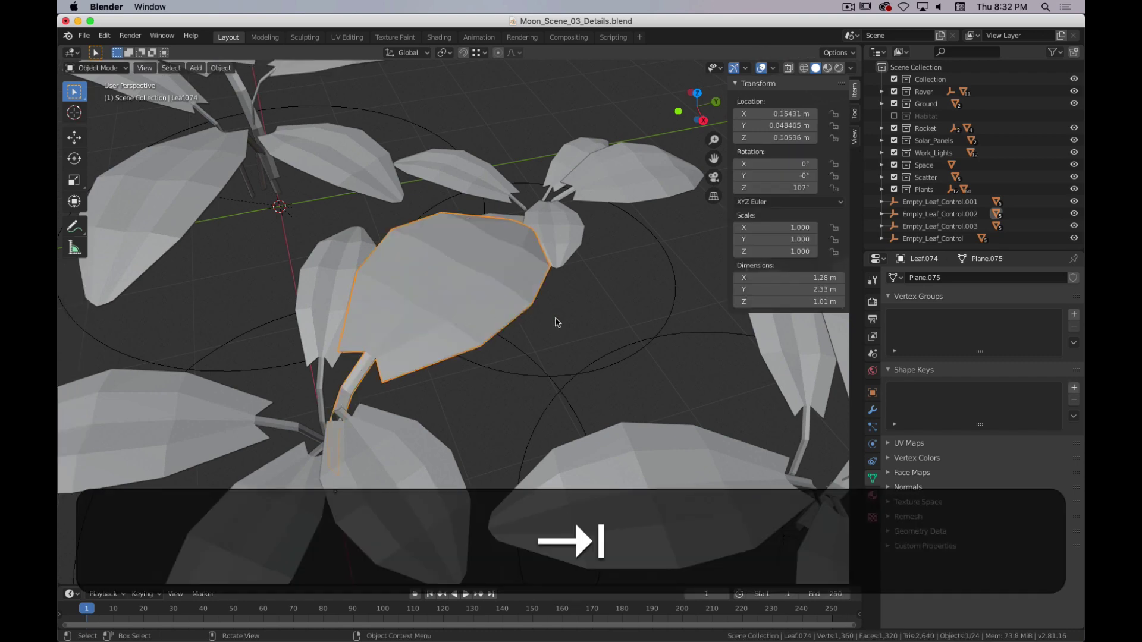
key(r)
key(z)
click(541, 433)
scroll(510, 465, down, 5)
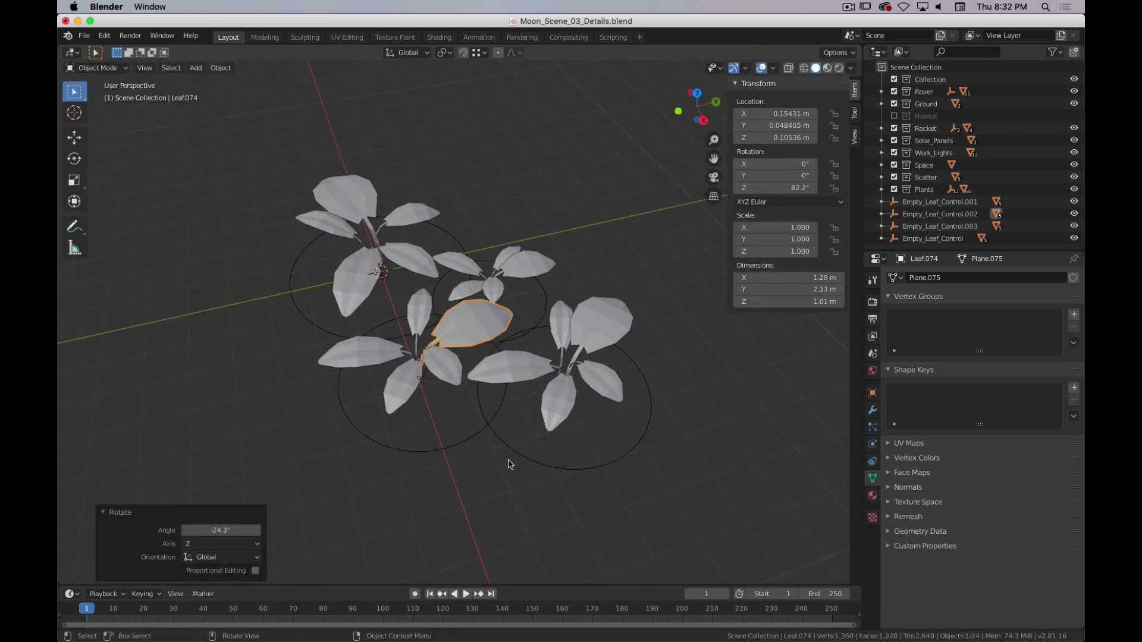
- Rotate Leaf.067, the long leaf of the Empty_Leaf_Control.001 plant, clockwise around global Z
click(530, 379)
middle_drag(615, 404, 620, 454)
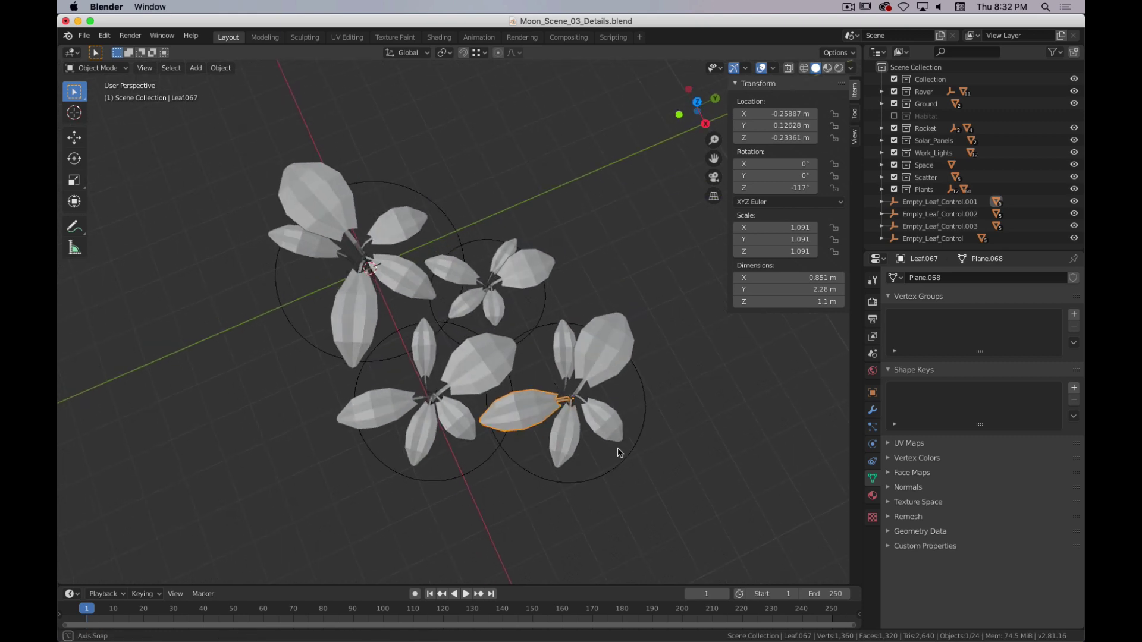
key(r)
key(z)
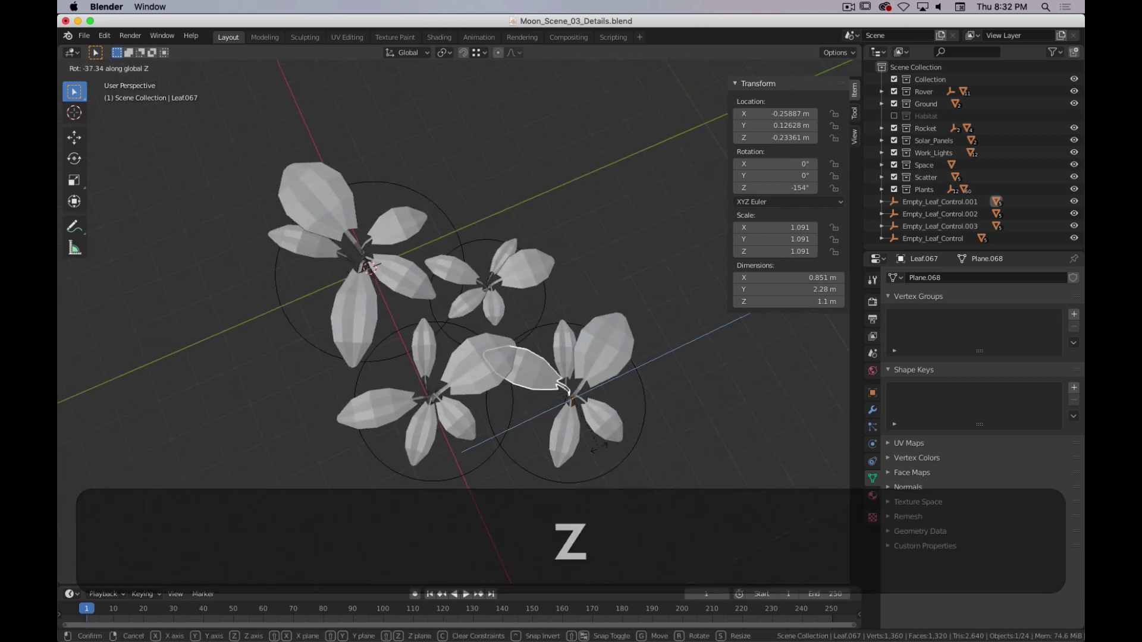
click(611, 426)
- Select Leaf.065, the short leaf on the Empty_Leaf_Control.001 plant, and scale it uniformly to about 0.807
click(611, 427)
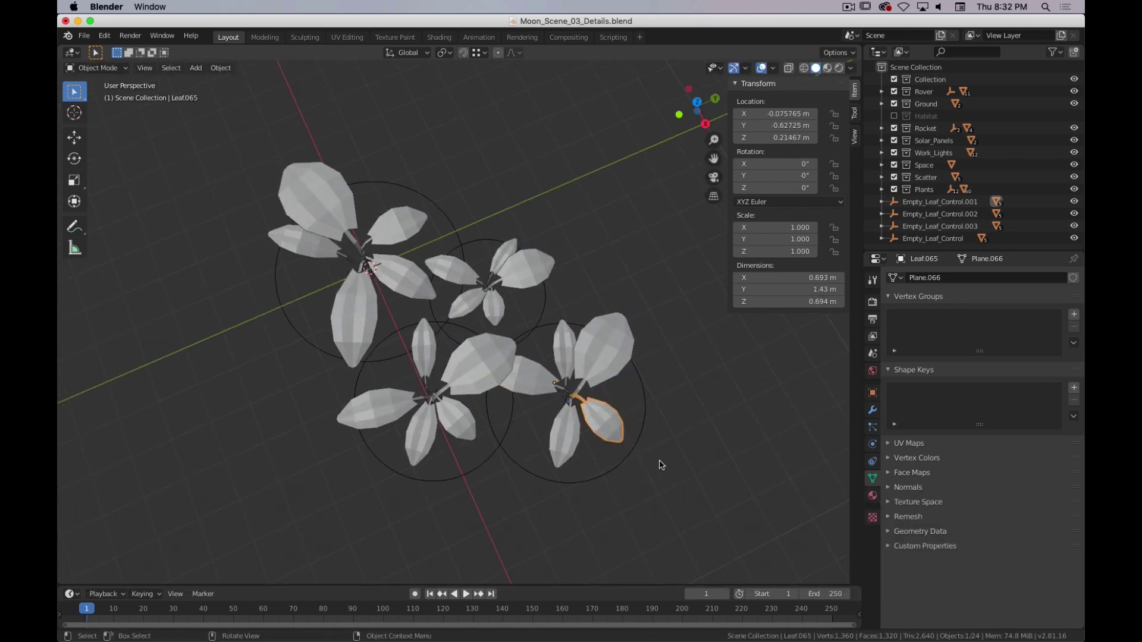
key(s)
click(625, 454)
- Delete one leaf from the smallest plant
middle_drag(624, 454, 518, 367)
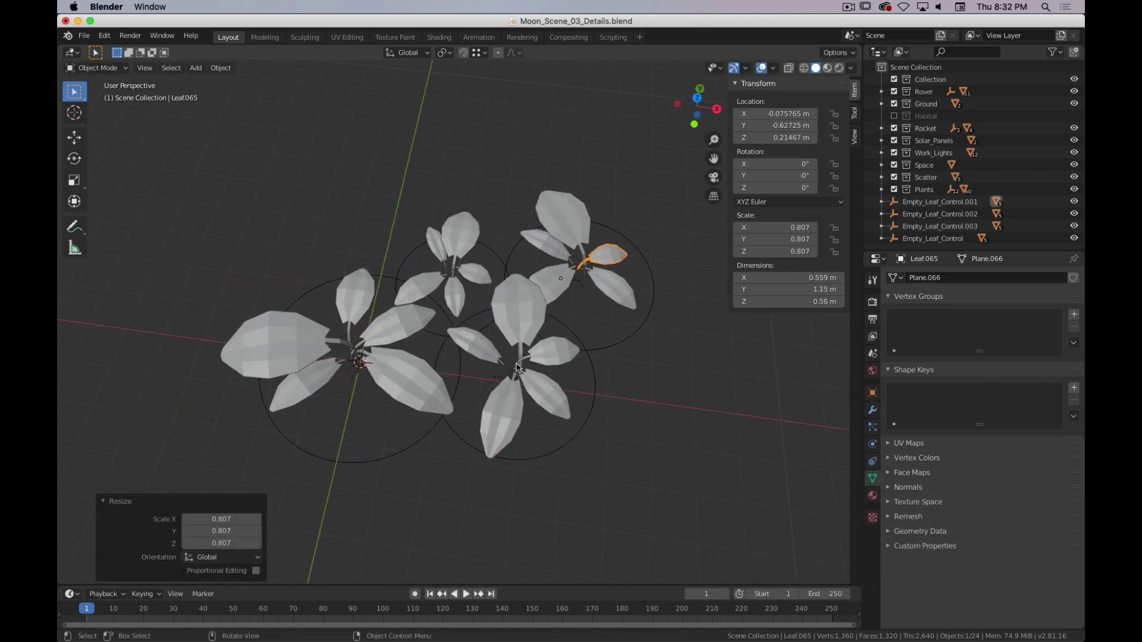
click(463, 301)
key(Delete)
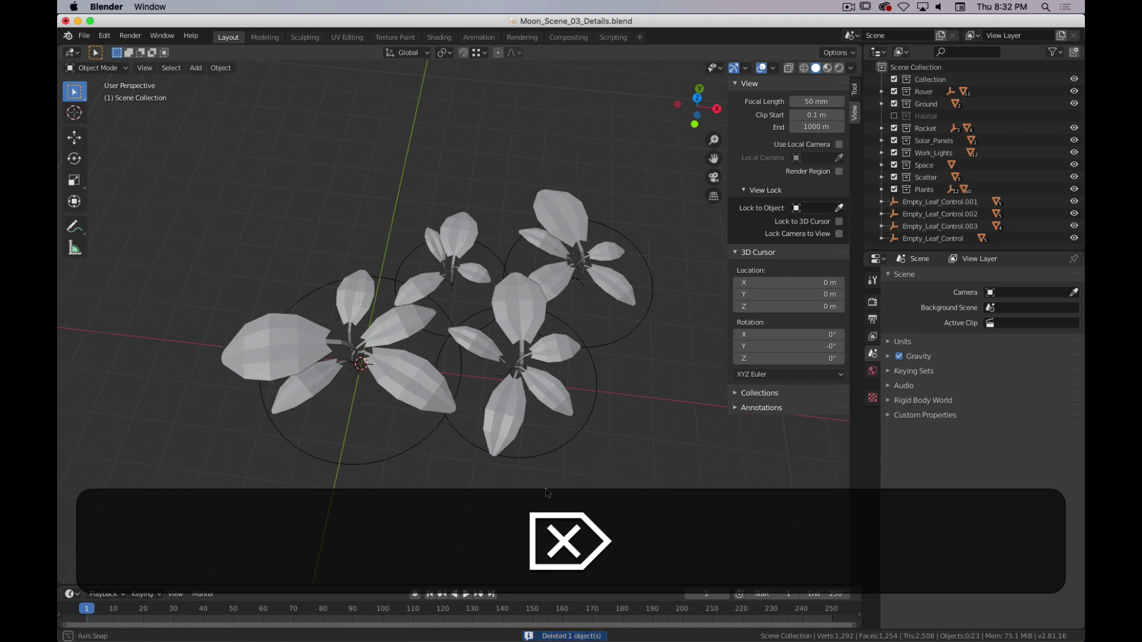
- Rotate the smallest plant's largest leaf around global Z to a Z rotation of about 70.6°, and deselect it
mouse_move(463, 301)
middle_down()
mouse_move(655, 462)
mouse_move(602, 504)
mouse_move(518, 502)
mouse_move(483, 304)
middle_up()
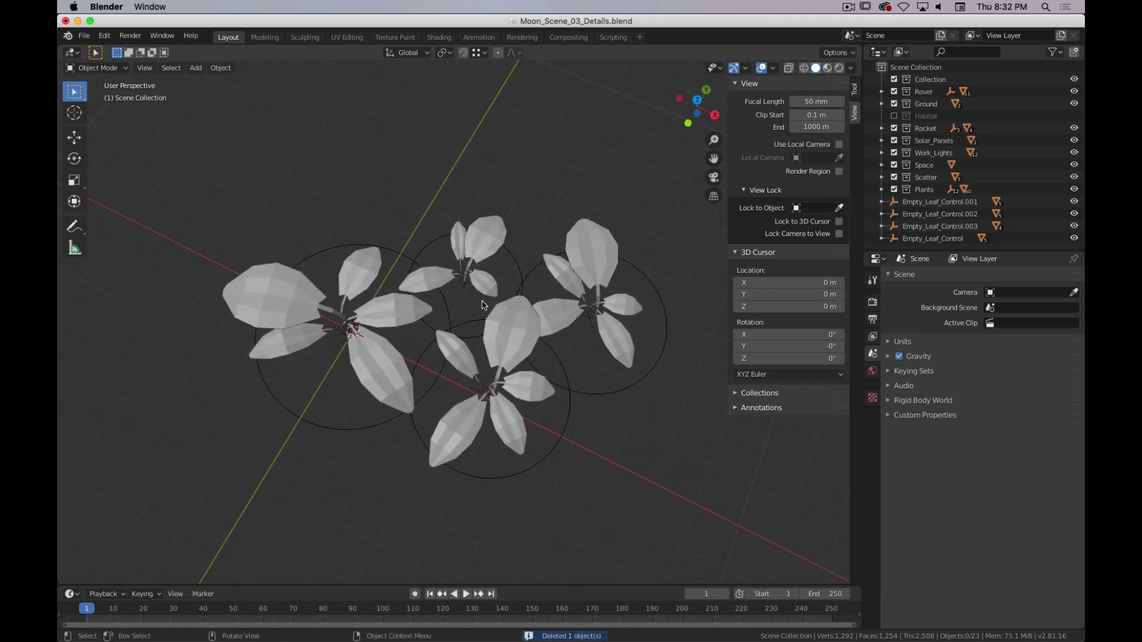
click(484, 240)
key(r)
key(z)
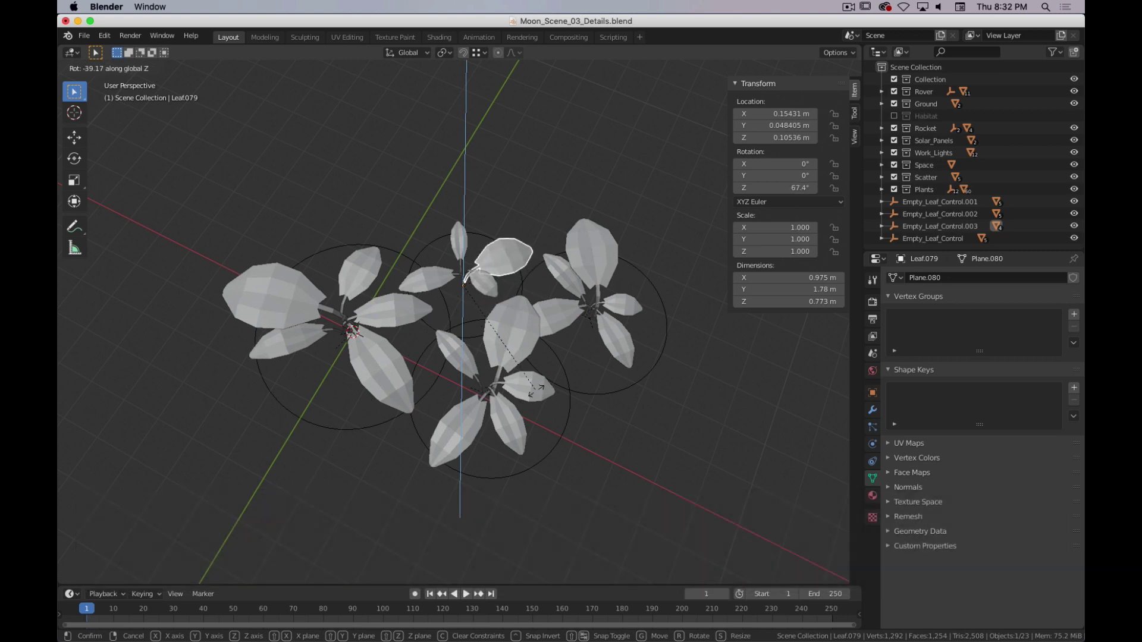
click(553, 399)
click(684, 429)
middle_drag(483, 486, 528, 465)
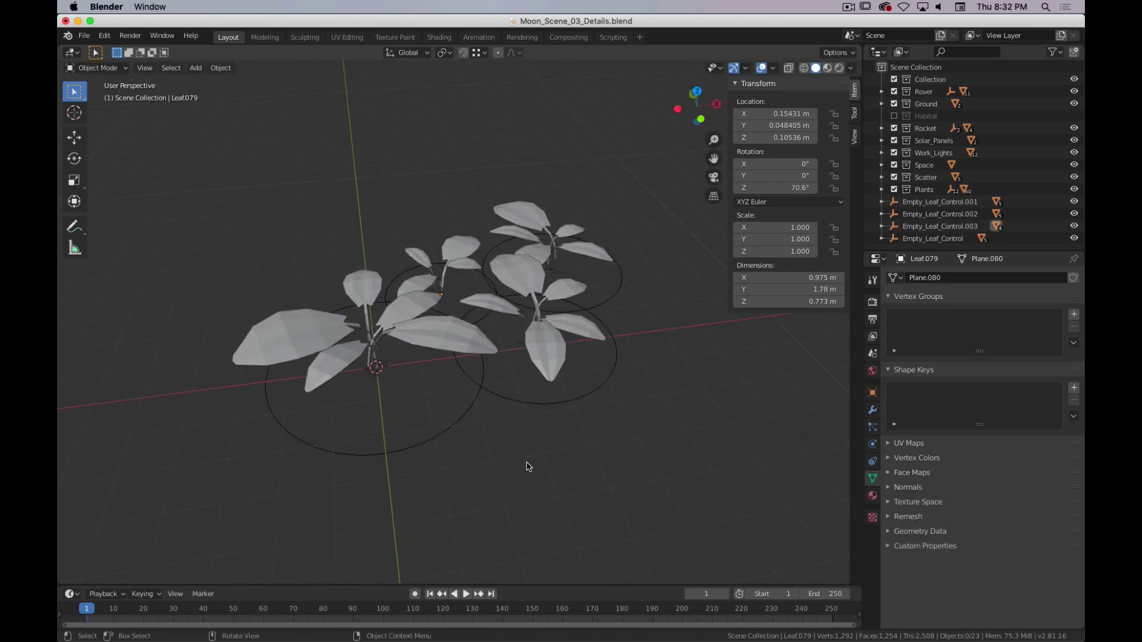
scroll(460, 487, up, 3)
scroll(549, 476, down, 4)
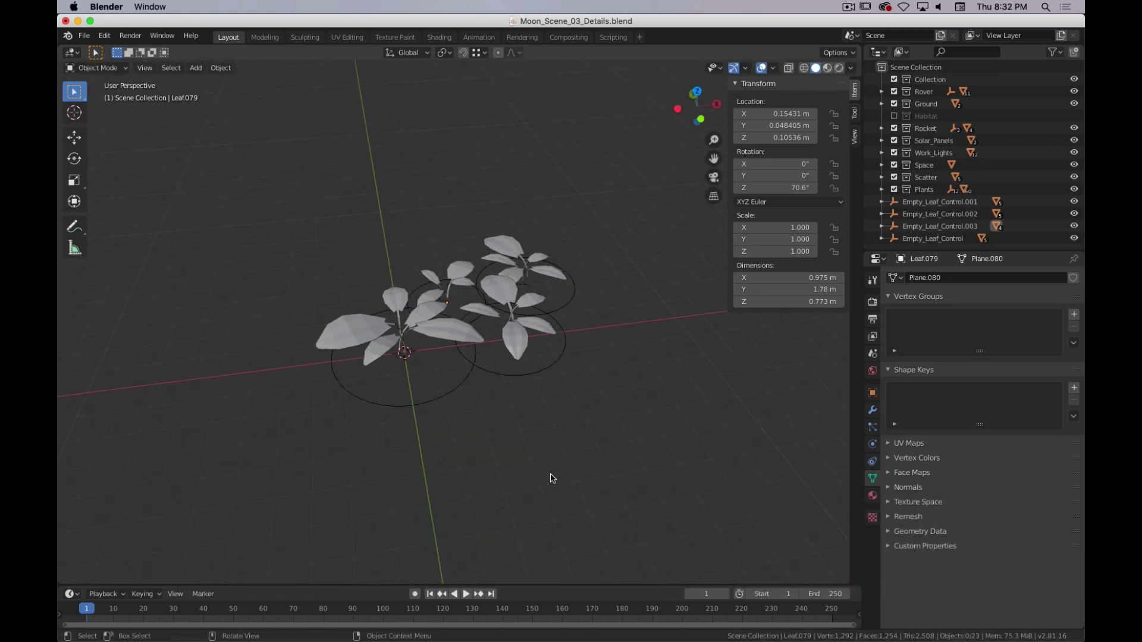
key(Tab)
key(Tab)
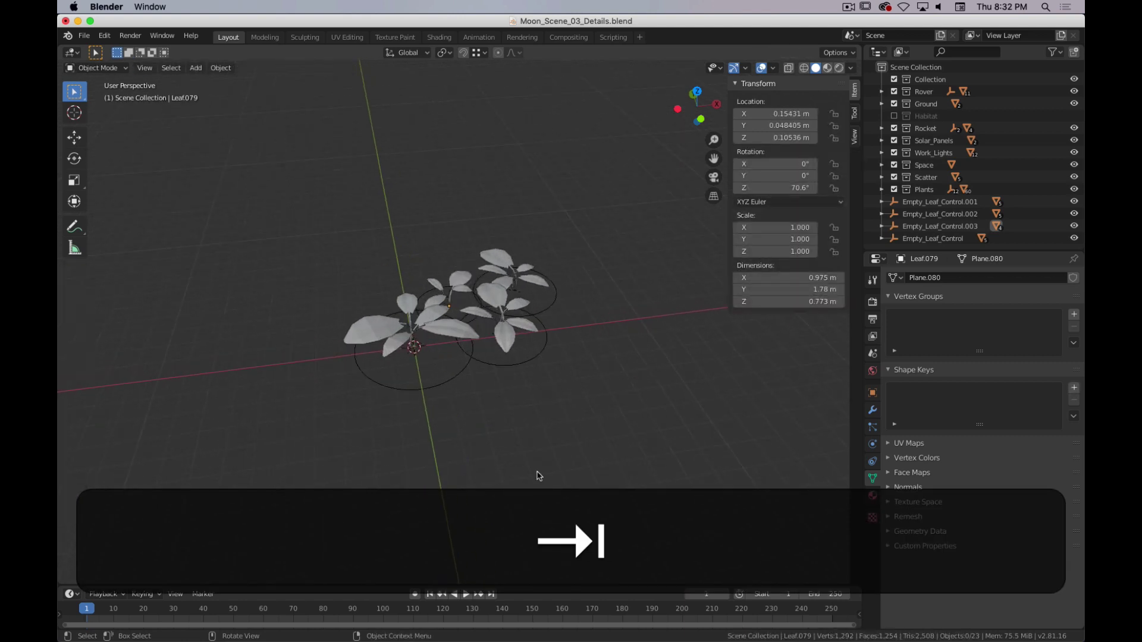
key(super+period)
- Move all four plants into a new collection named New_Leaves and exclude that collection from the view layer
drag(605, 145, 319, 430)
key(m)
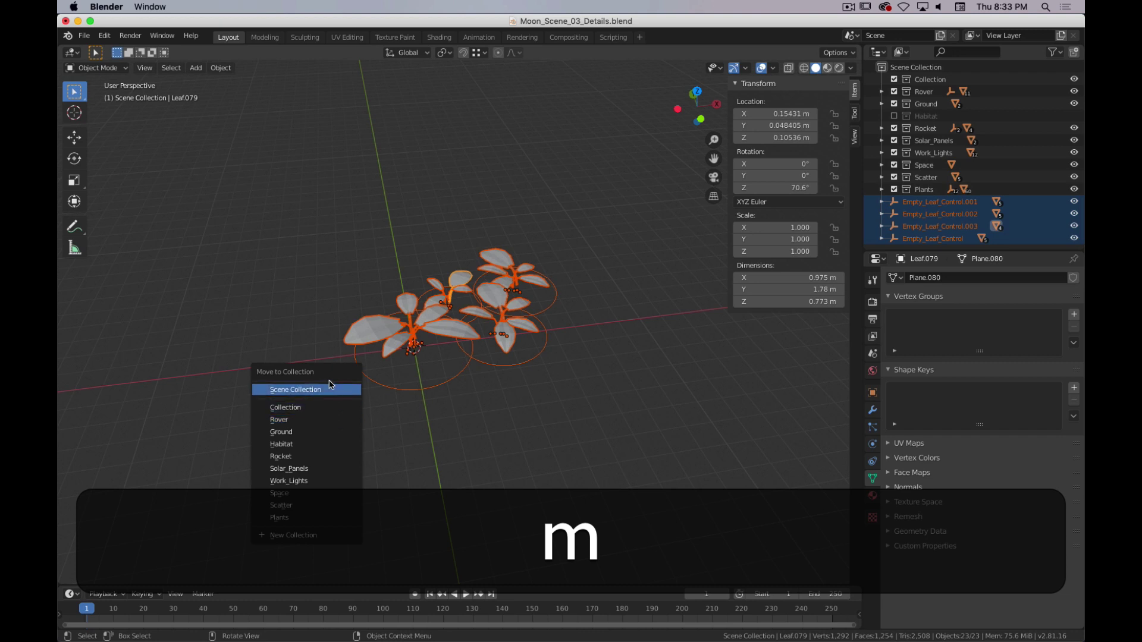
click(284, 534)
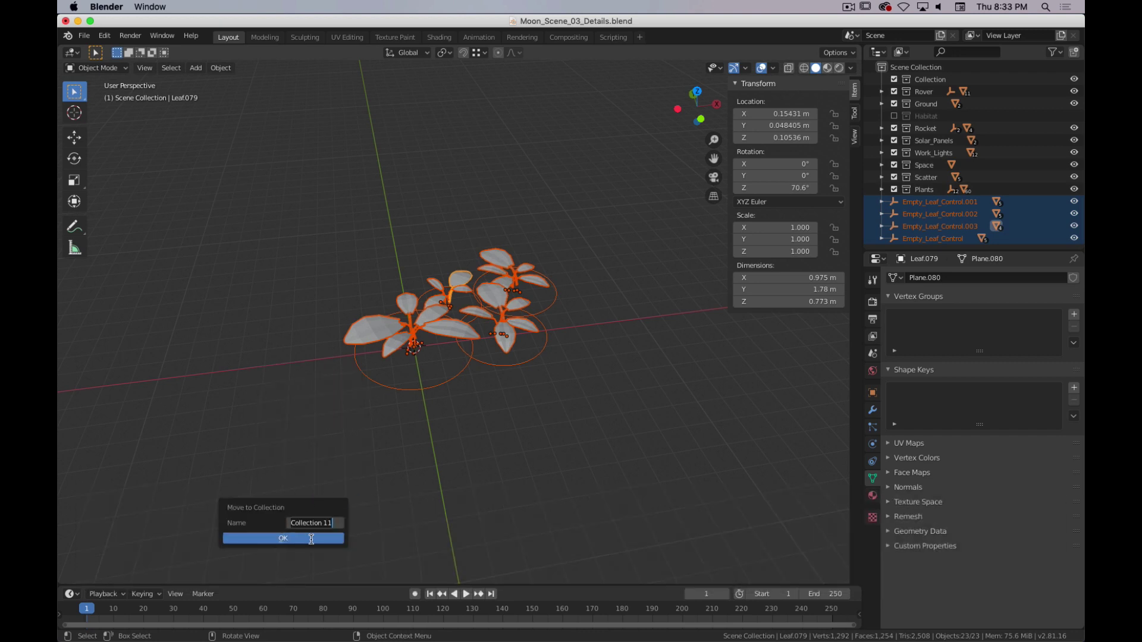
text(New_K)
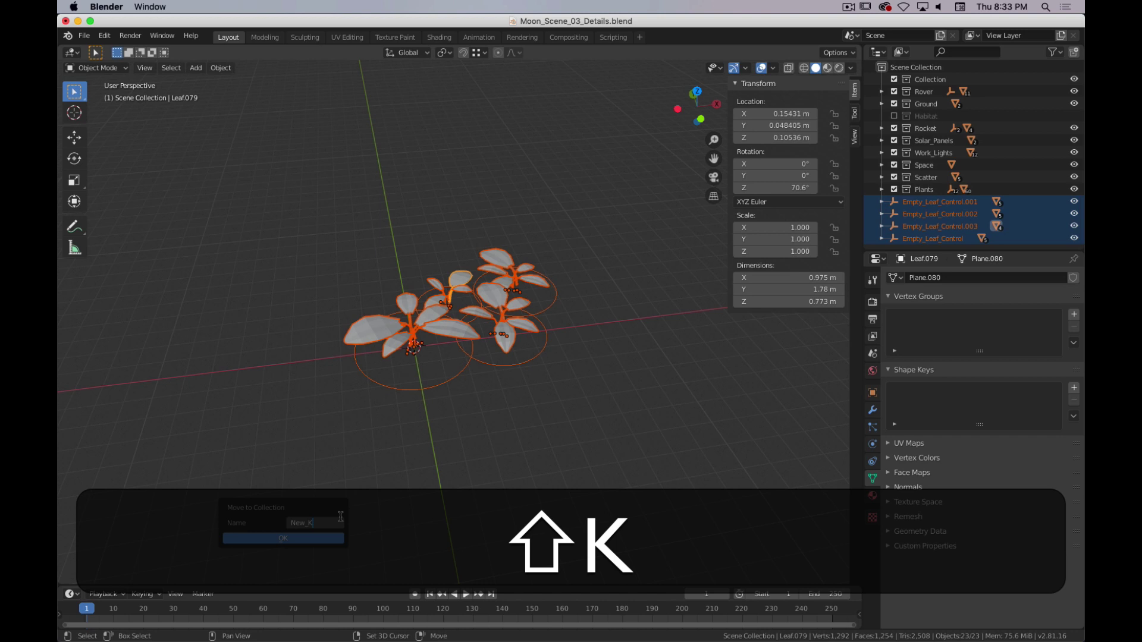
key(BackSpace)
text(Leaves)
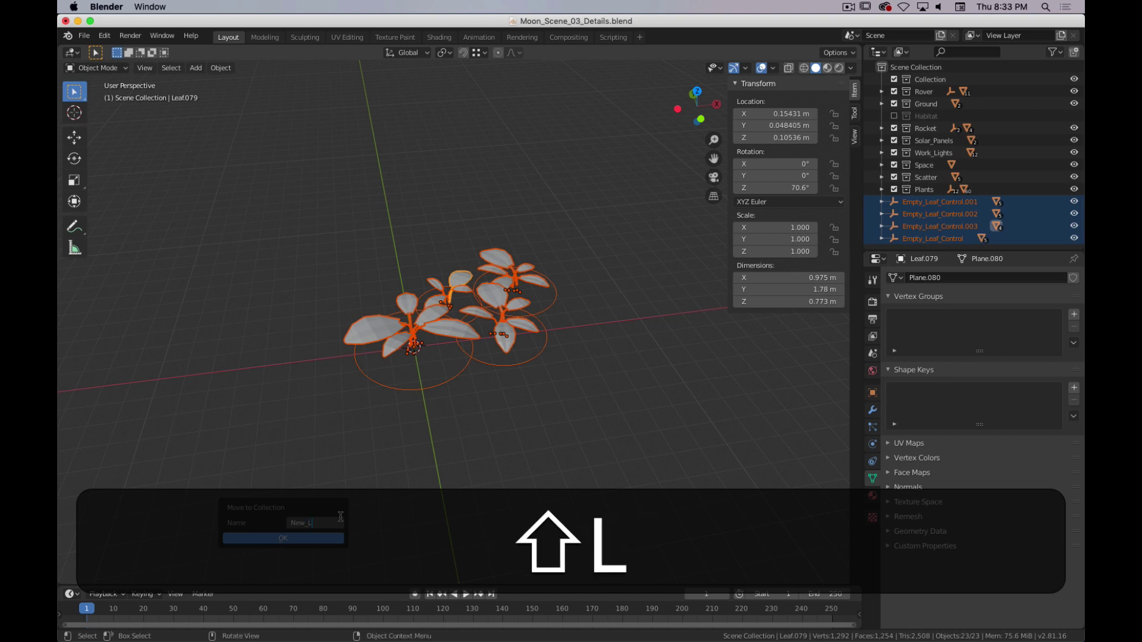
key(Return)
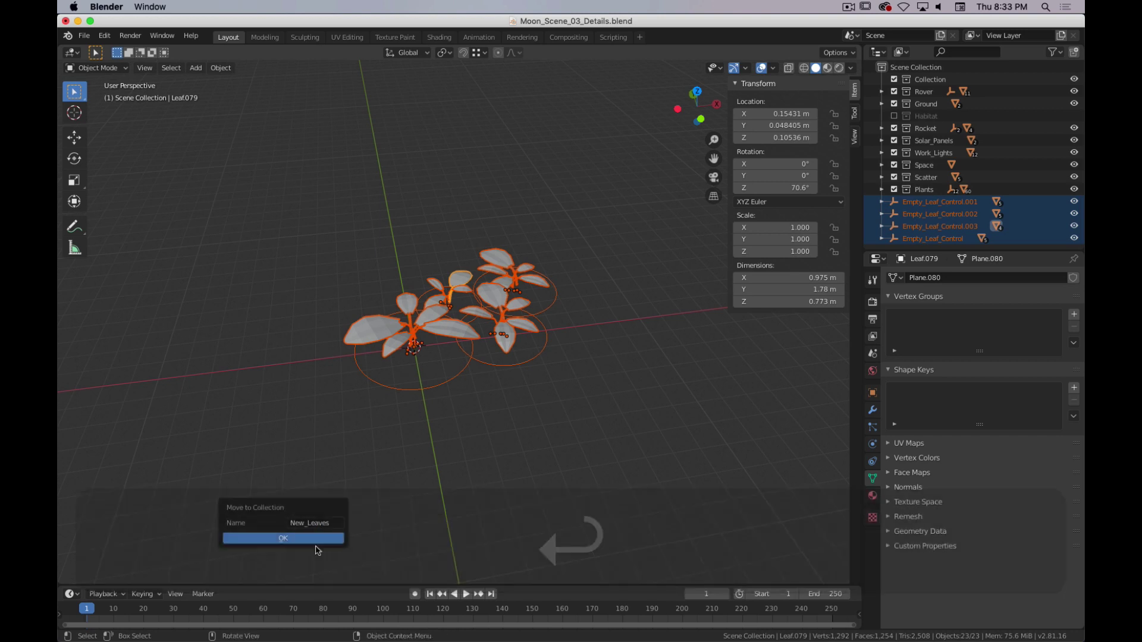
click(313, 538)
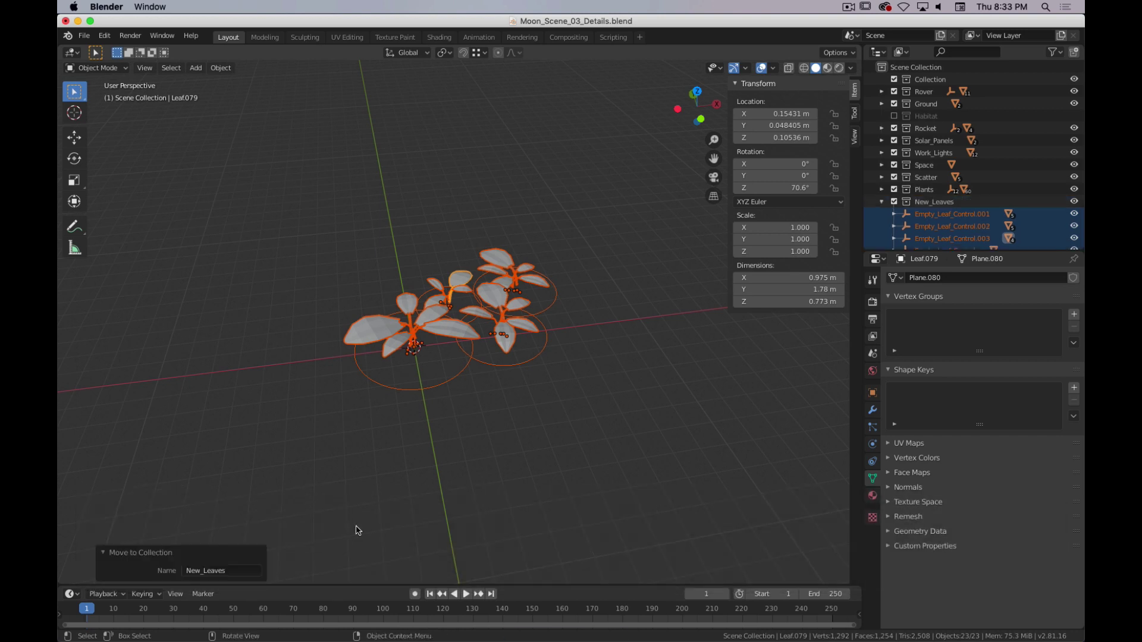
click(881, 203)
click(894, 203)
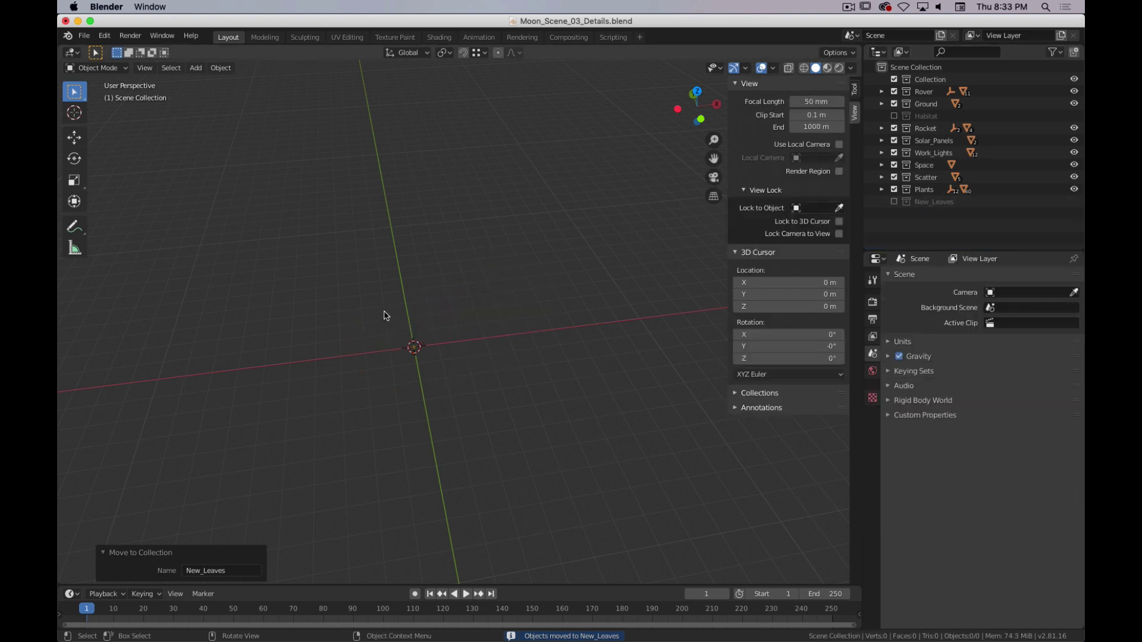
- Add a mesh plane at the world origin
shift+middle_drag(412, 335, 446, 315)
scroll(488, 297, up, 18)
scroll(459, 360, down, 5)
scroll(457, 355, up, 4)
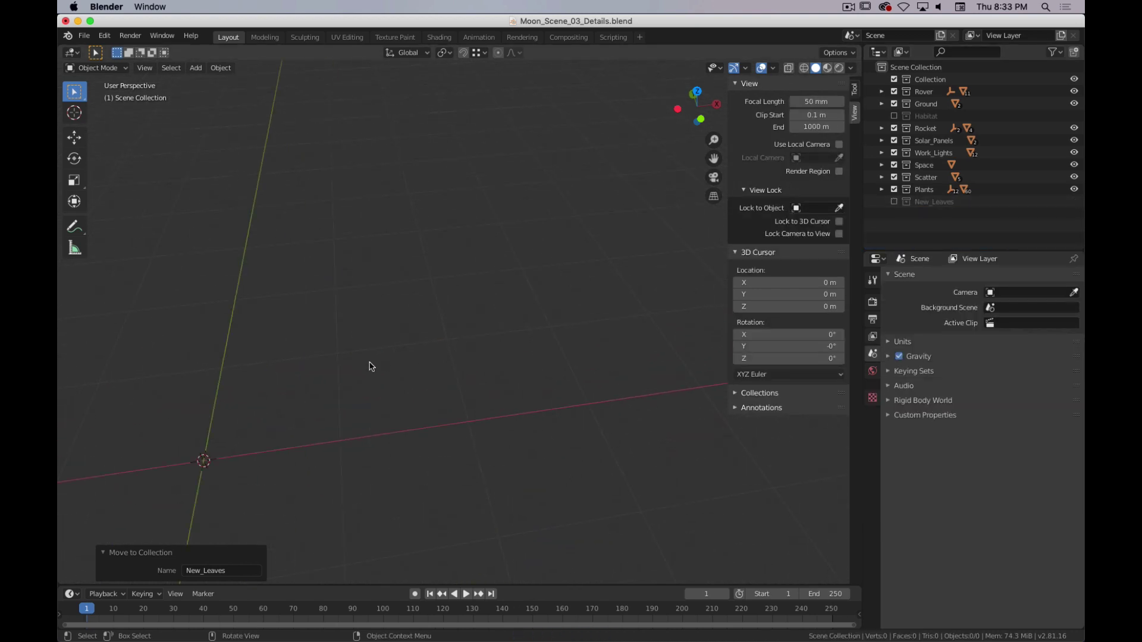
shift+middle_drag(377, 360, 444, 270)
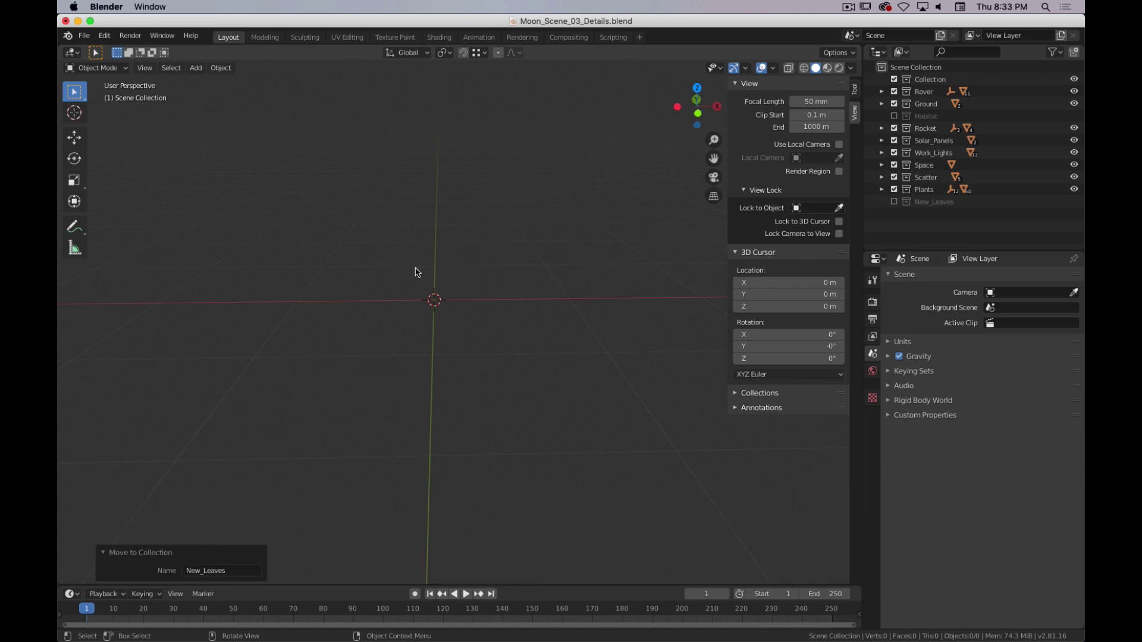
middle_drag(418, 272, 426, 303)
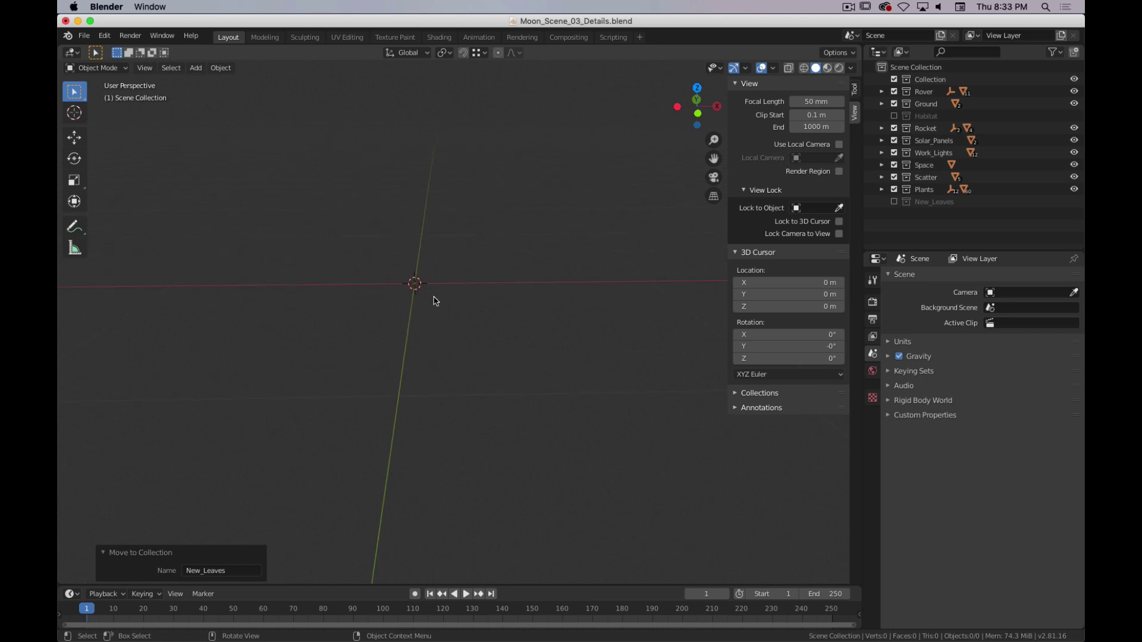
key(shift+a)
mouse_move(435, 191)
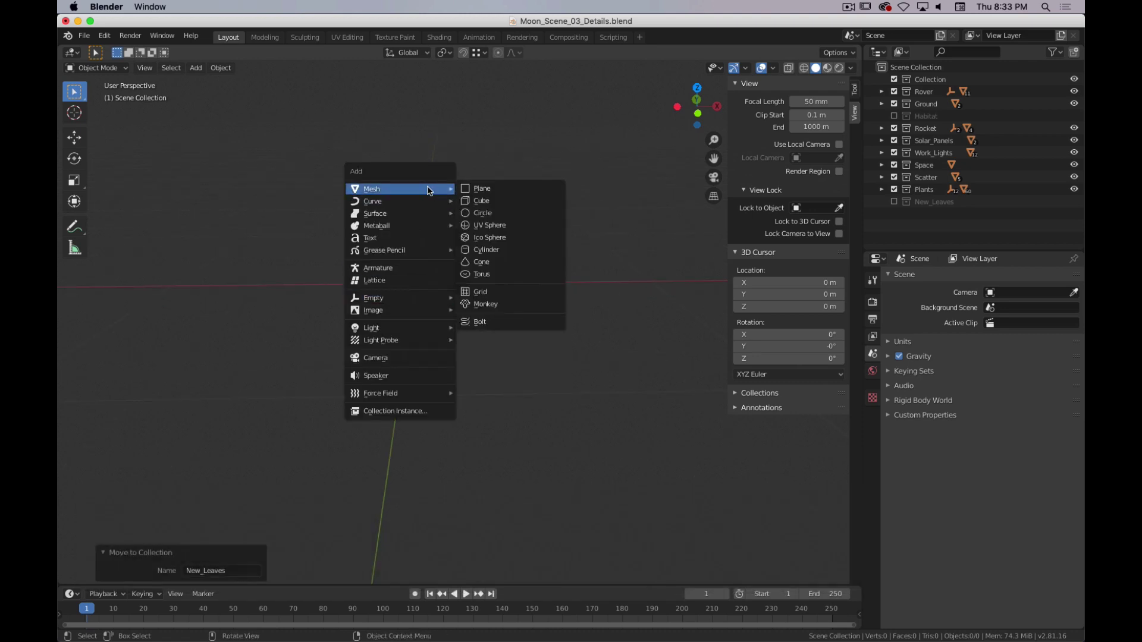
click(502, 193)
- Rename the new plane object to Grass_Blade
double_click(914, 214)
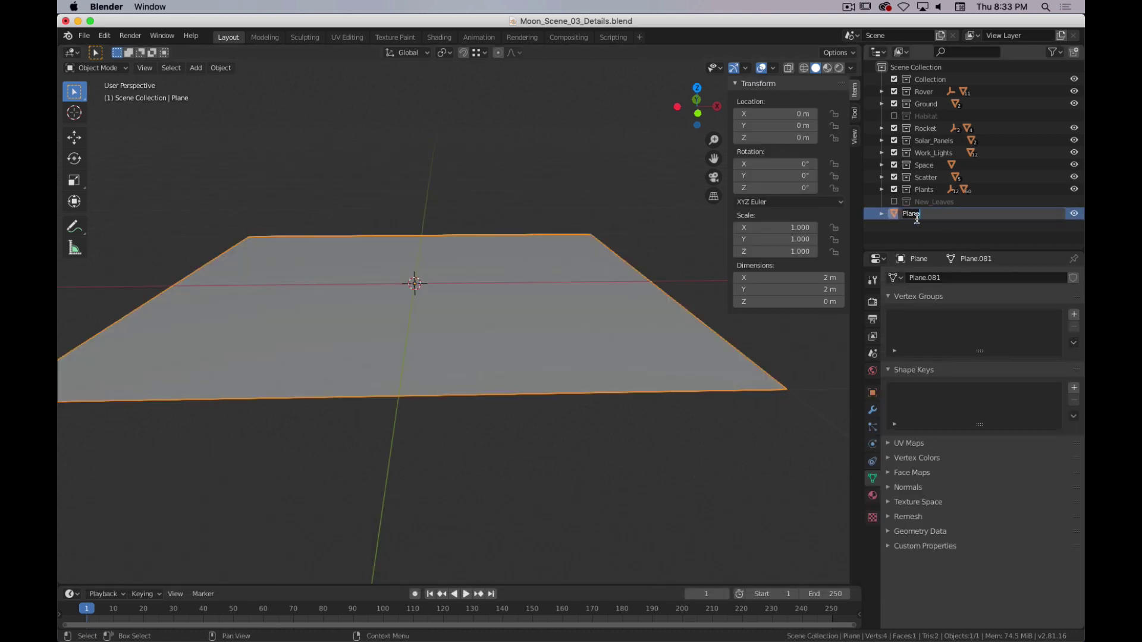
key(shift)
text(Gr)
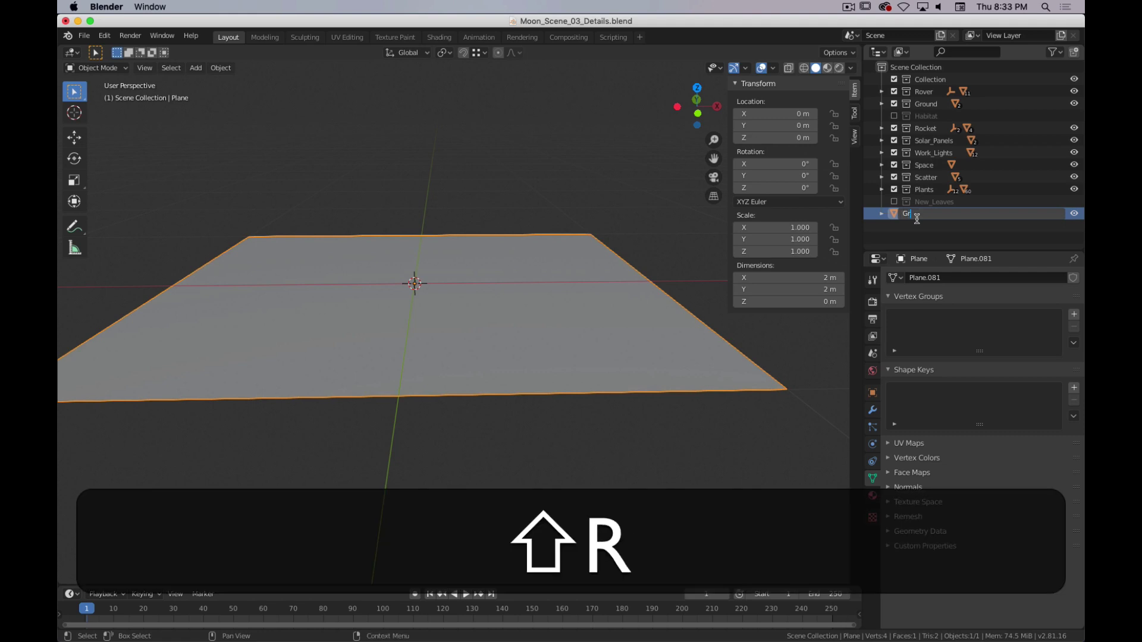
text(ass_Blade)
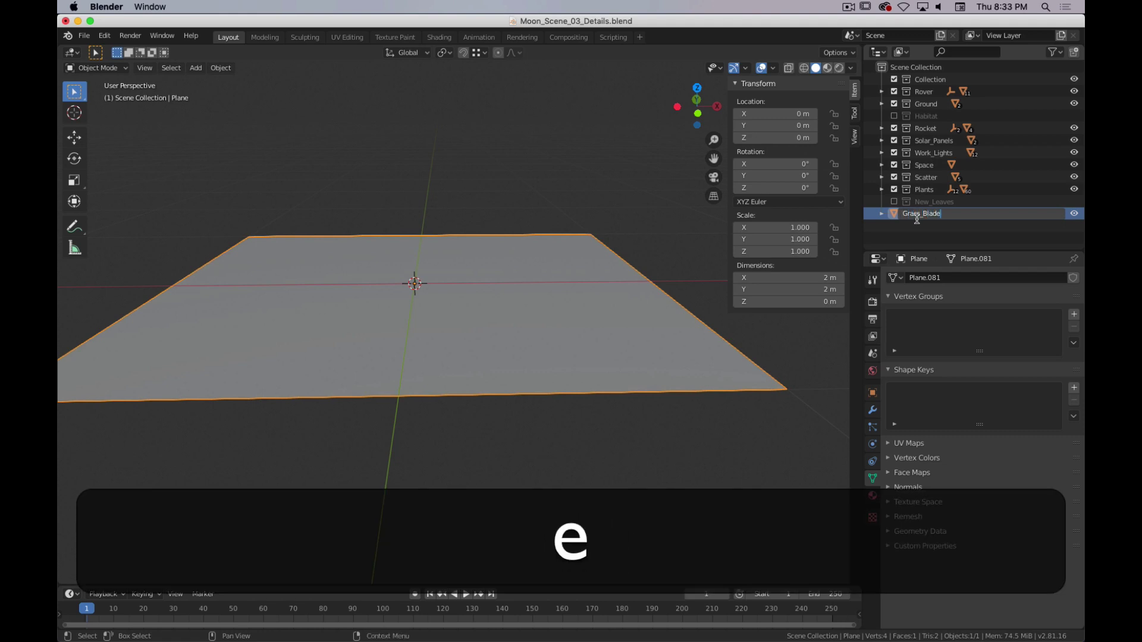
key(Return)
- In Edit Mode, rotate all of the Grass_Blade plane's geometry 90° around the global X axis
key(Tab)
scroll(508, 282, up, 2)
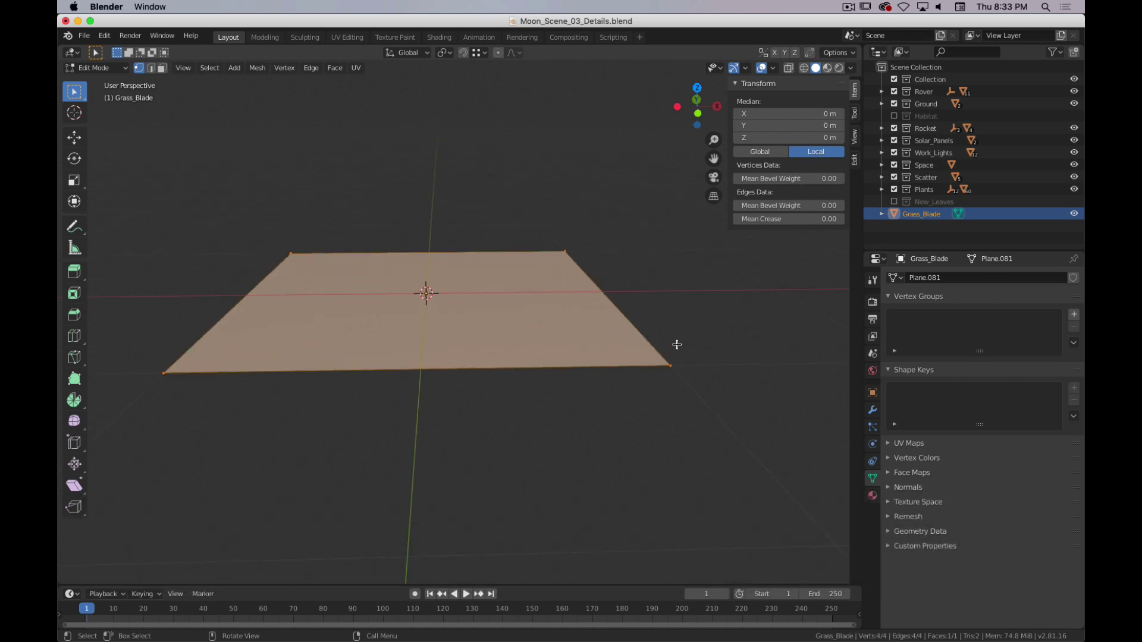
key(r)
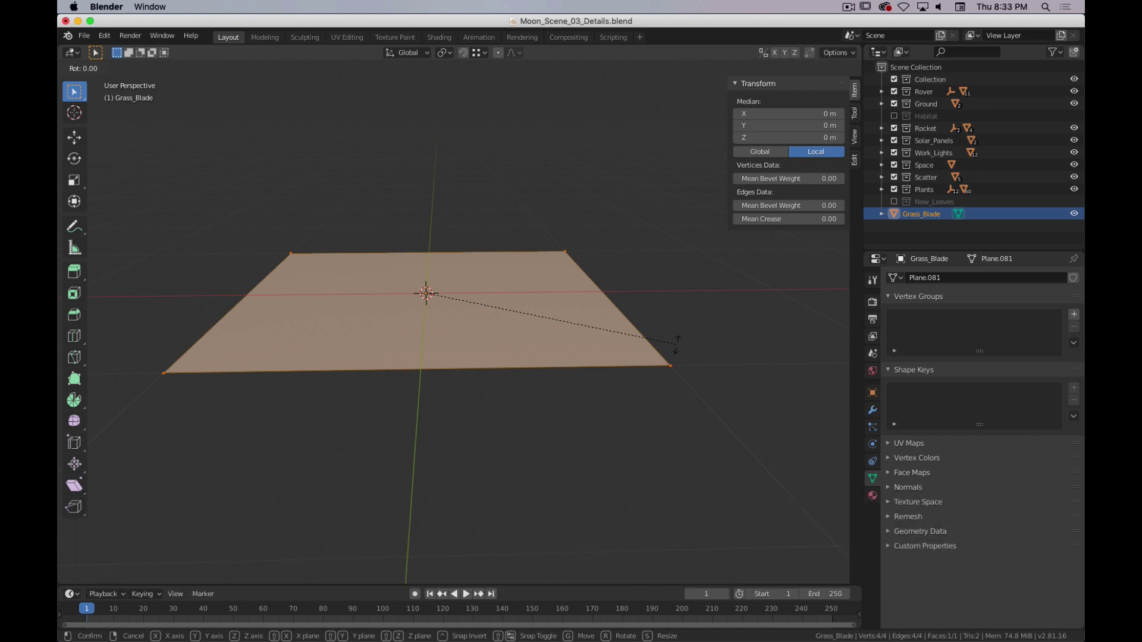
key(x)
key(9)
key(0)
key(Return)
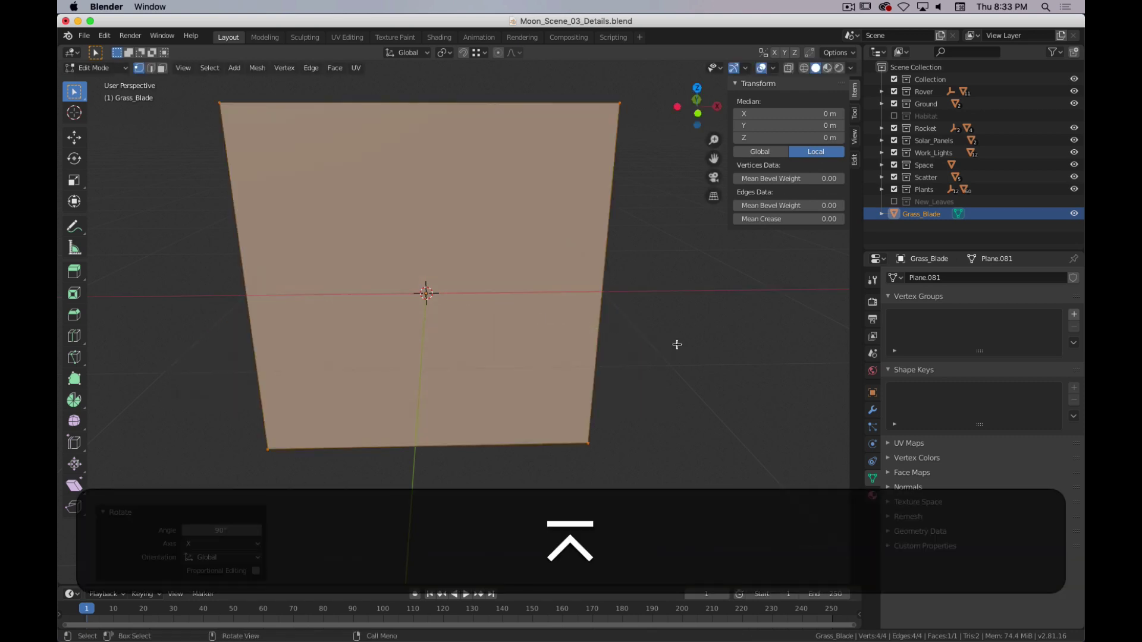
- Move the upright plane's geometry 1 m up along global Z so its bottom edge sits at the origin
middle_drag(646, 358, 642, 415)
scroll(633, 367, down, 3)
key(g)
key(z)
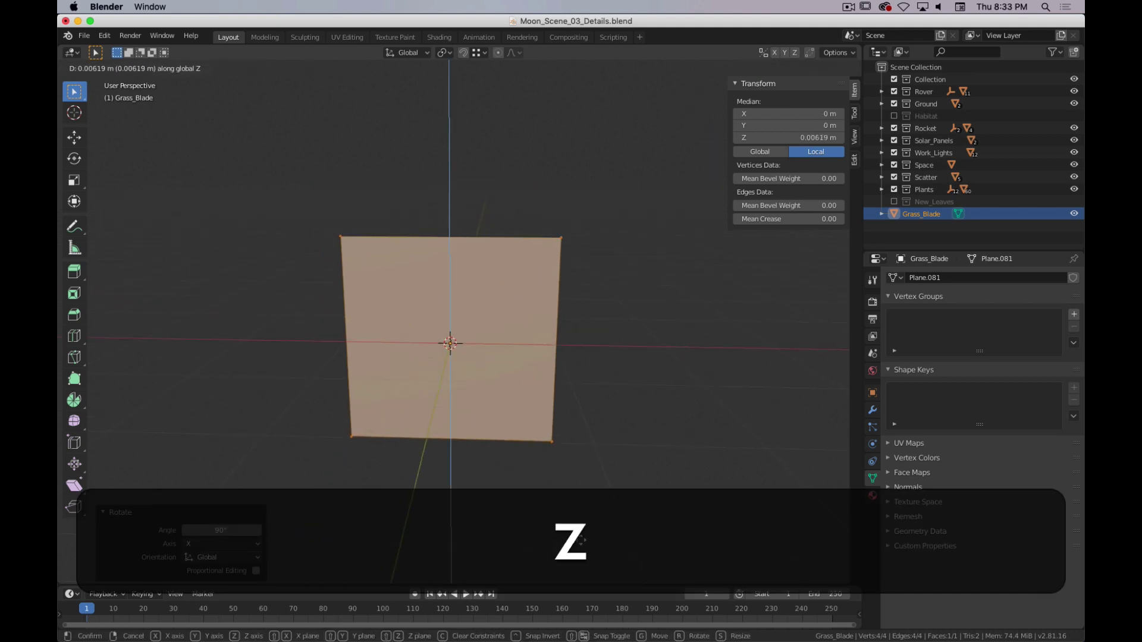
key(1)
key(Return)
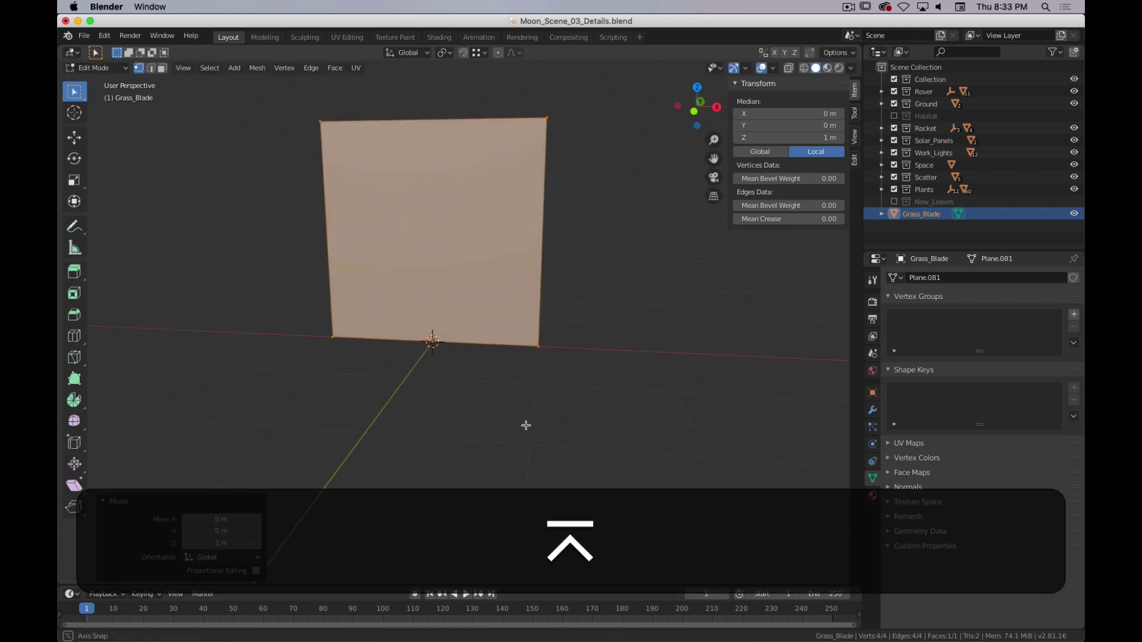
- Narrow the upright plane into a thin strip by scaling it along global X to about 0.136
middle_drag(525, 423, 432, 338)
shift+middle_drag(395, 375, 476, 391)
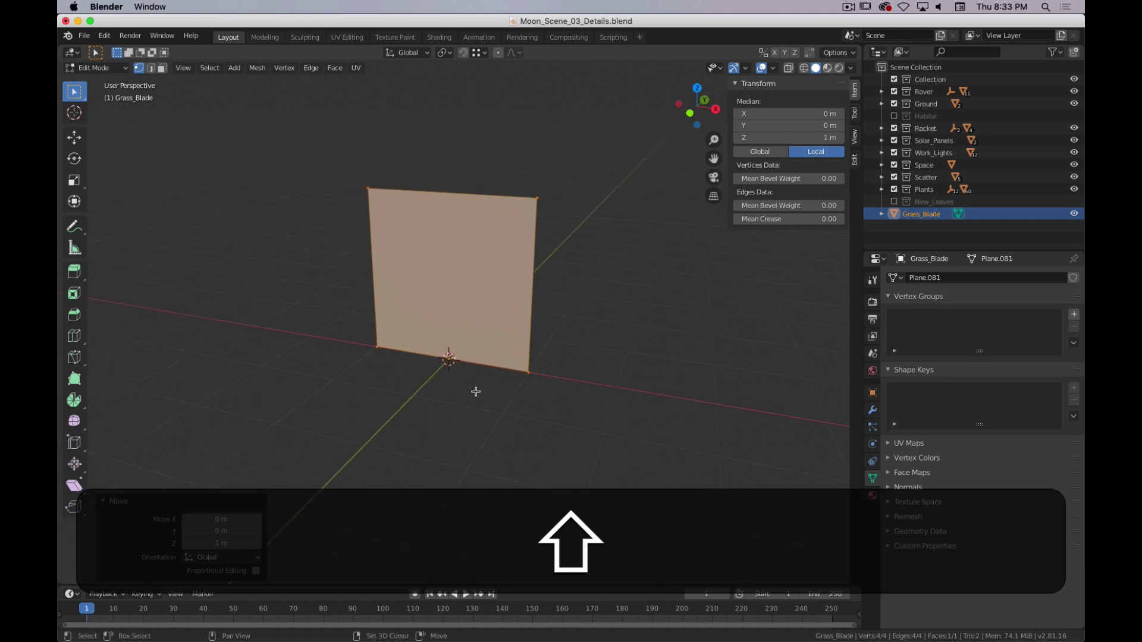
key(s)
key(x)
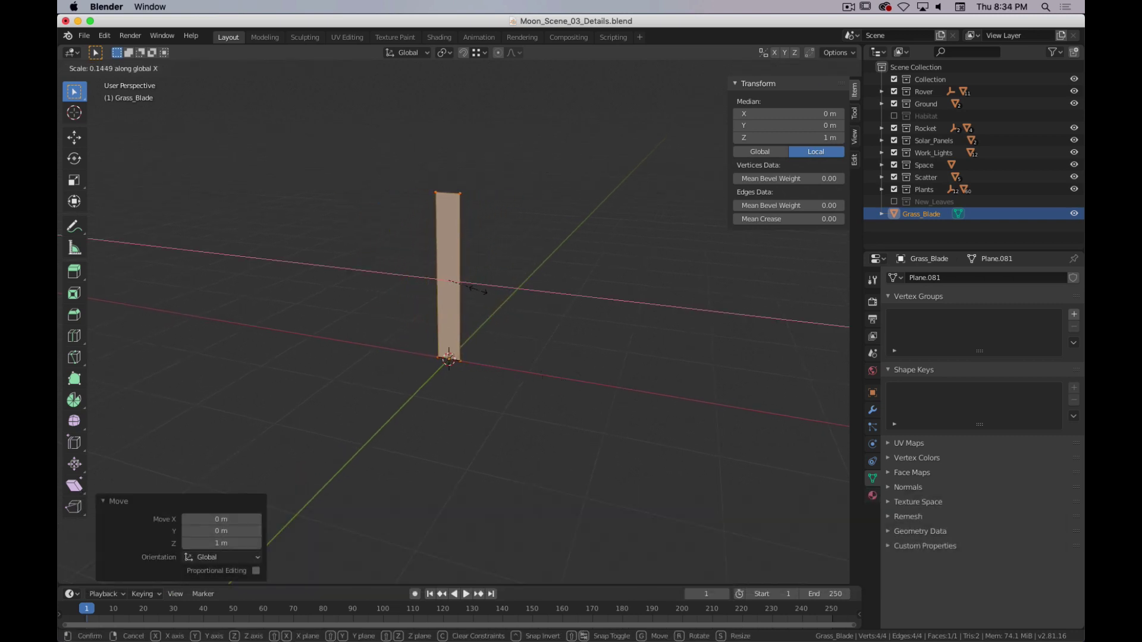
click(476, 288)
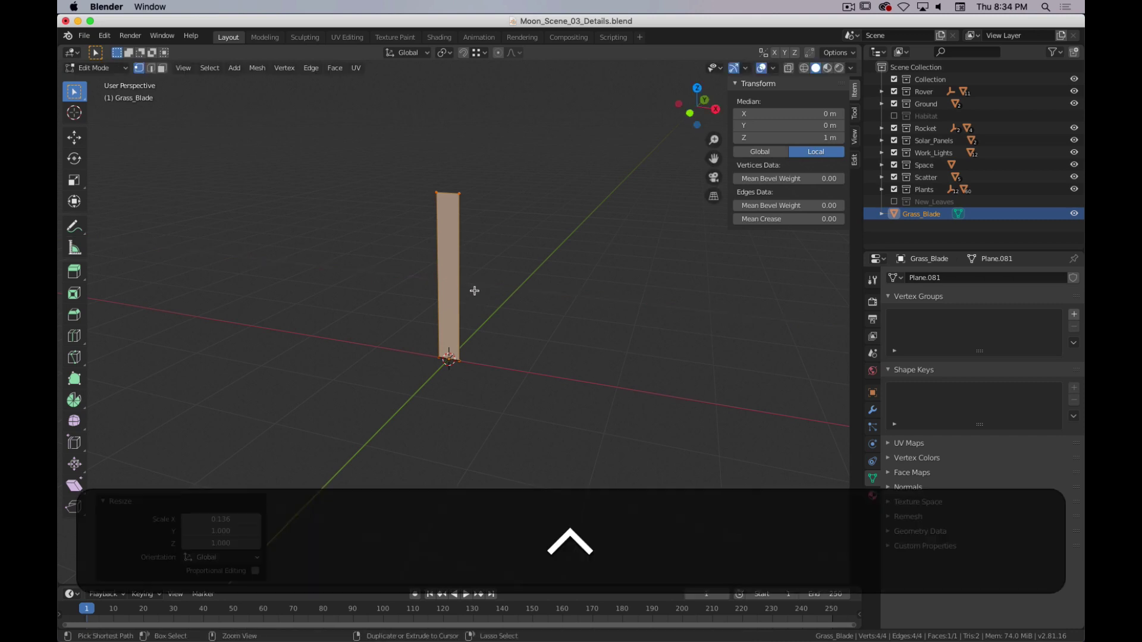
- Add four evenly spaced horizontal loop cuts along the strip without sliding them
key(ctrl+r)
scroll(453, 242, up, 2)
scroll(453, 242, up, 1)
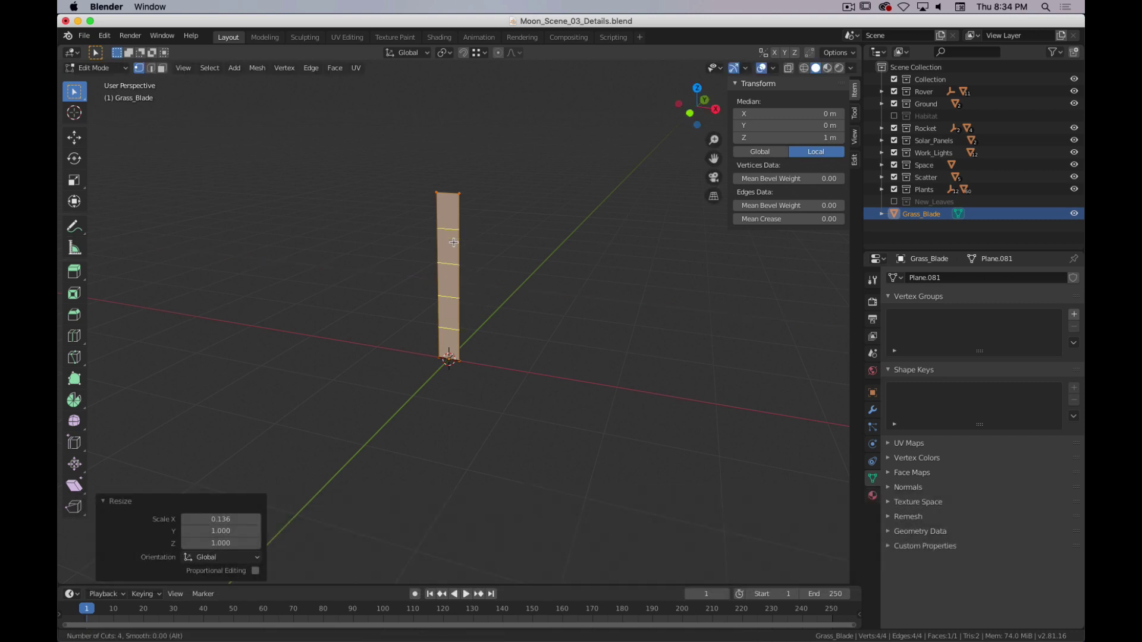
click(454, 242)
right_click(513, 237)
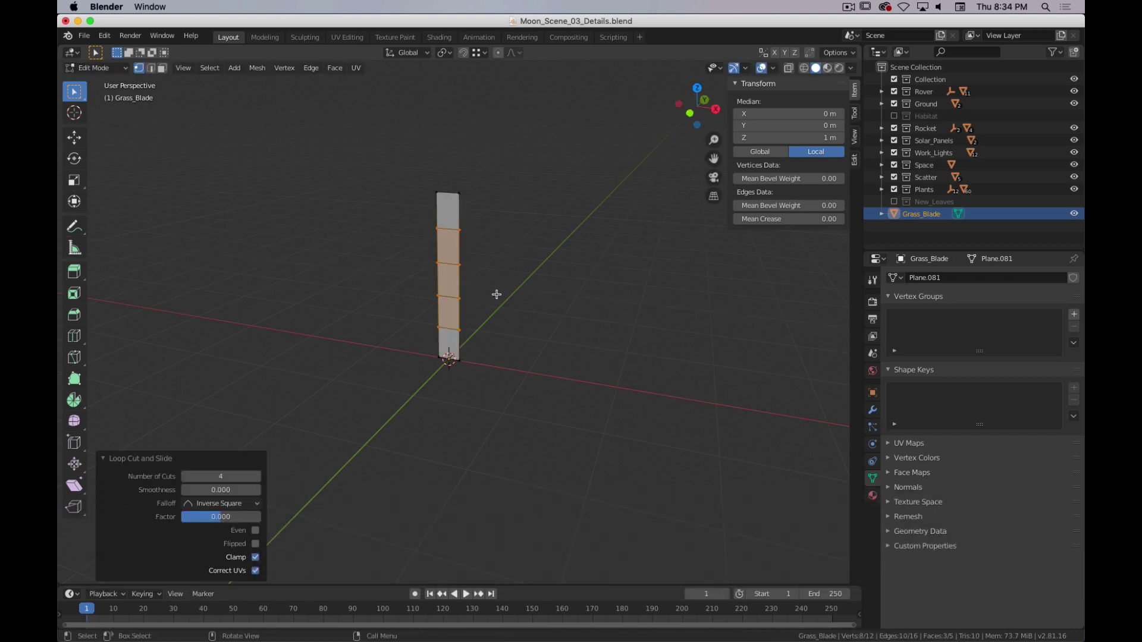
- Select the strip's top edge and enable proportional editing with Inverse Square falloff
middle_drag(504, 290, 505, 233)
click(489, 193)
shift+click(463, 192)
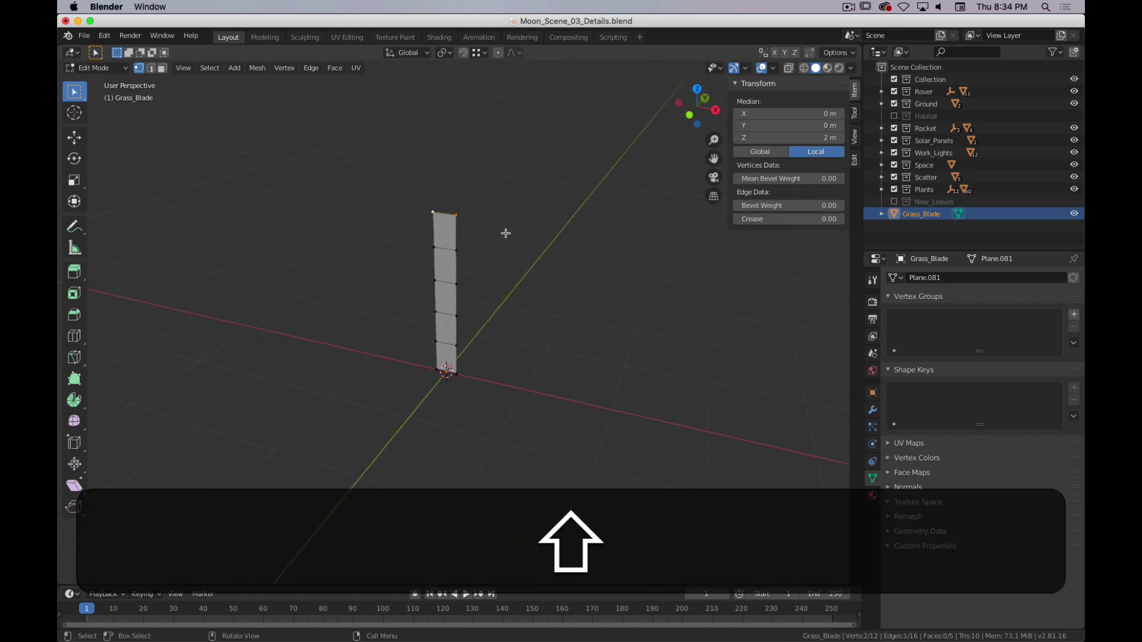
click(515, 54)
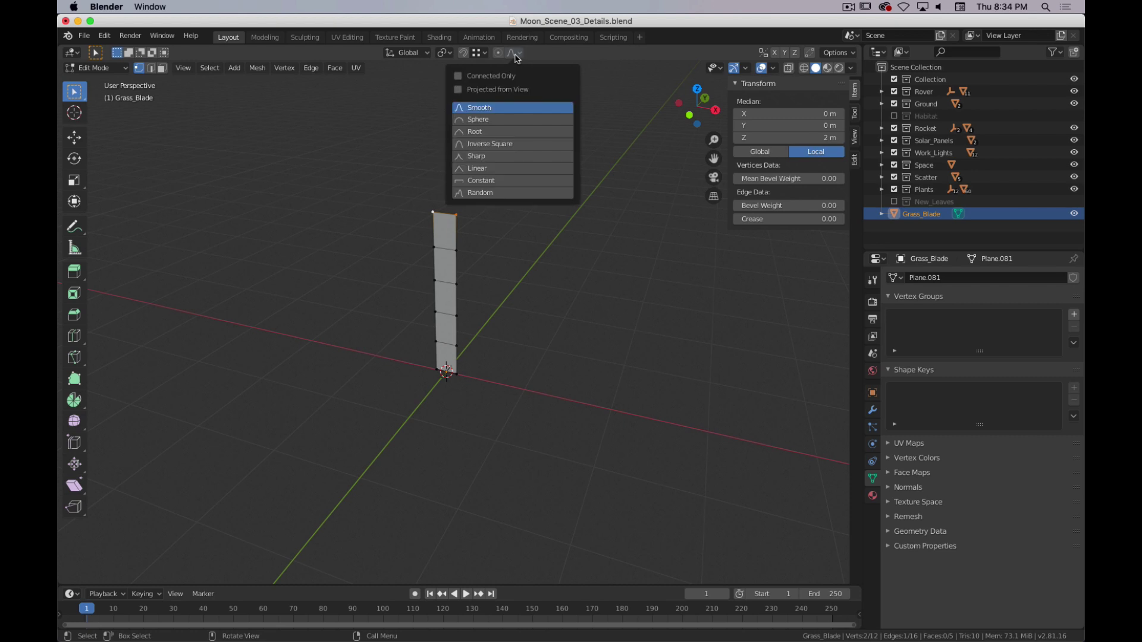
click(515, 55)
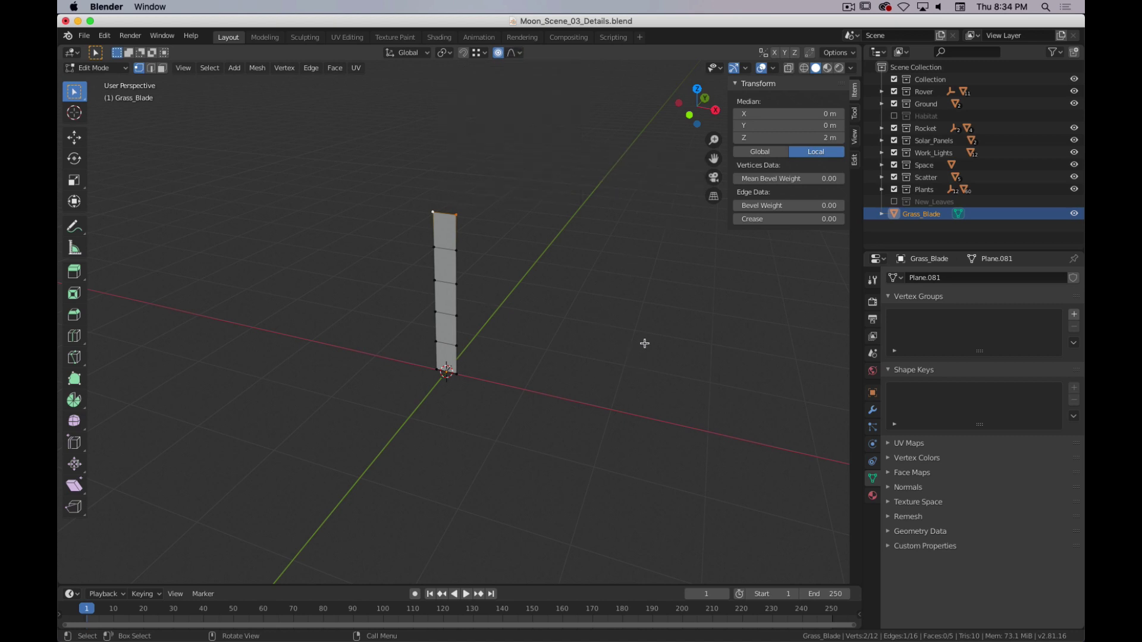
key(s)
key(x)
scroll(595, 324, down, 6)
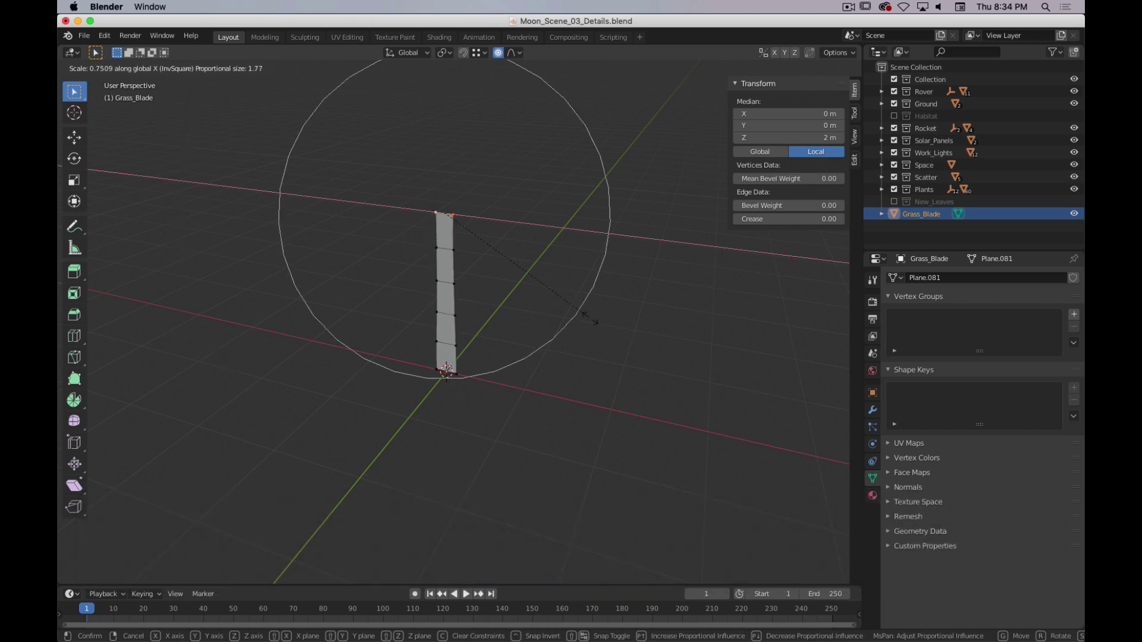
scroll(597, 322, up, 9)
key(Escape)
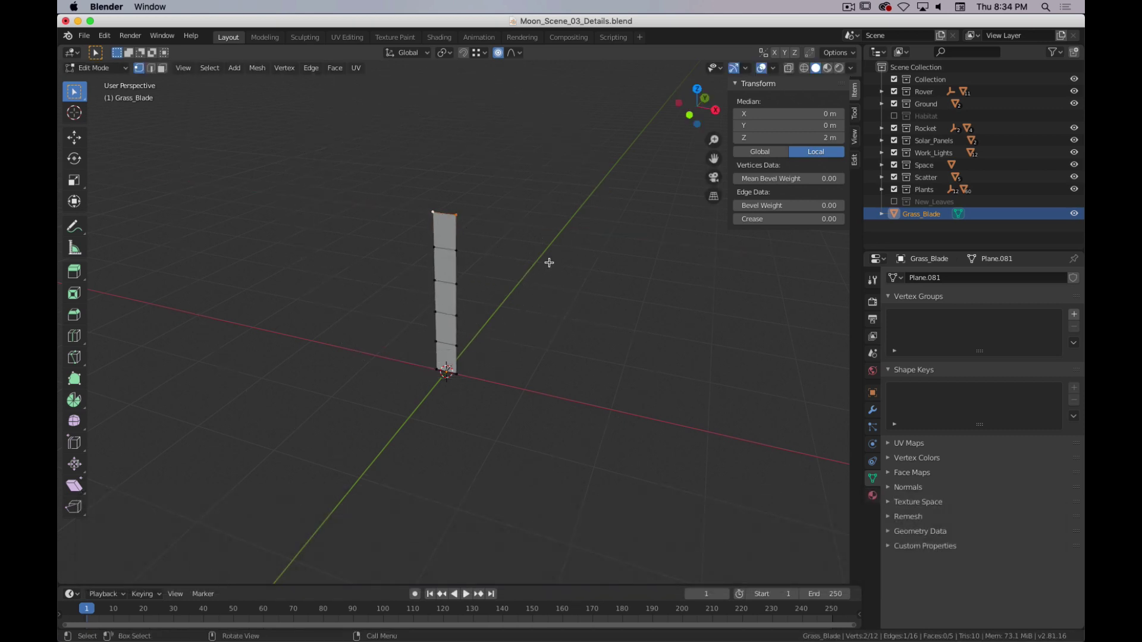
- Taper the blade with Sharp proportional falloff, scaling its top edge along global X to about 0.157 at a proportional size of about 1.95
click(512, 52)
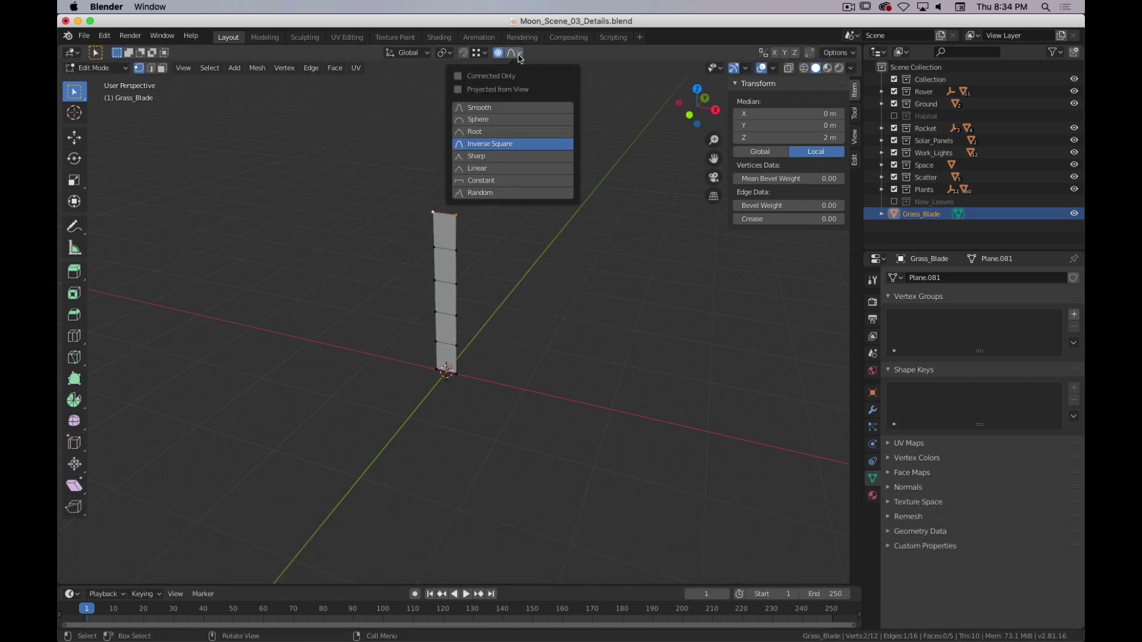
click(516, 157)
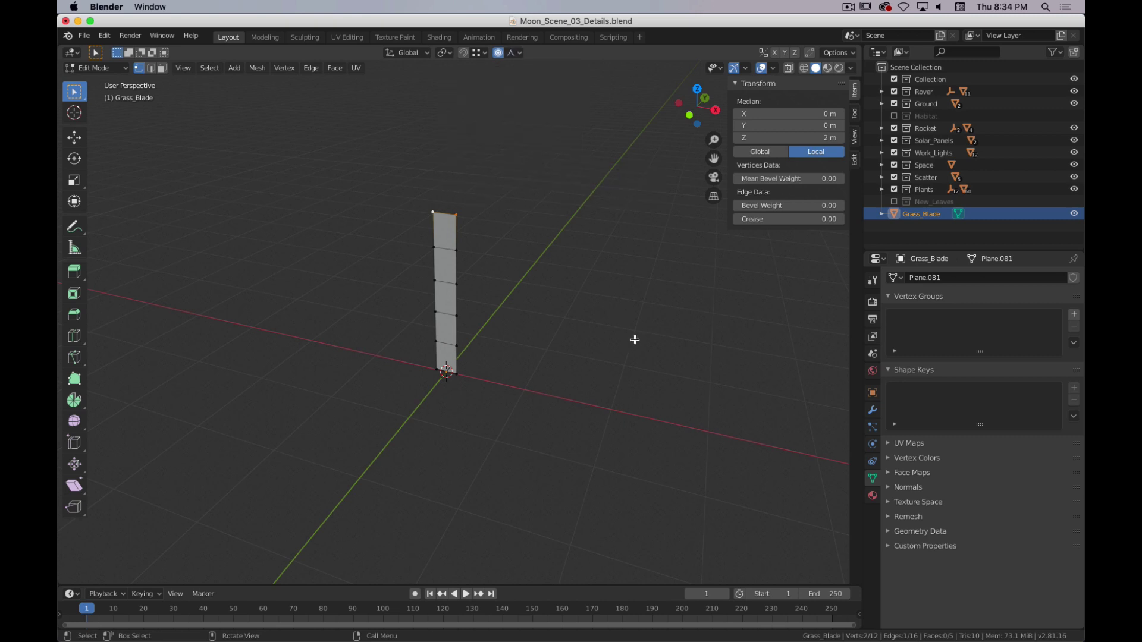
key(s)
key(x)
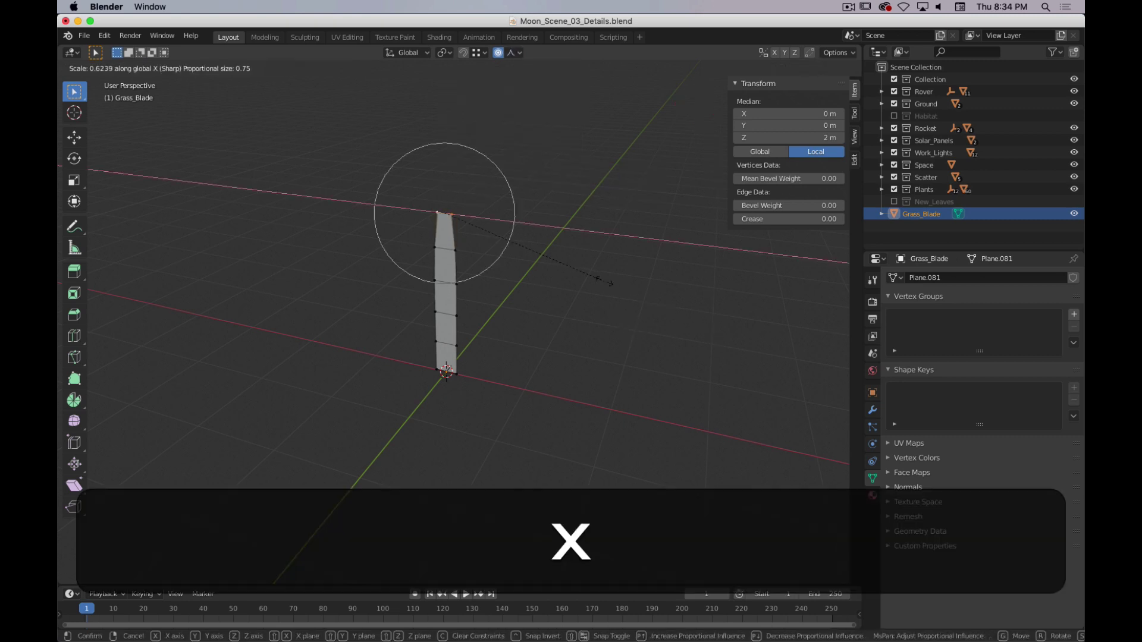
scroll(539, 256, down, 2)
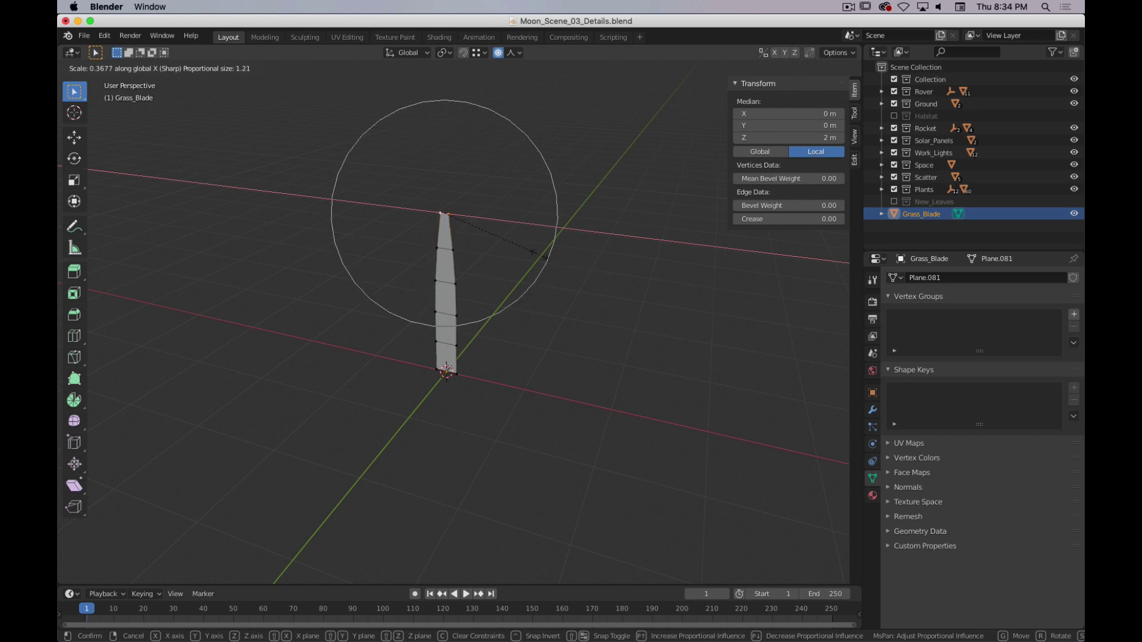
scroll(539, 254, down, 6)
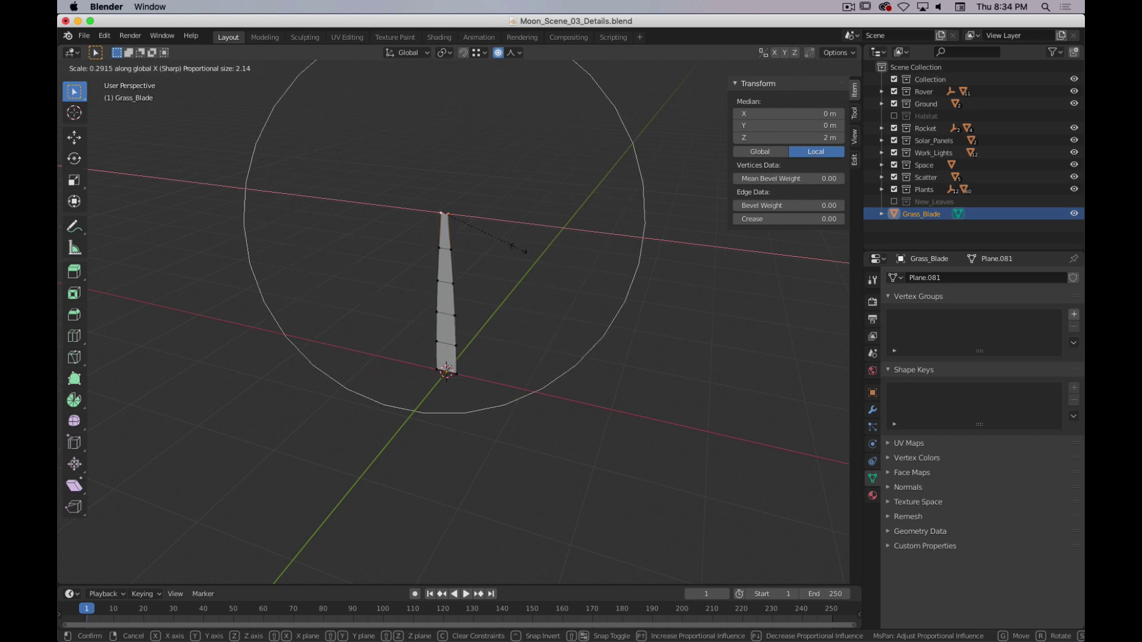
scroll(518, 248, down, 6)
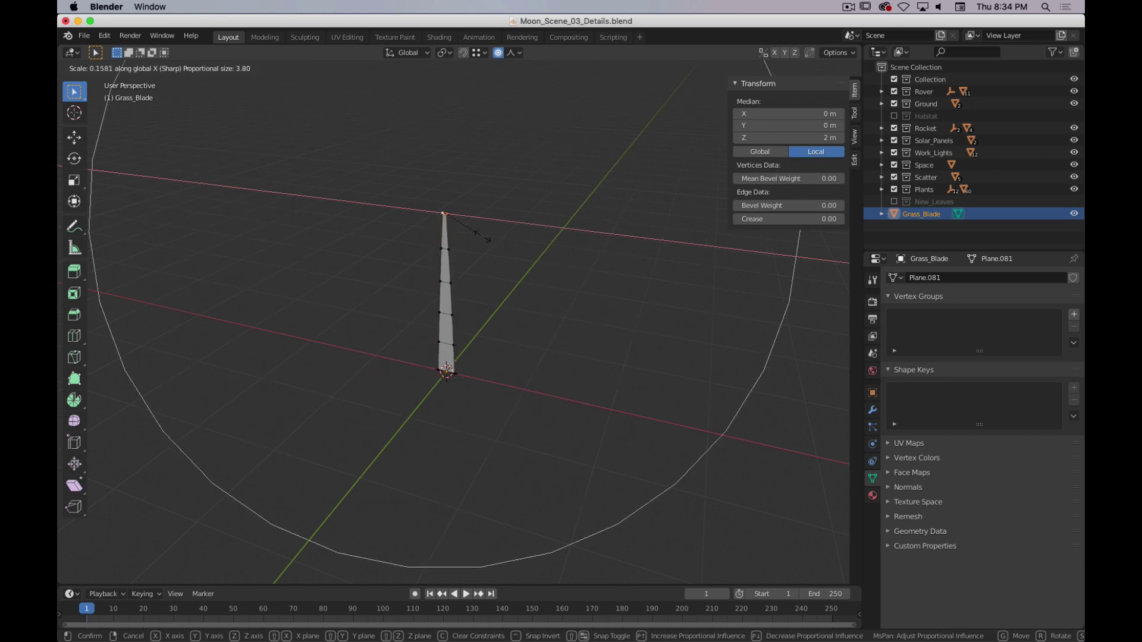
scroll(497, 239, up, 7)
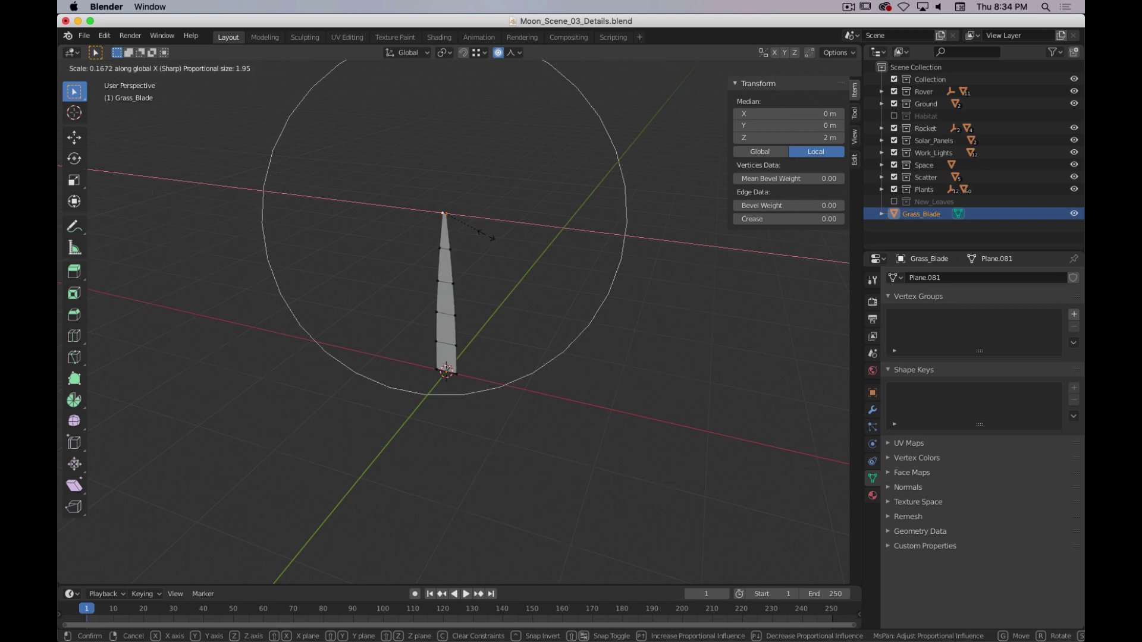
click(485, 235)
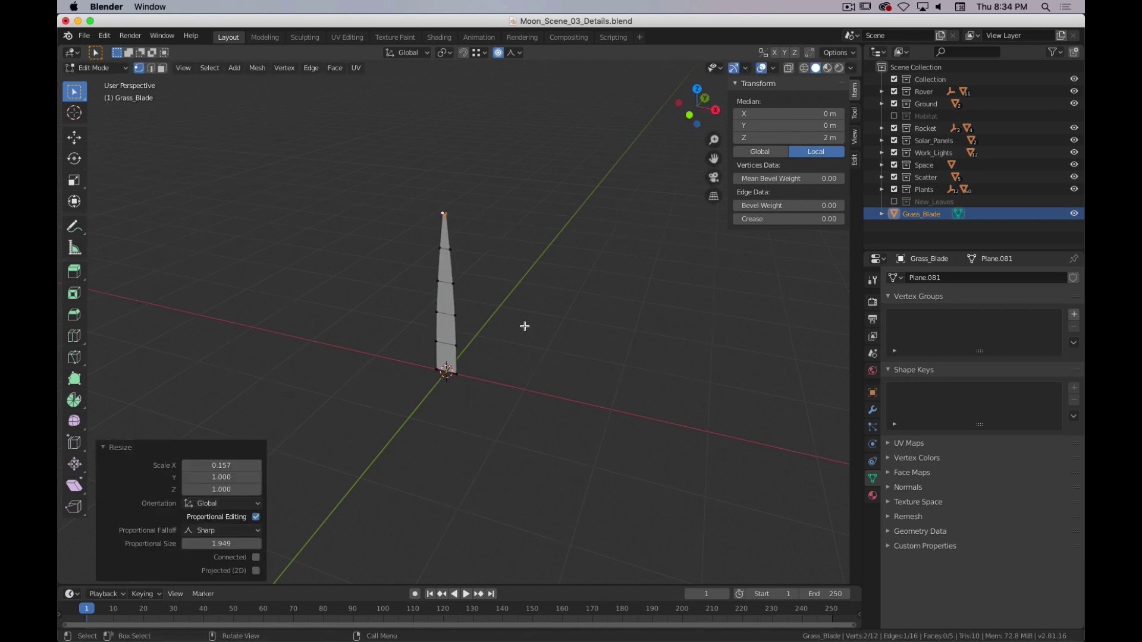
- Set the proportional editing falloff to Smooth and switch to the right orthographic view of the blade
middle_drag(525, 326, 471, 325)
click(510, 55)
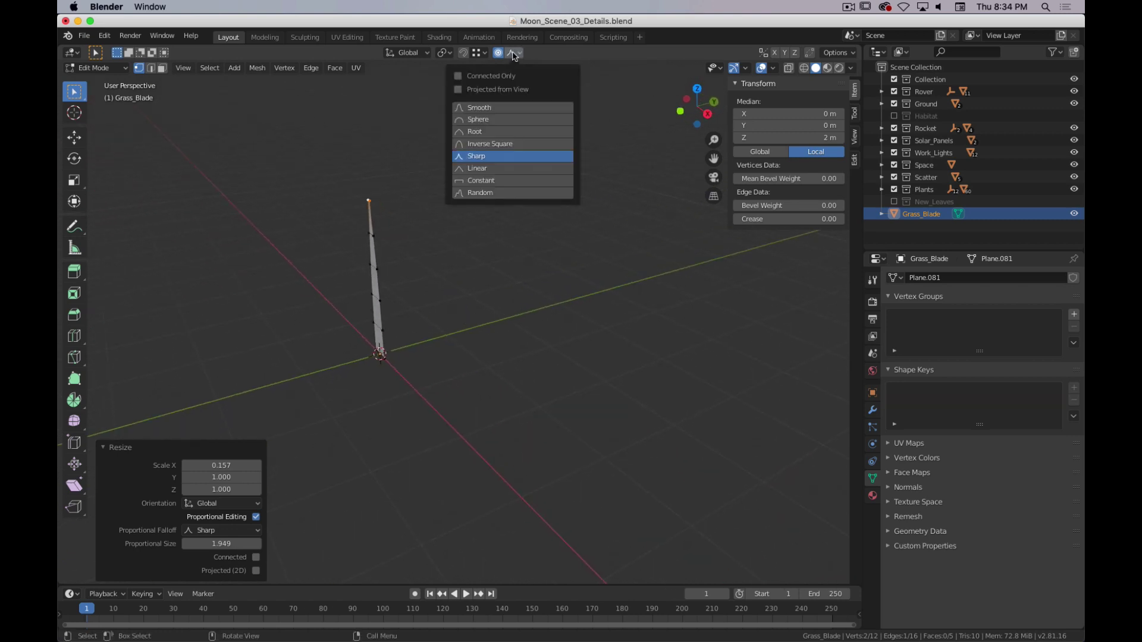
key(3)
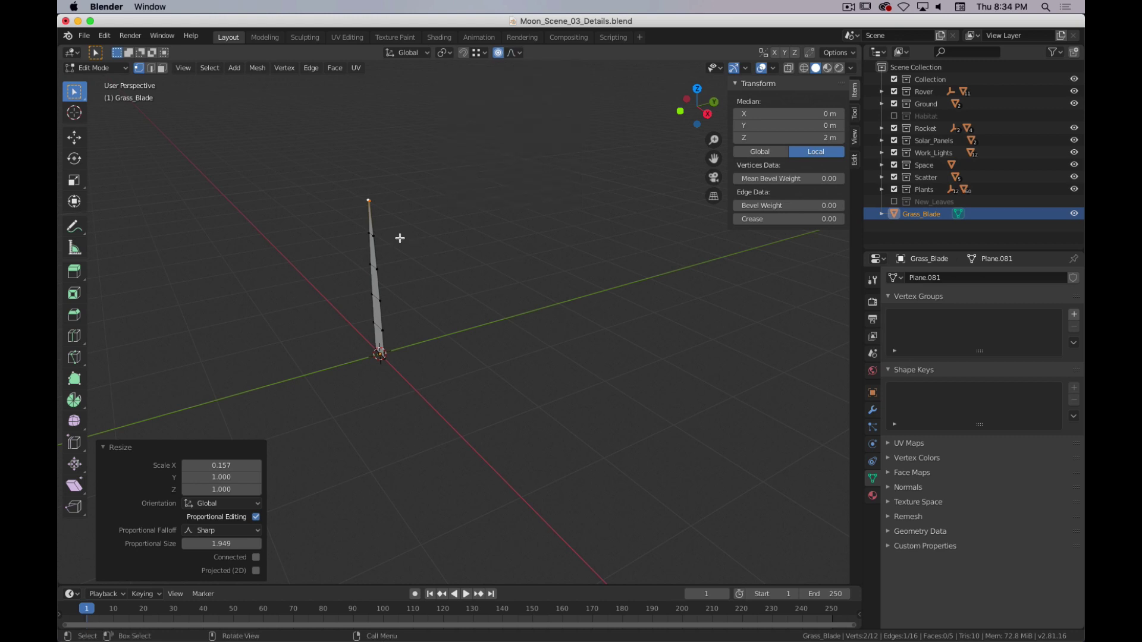
key(3)
- Set the transform pivot point to the 3D Cursor at the blade's base
key(r)
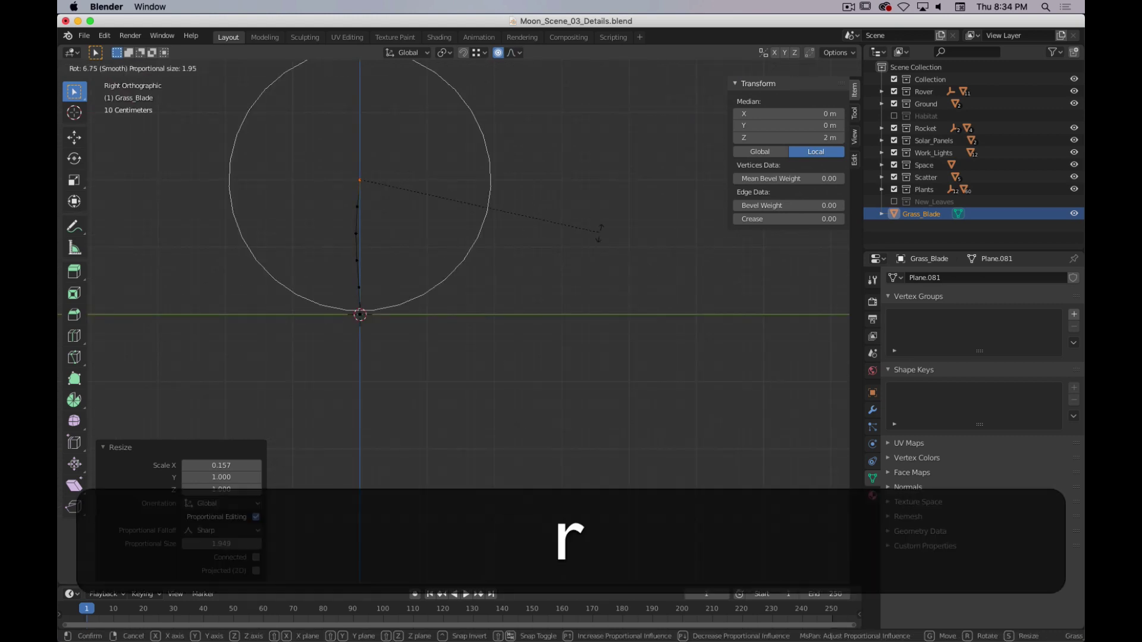
key(Escape)
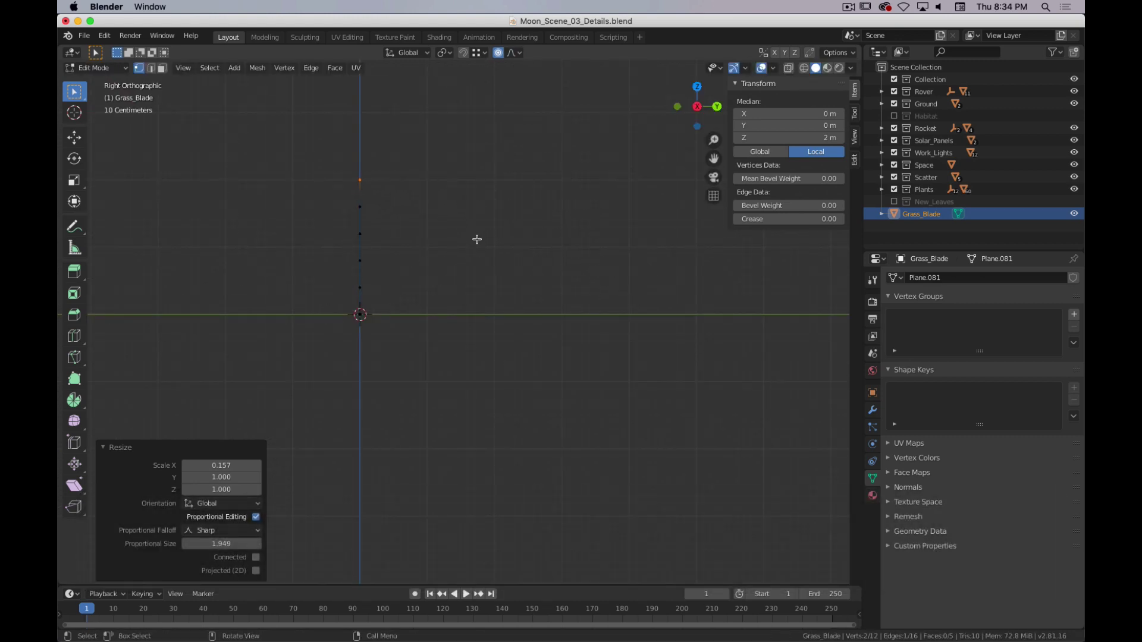
key(period)
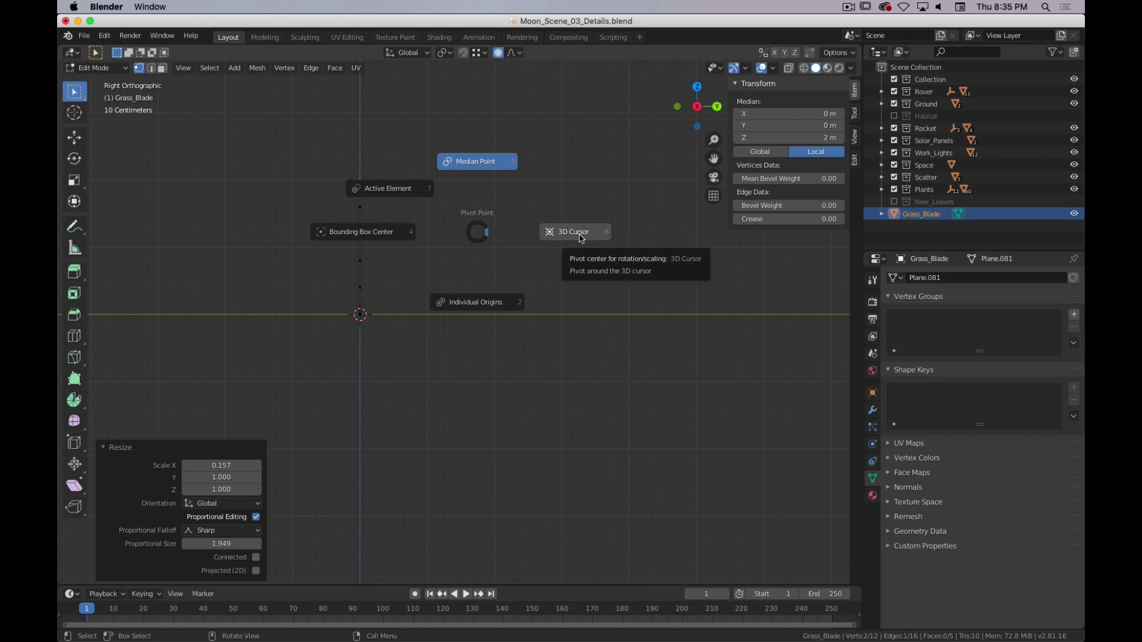
click(582, 238)
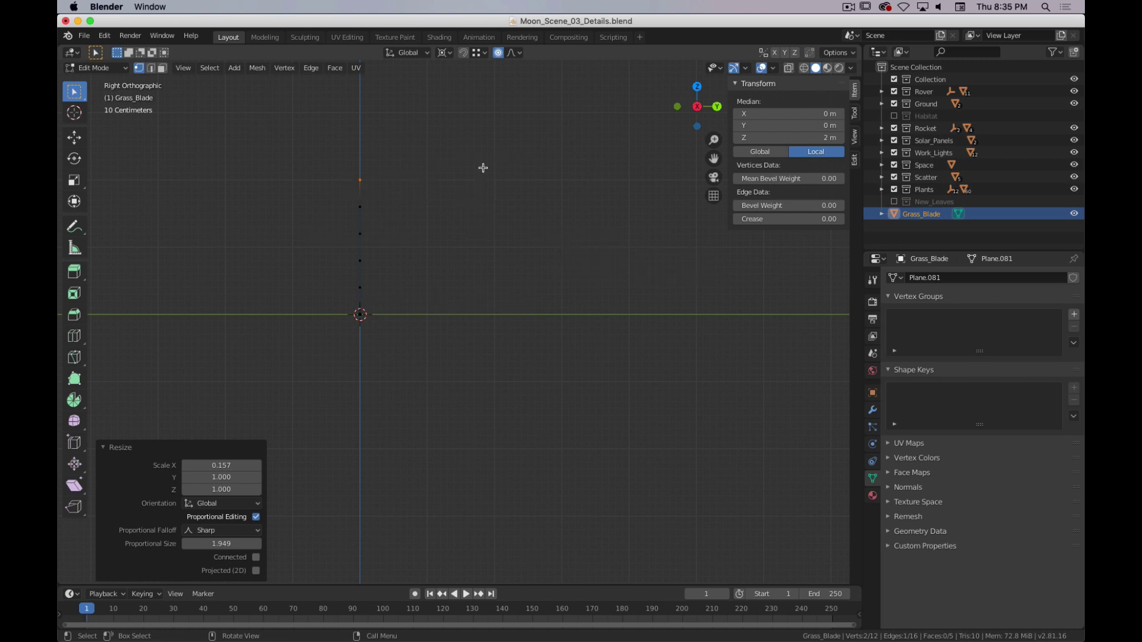
- Try rotating the blade's top edge about 34.5° around the 3D cursor with Smooth falloff at a proportional size of about 2.14
key(r)
scroll(564, 225, up, 2)
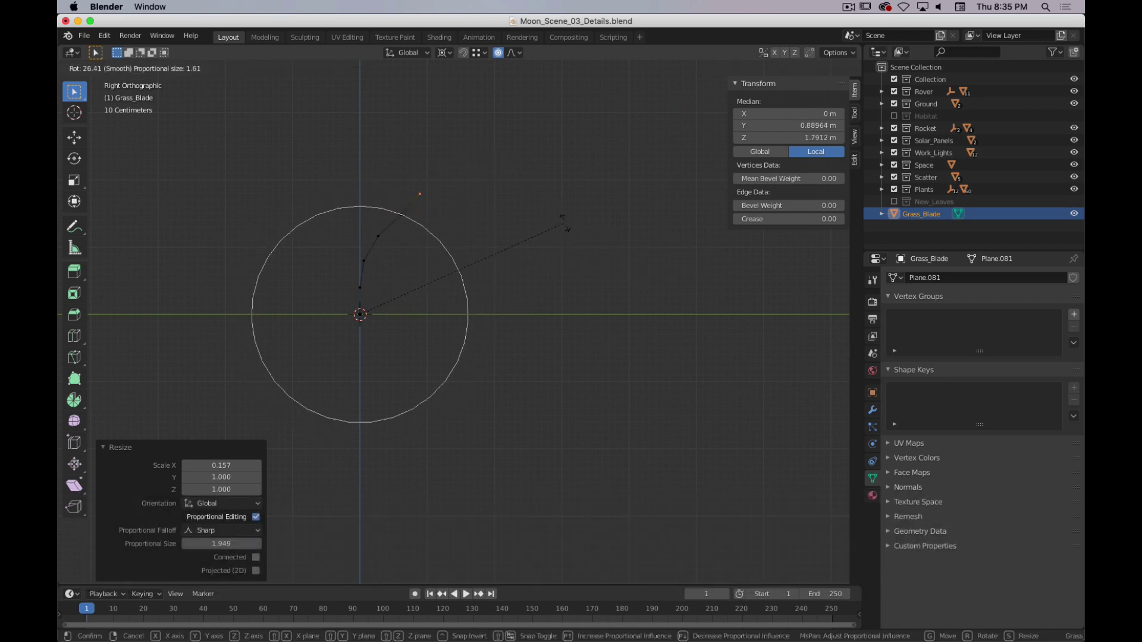
scroll(565, 235, up, 2)
scroll(564, 241, down, 4)
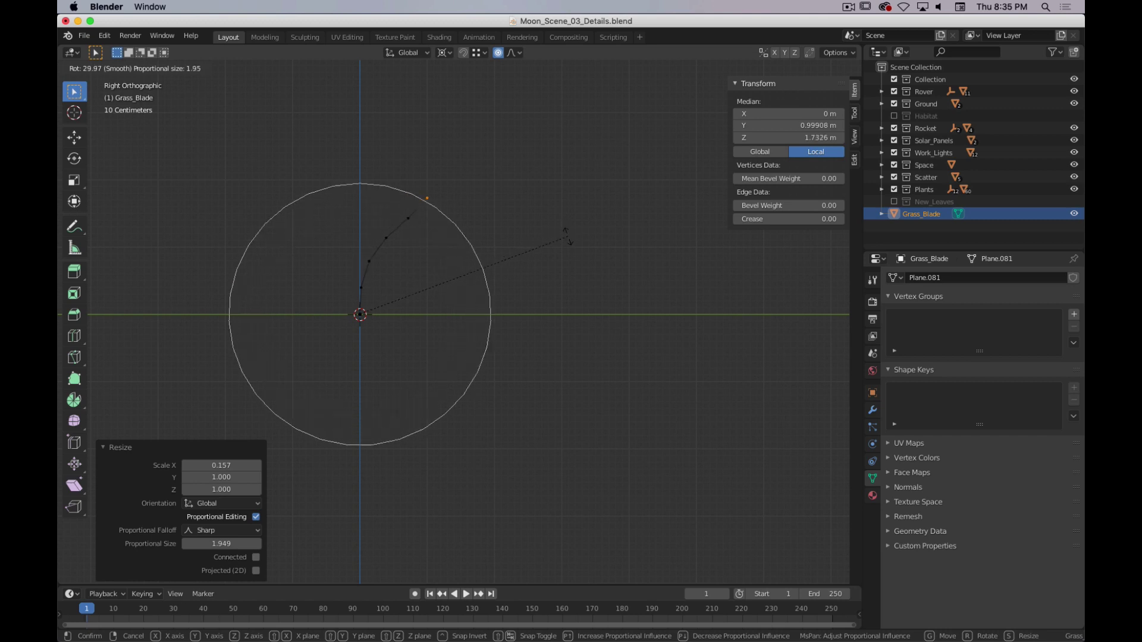
scroll(562, 250, up, 2)
scroll(561, 252, up, 3)
scroll(562, 254, down, 6)
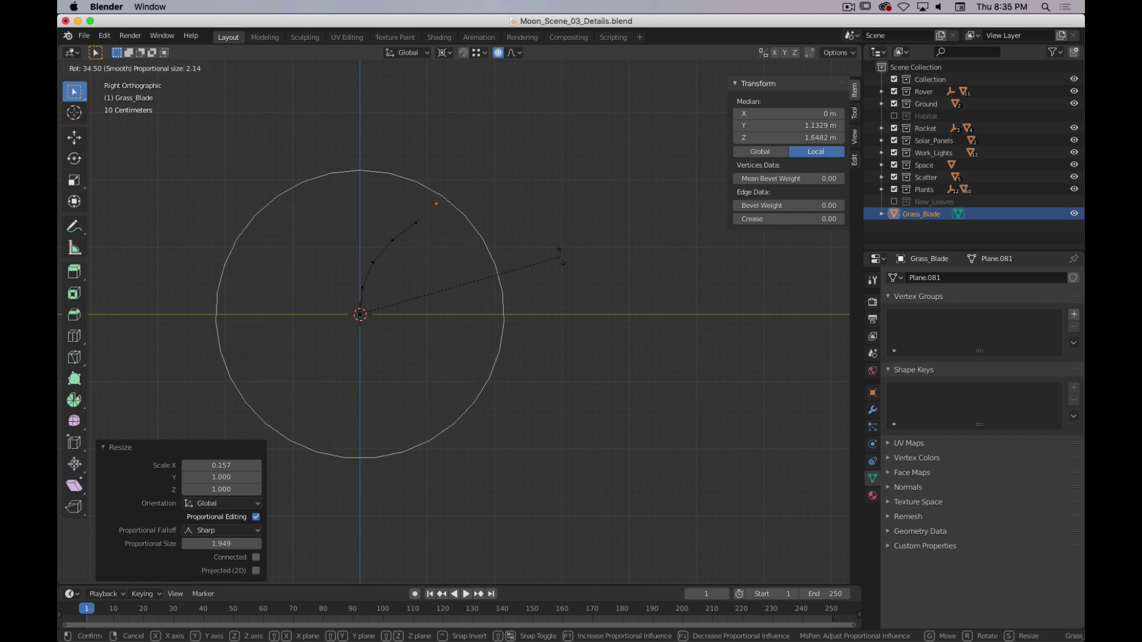
key(Escape)
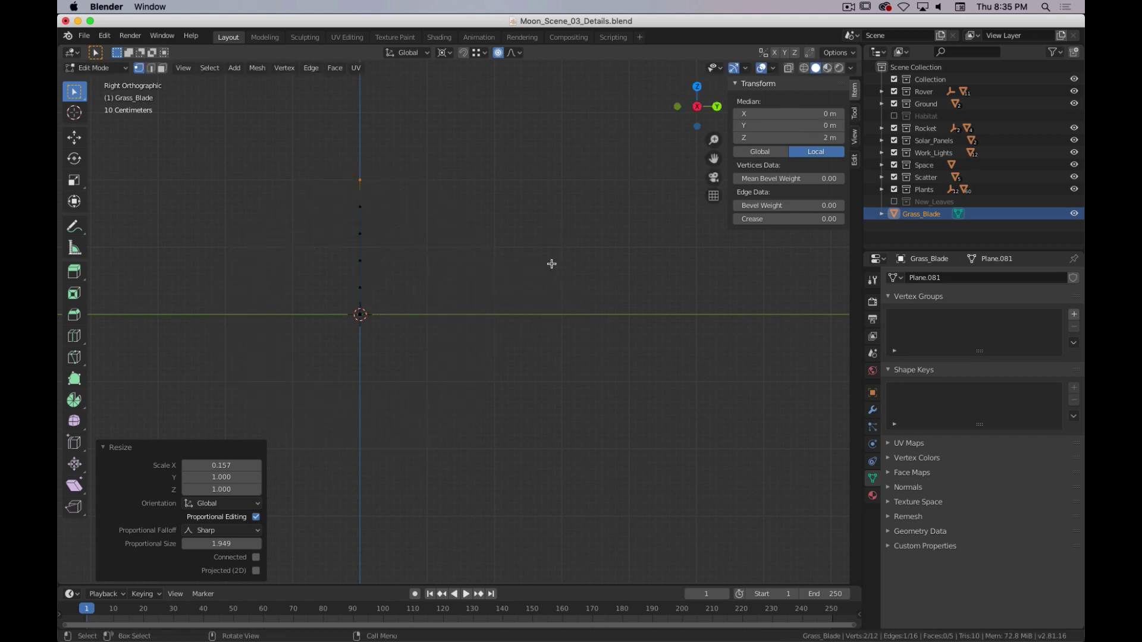
- Try bending the blade with Sphere falloff, rotating its top edge about 43° at a proportional size of about 2.36
click(518, 57)
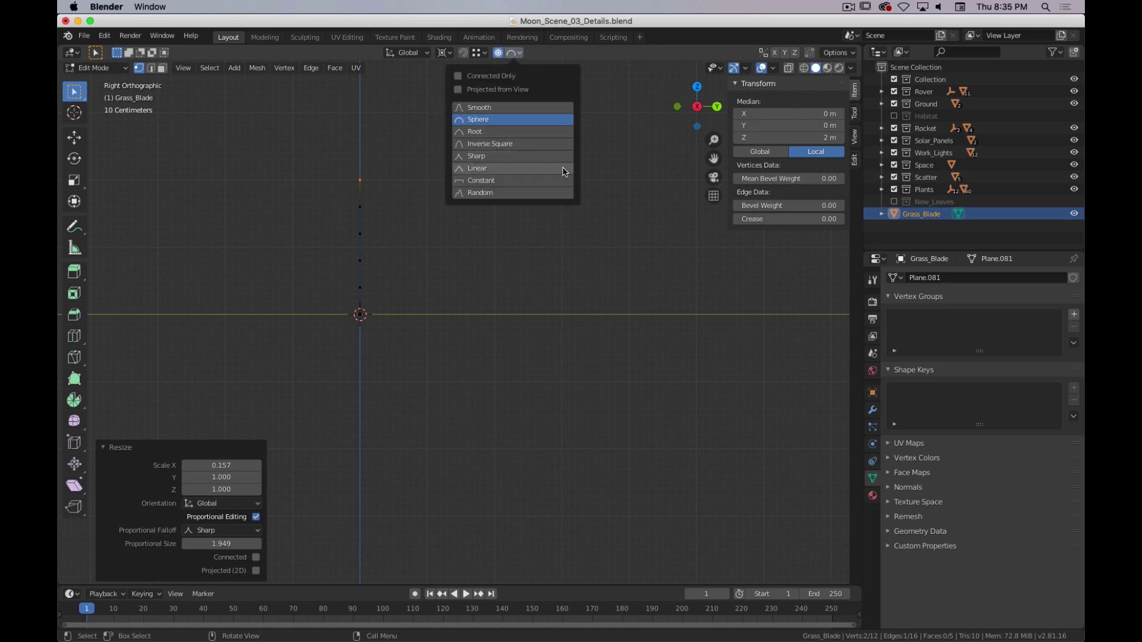
click(476, 113)
key(r)
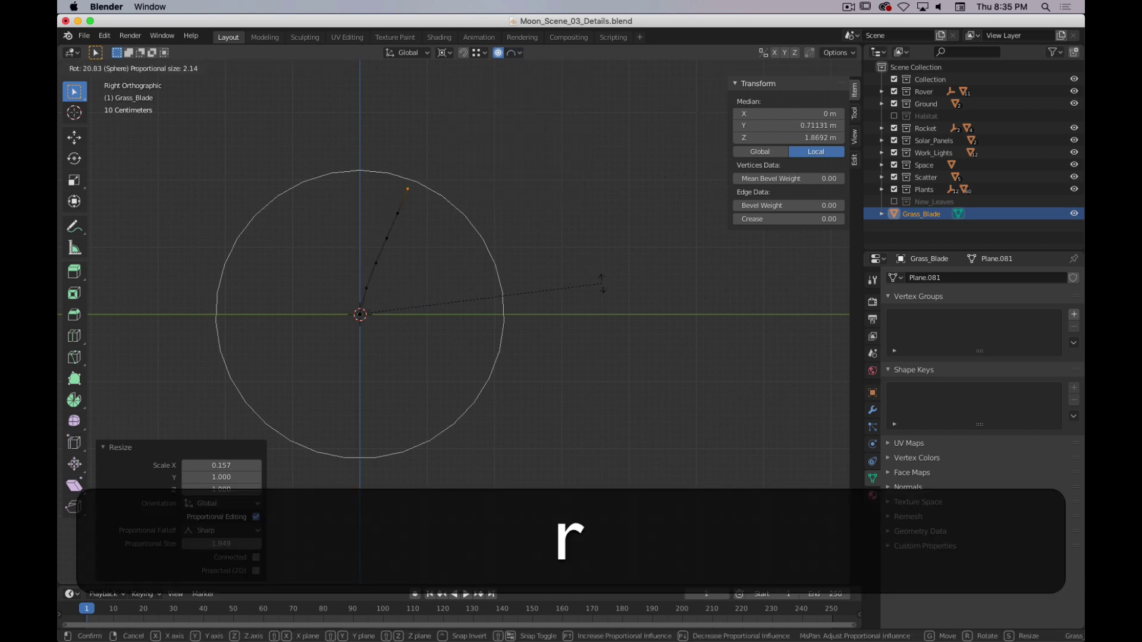
scroll(602, 284, up, 6)
scroll(617, 329, down, 4)
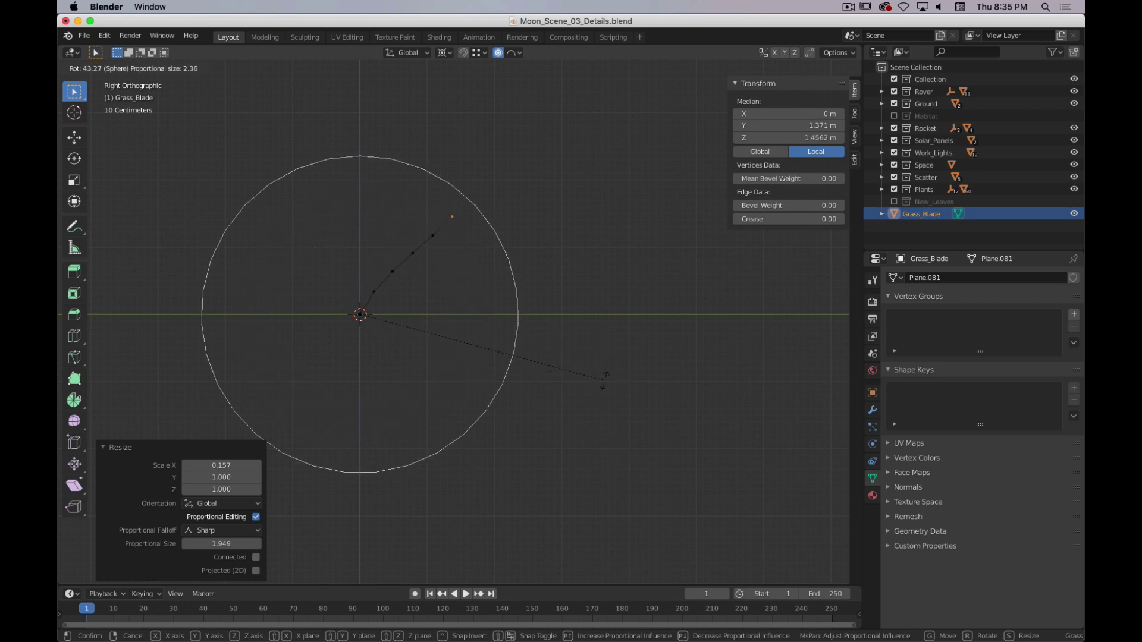
key(Escape)
- Try bending the blade with Inverse Square falloff, rotating its top edge about 19° at a proportional size of about 1.77
click(514, 53)
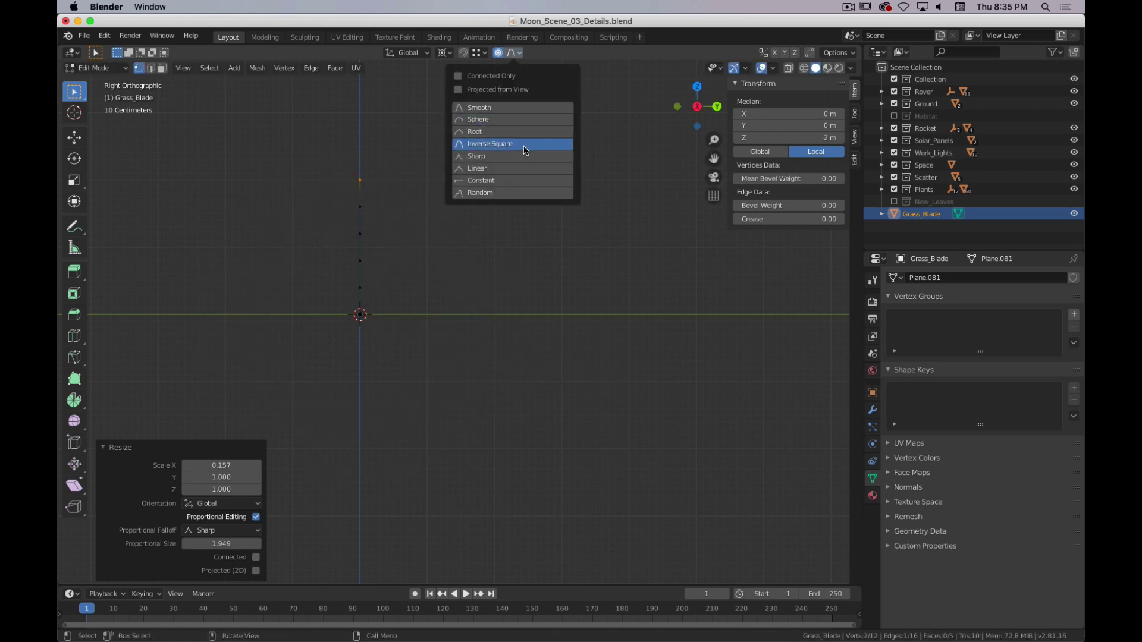
key(r)
scroll(627, 331, up, 4)
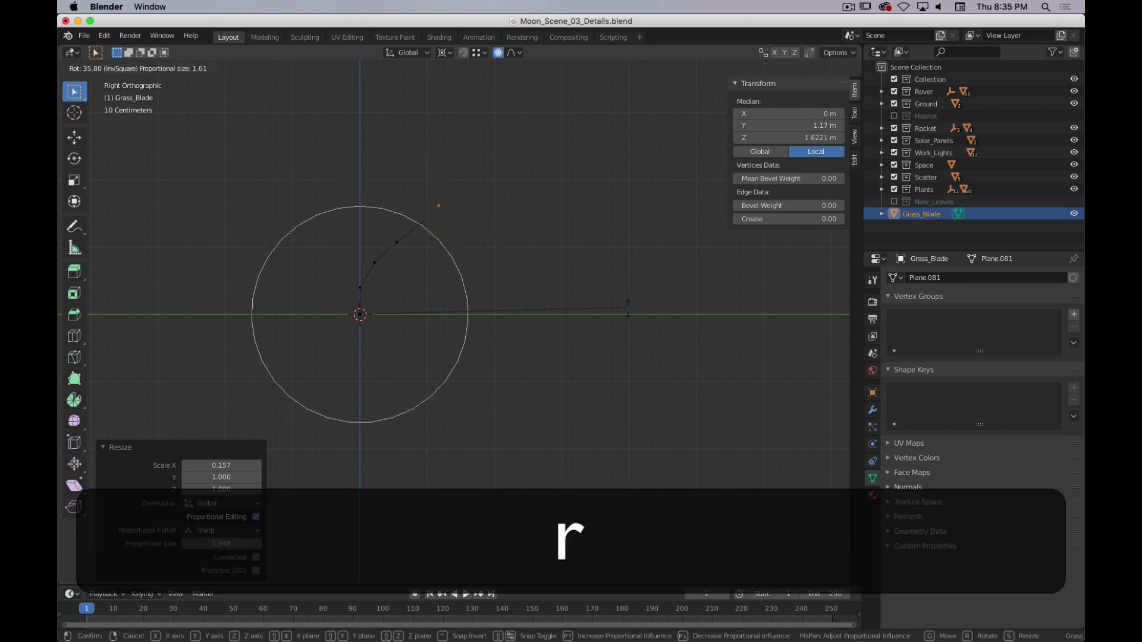
scroll(627, 330, down, 8)
scroll(628, 333, up, 8)
scroll(627, 330, up, 4)
scroll(628, 331, down, 5)
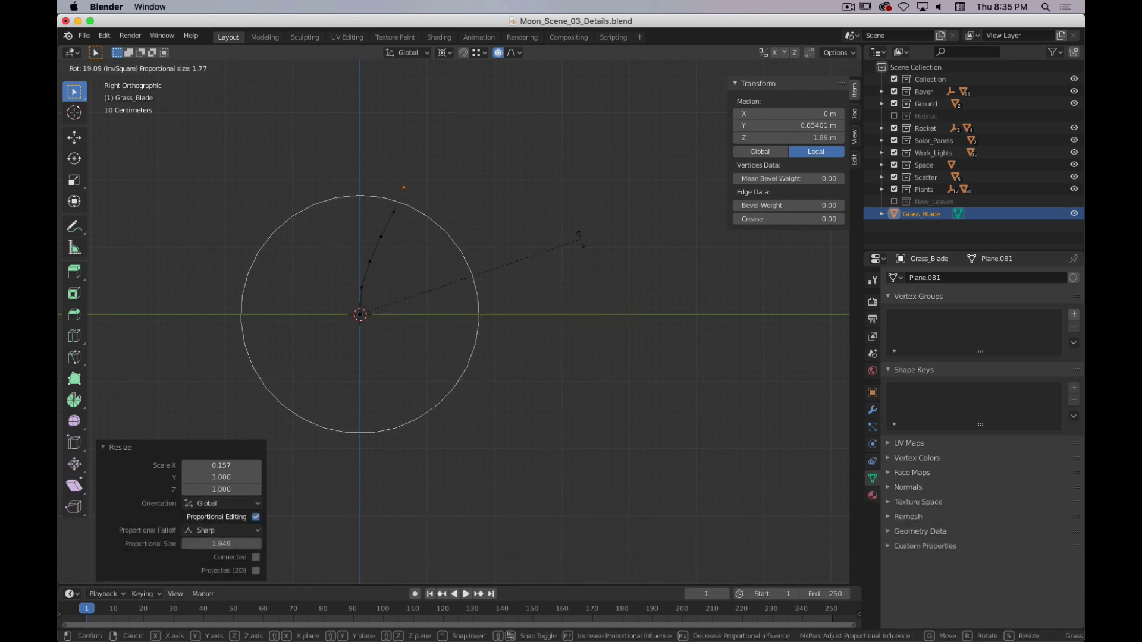
key(Escape)
- Bend the blade with Smooth falloff, rotating its top edge about 14.4° at proportional size 1.21, and return to Object Mode
click(515, 53)
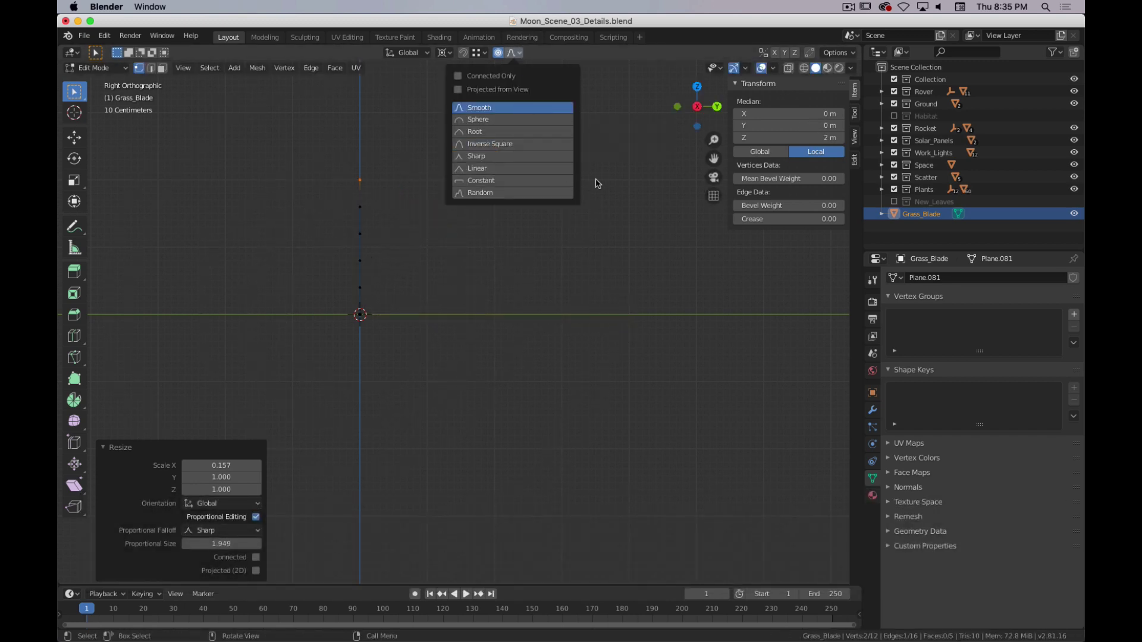
key(r)
scroll(605, 294, up, 3)
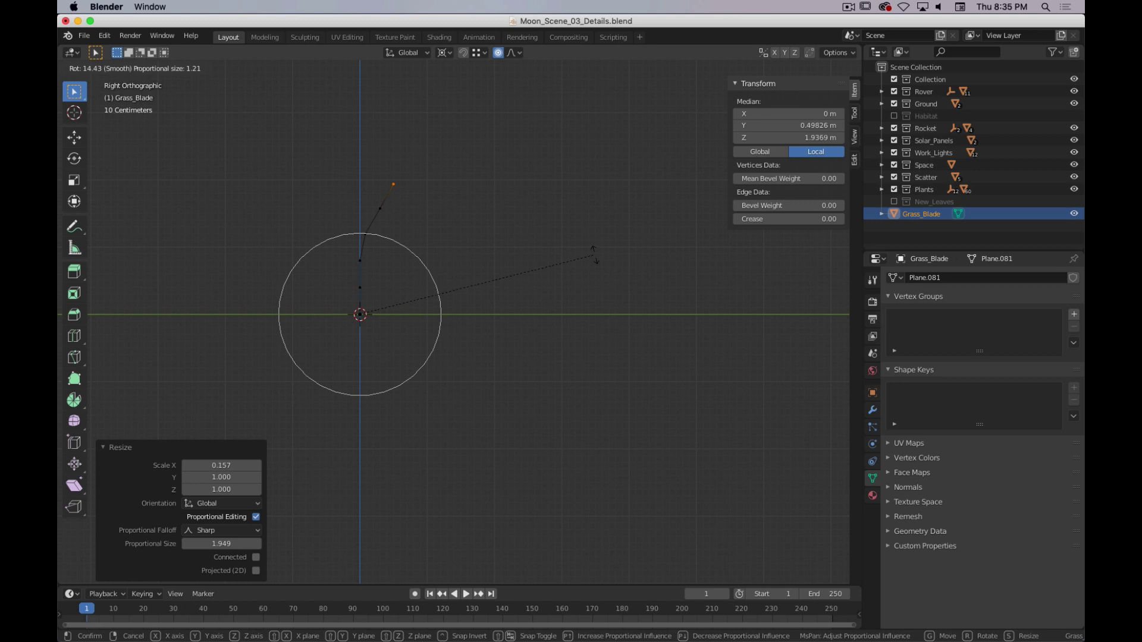
key(Escape)
key(Tab)
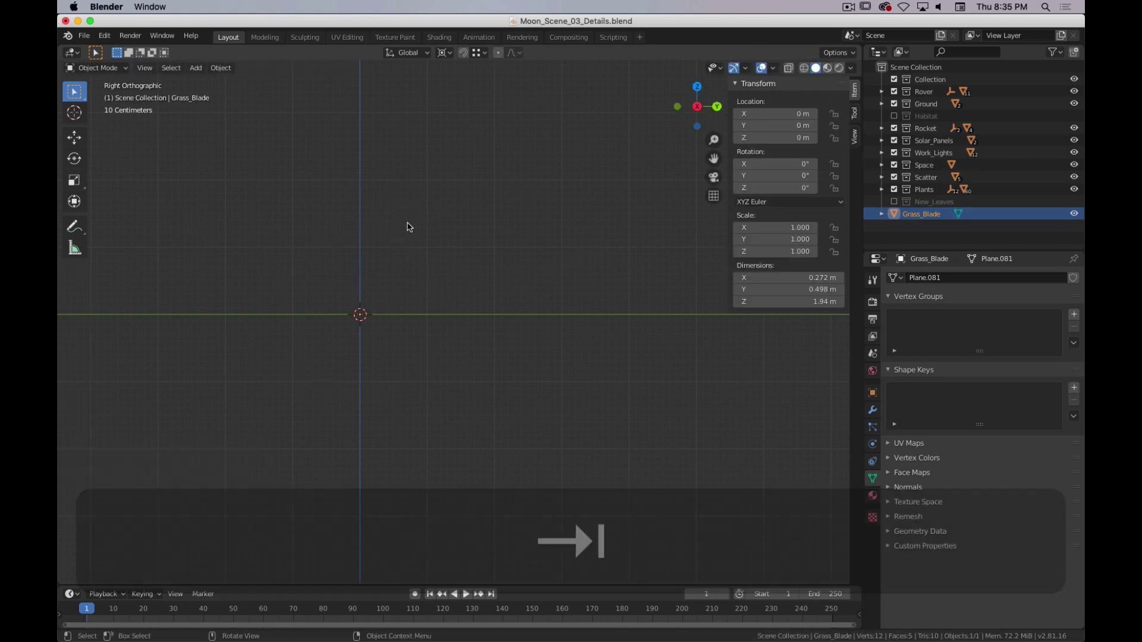
- Add one lengthwise loop cut down the middle of the blade in Edit Mode without sliding it
middle_drag(408, 224, 482, 271)
key(ctrl+r)
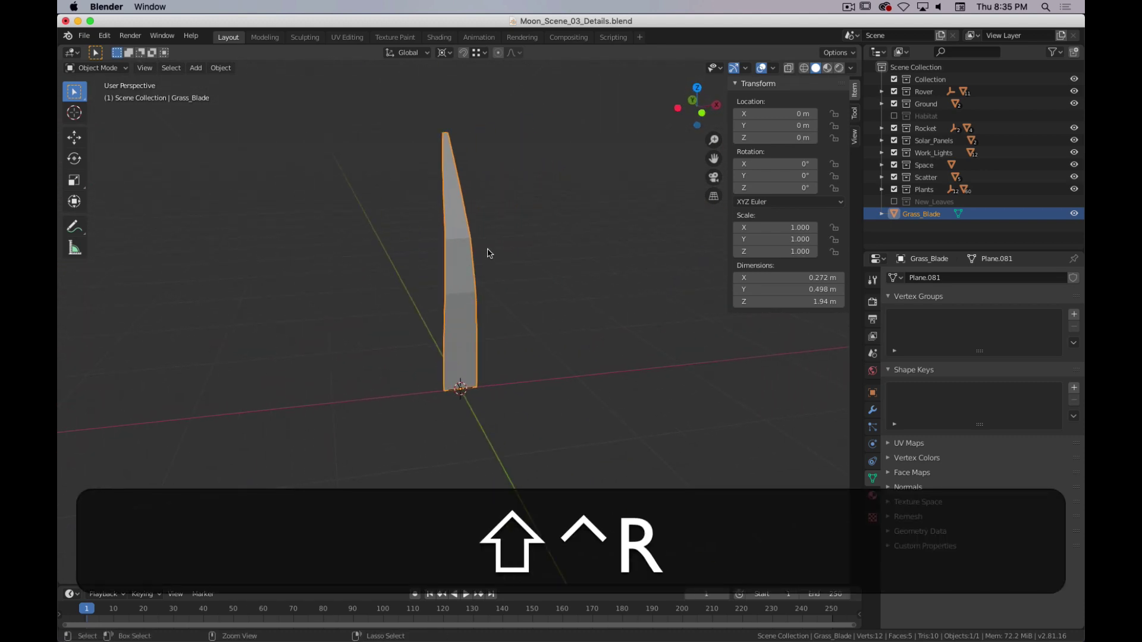
key(ctrl+Tab)
key(ctrl+r)
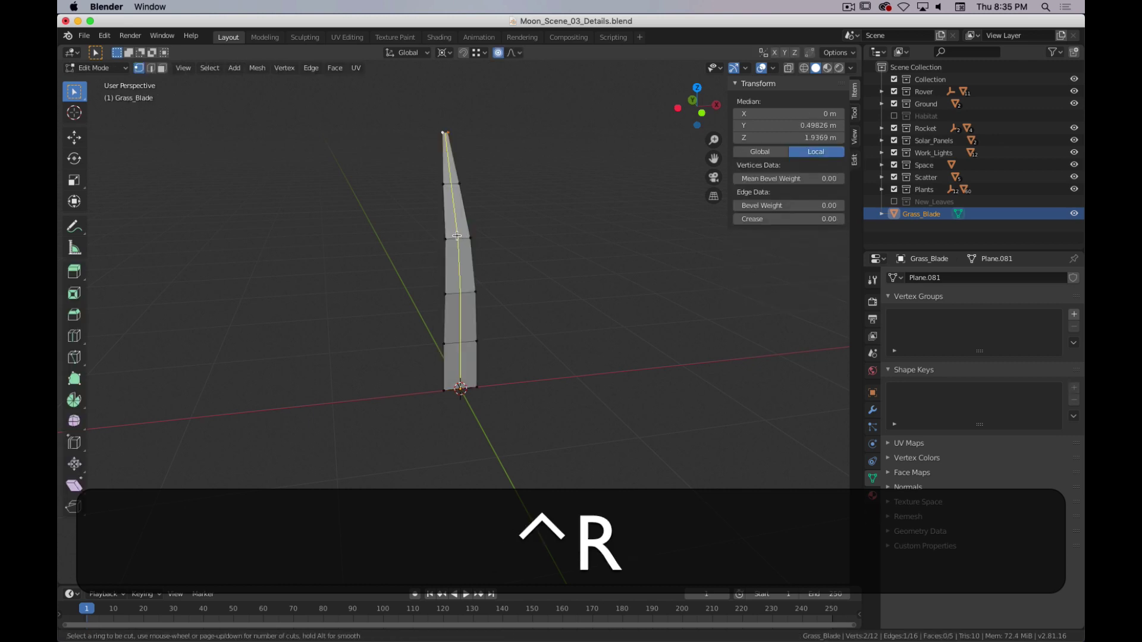
click(459, 238)
right_click(459, 239)
middle_drag(522, 249, 487, 285)
key(g)
key(y)
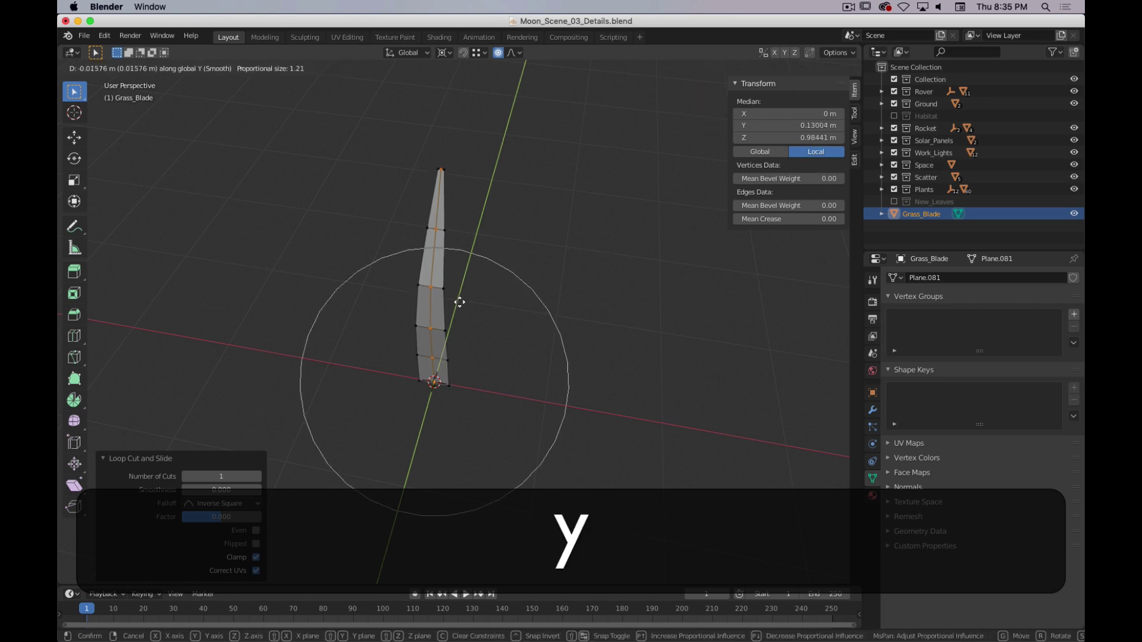
right_click(459, 304)
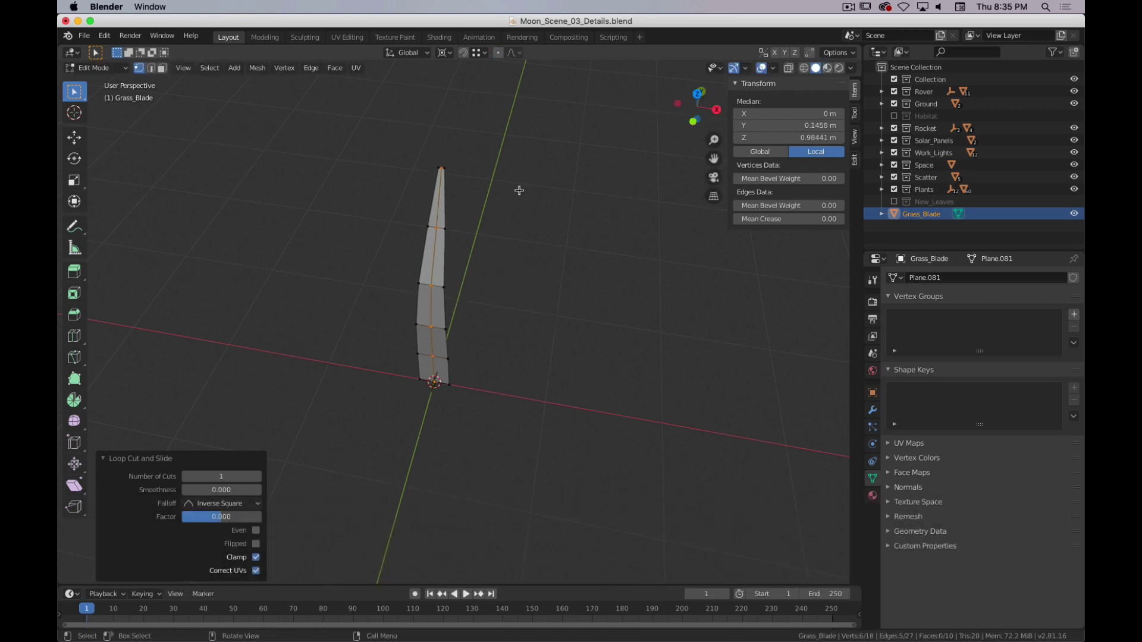
- With proportional editing off, crease the blade by moving its centre edge loop about -0.024 m along global Y, and return to Object Mode
key(g)
key(y)
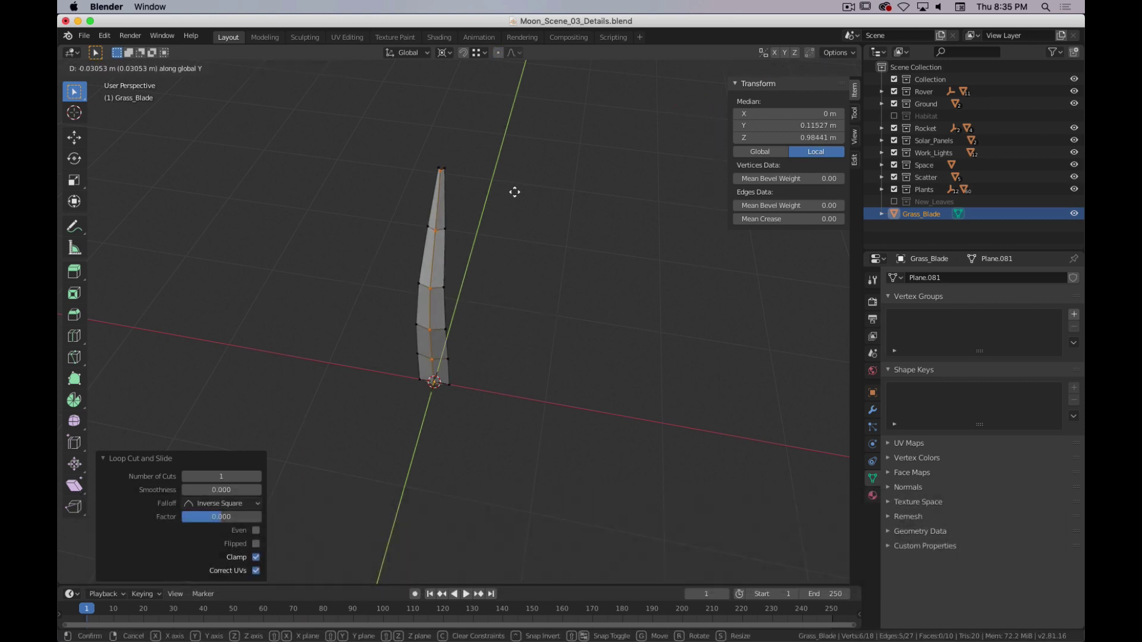
click(515, 192)
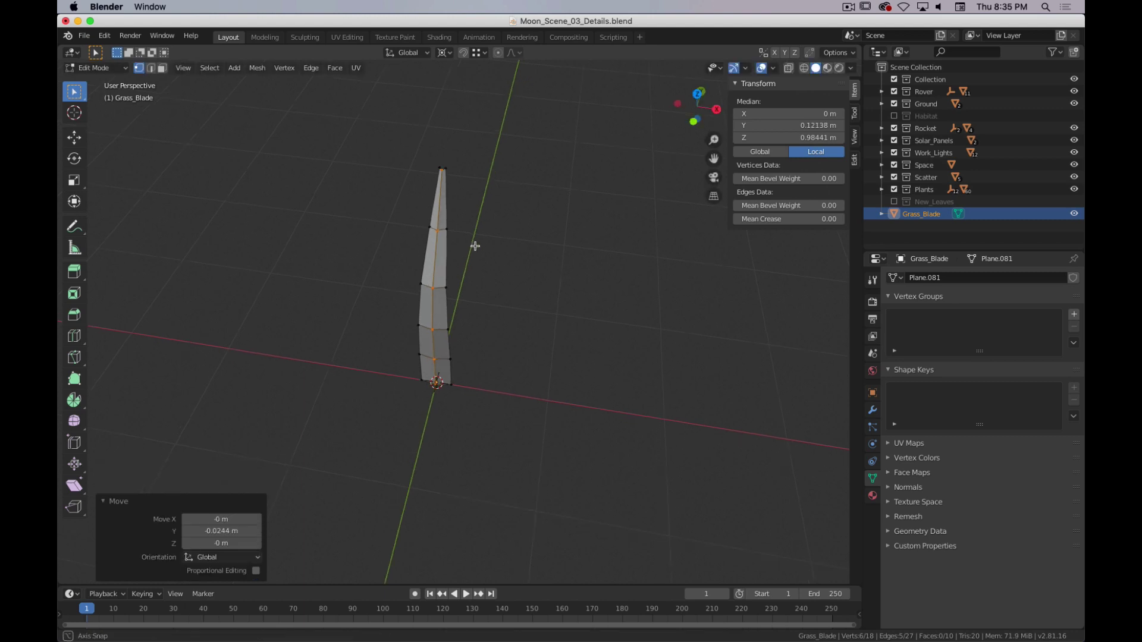
key(Tab)
mouse_move(489, 255)
middle_down()
mouse_move(599, 225)
mouse_move(456, 273)
mouse_move(486, 263)
mouse_move(481, 248)
middle_up()
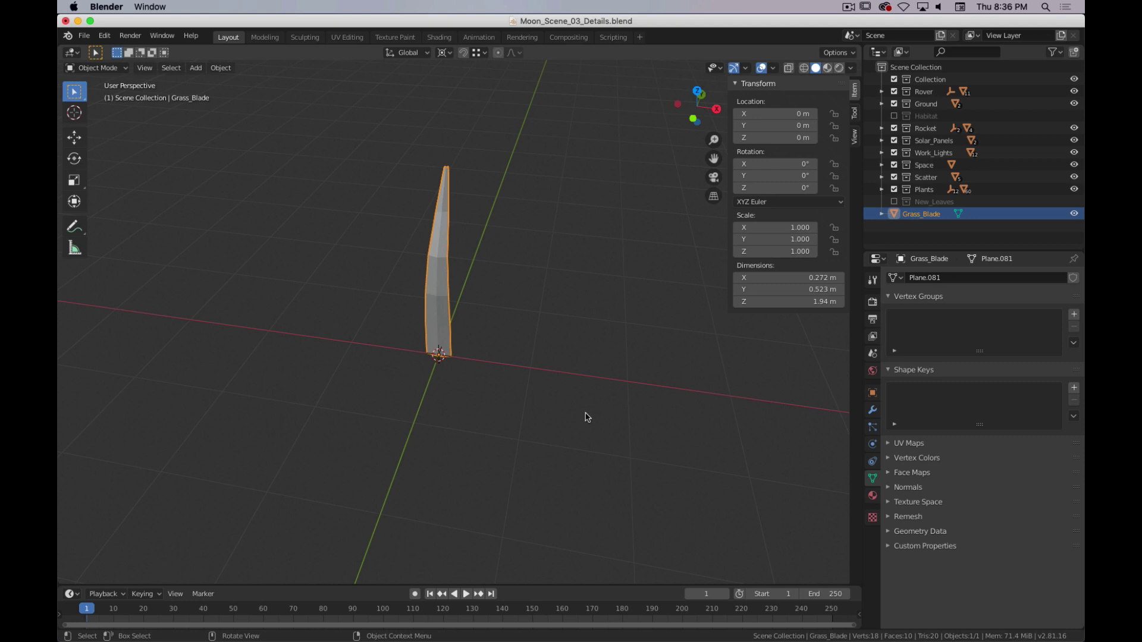
- Duplicate the grass blade in place and rotate the copy about -54.1° around global Z
key(shift+d)
right_click(585, 360)
key(r)
key(z)
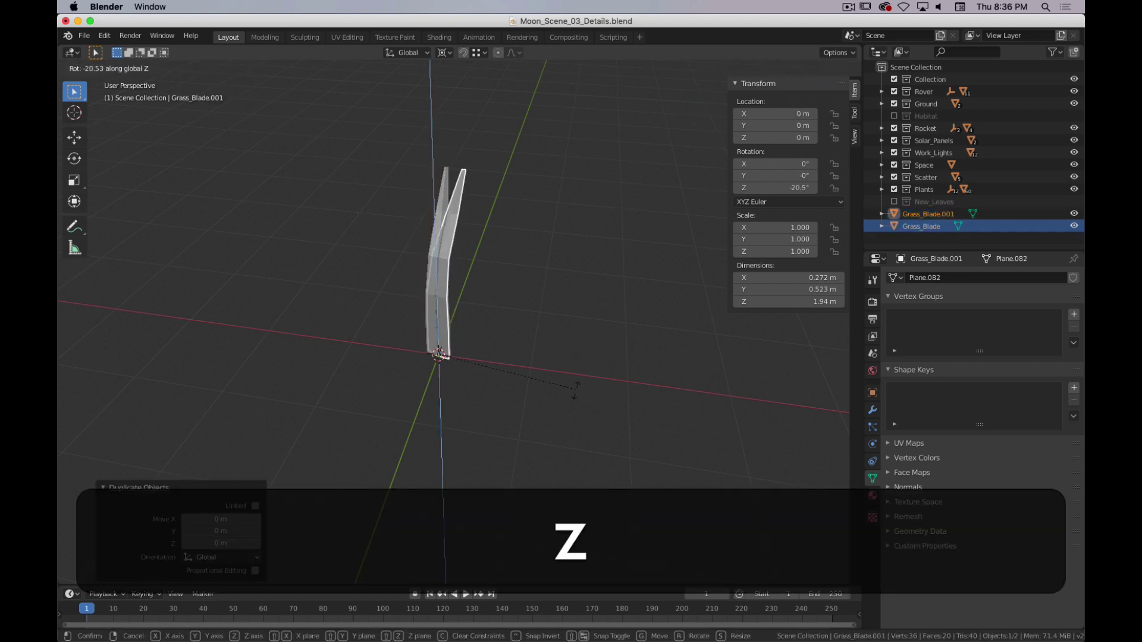
click(489, 410)
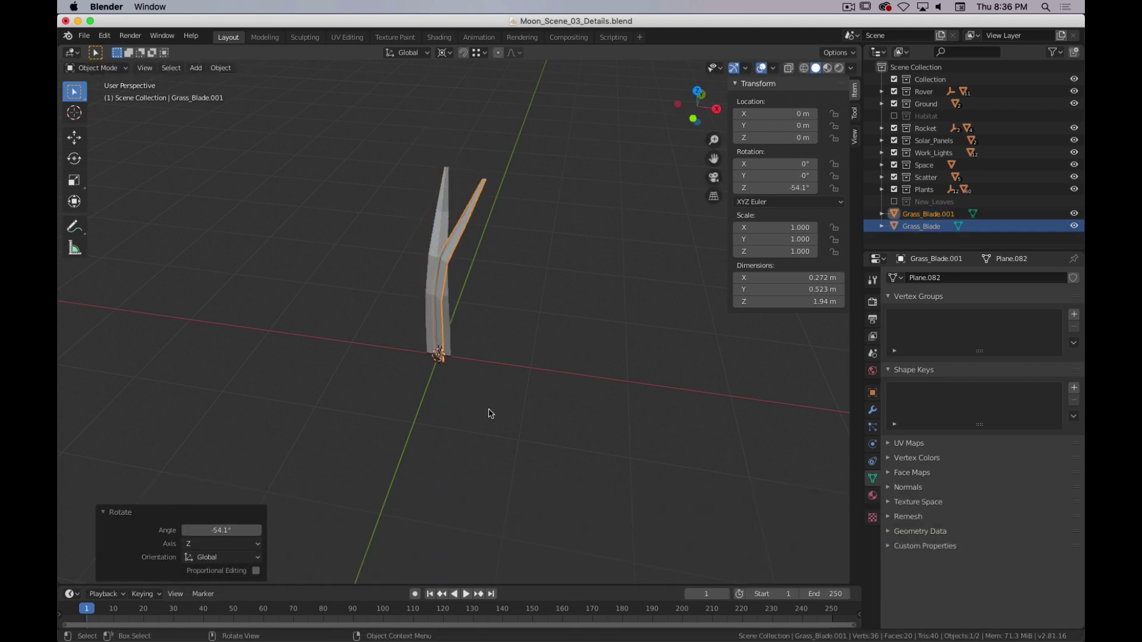
- Move the second blade about 0.18 m along X beside the original and scale it uniformly to about 0.81
key(g)
click(518, 403)
key(s)
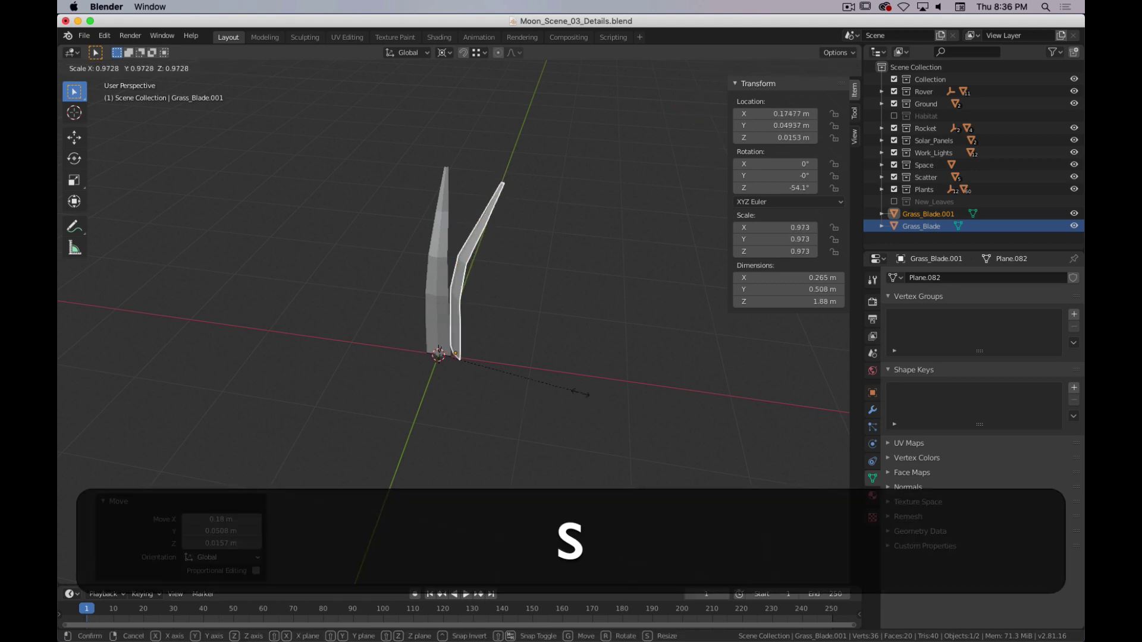
click(561, 380)
- Duplicate the second blade and rotate the copy about -34.4° around global Z
middle_drag(472, 387, 533, 399)
key(shift+d)
key(shift+r)
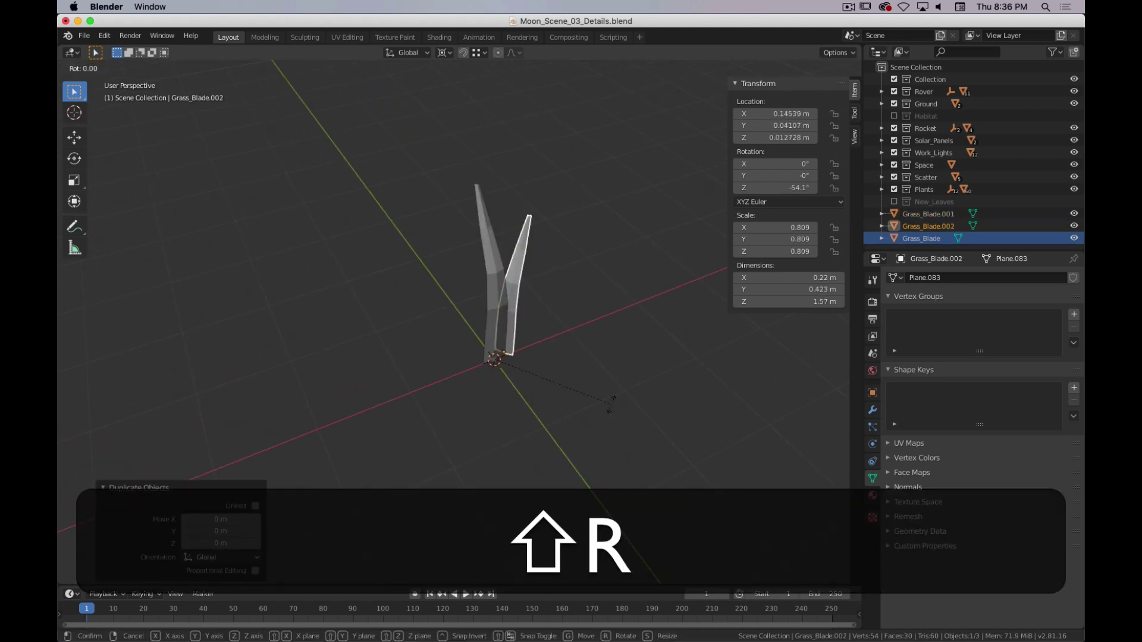
key(z)
click(565, 464)
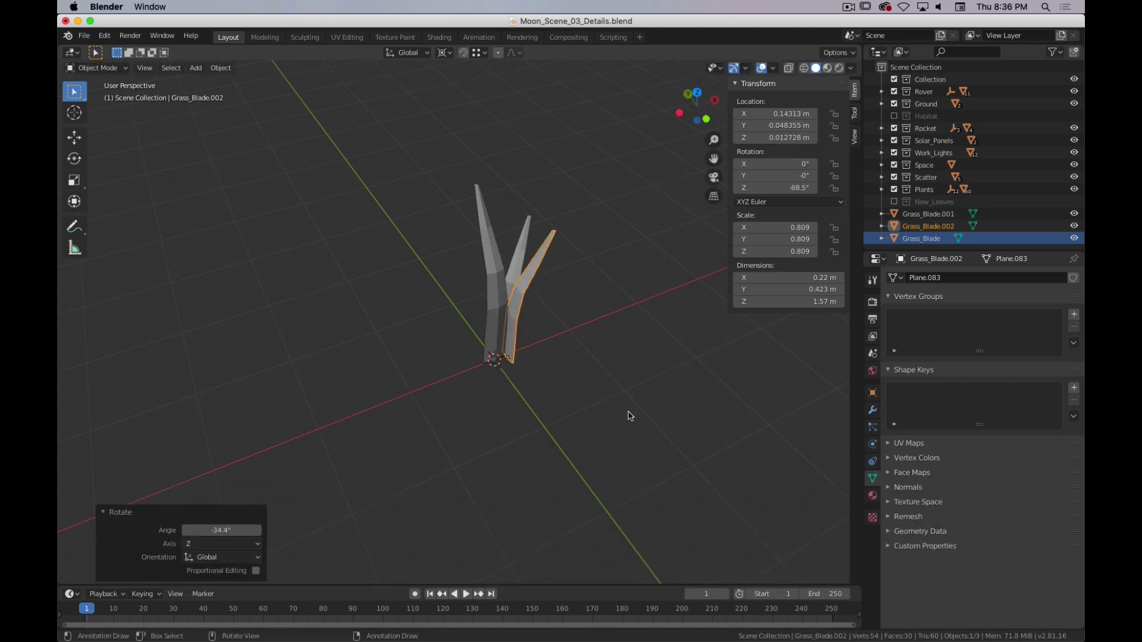
- Move the third blade about 0.037 m in X, -0.062 m in Y and -0.038 m in Z, and scale it uniformly by about 1.127
key(g)
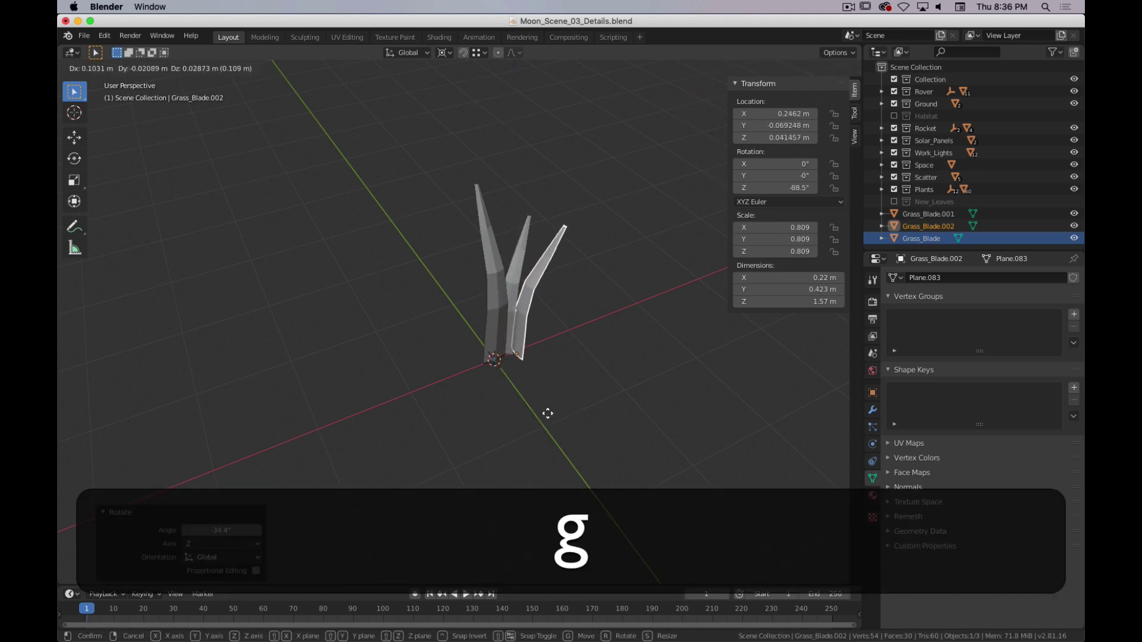
click(556, 414)
key(s)
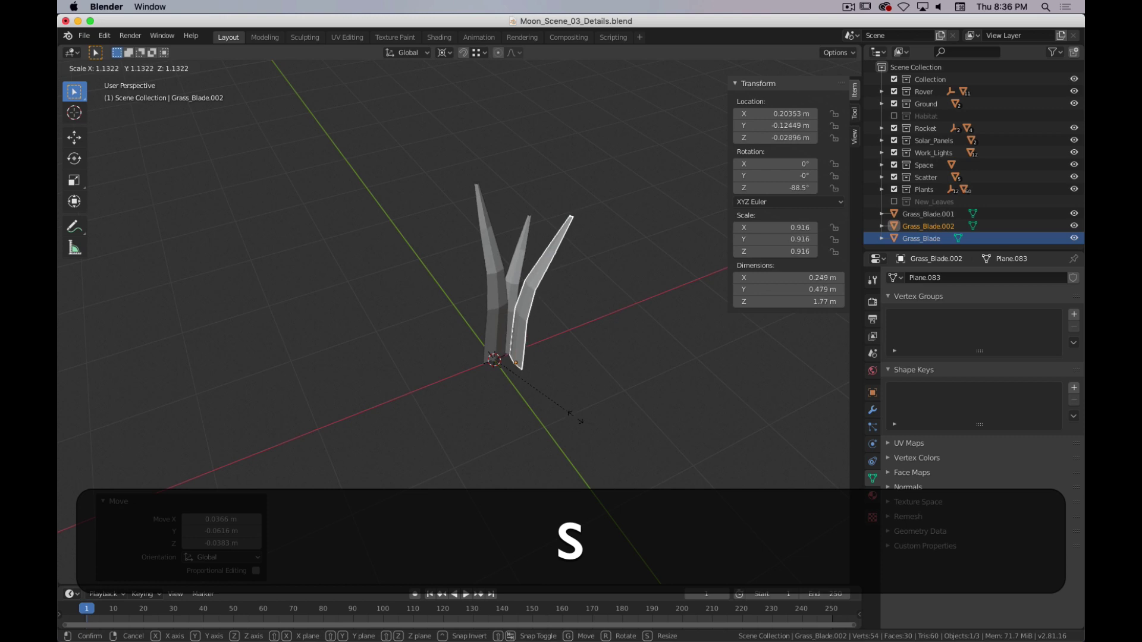
click(577, 420)
- Narrow the third blade by scaling it along its local X axis by about 0.637
key(s)
key(x)
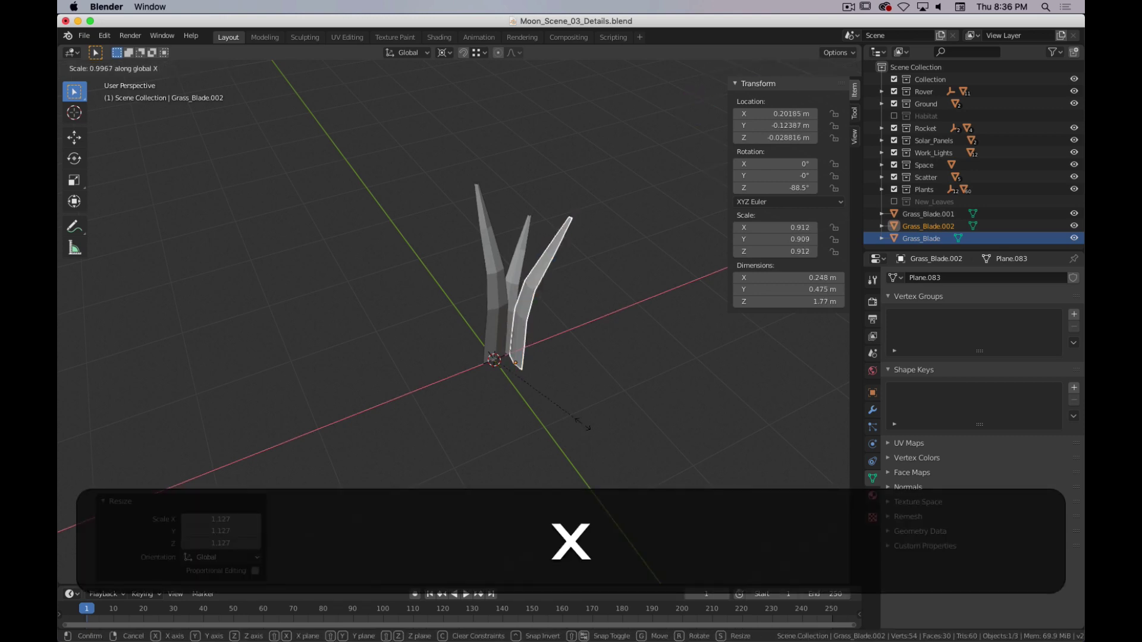
click(562, 404)
- Duplicate the narrowed third blade and scale the copy uniformly by about 0.585
middle_drag(563, 405, 505, 362)
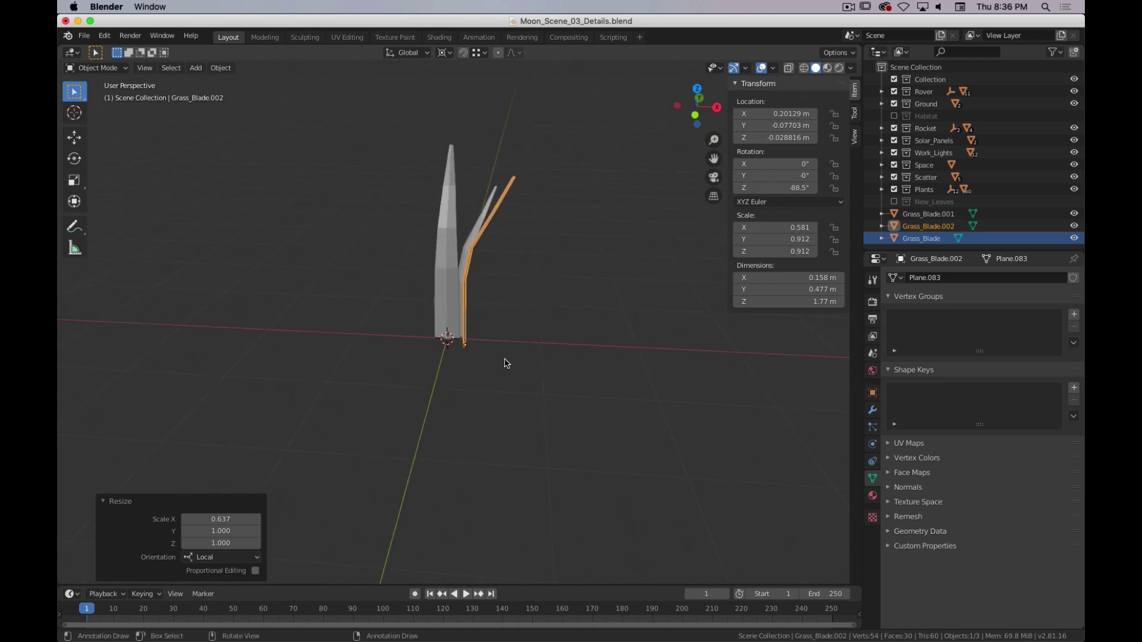
key(shift+d)
click(583, 372)
key(s)
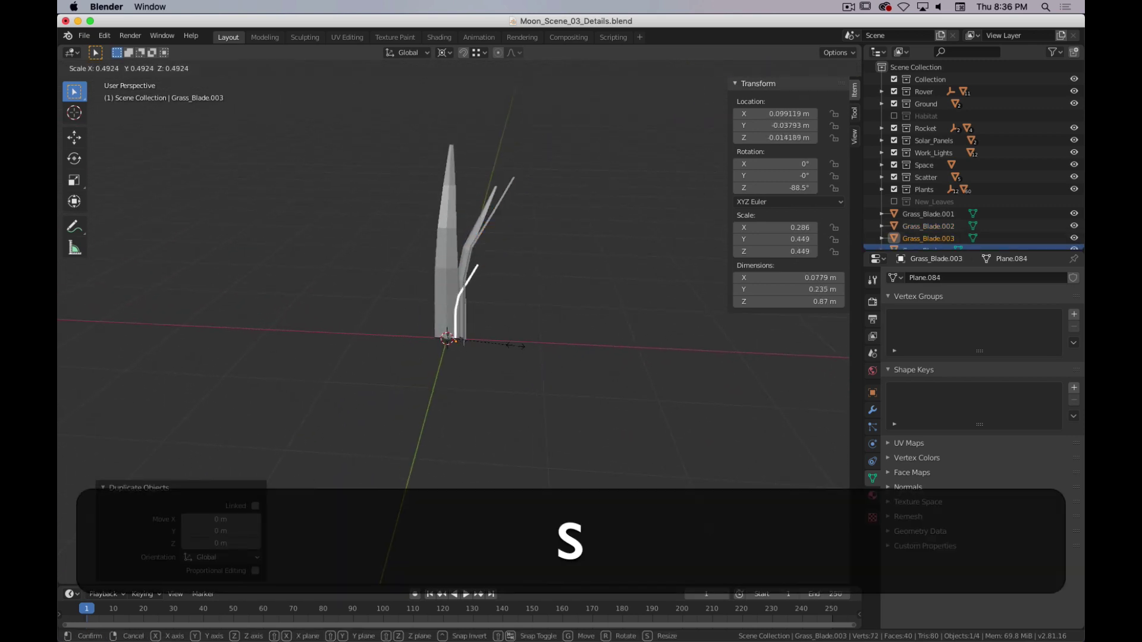
click(528, 346)
- Rotate the small fourth blade about -38.4° around global Z
key(r)
key(z)
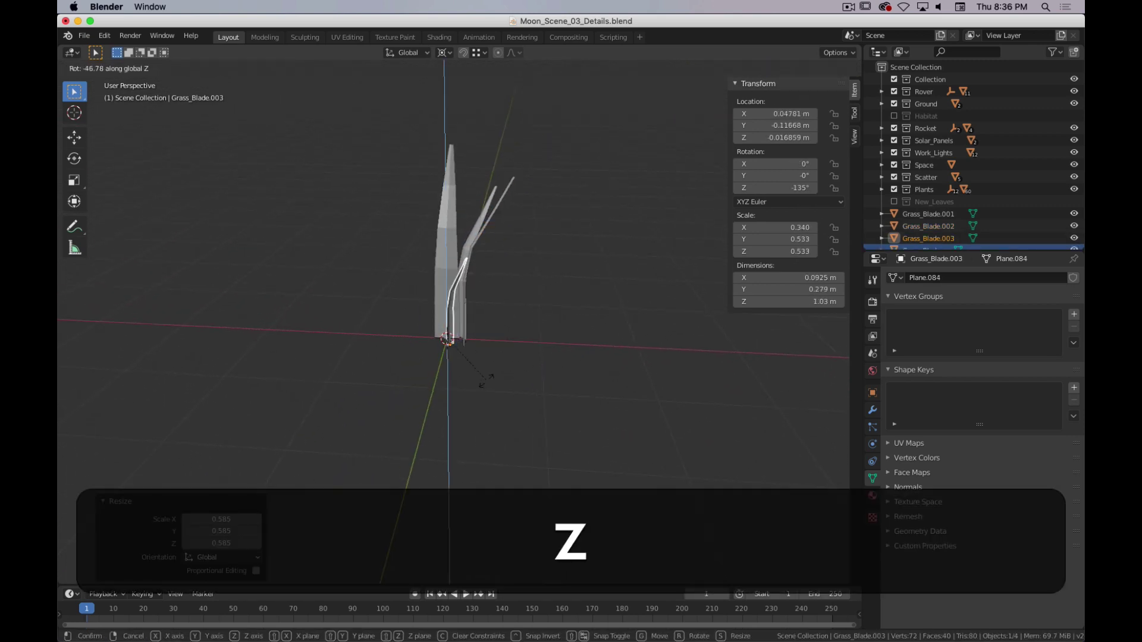
click(503, 383)
- Move the original tall blade about -0.17 m in X and 0.008 m in Y, keeping its height locked
middle_drag(503, 383, 502, 301)
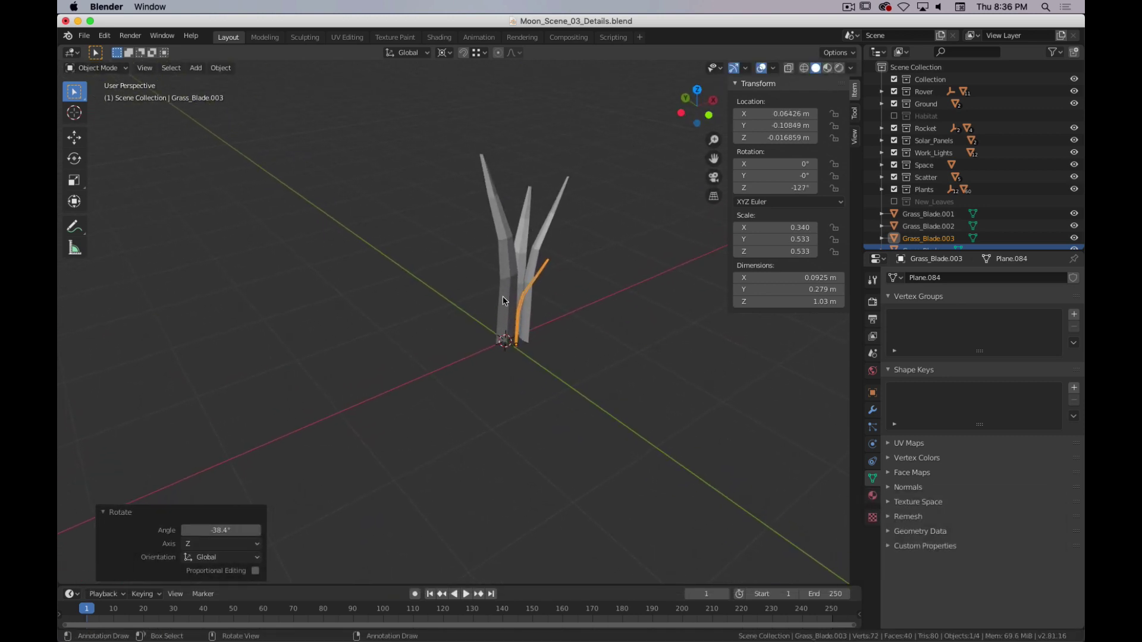
click(508, 265)
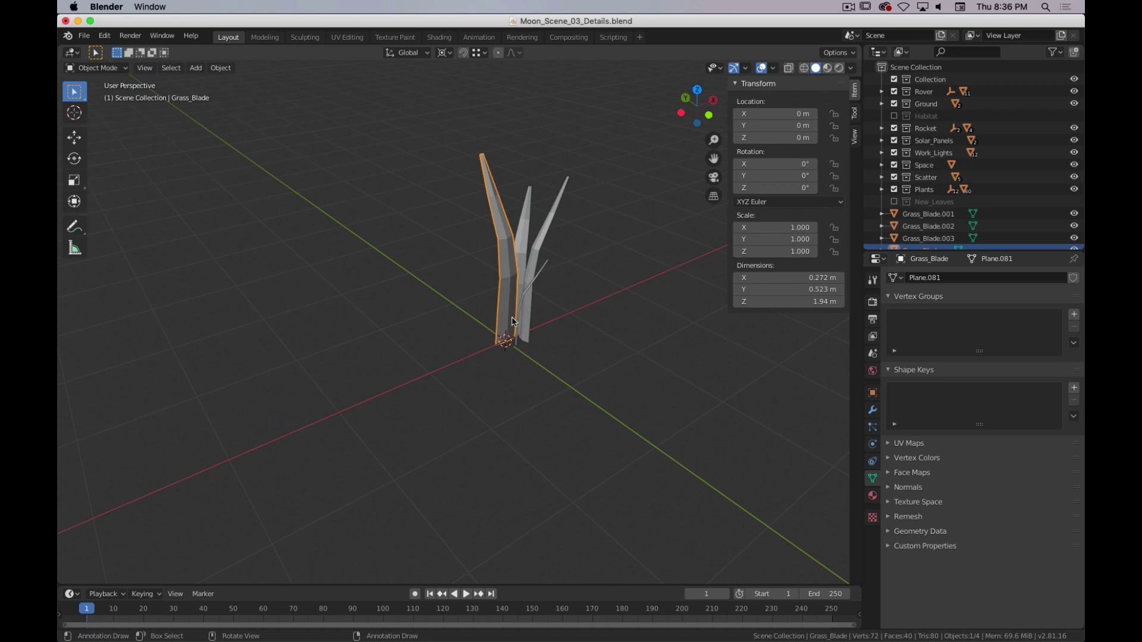
key(g)
key(shift+z)
click(518, 345)
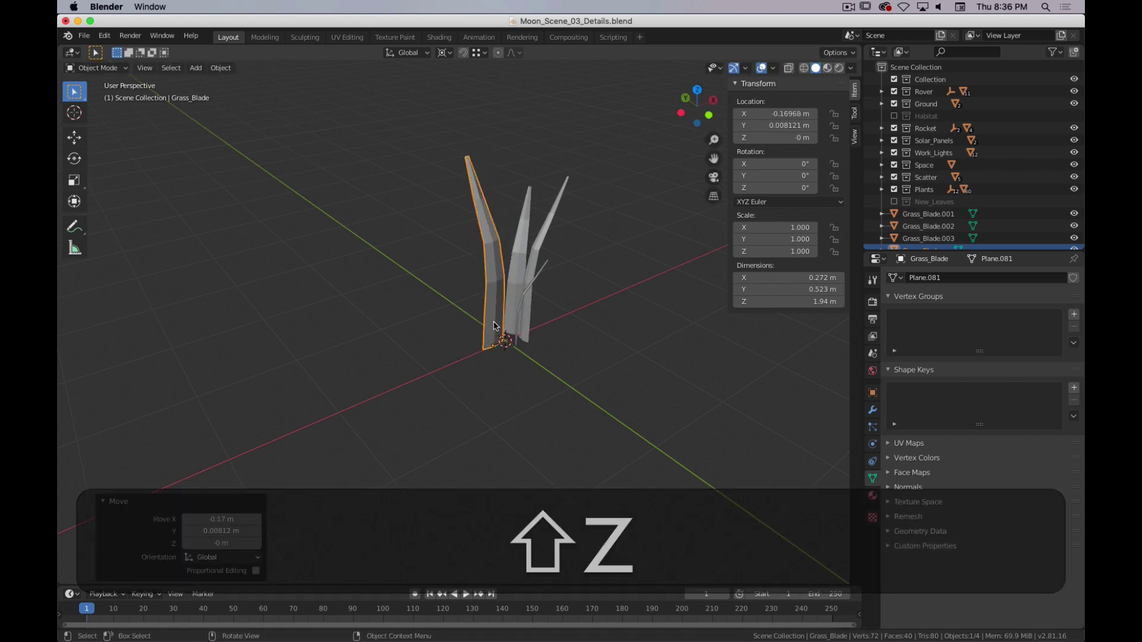
- Bend the second blade further over by rotating its tip vertices about 18° with smooth proportional editing
mouse_move(518, 345)
middle_down()
mouse_move(527, 365)
mouse_move(529, 338)
middle_up()
click(523, 276)
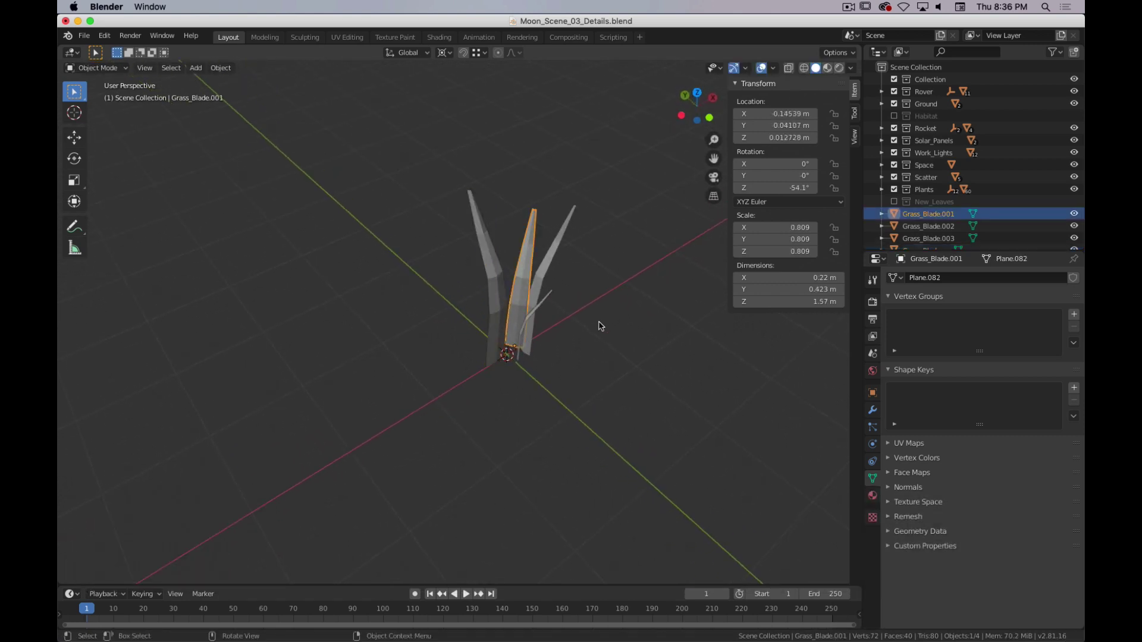
middle_drag(598, 323, 483, 291)
key(Tab)
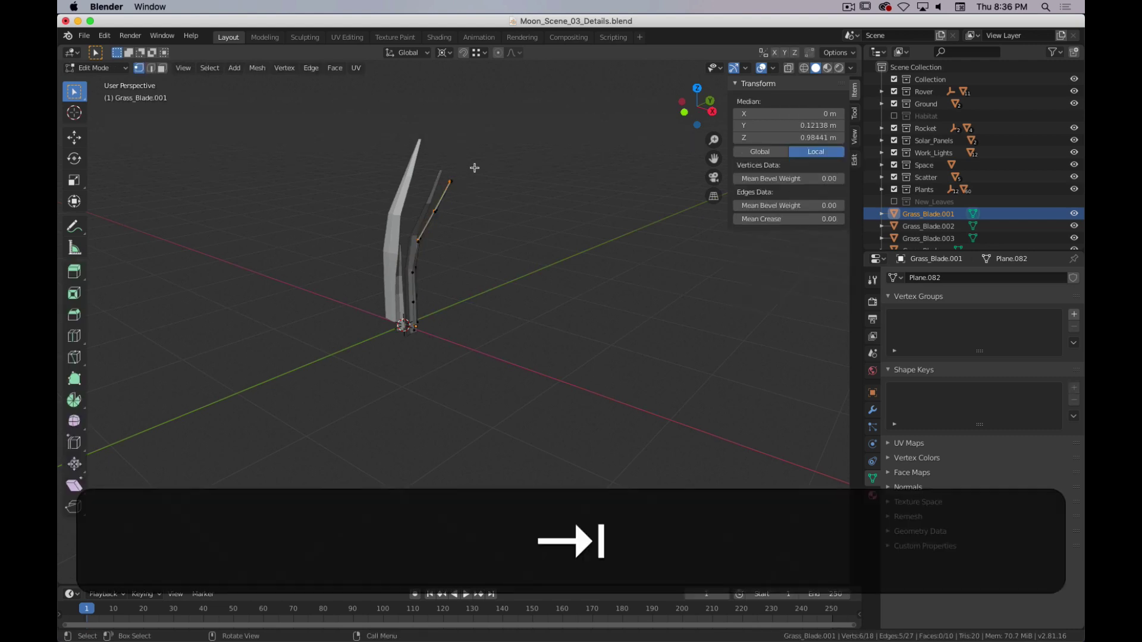
drag(472, 160, 458, 190)
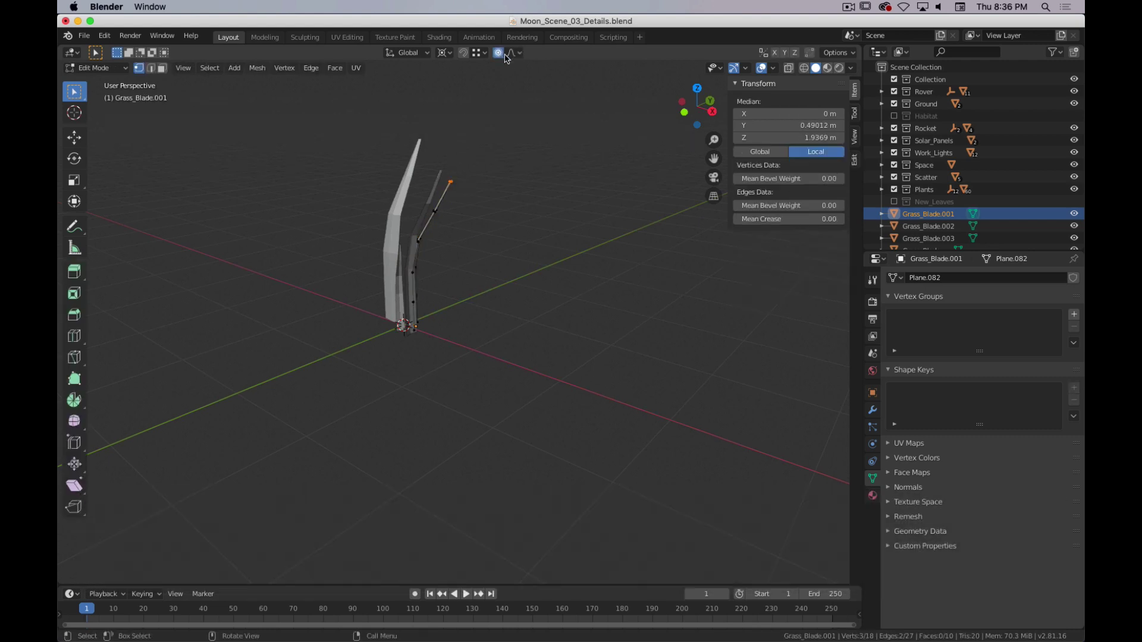
key(r)
scroll(617, 261, up, 2)
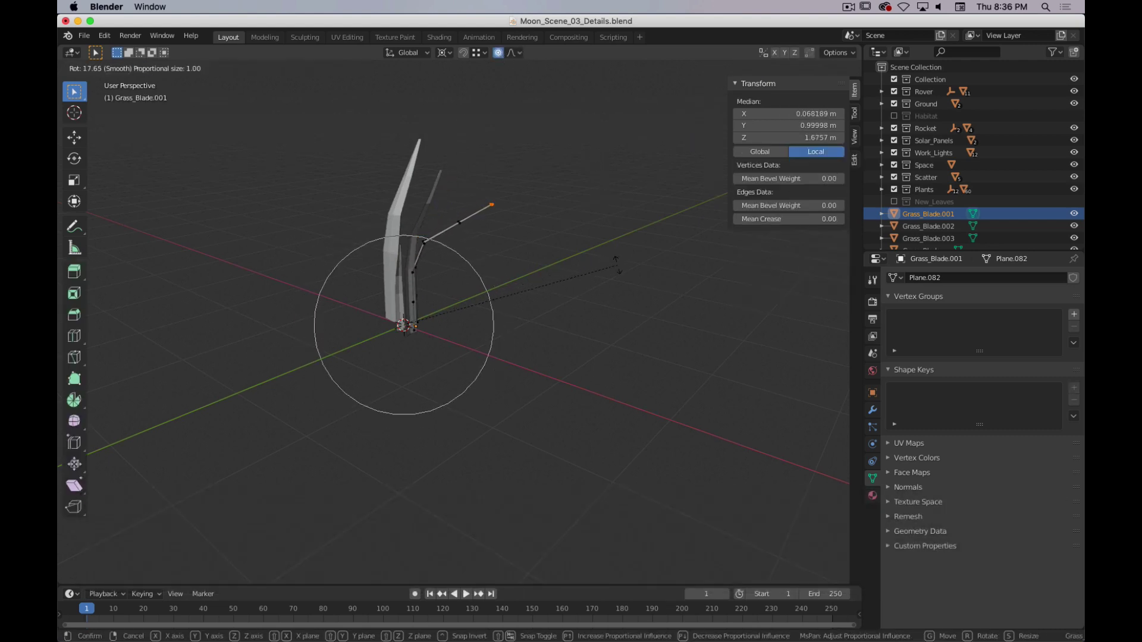
click(618, 268)
middle_drag(543, 255, 575, 271)
key(Tab)
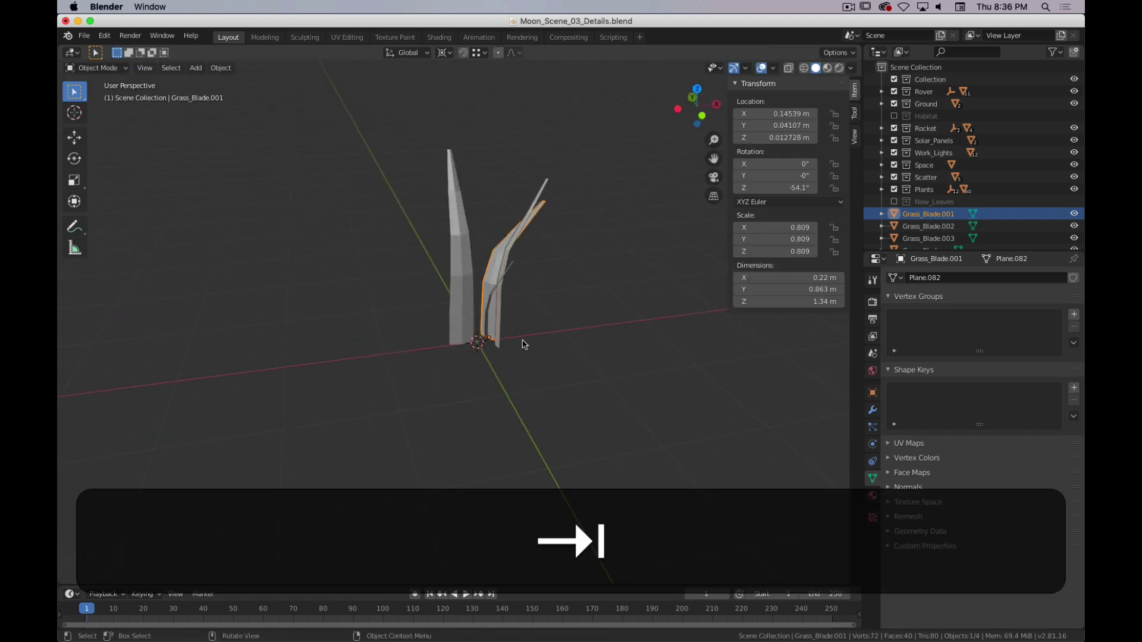
- Add a circle-shaped empty at the base of the blades and rotate it 90° around X
middle_drag(522, 342, 574, 368)
drag(590, 363, 440, 295)
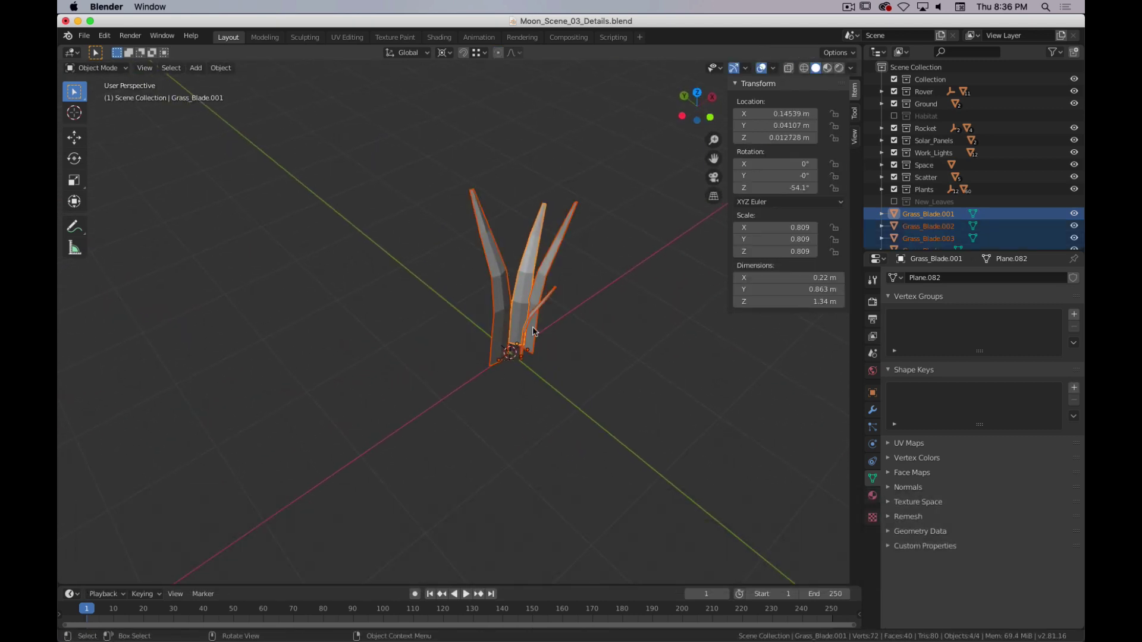
key(shift+a)
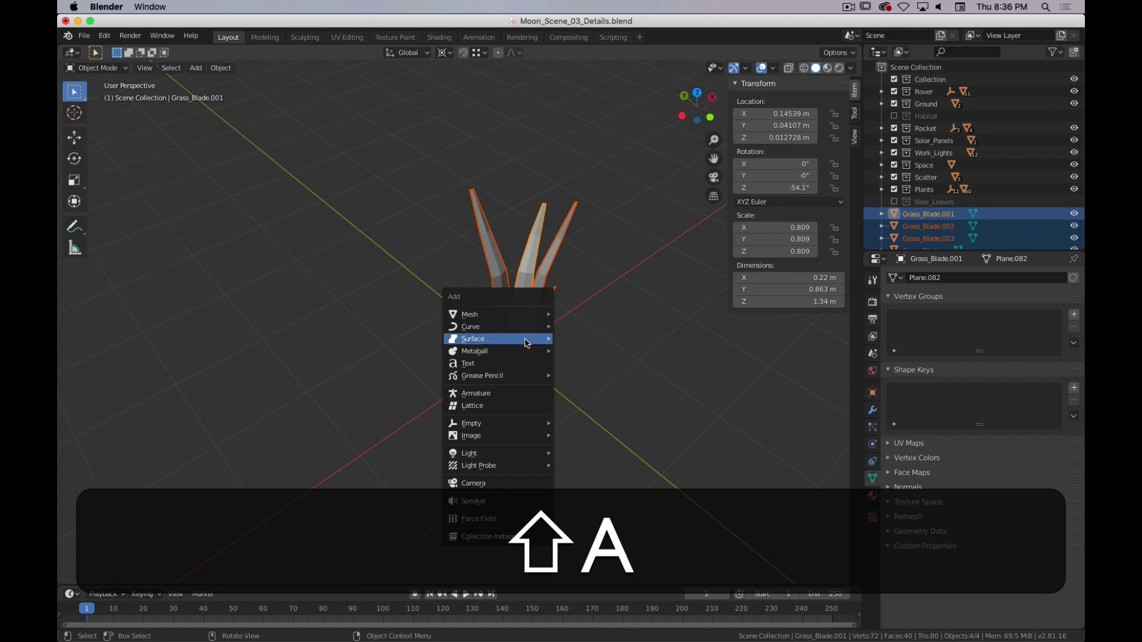
mouse_move(521, 425)
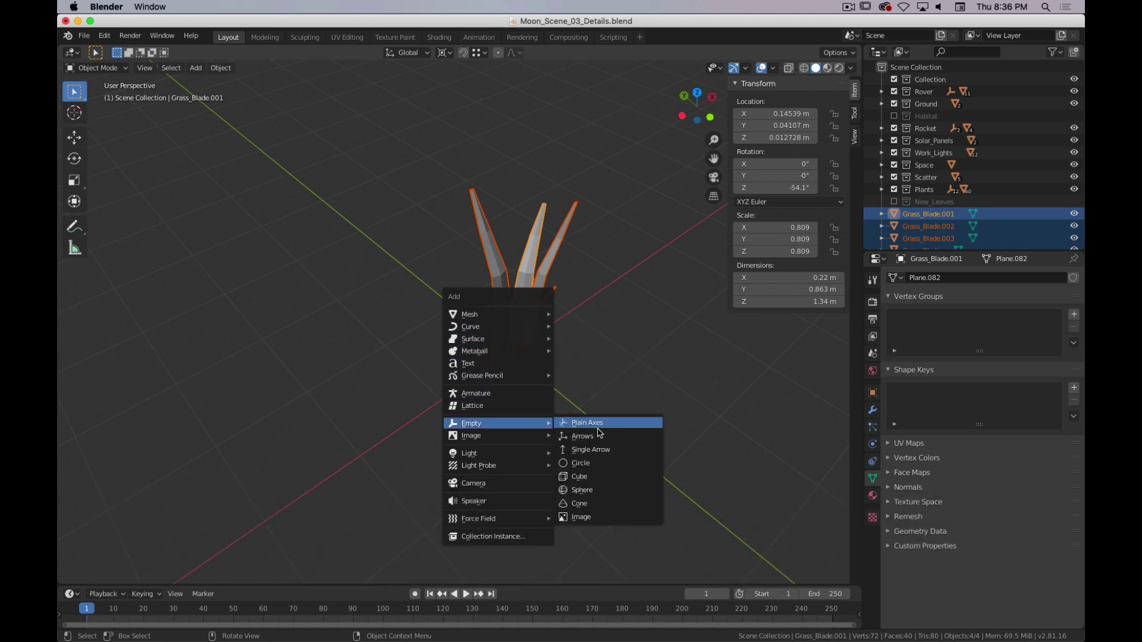
click(602, 464)
text(r)
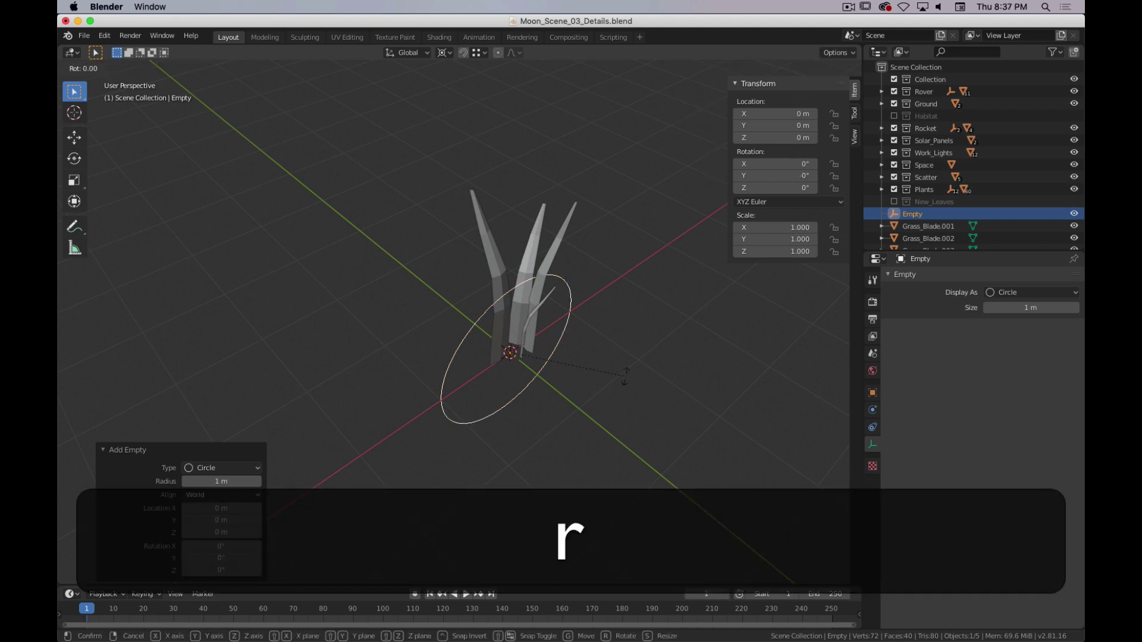
text(x90)
key(Return)
- Parent all four grass blades to the circle empty
drag(608, 191, 457, 360)
shift+click(590, 396)
shift+click(595, 397)
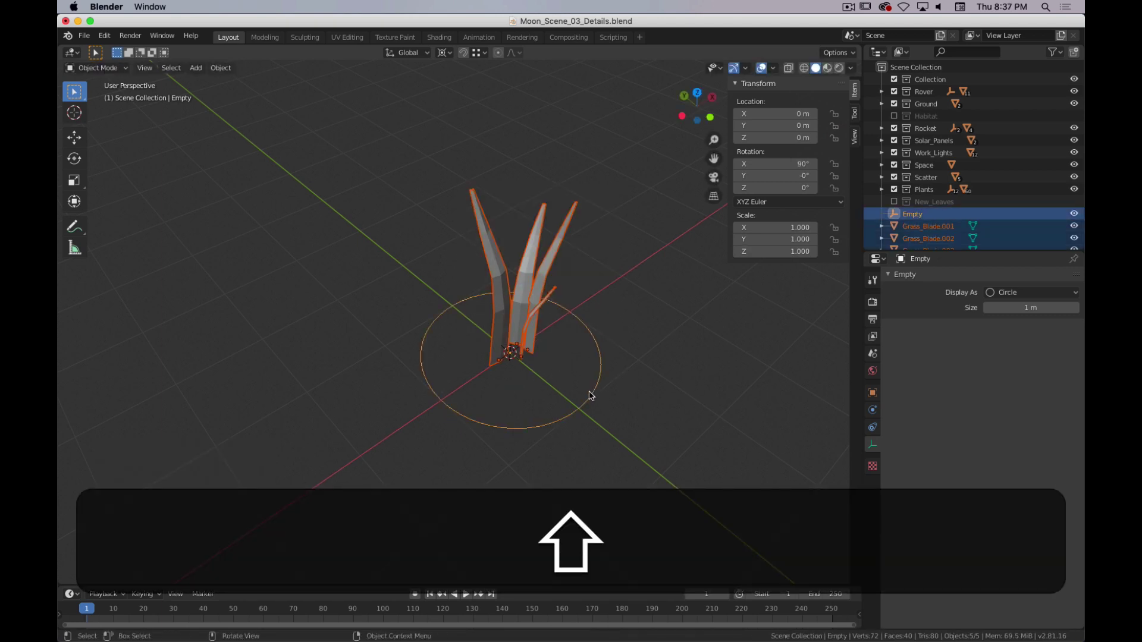
key(ctrl+p)
click(591, 396)
key(Tab)
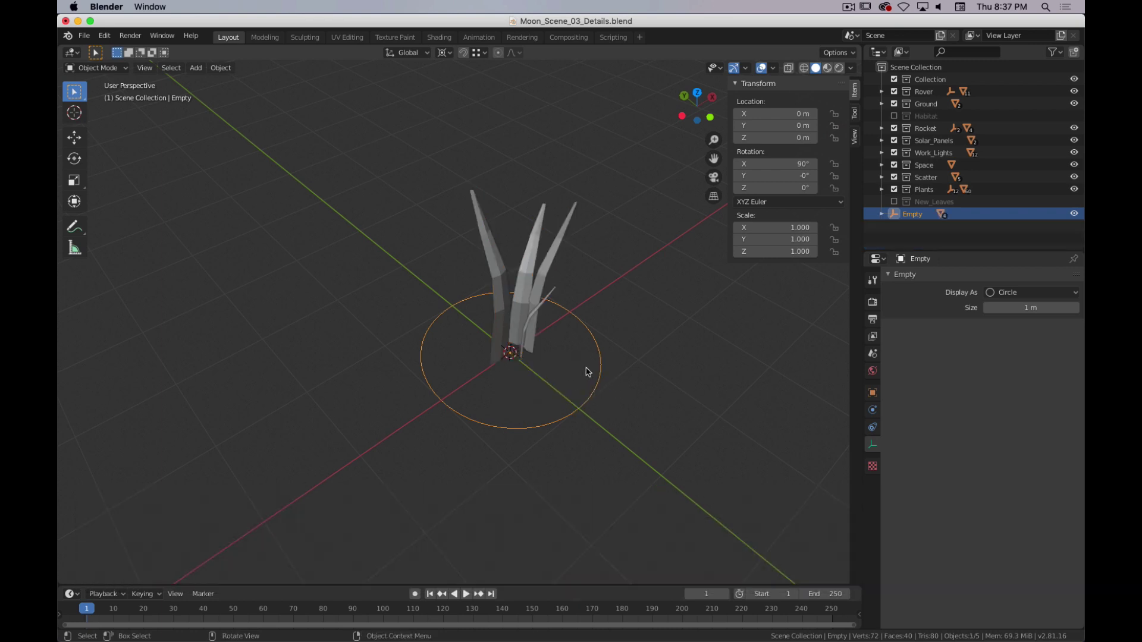
- Unhide all hidden objects to bring the rest of the moon scene back
key(alt+h)
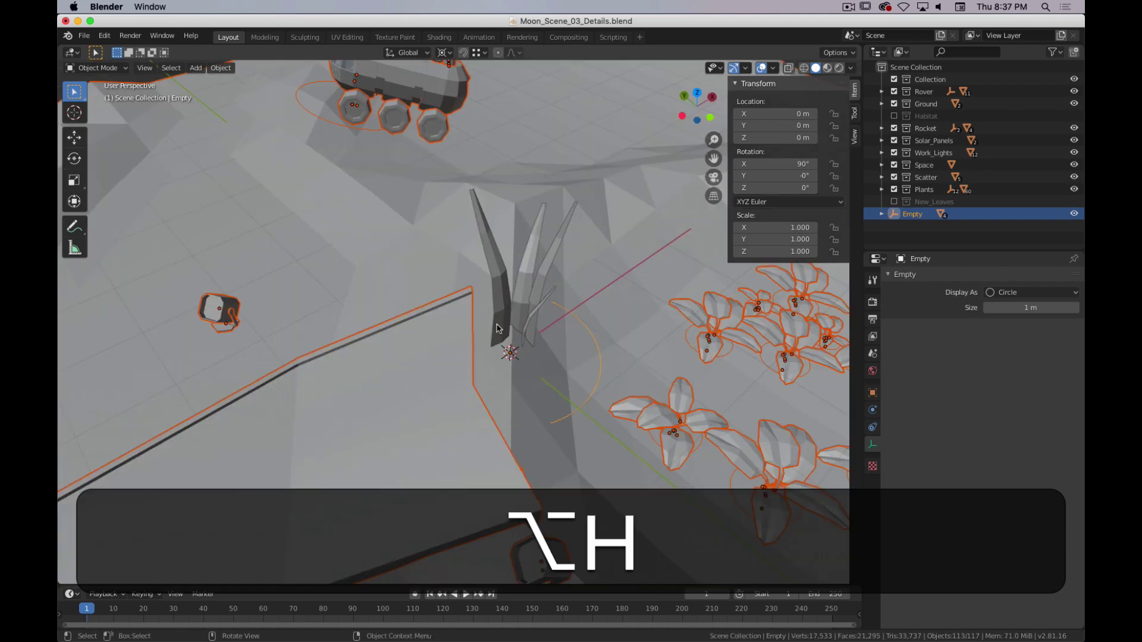
scroll(461, 360, down, 5)
middle_drag(461, 359, 405, 322)
scroll(445, 334, up, 6)
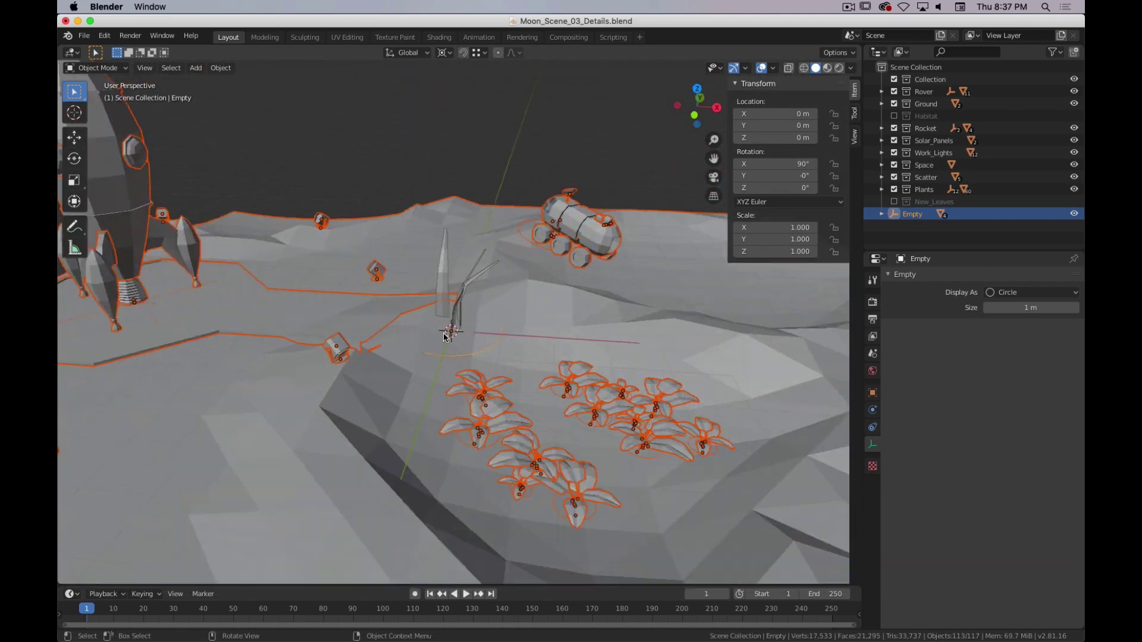
- Move the grass clump's empty about 2.6 m in X and -2.8 m in Y toward the plants, keeping its height locked
click(485, 360)
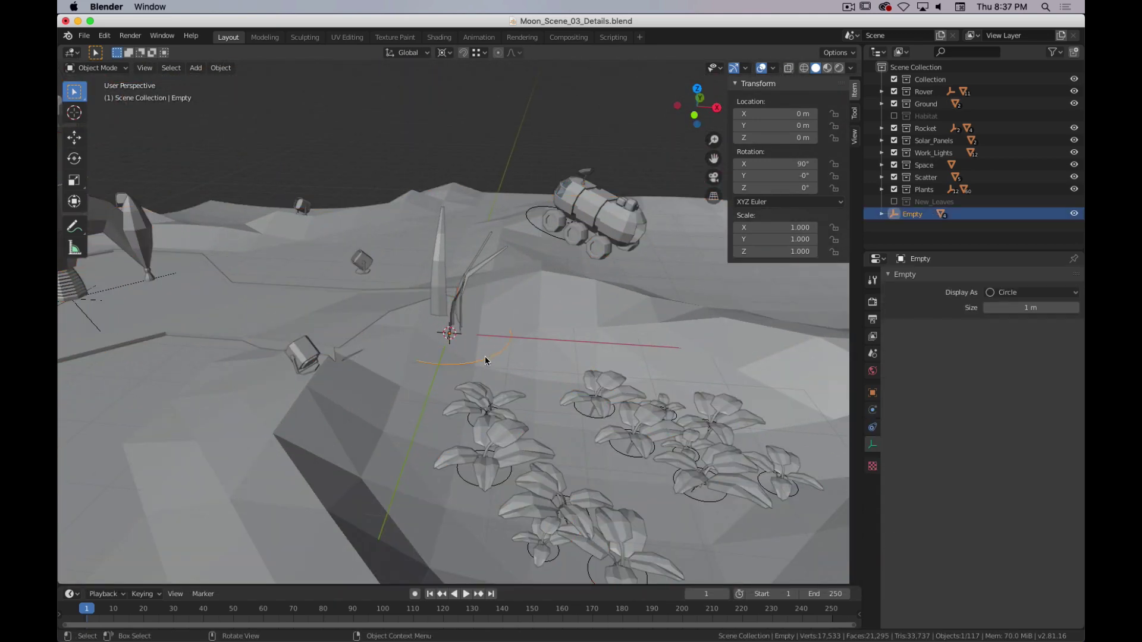
key(g)
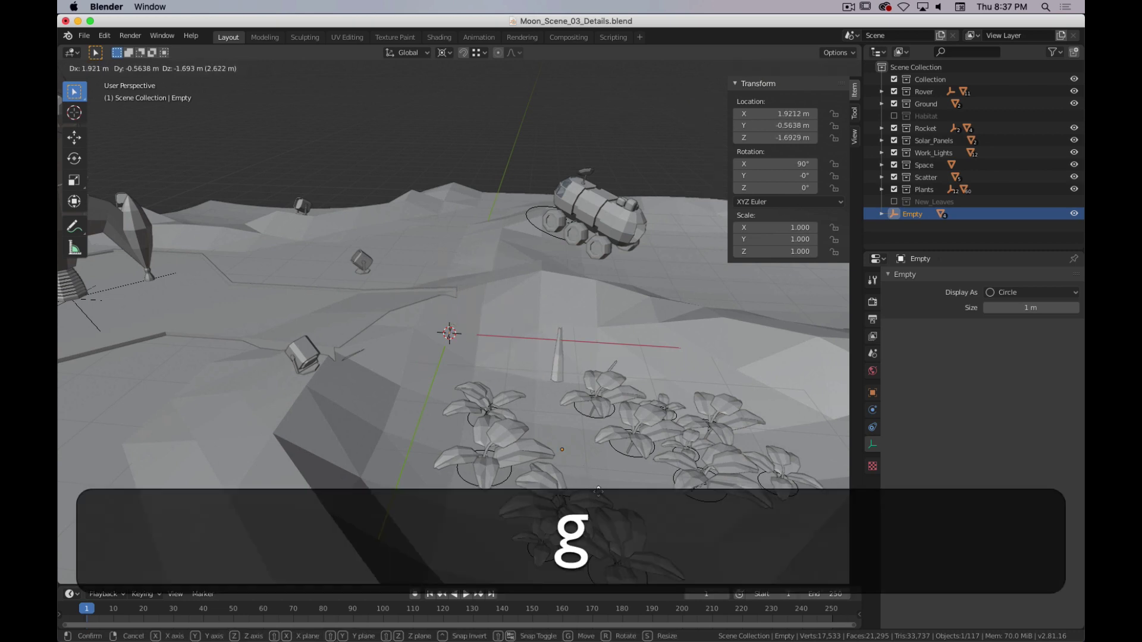
key(shift+z)
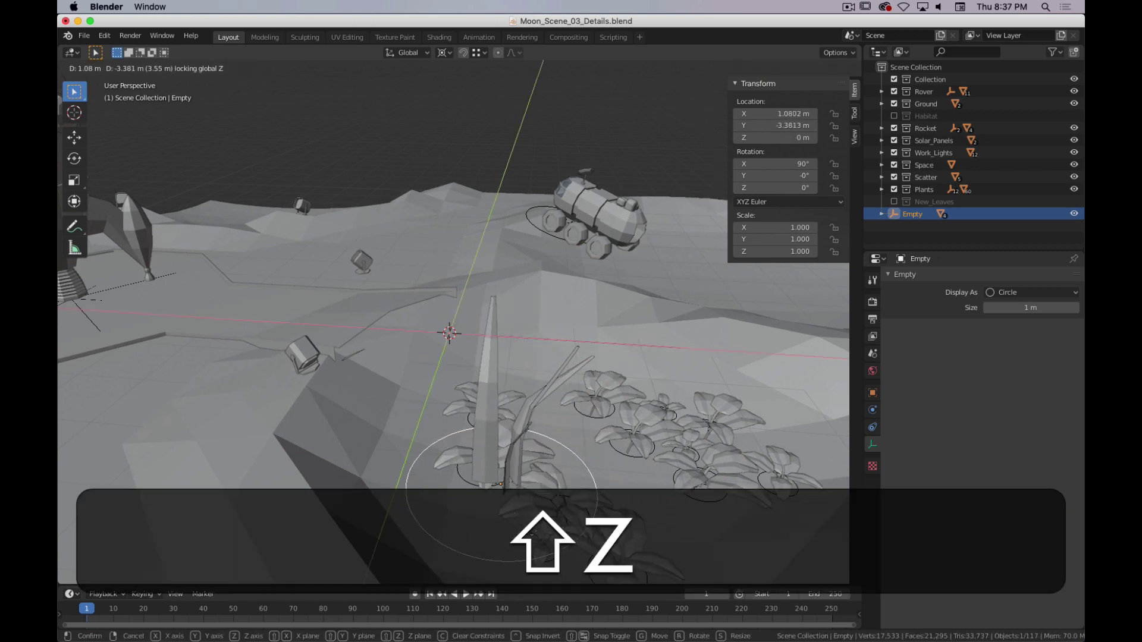
click(676, 499)
- Set the pivot point to Individual Origins and scale the grass clump uniformly to about 0.073
scroll(677, 499, down, 7)
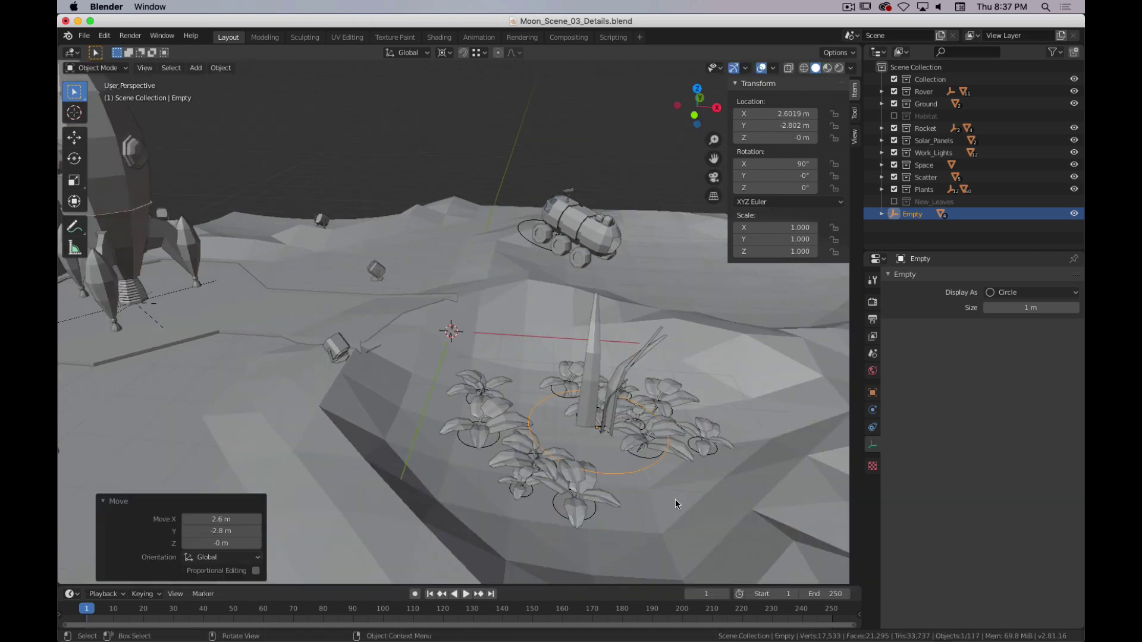
scroll(595, 415, up, 10)
shift+middle_drag(594, 414, 400, 284)
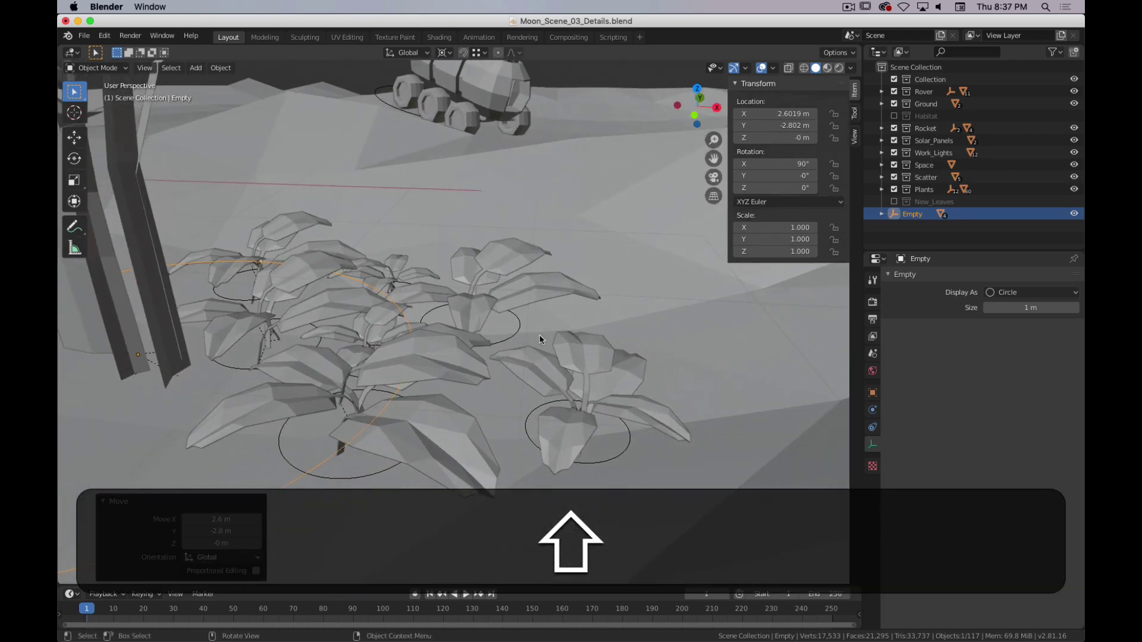
key(s)
right_click(415, 345)
scroll(327, 298, up, 5)
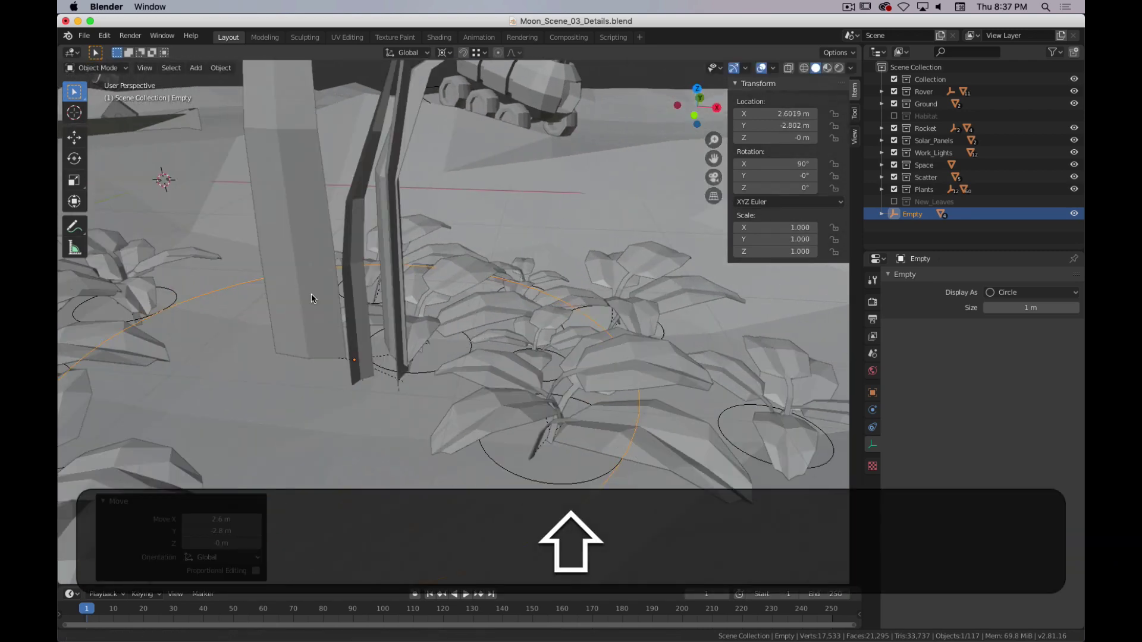
key(shift+s)
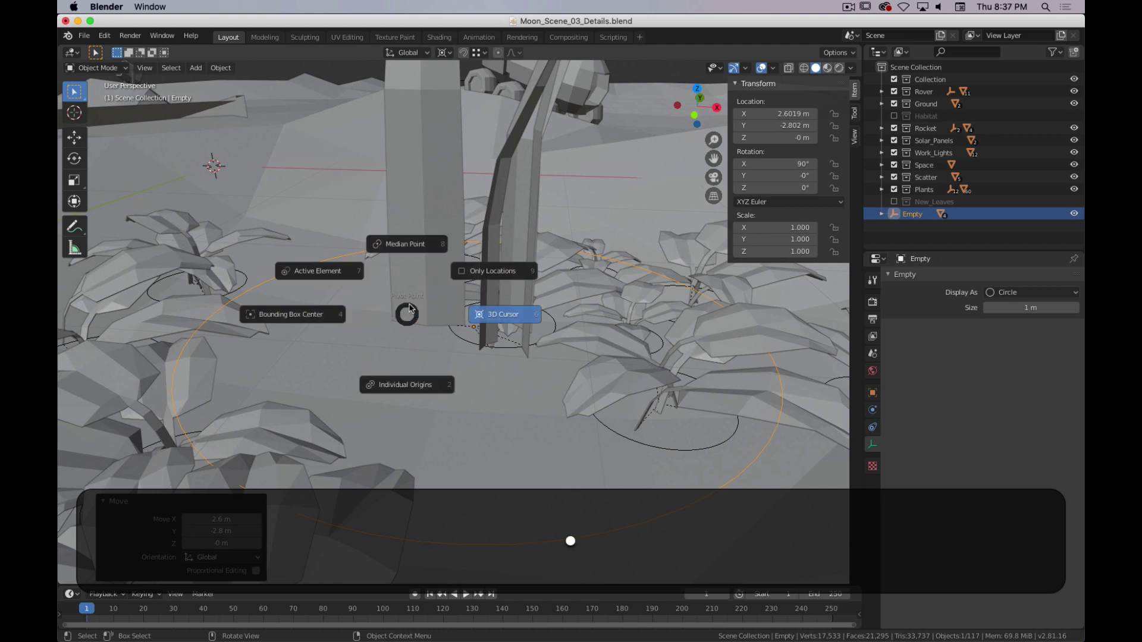
key(Escape)
key(s)
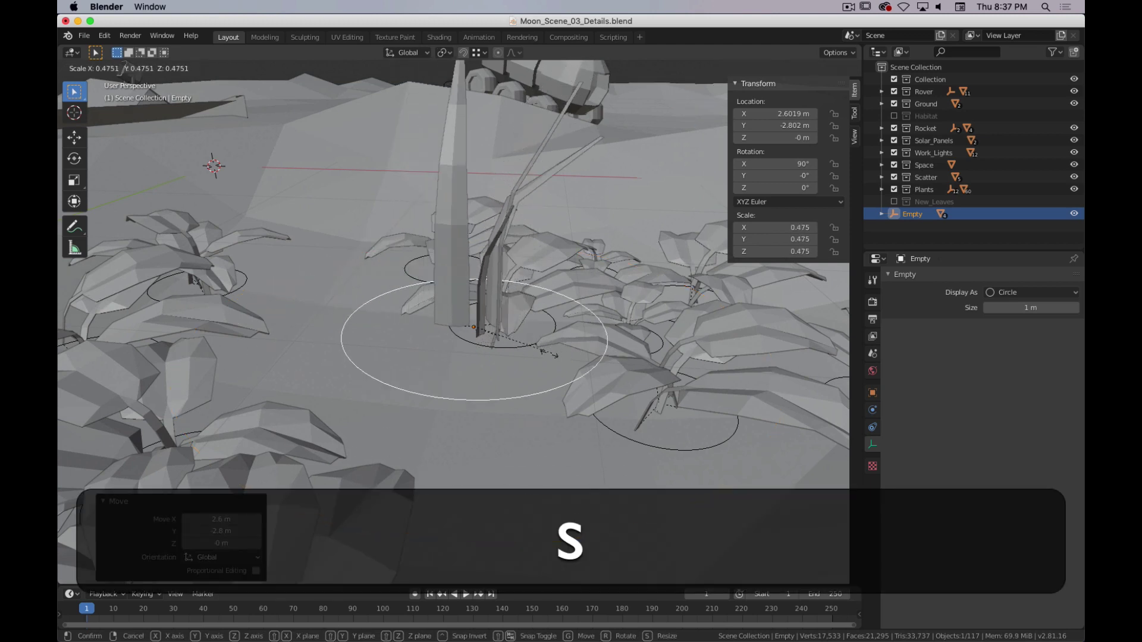
click(488, 342)
- Move the grass clump about 0.301 m in X, -0.039 m in Y and -0.164 m in Z among the plants
key(g)
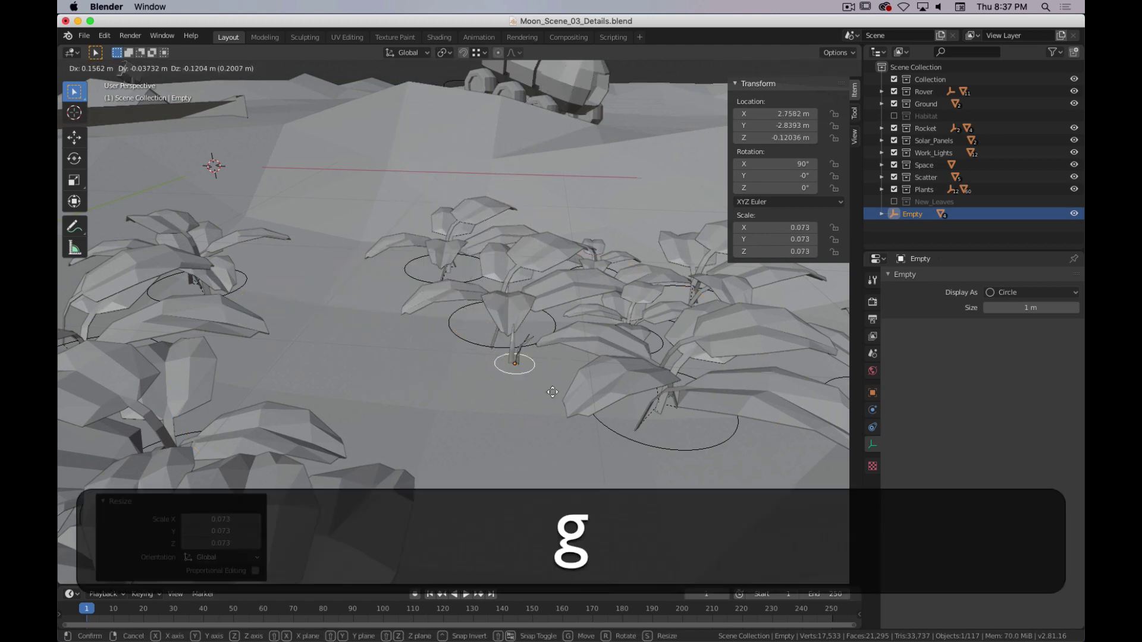
click(582, 410)
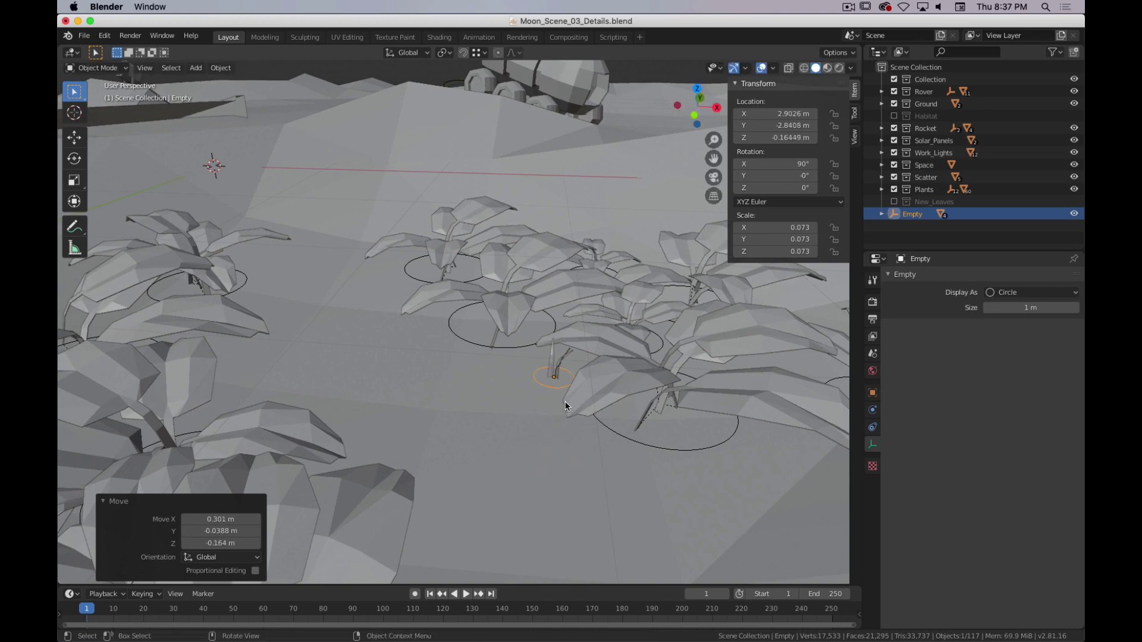
scroll(565, 402, up, 8)
scroll(612, 407, down, 5)
- Turn on snapping and move the grass clump about 0.431 m in X, 0.46 m in Y and -0.476 m in Z beside a plant's base
shift+middle_drag(618, 407, 463, 387)
scroll(467, 352, down, 4)
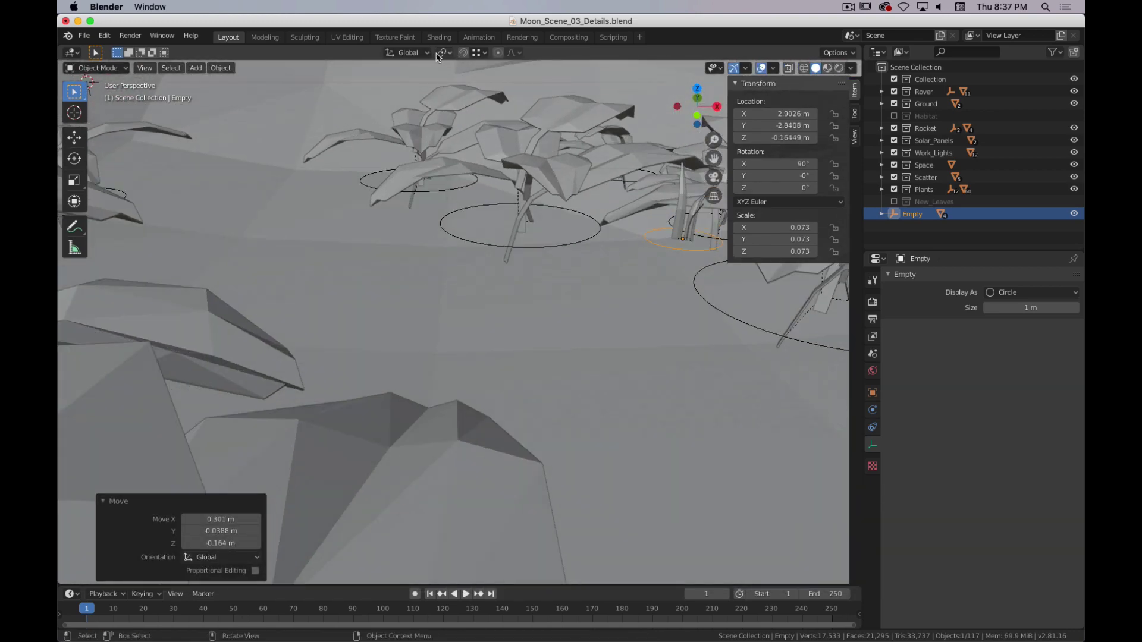
shift+middle_drag(660, 256, 543, 272)
key(g)
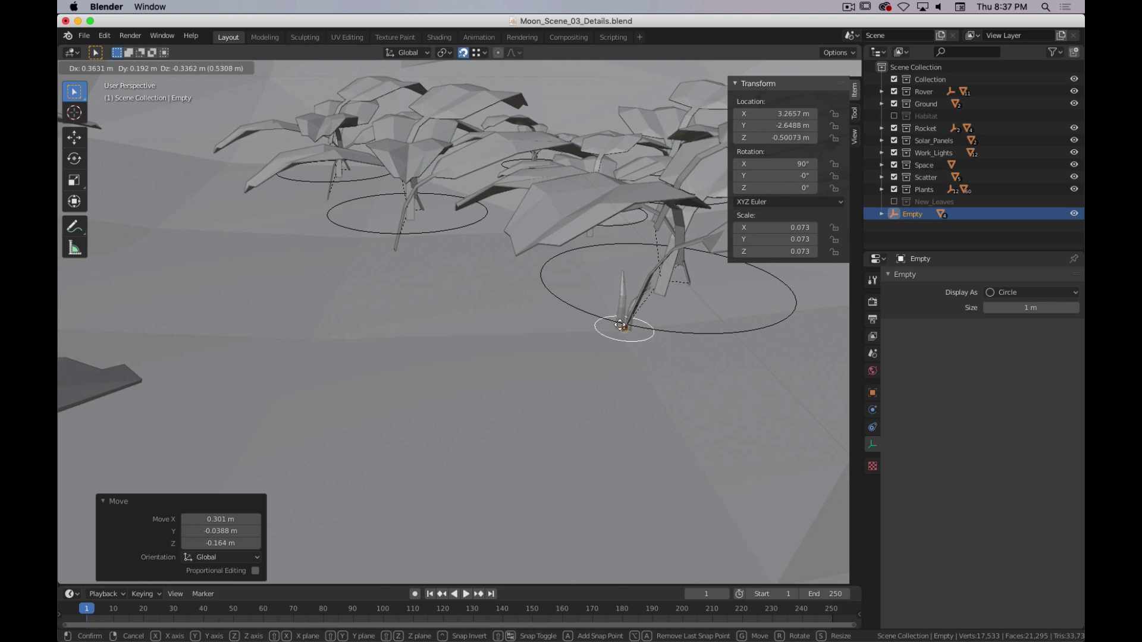
click(619, 328)
middle_drag(621, 329, 526, 341)
scroll(526, 341, down, 3)
scroll(526, 341, up, 3)
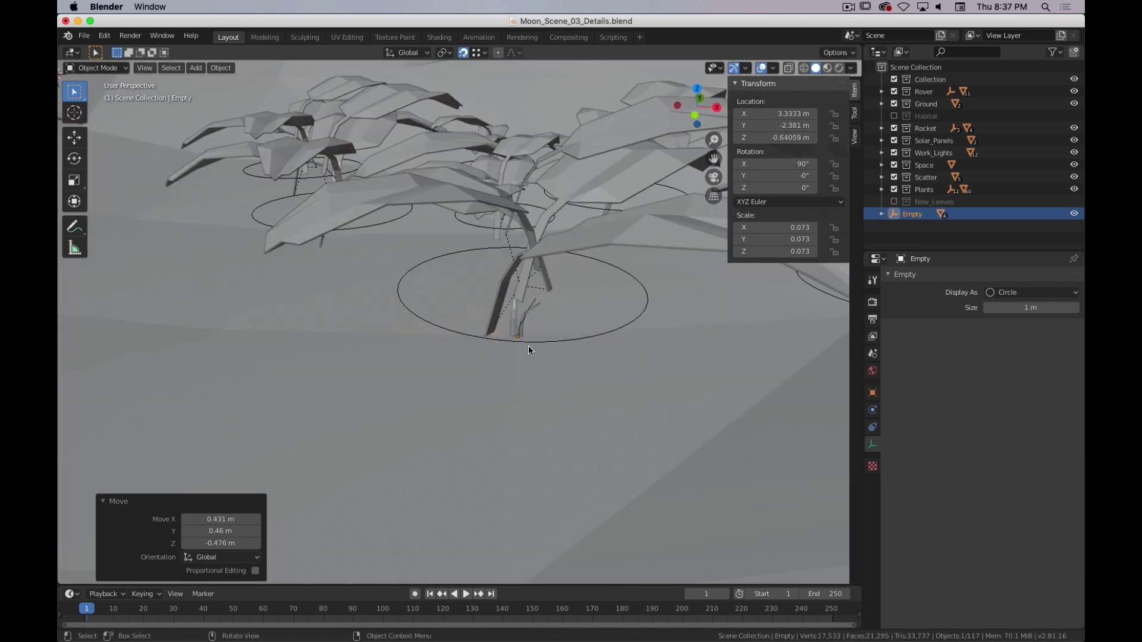
- Duplicate the grass clump's whole hierarchy and move the copy about -1.05 m in X and 0.537 m in Y, keeping its height locked
right_click(913, 214)
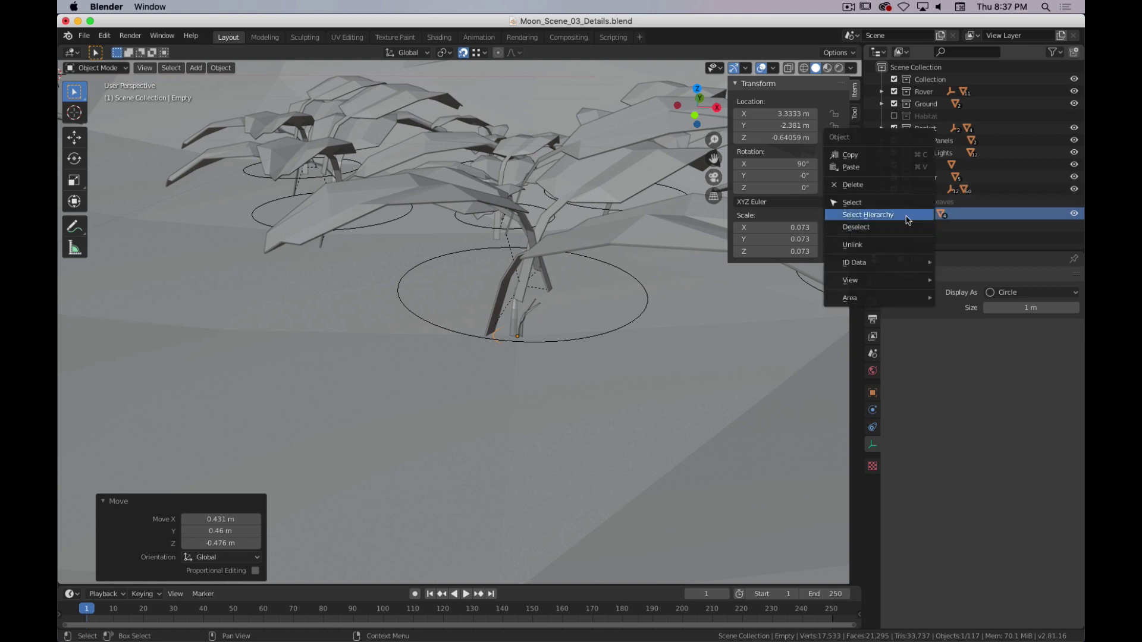
click(909, 219)
key(shift+d)
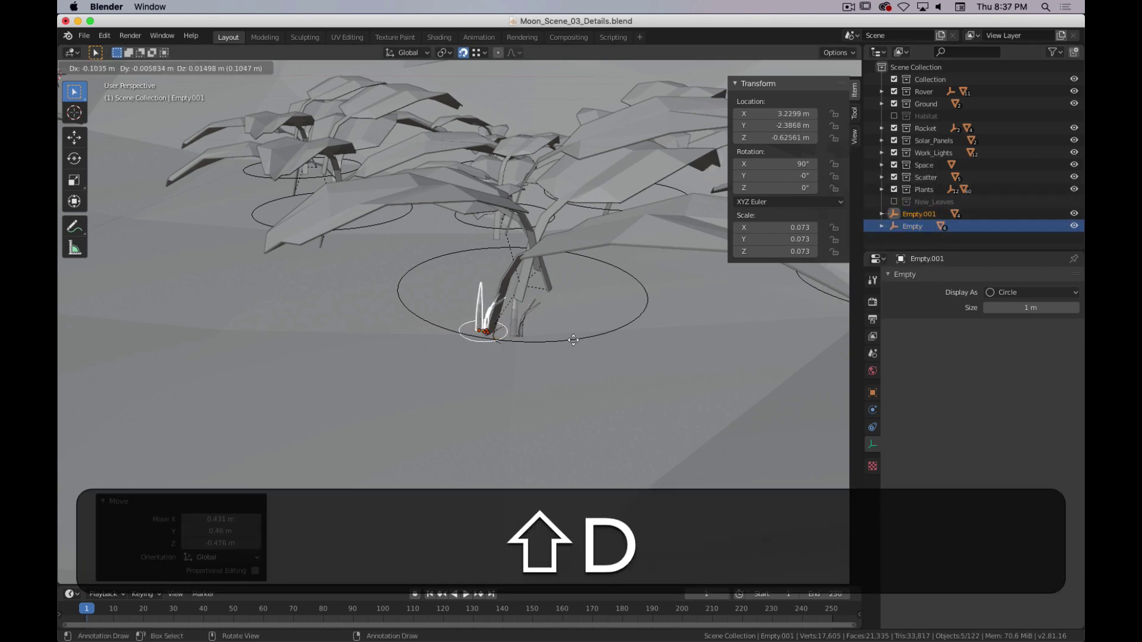
key(shift+z)
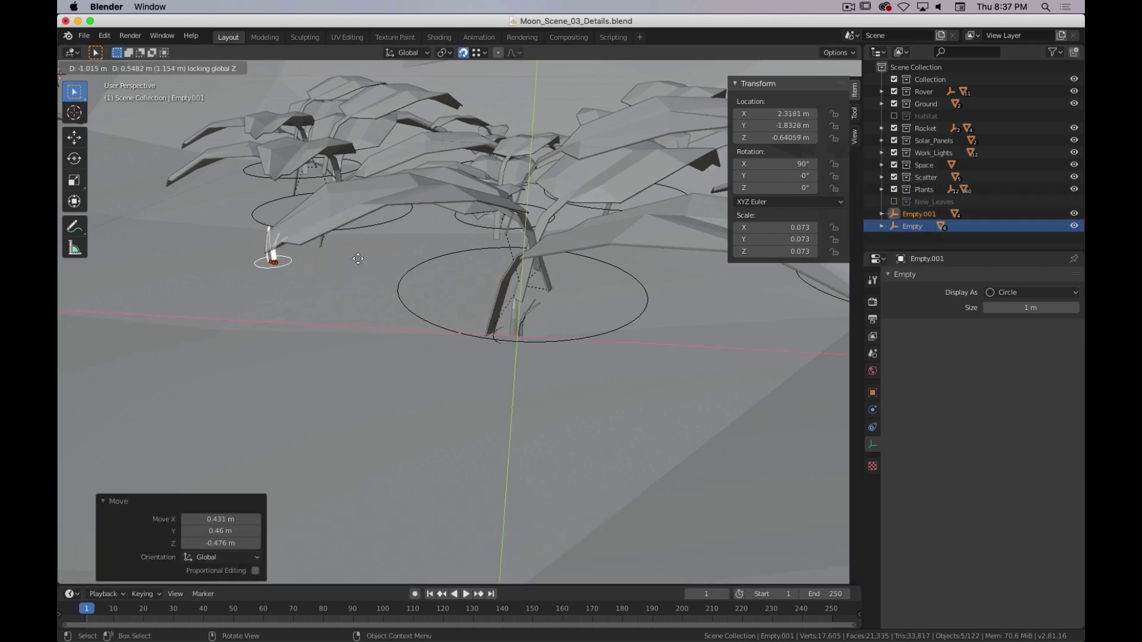
click(346, 259)
- Rotate the duplicated grass clump about -74.9° around the global Z axis
middle_drag(262, 294, 297, 311)
key(r)
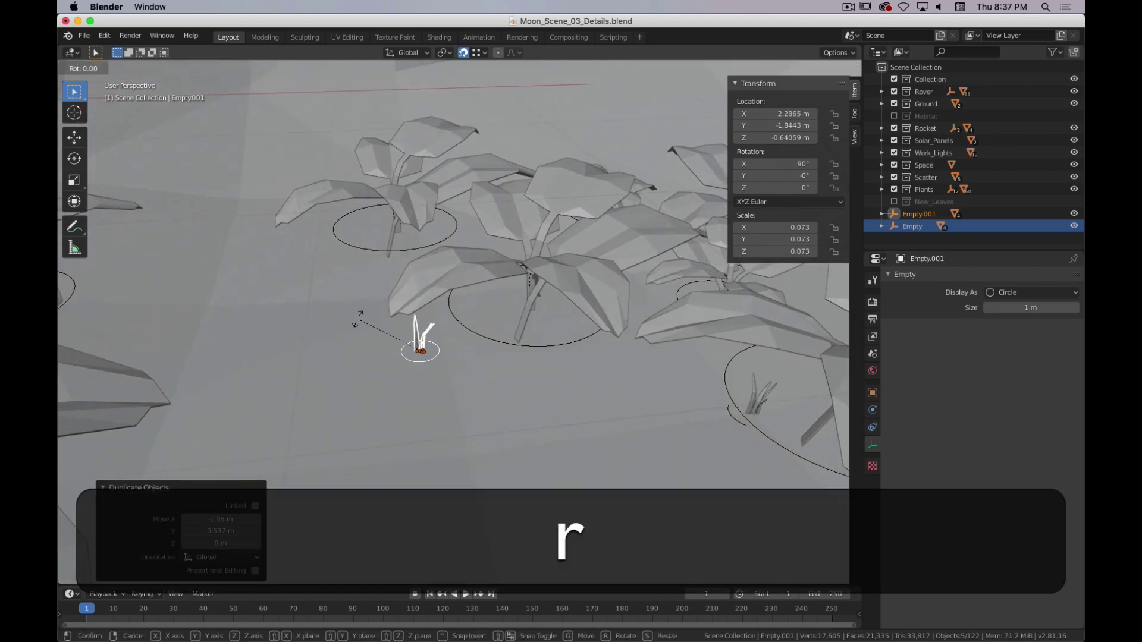
key(z)
click(434, 285)
scroll(410, 350, down, 5)
scroll(422, 357, up, 5)
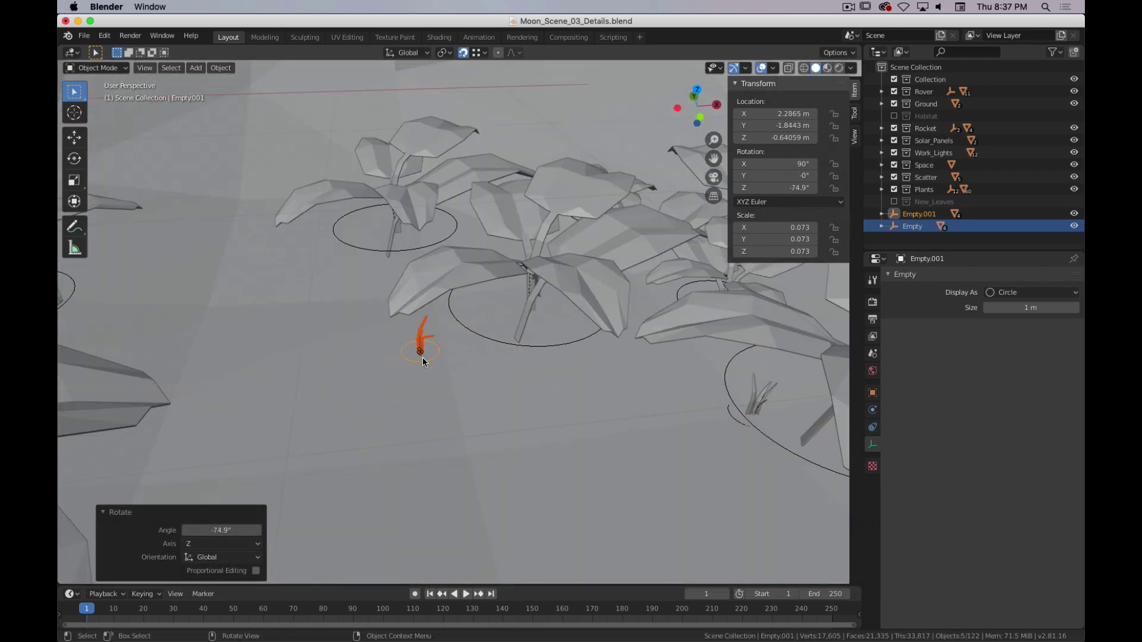
- Duplicate the rotated grass clump and place the copy outside the crater, about -3.72 m in X, -3.39 m in Y and 0.83 m in Z away
middle_drag(537, 395, 483, 388)
scroll(468, 390, up, 2)
scroll(468, 388, down, 3)
scroll(468, 385, up, 2)
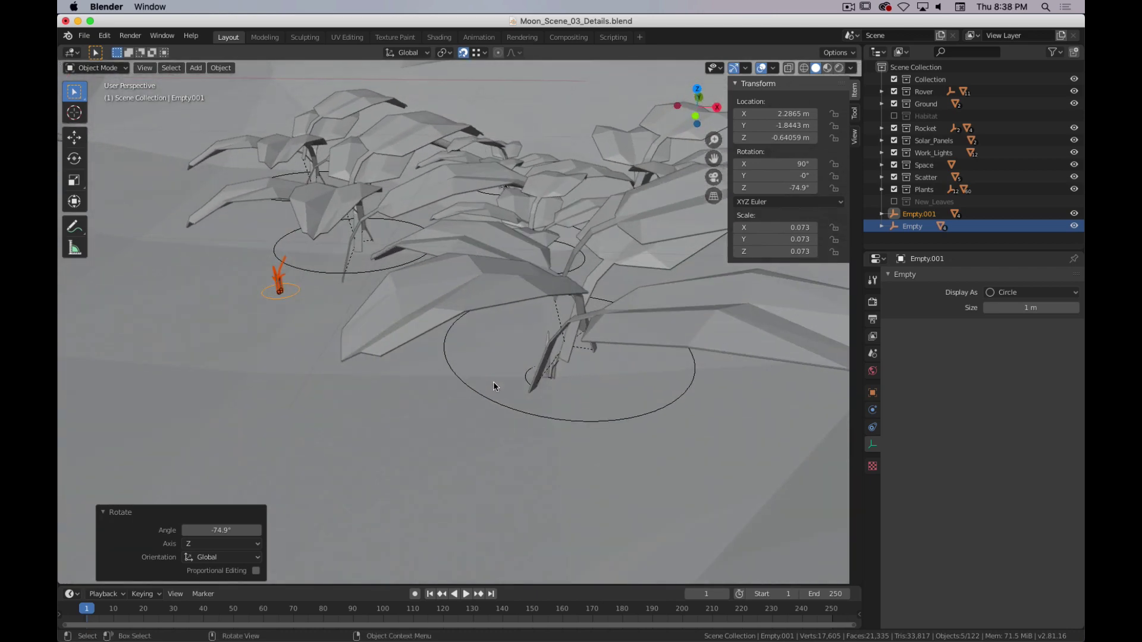
scroll(494, 381, down, 8)
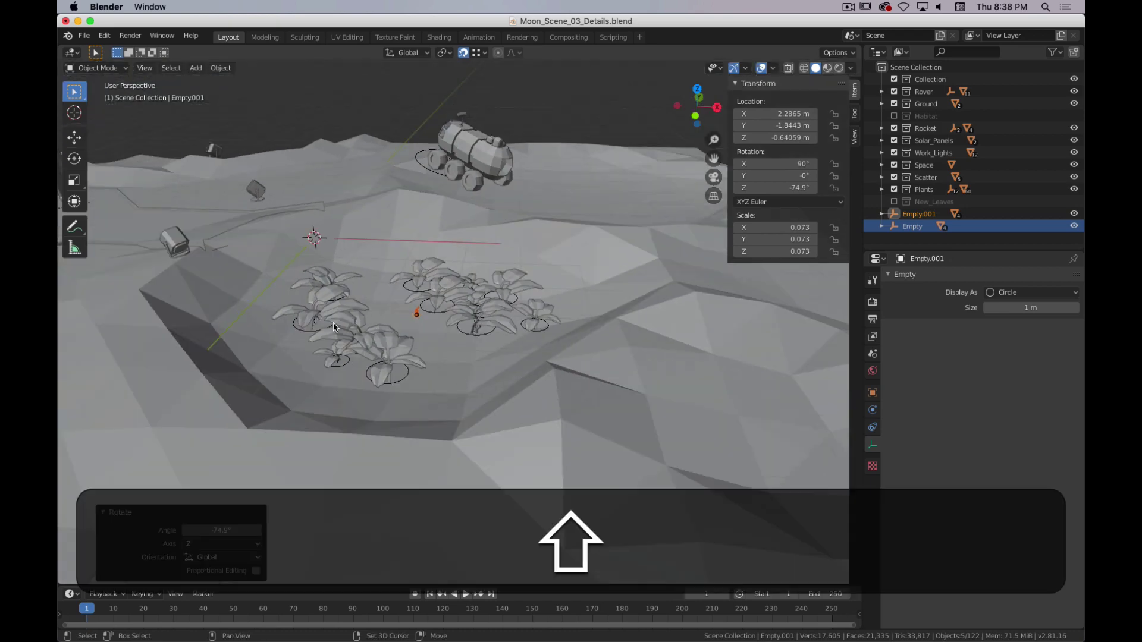
shift+middle_drag(333, 323, 397, 323)
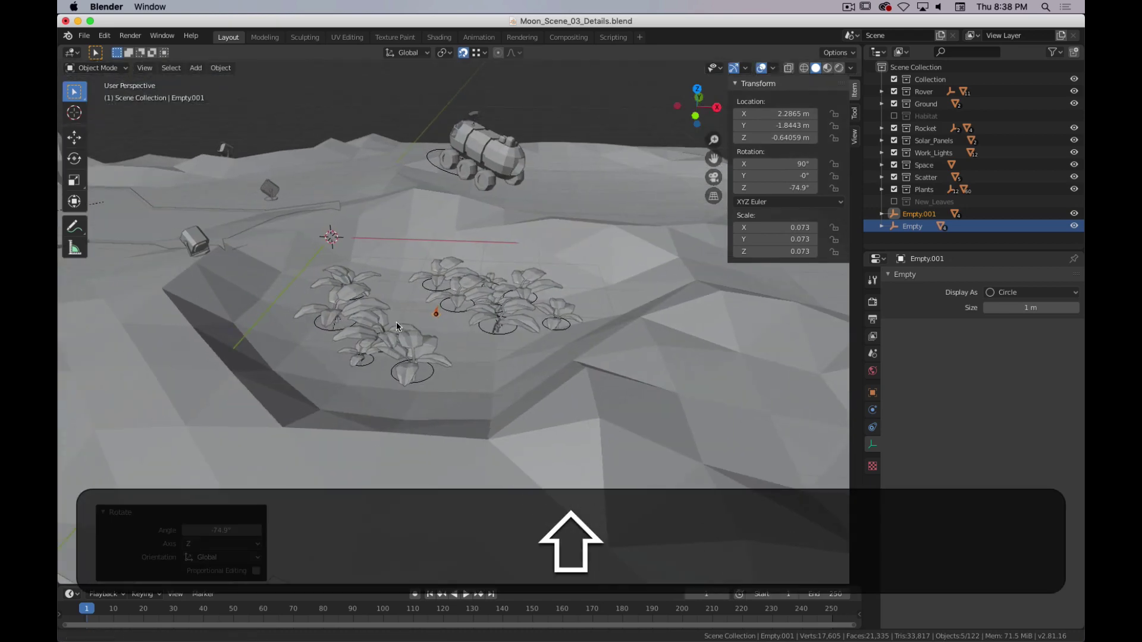
scroll(398, 319, up, 5)
scroll(398, 315, down, 8)
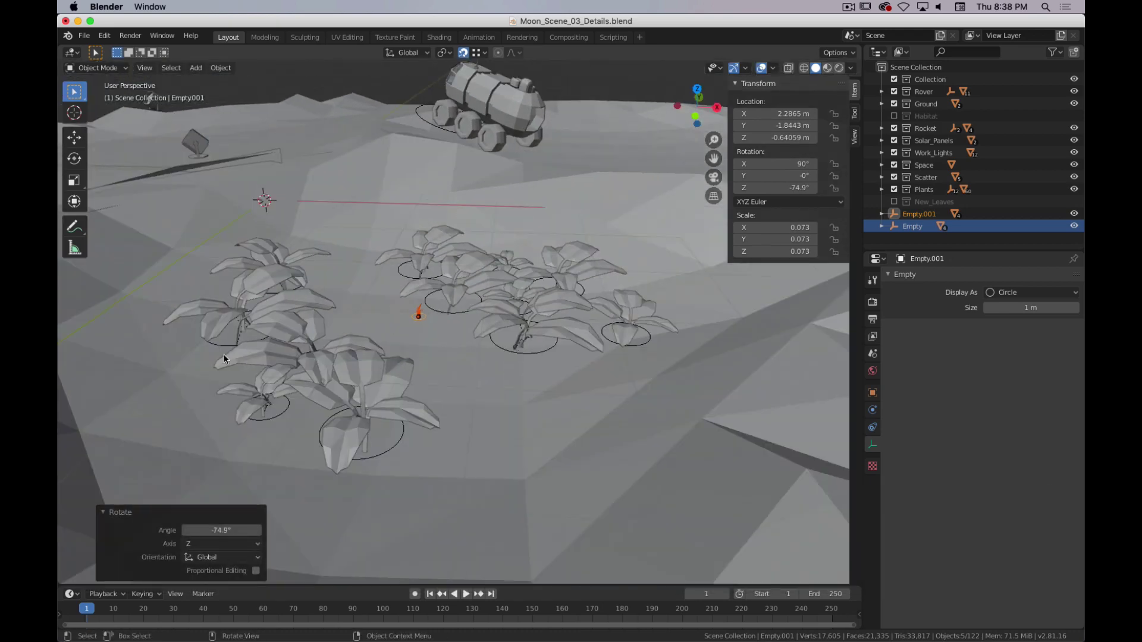
shift+middle_drag(224, 352, 458, 323)
middle_drag(428, 365, 365, 357)
shift+middle_drag(568, 318, 558, 327)
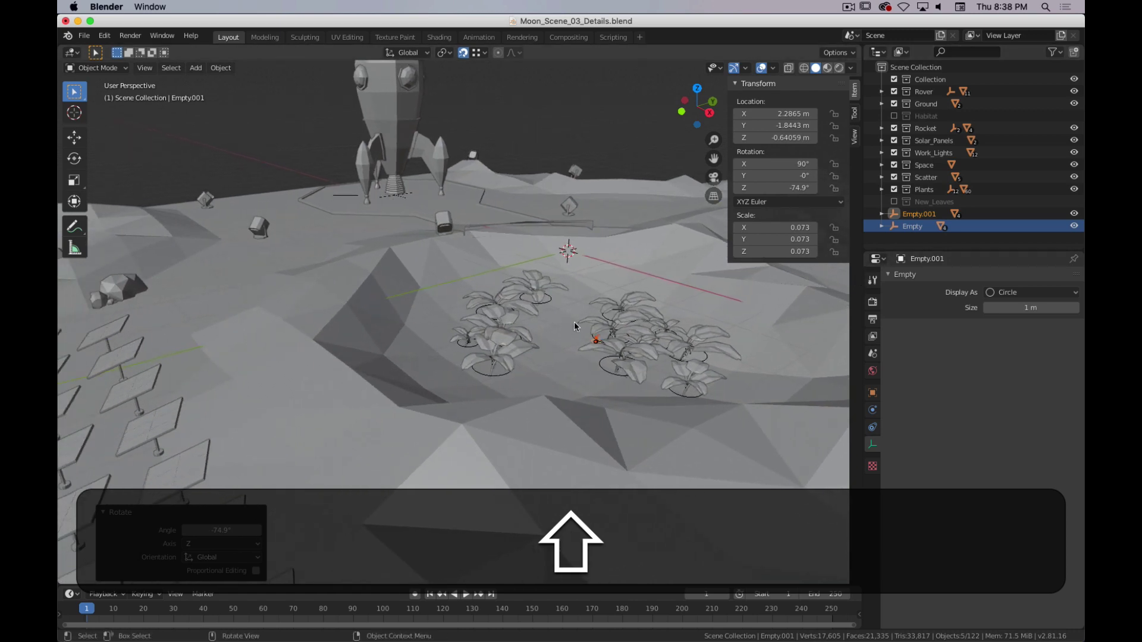
key(shift+d)
click(292, 269)
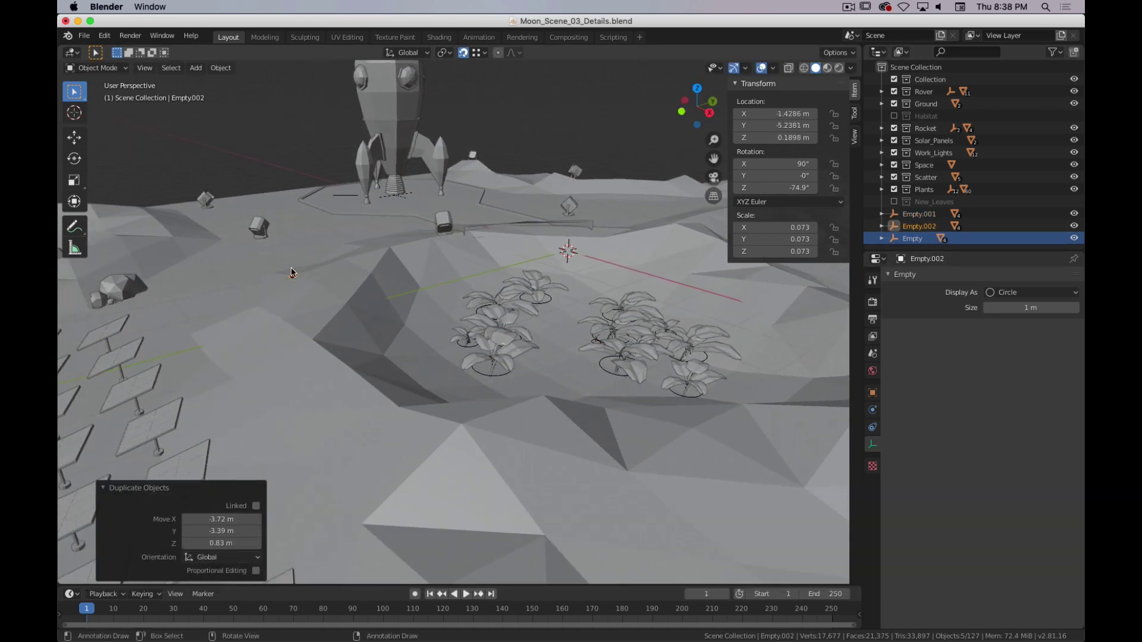
- Show the Habitat collection and move the outside grass clump about 1.9 m in Y and 0.167 m in Z to the dome's base
middle_drag(343, 289, 386, 291)
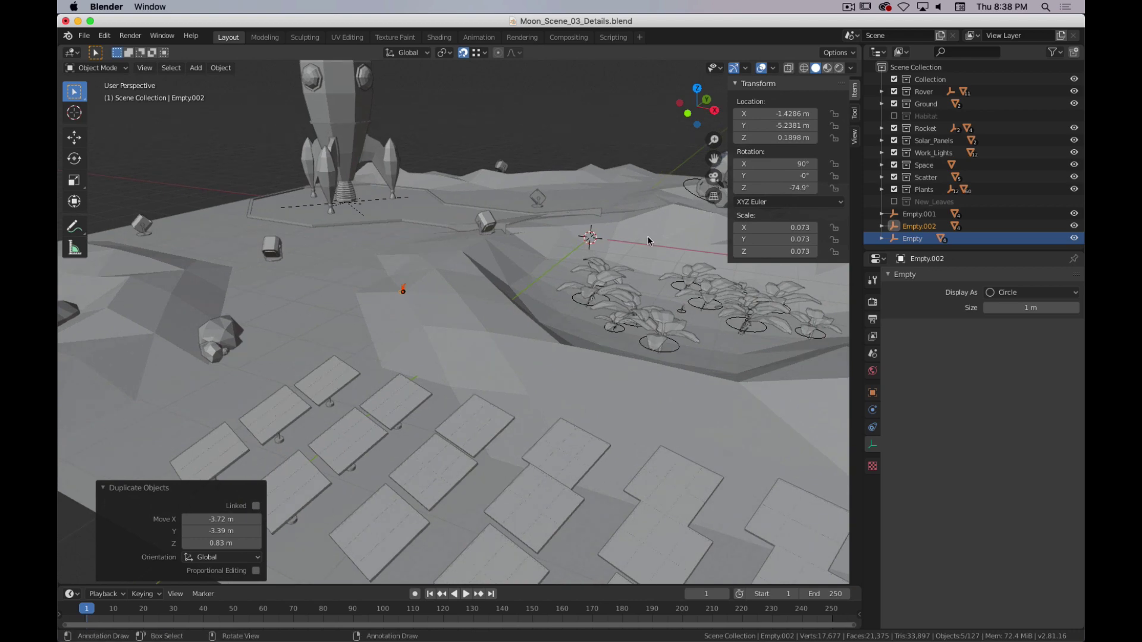
click(894, 116)
middle_drag(544, 318, 661, 339)
scroll(586, 316, up, 3)
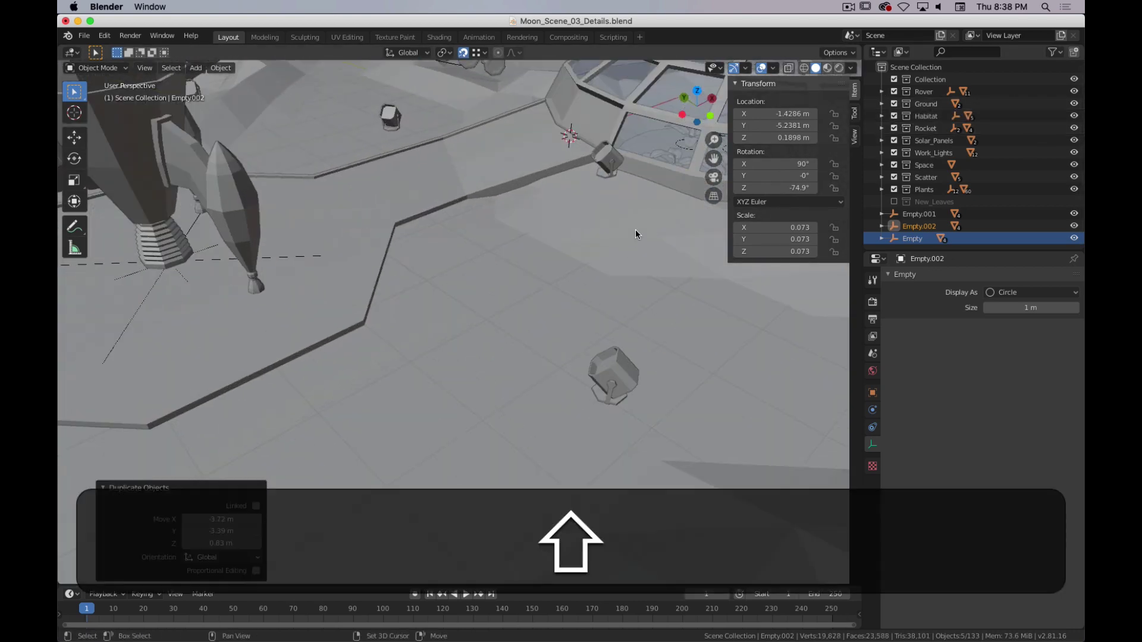
shift+middle_drag(636, 167, 469, 206)
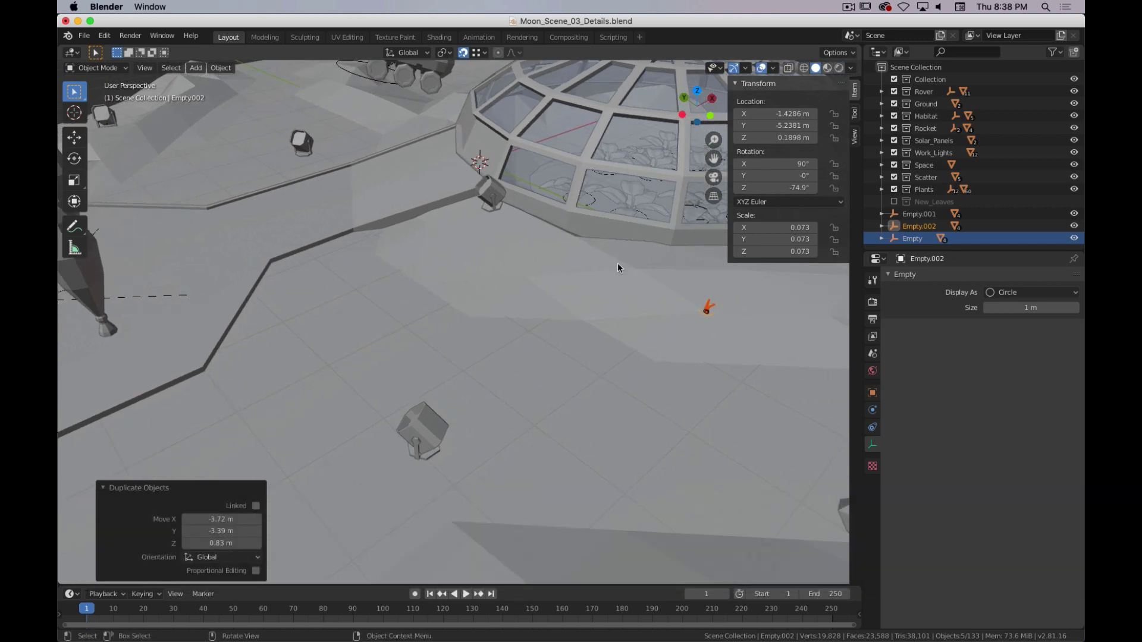
key(g)
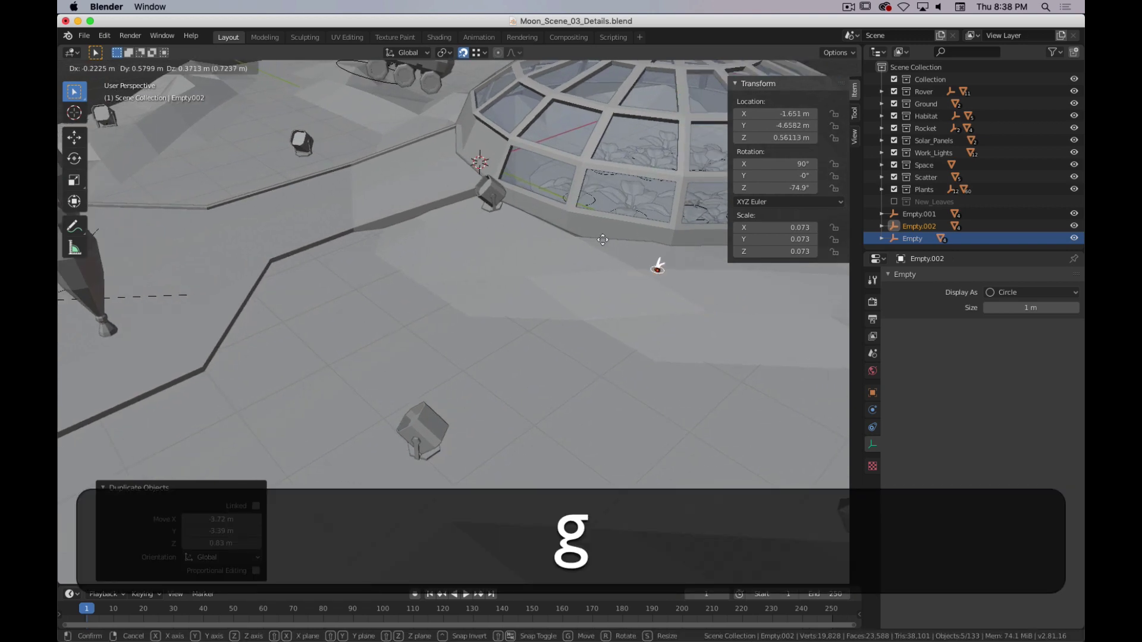
click(586, 235)
- Turn off snapping and move the clump against the dome's base, about 0.16 m in X and 0.33 m in Y, and lower it about 0.057 m
scroll(586, 236, up, 4)
shift+middle_drag(666, 173, 462, 308)
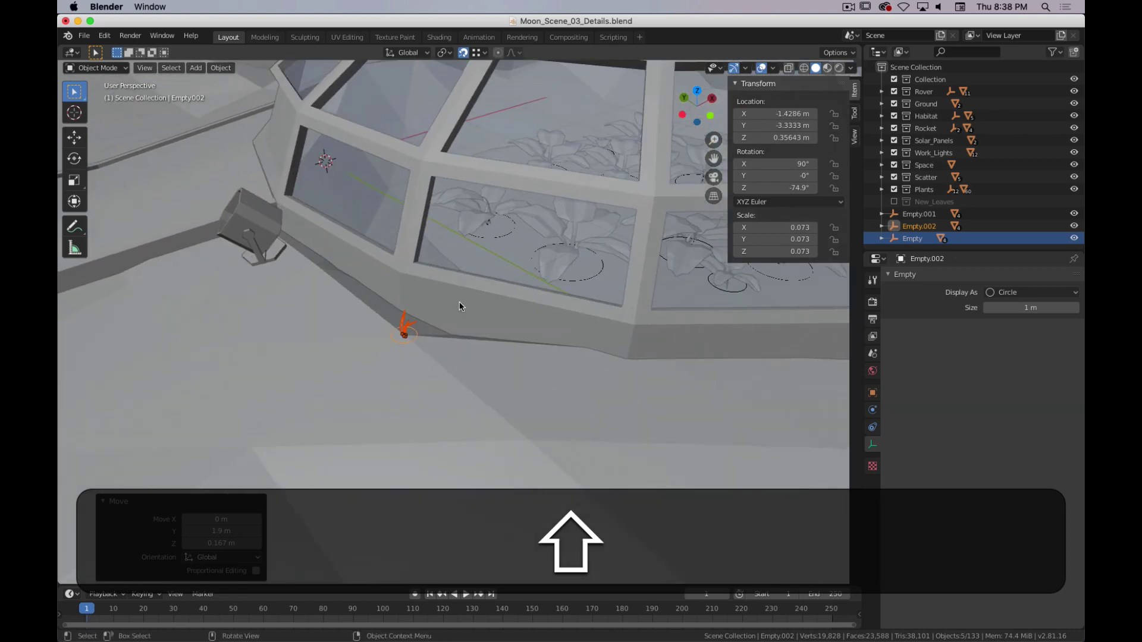
scroll(443, 324, up, 2)
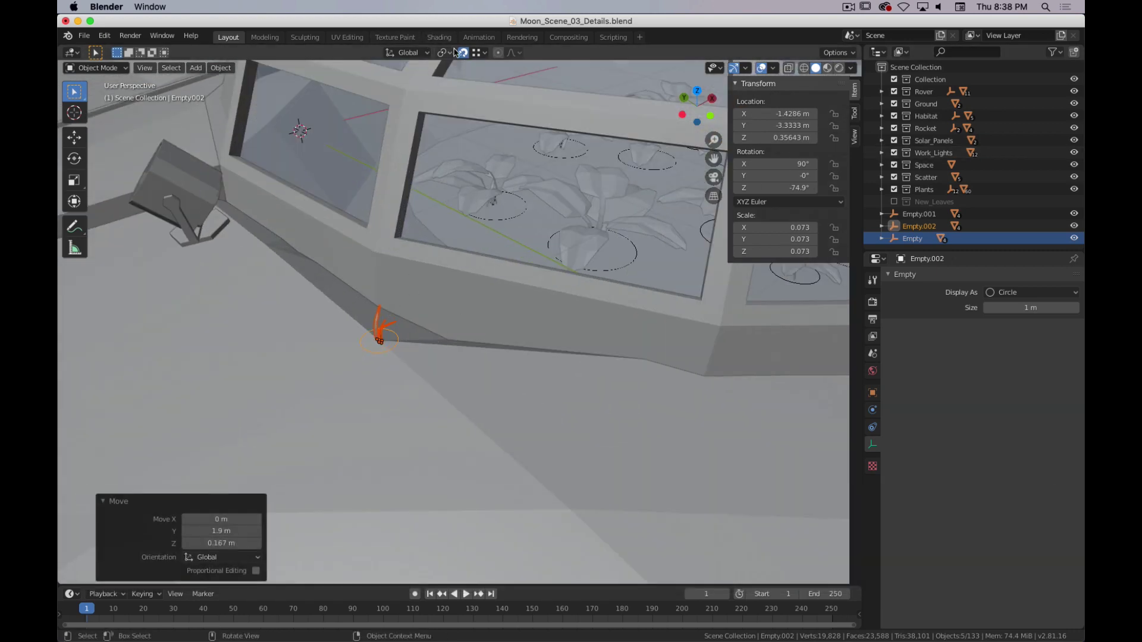
key(g)
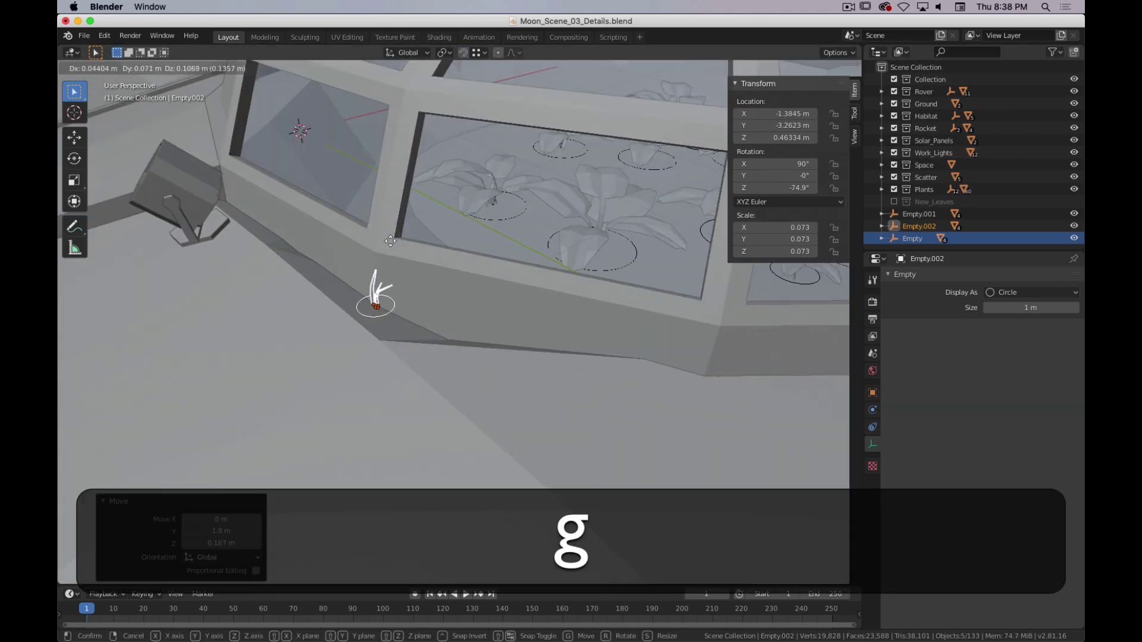
key(shift+z)
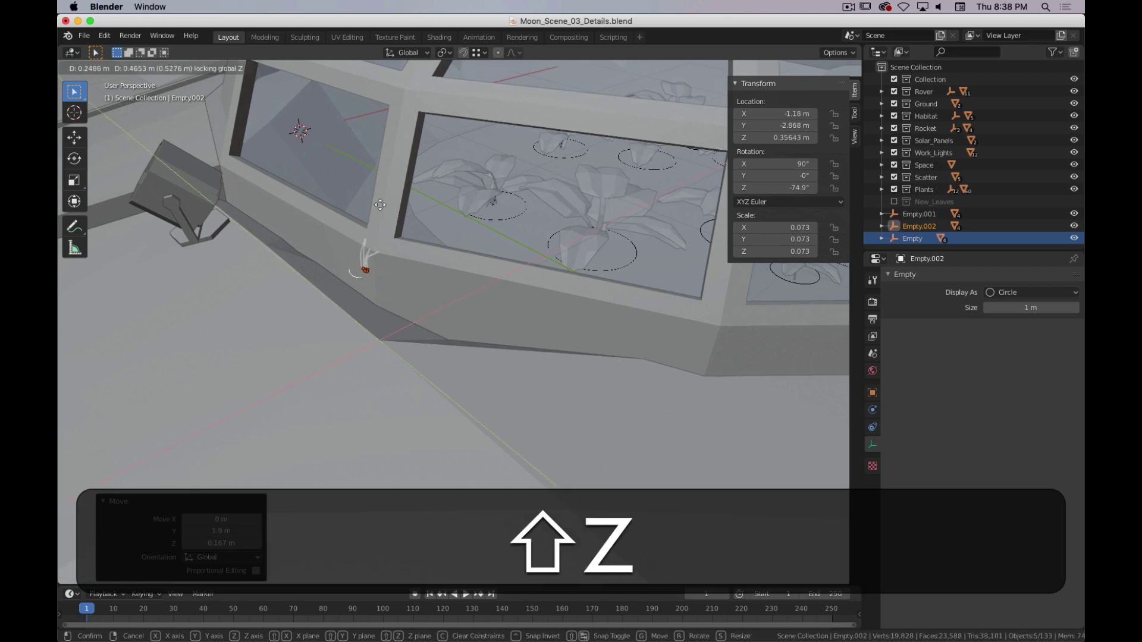
key(z)
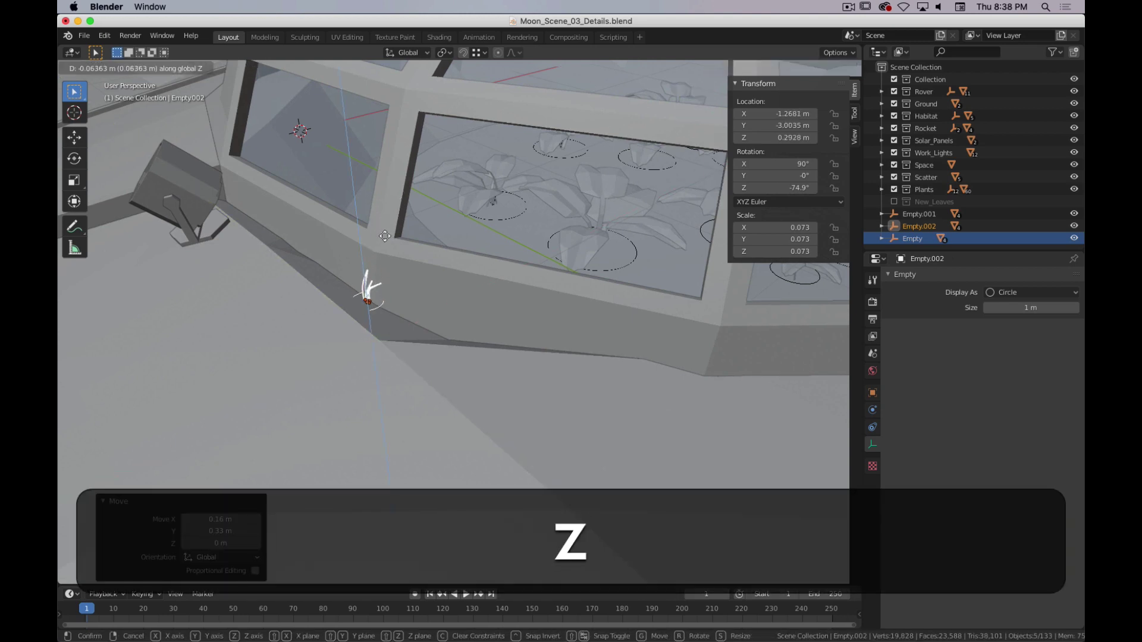
click(369, 287)
- Rotate the grass clump at the dome's base about -137° around the global Z axis
key(r)
key(z)
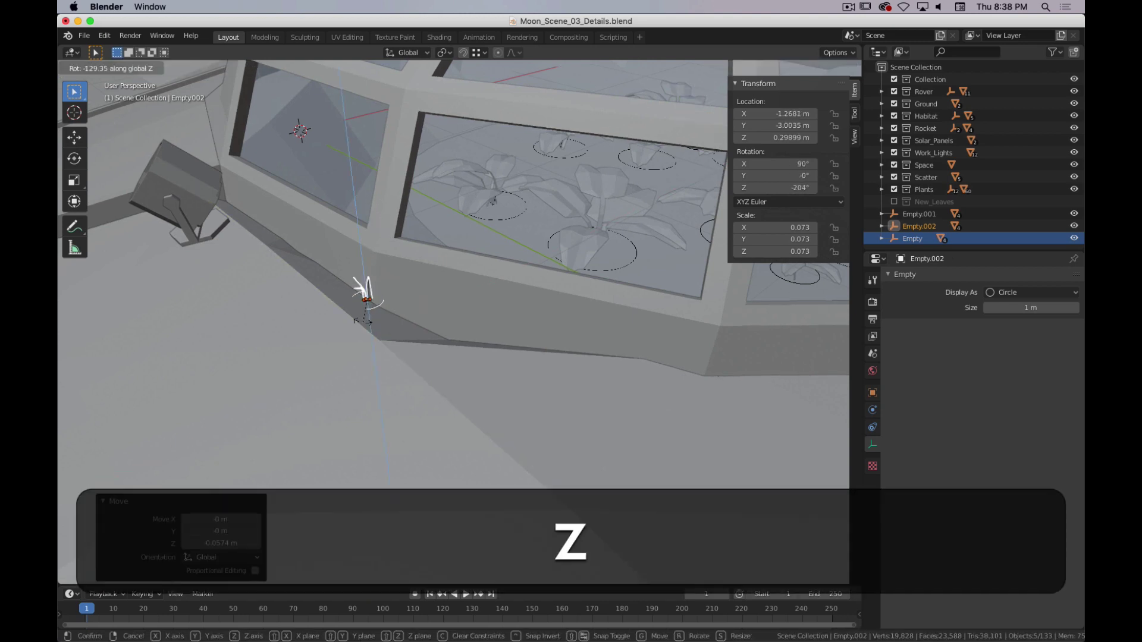
click(387, 294)
- Duplicate the clump at the dome's base and place the copy beside it, offset about 0.015 m in X and -0.047 m in Y
middle_drag(388, 293, 426, 299)
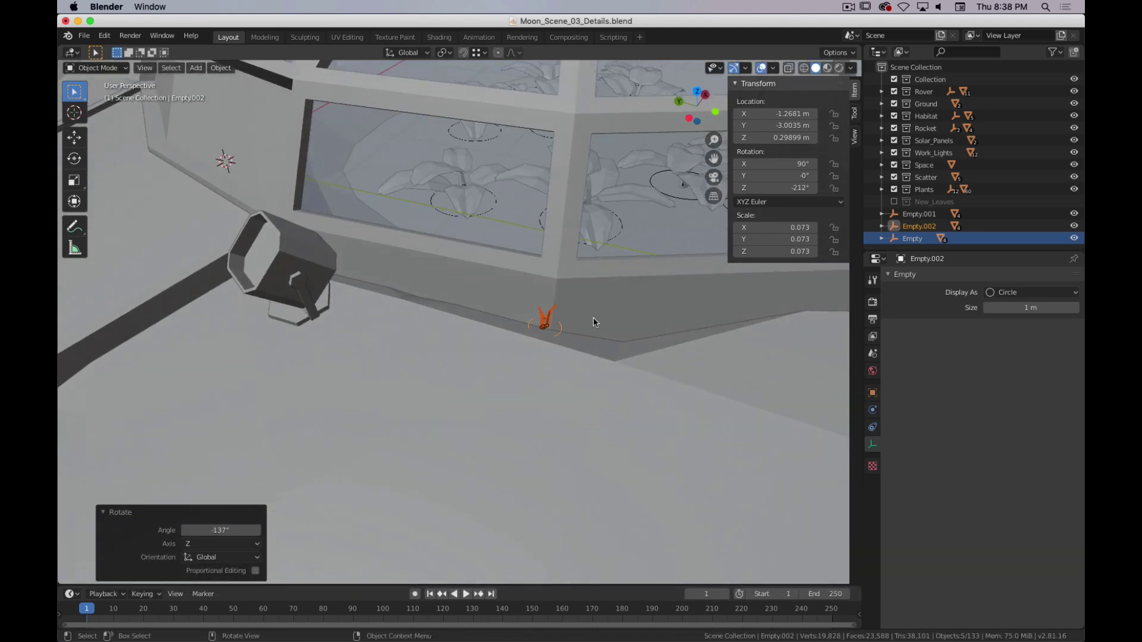
key(shift+d)
click(575, 326)
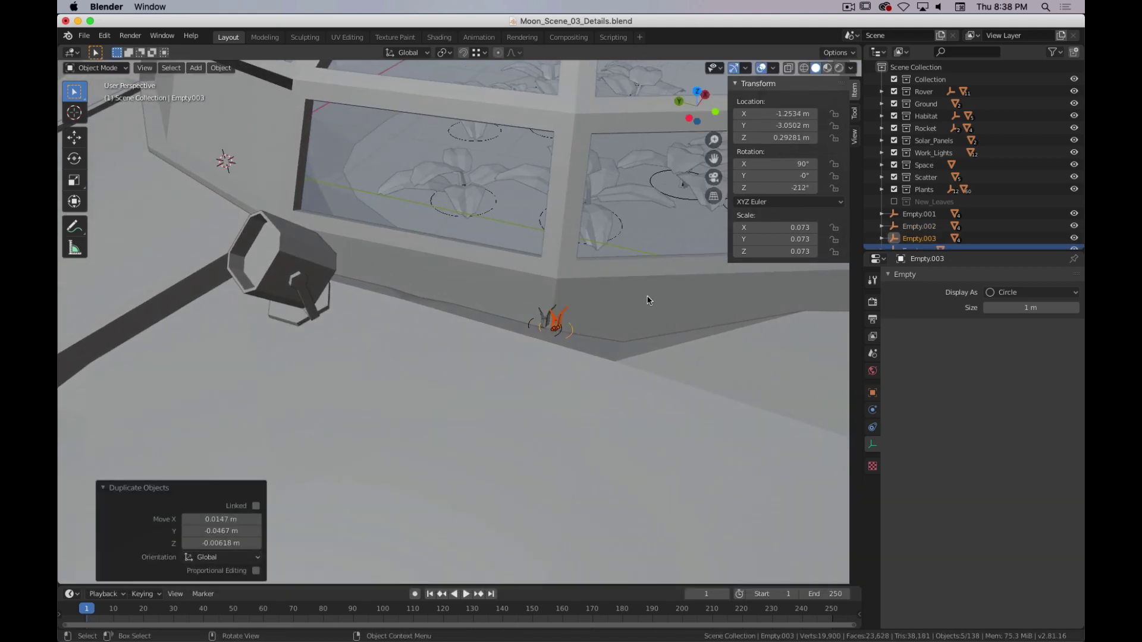
- Rotate the new clump about -43° around the global Z axis and scale it uniformly to about 0.056
key(r)
key(z)
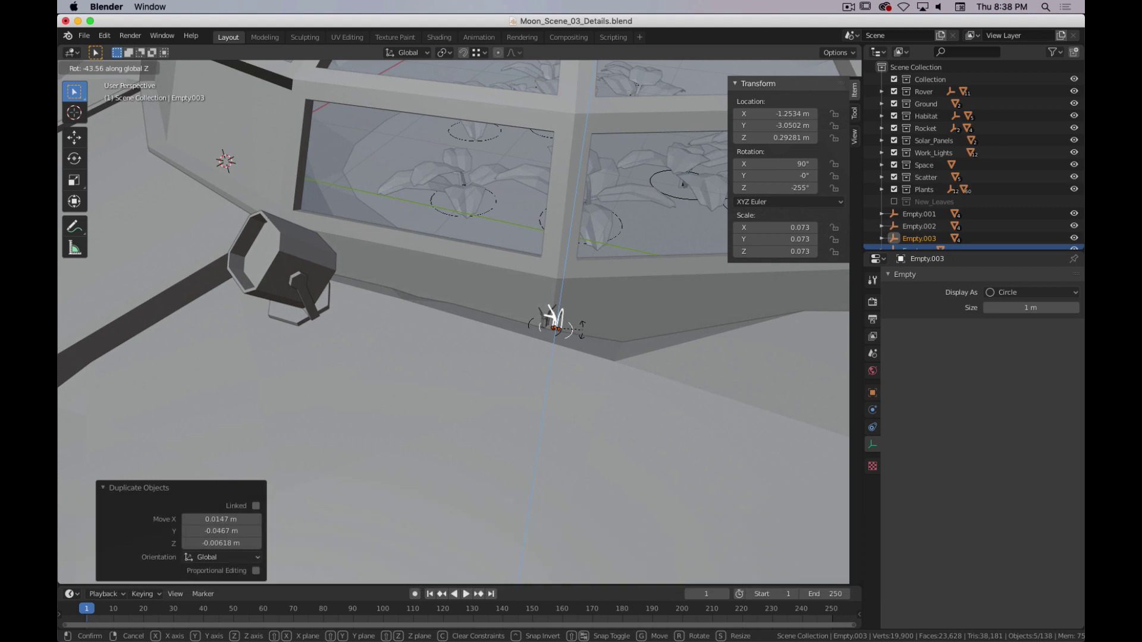
click(662, 342)
key(s)
click(634, 332)
- Move the smaller clump about -0.017 m in X, 0.025 m in Y and -0.006 m in Z to sit closer to its neighbor
key(g)
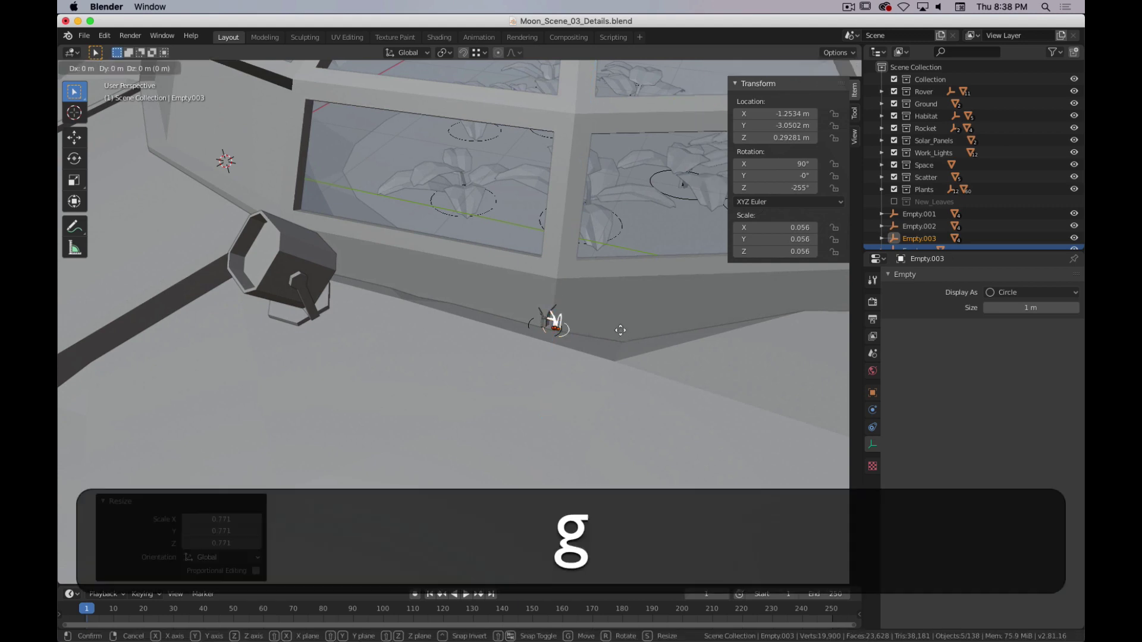
click(615, 331)
middle_drag(614, 332, 485, 327)
key(Tab)
scroll(383, 349, down, 3)
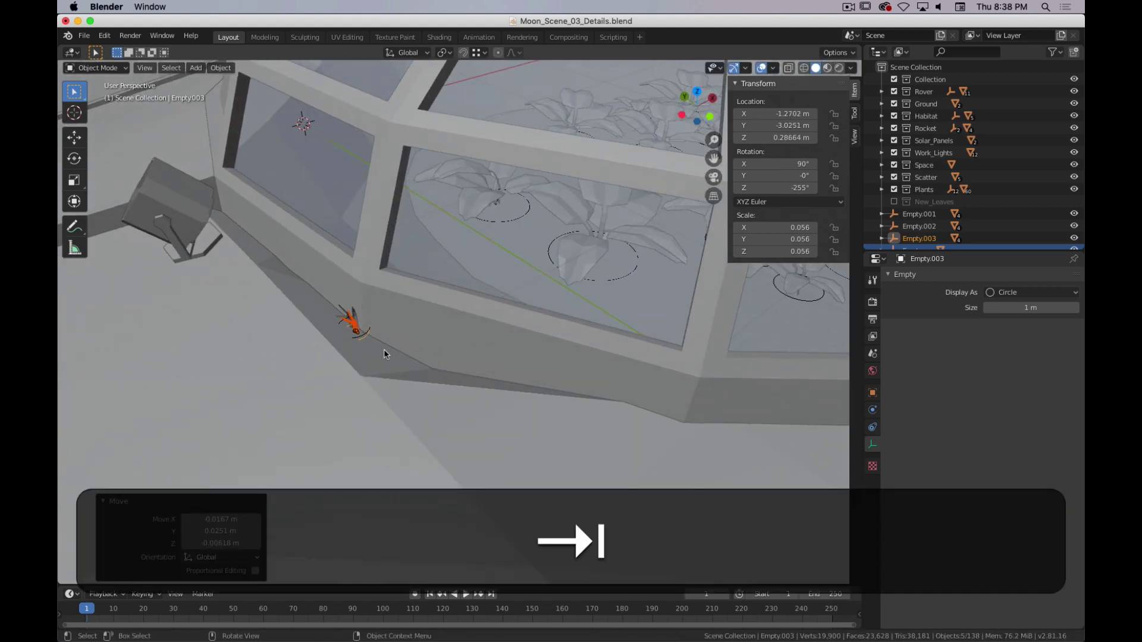
scroll(422, 347, down, 3)
middle_drag(422, 348, 472, 311)
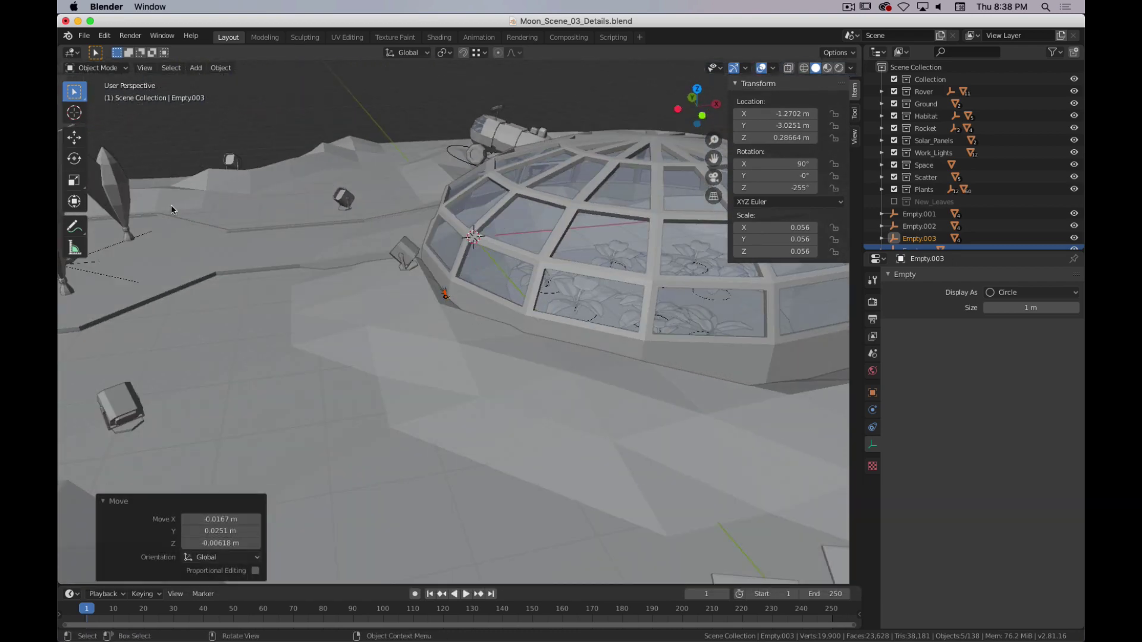